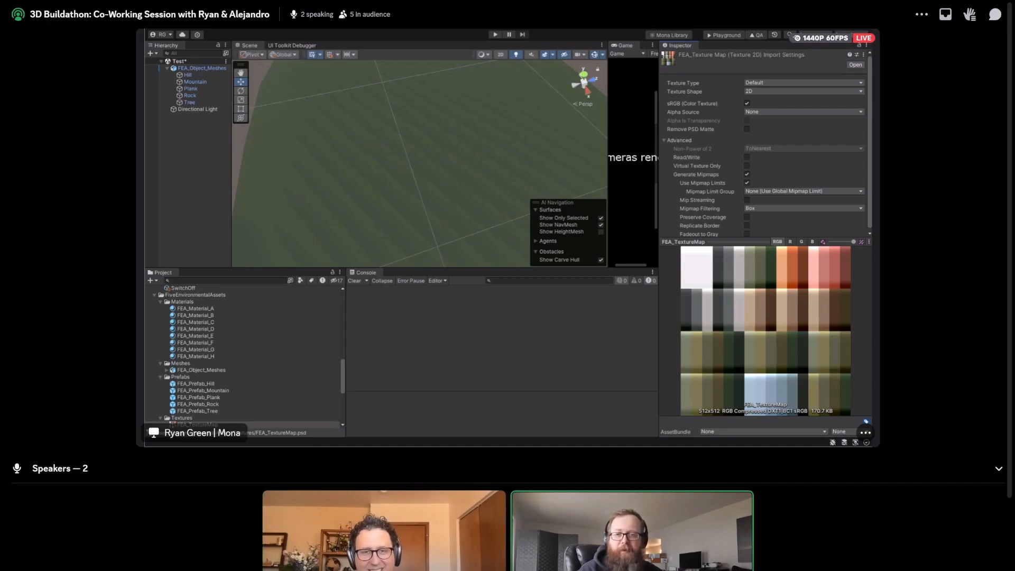
Step: Dismiss the stream feedback prompt
{"action": "scroll", "coordinate": [507, 285], "scroll_direction": "down", "scroll_amount": 3}
{"action": "scroll", "coordinate": [507, 286], "scroll_direction": "up", "scroll_amount": 3}
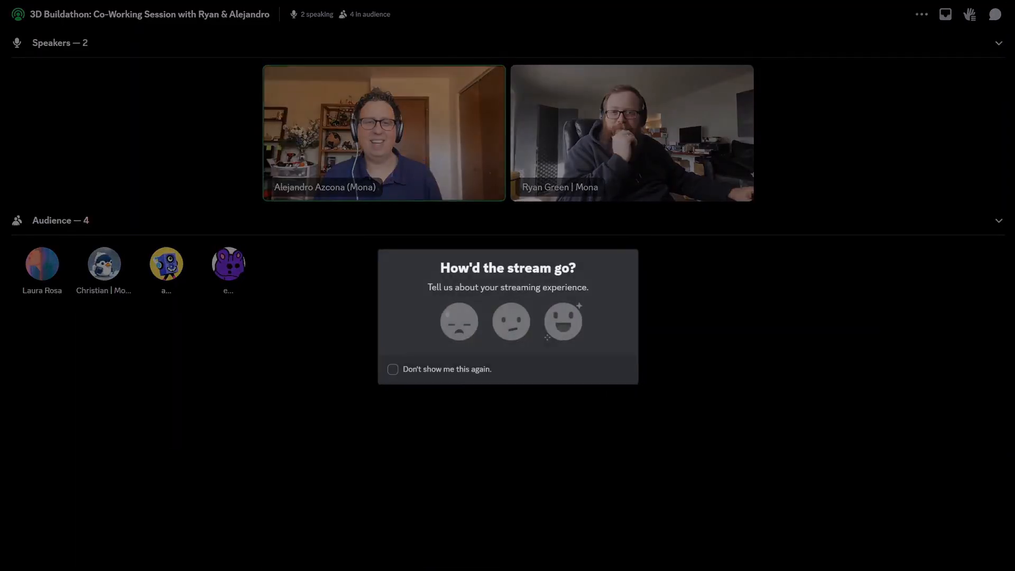
{"action": "key", "text": "Escape"}
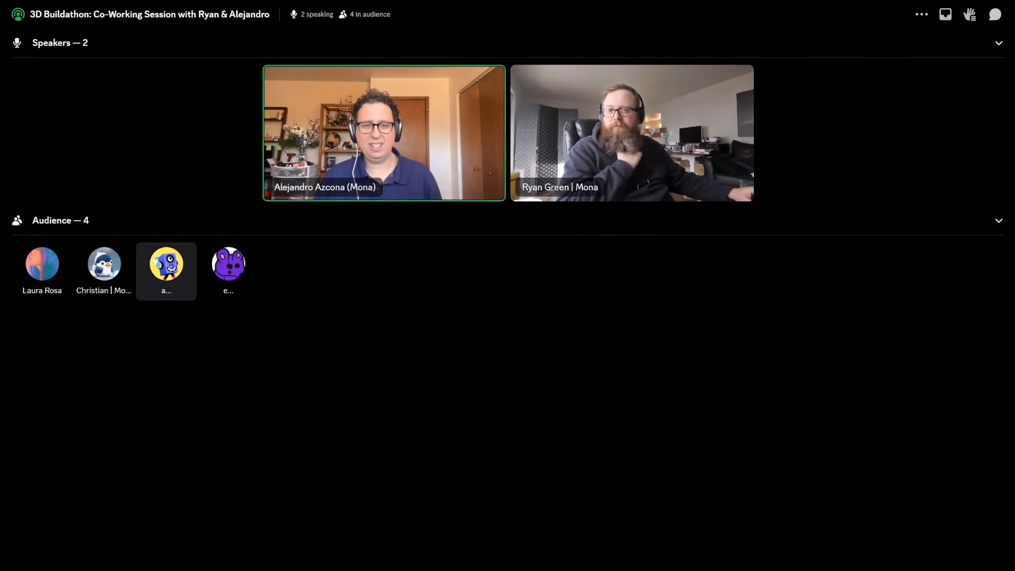
{"action": "left_click", "coordinate": [166, 271]}
{"action": "key", "text": "Escape"}
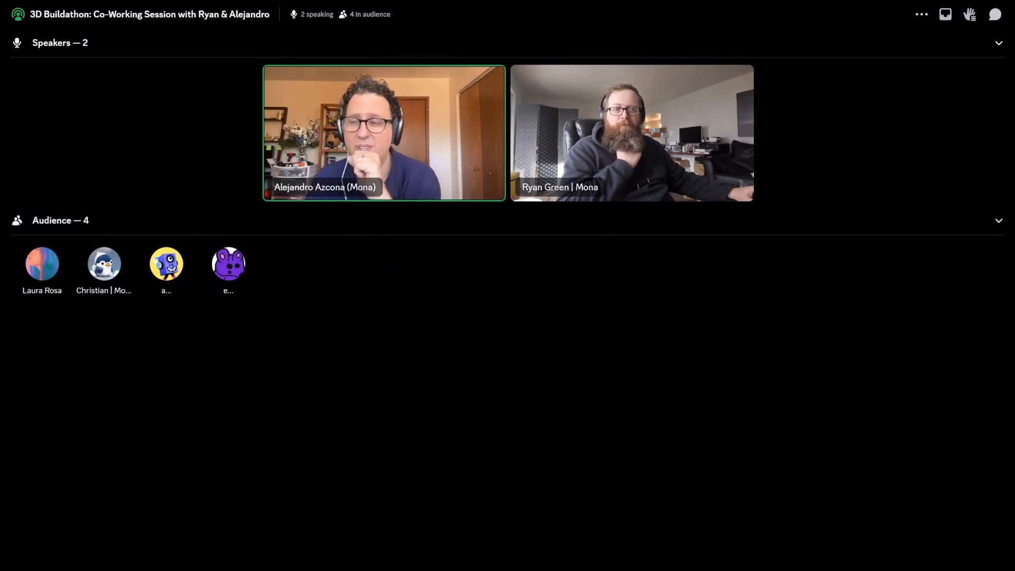
Step: Open the main stage chat and add a heart reaction to the latest audience message
{"action": "left_click", "coordinate": [995, 14]}
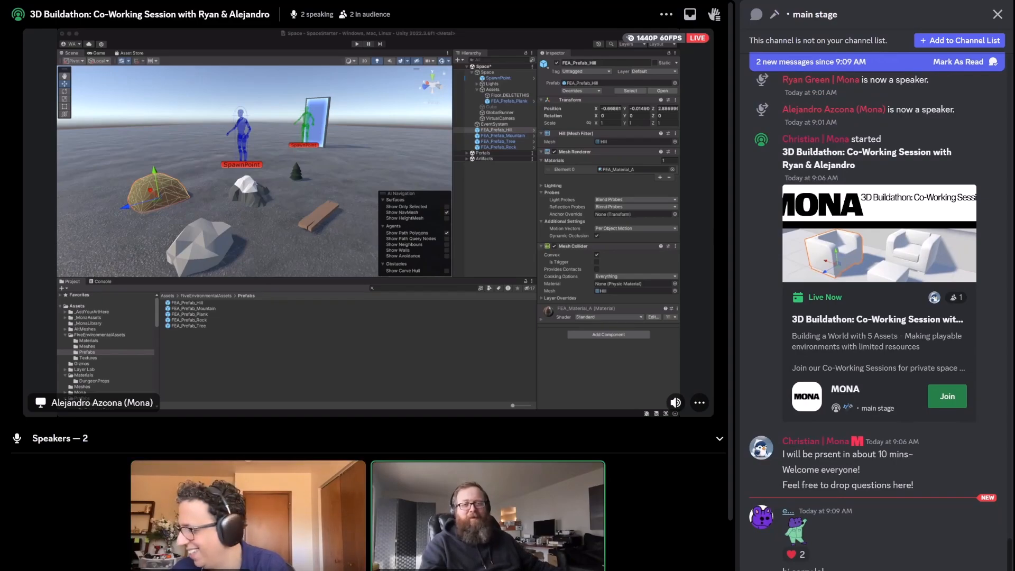
{"action": "left_click", "coordinate": [795, 554]}
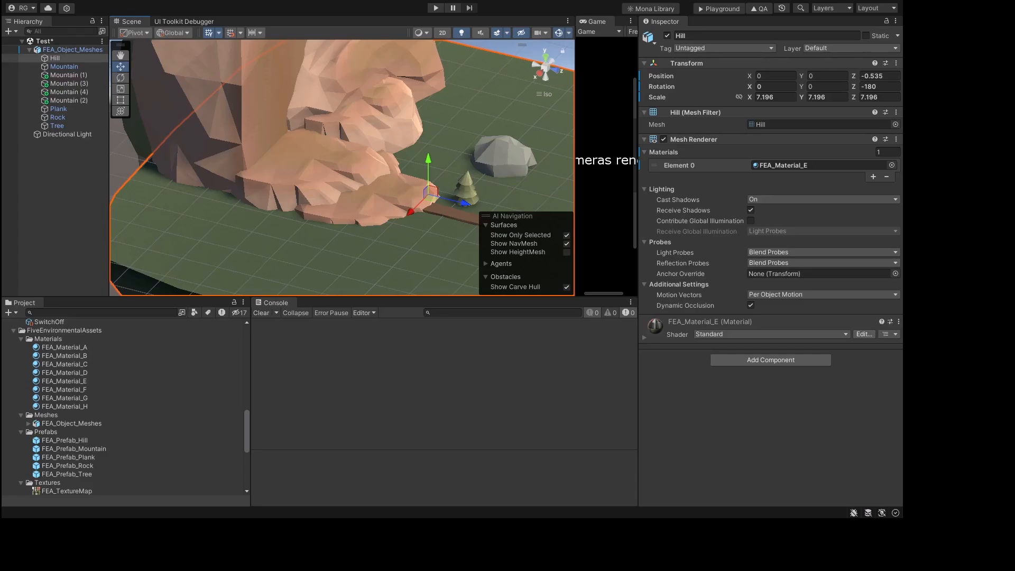
Step: Examine the rock formation built from Mountain copies on the hill, including the Mountain (2) piece at its base, from several distances and angles
{"action": "scroll", "coordinate": [342, 168], "scroll_direction": "up", "scroll_amount": 5}
{"action": "scroll", "coordinate": [342, 168], "scroll_direction": "down", "scroll_amount": 7}
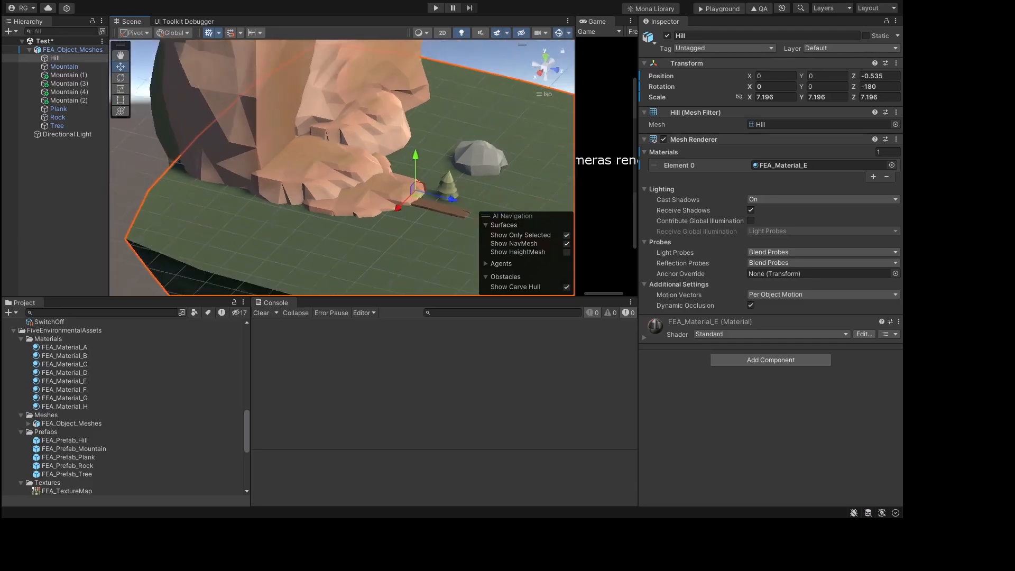
{"action": "middle_click_drag", "start_coordinate": [391, 181], "coordinate": [372, 262]}
{"action": "right_click_drag", "start_coordinate": [372, 222], "coordinate": [317, 178]}
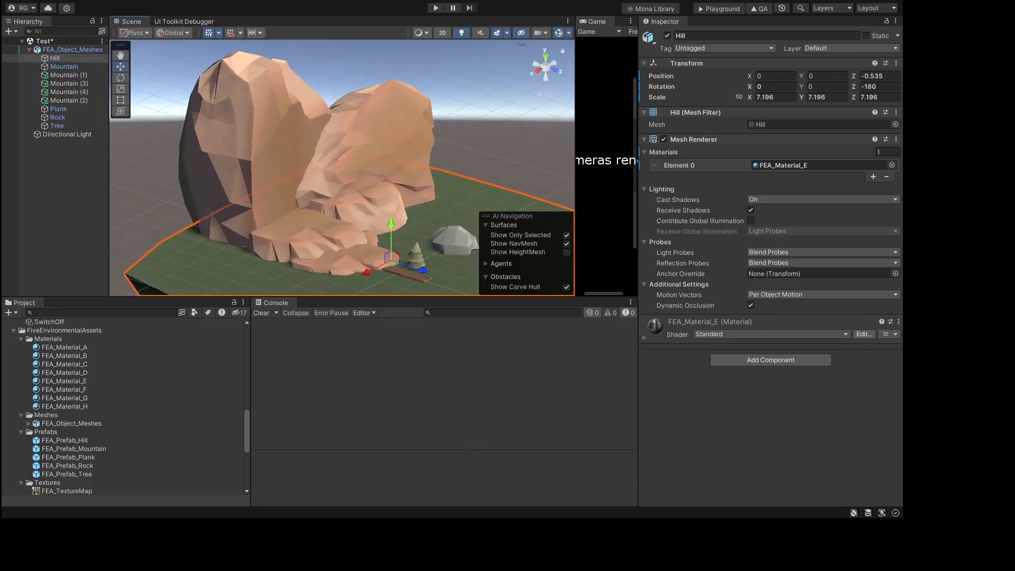
{"action": "scroll", "coordinate": [342, 168], "scroll_direction": "up", "scroll_amount": 5}
{"action": "scroll", "coordinate": [341, 168], "scroll_direction": "down", "scroll_amount": 6}
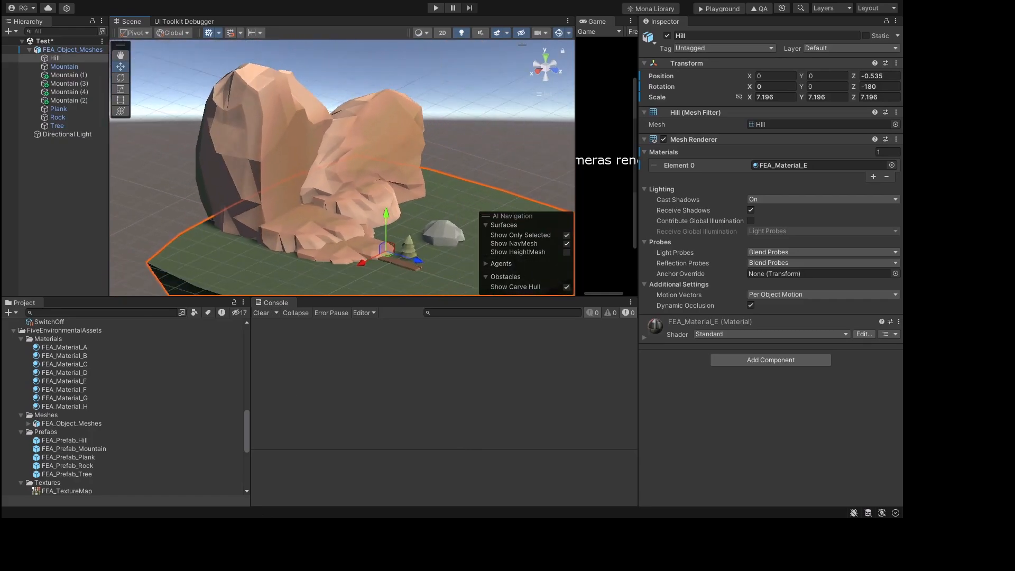
{"action": "middle_click_drag", "start_coordinate": [342, 180], "coordinate": [356, 168]}
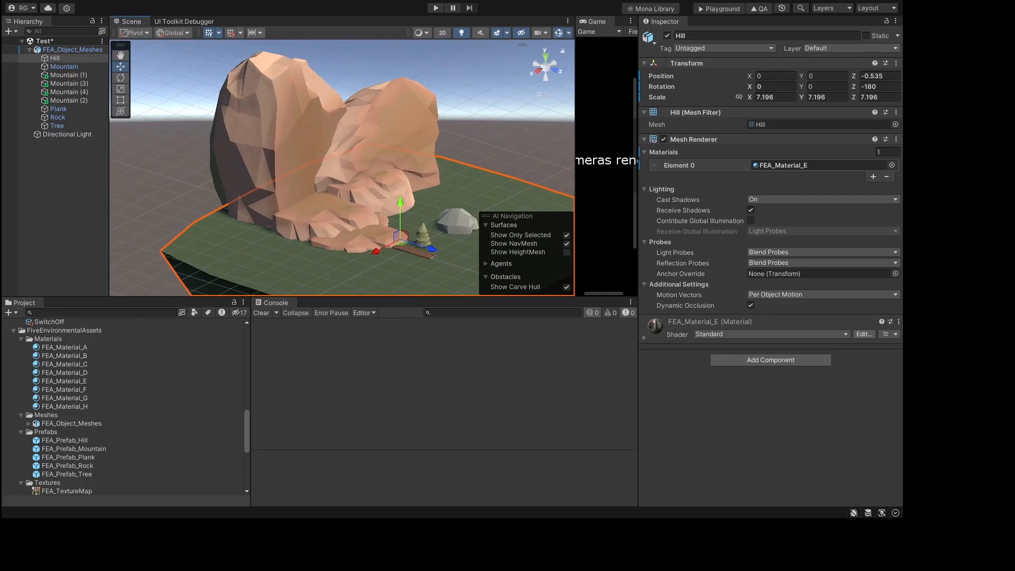
{"action": "left_click", "coordinate": [386, 192]}
{"action": "scroll", "coordinate": [429, 211], "scroll_direction": "down", "scroll_amount": 2}
{"action": "scroll", "coordinate": [429, 211], "scroll_direction": "up", "scroll_amount": 6}
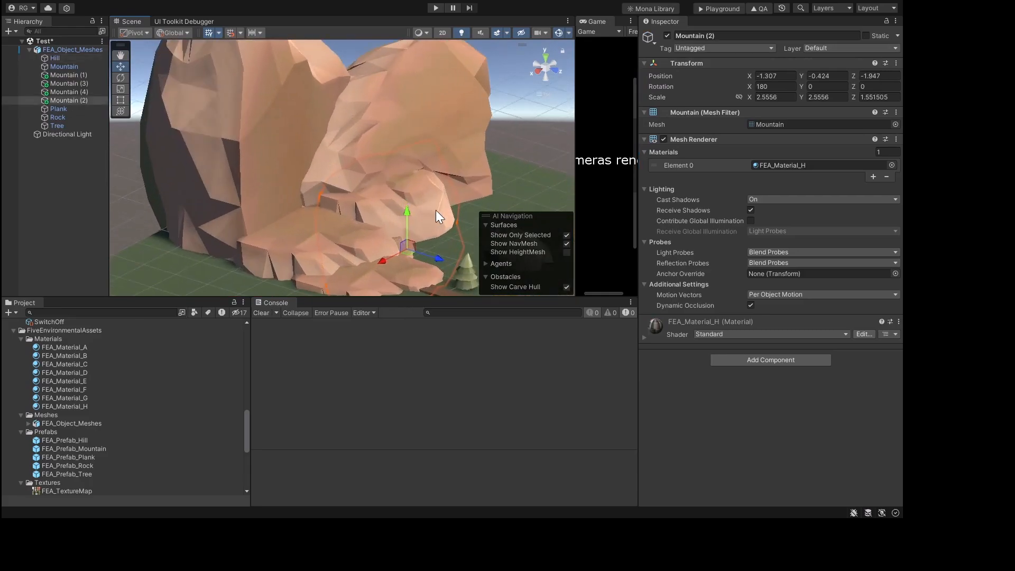
{"action": "middle_click_drag", "start_coordinate": [435, 210], "coordinate": [391, 148]}
{"action": "left_click_drag", "start_coordinate": [375, 167], "coordinate": [434, 158], "text": "alt"}
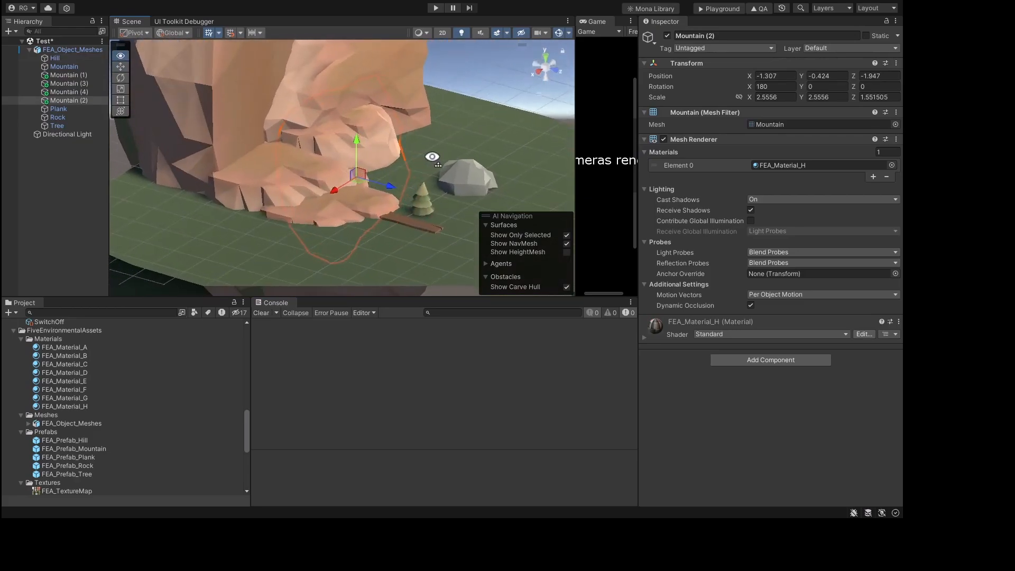
{"action": "scroll", "coordinate": [380, 138], "scroll_direction": "up", "scroll_amount": 4}
{"action": "middle_click_drag", "start_coordinate": [317, 53], "coordinate": [368, 255]}
{"action": "scroll", "coordinate": [372, 183], "scroll_direction": "down", "scroll_amount": 6}
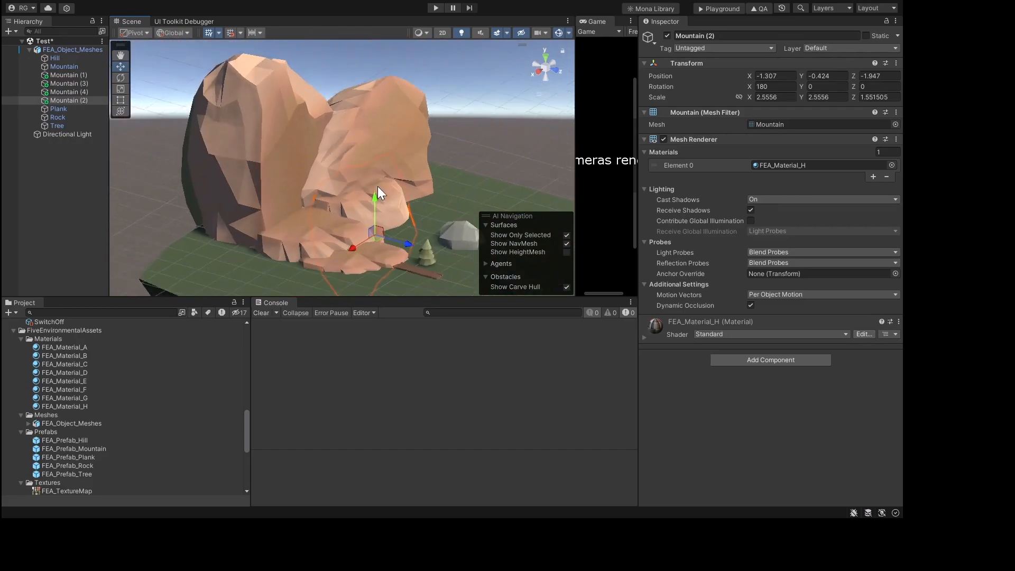
{"action": "left_click_drag", "start_coordinate": [377, 186], "coordinate": [380, 220], "text": "alt"}
Step: Duplicate the plank and raise the copy onto the ledge of the rock formation
{"action": "left_click", "coordinate": [381, 214]}
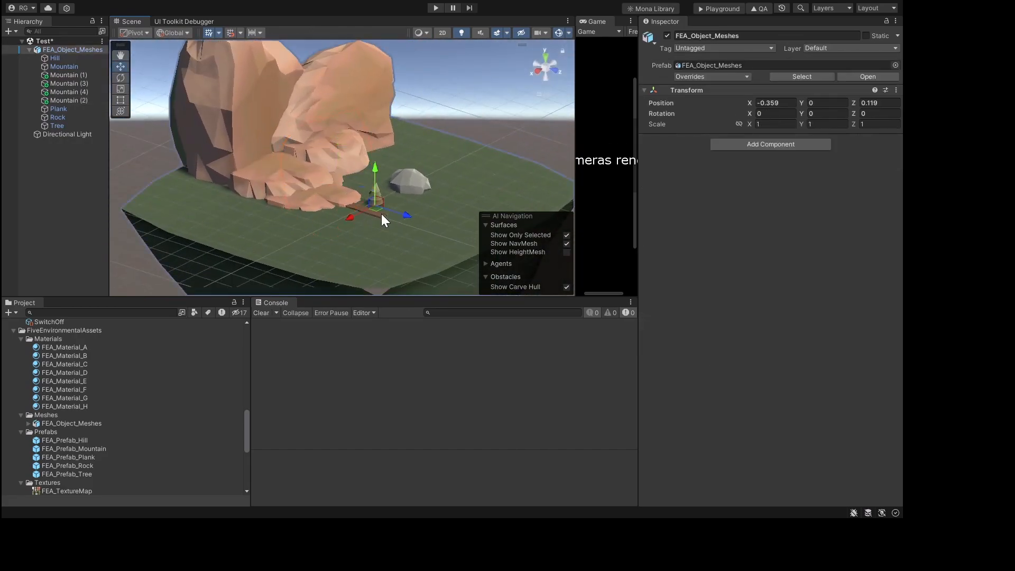
{"action": "left_click", "coordinate": [382, 213]}
{"action": "key", "text": "ctrl+d"}
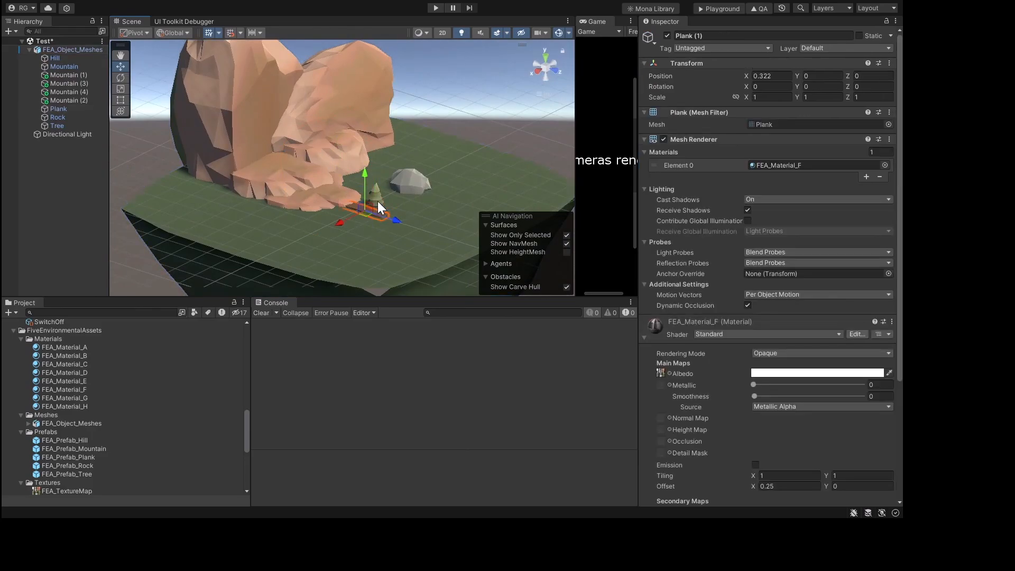
{"action": "left_click_drag", "start_coordinate": [377, 201], "coordinate": [521, 352]}
{"action": "left_click", "coordinate": [388, 223]}
{"action": "key", "text": "e"}
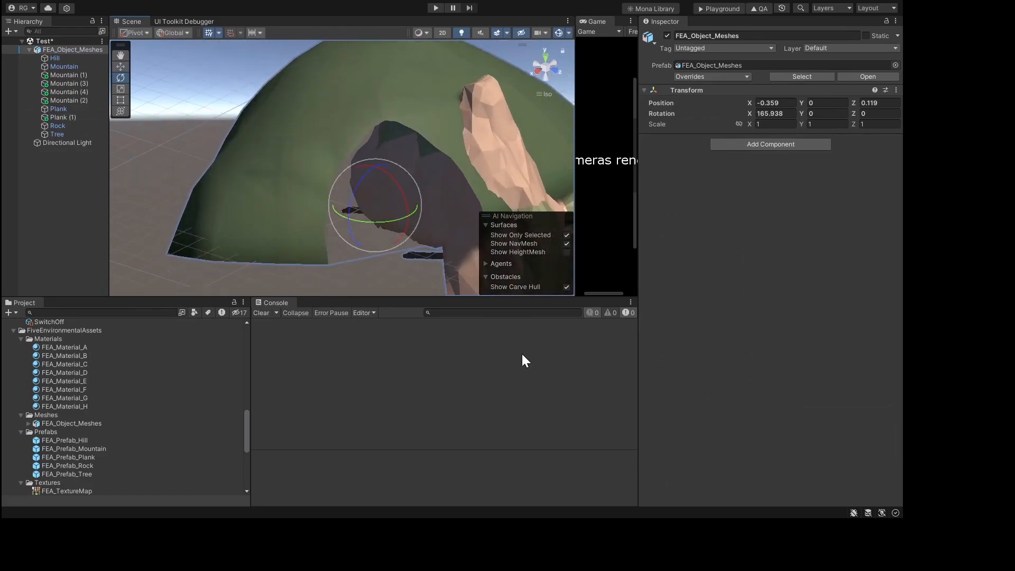
{"action": "key", "text": "ctrl+z"}
Step: Duplicate the ground hill, scale the copy to about 4.02, and place it behind the rocks at about X -2.68, Y 0.26, Z -1.88
{"action": "left_click", "coordinate": [411, 256]}
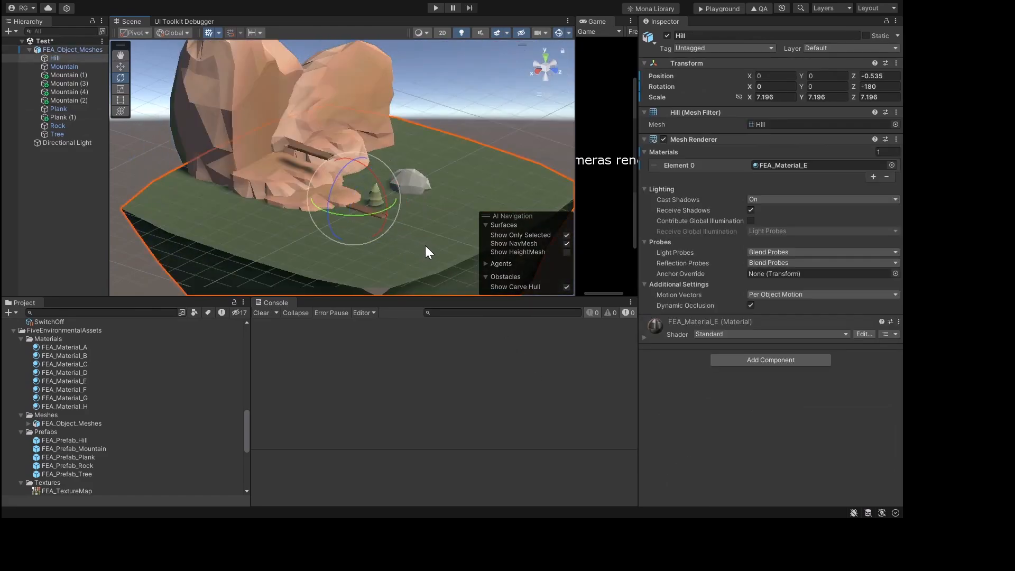
{"action": "key", "text": "ctrl+d"}
{"action": "key", "text": "w"}
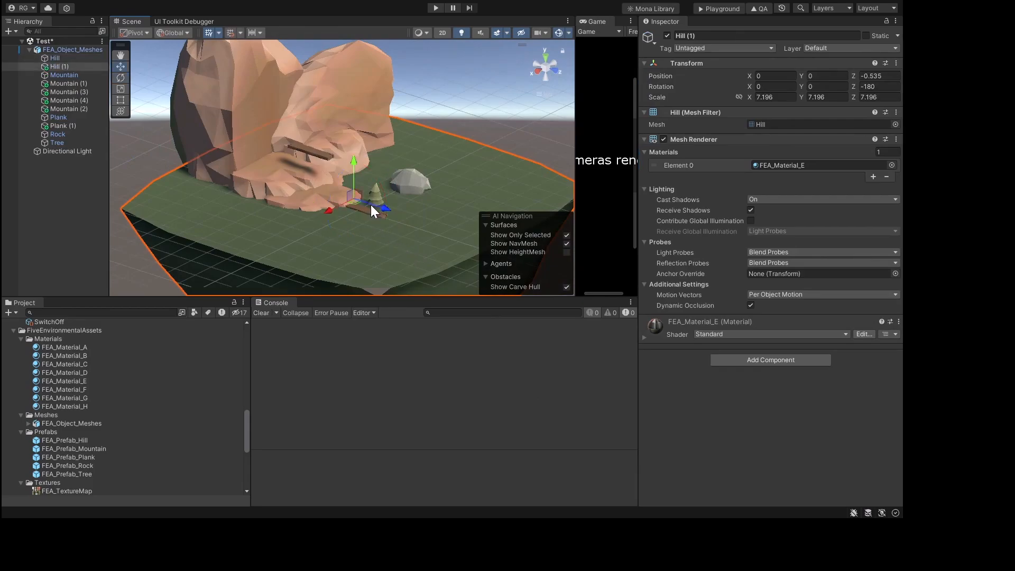
{"action": "left_click_drag", "start_coordinate": [333, 209], "coordinate": [386, 90]}
{"action": "key", "text": "r"}
{"action": "key", "text": "w"}
Step: Duplicate the raised hill, flip the copy about 180° around X, and move it to about Z 0.54
{"action": "key", "text": "ctrl+d"}
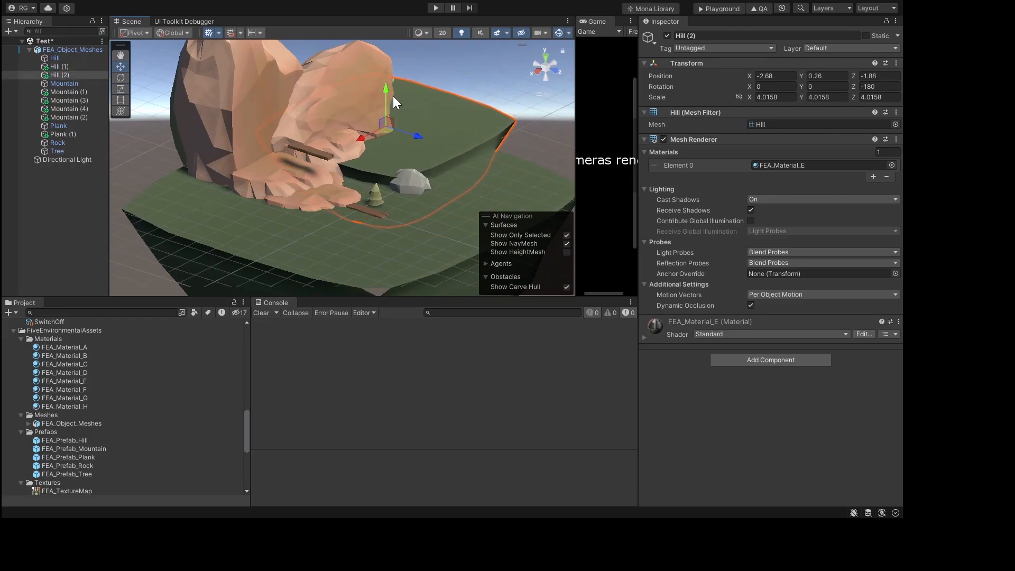
{"action": "key", "text": "e"}
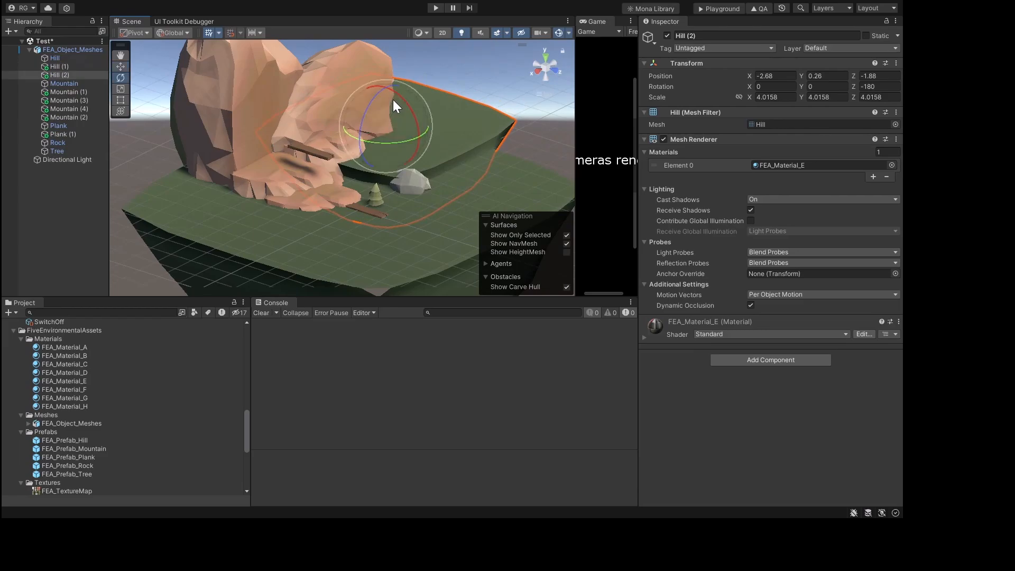
{"action": "left_click_drag", "start_coordinate": [392, 99], "coordinate": [550, 333]}
{"action": "key", "text": "w"}
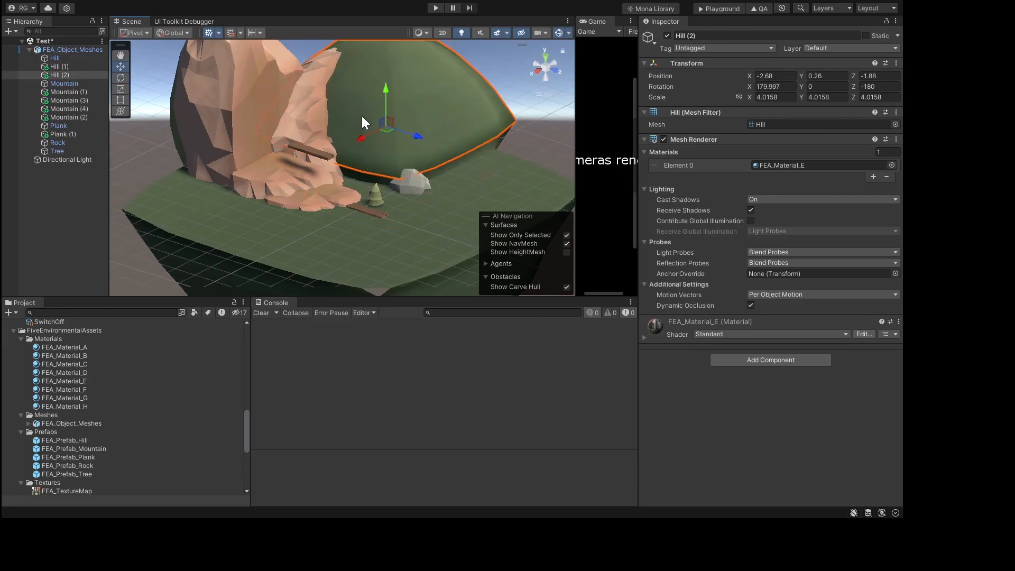
{"action": "left_click_drag", "start_coordinate": [405, 134], "coordinate": [503, 188]}
Step: Scale the flipped hill copy uniformly to about 2.17 and lower it into the ground to about Y -0.14
{"action": "key", "text": "r"}
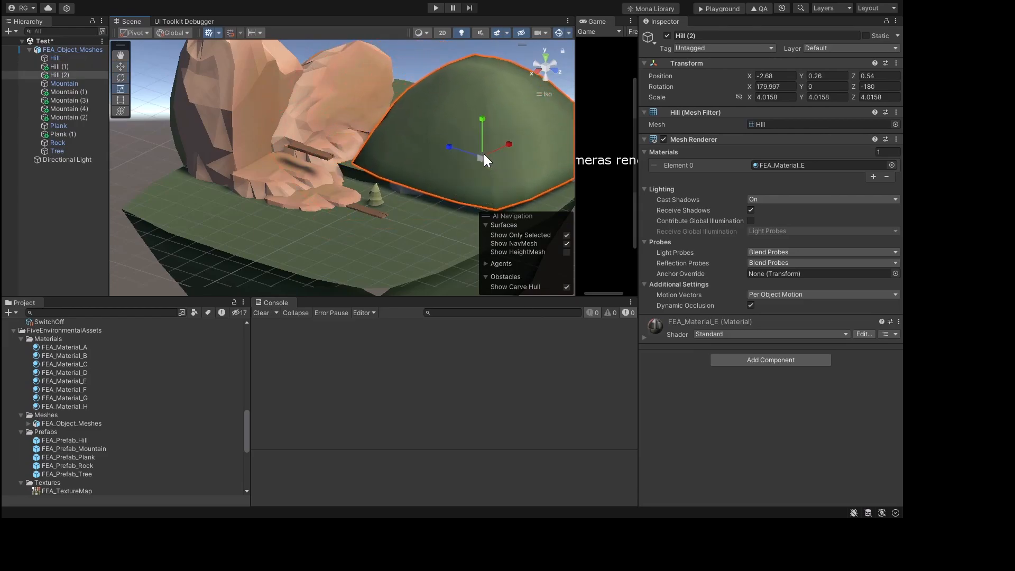
{"action": "left_click_drag", "start_coordinate": [483, 153], "coordinate": [478, 176]}
{"action": "key", "text": "w"}
{"action": "left_click_drag", "start_coordinate": [479, 119], "coordinate": [486, 138]}
{"action": "middle_click_drag", "start_coordinate": [481, 161], "coordinate": [410, 167]}
{"action": "scroll", "coordinate": [438, 166], "scroll_direction": "up", "scroll_amount": 10}
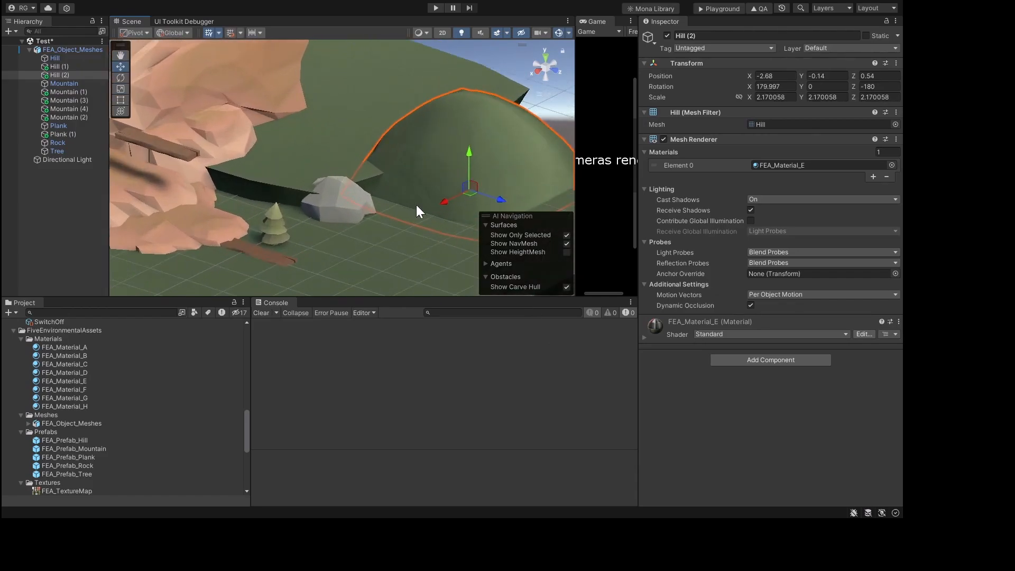
{"action": "left_click_drag", "start_coordinate": [439, 199], "coordinate": [226, 109]}
Step: Set the scale of the tall rock Mountain (3) to 1 on X, Y and Z
{"action": "left_click", "coordinate": [226, 108]}
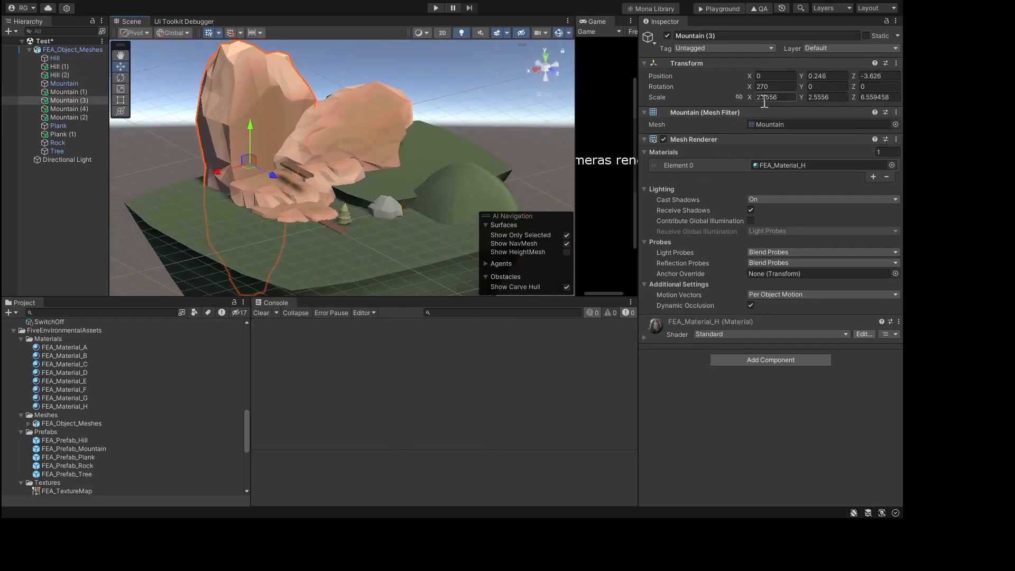
{"action": "left_click", "coordinate": [783, 99]}
{"action": "type", "text": "1"}
{"action": "key", "text": "Tab"}
{"action": "type", "text": "1"}
{"action": "key", "text": "Tab"}
{"action": "type", "text": "1"}
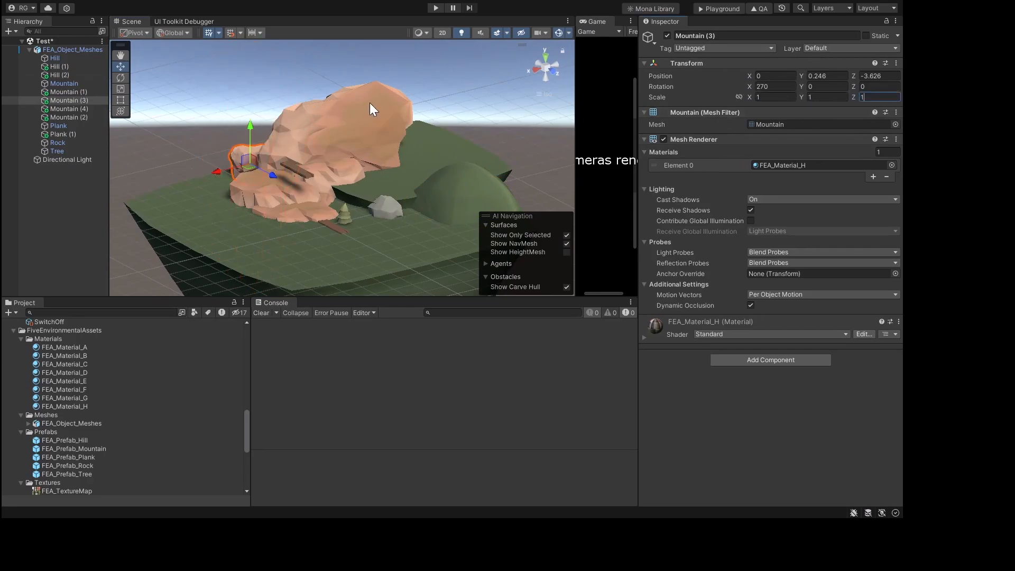
Step: Undo the scale changes on the tall rock Mountain (3)
{"action": "key", "text": "ctrl+z"}
{"action": "key", "text": "ctrl+z"}
{"action": "key", "text": "ctrl+z"}
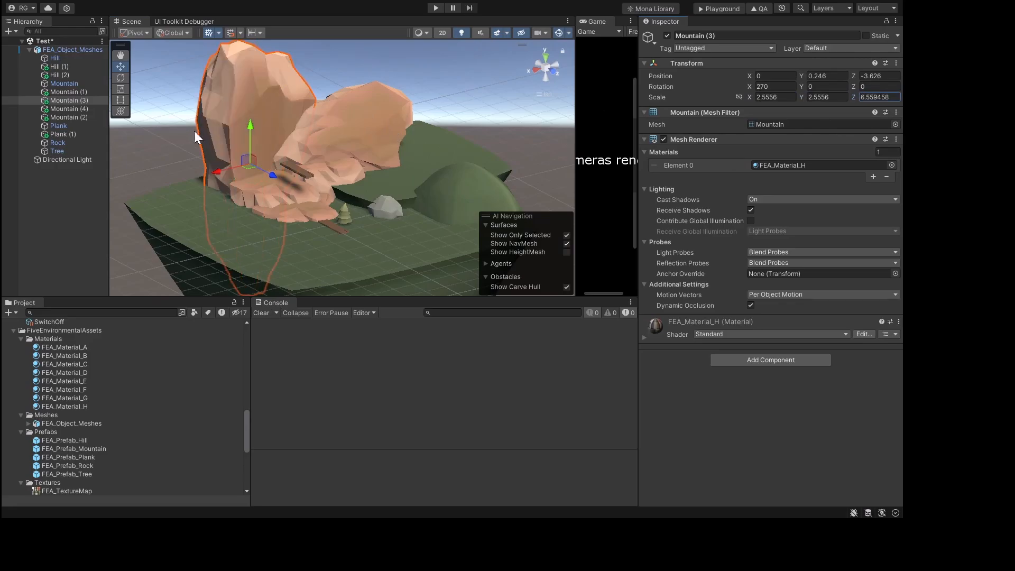
Step: Lower the duplicated plank to about Y 0.504 and tilt it about 27° around X so it leans against the rocks
{"action": "scroll", "coordinate": [251, 137], "scroll_direction": "up", "scroll_amount": 8}
{"action": "middle_click_drag", "start_coordinate": [232, 123], "coordinate": [273, 109]}
{"action": "left_click_drag", "start_coordinate": [372, 174], "coordinate": [390, 153], "text": "alt"}
{"action": "left_click", "coordinate": [327, 151]}
{"action": "left_click_drag", "start_coordinate": [319, 110], "coordinate": [320, 137]}
{"action": "left_click_drag", "start_coordinate": [311, 192], "coordinate": [391, 181], "text": "alt"}
{"action": "key", "text": "e"}
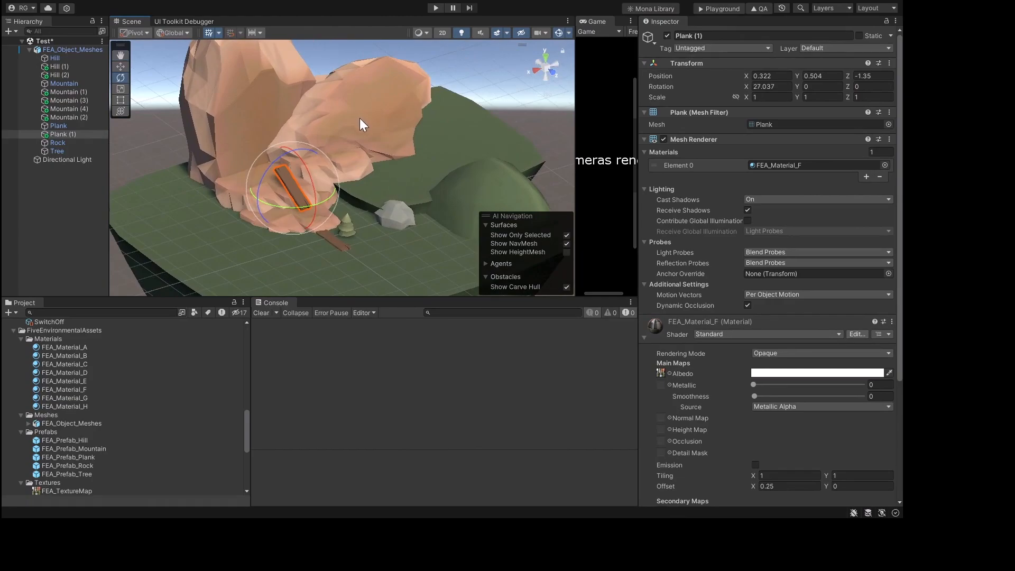
Step: Mark the overhanging rock Mountain (4) as Static
{"action": "left_click_drag", "start_coordinate": [360, 118], "coordinate": [366, 121], "text": "alt"}
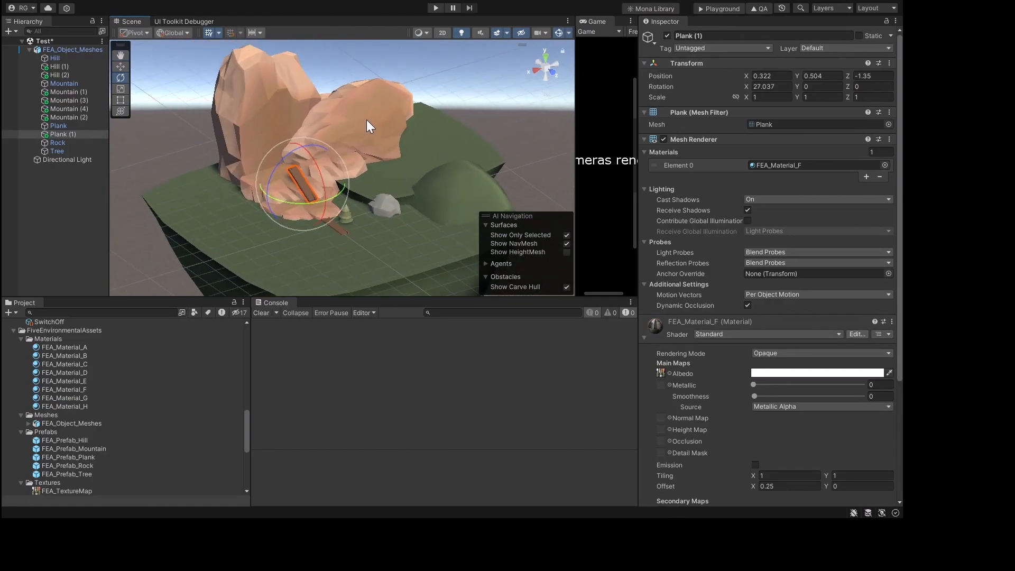
{"action": "left_click", "coordinate": [360, 116]}
{"action": "key", "text": "w"}
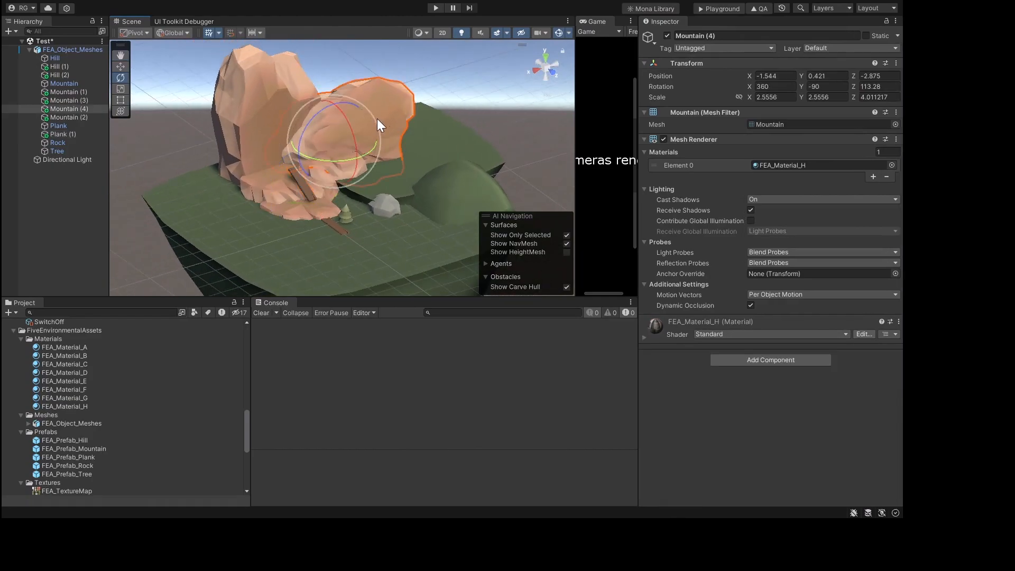
{"action": "left_click", "coordinate": [866, 36]}
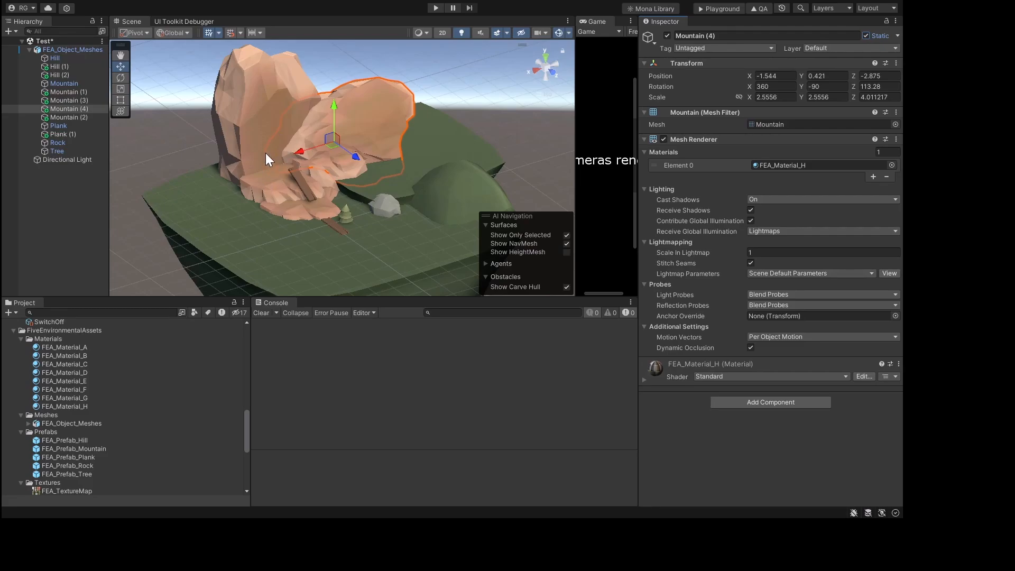
Step: Duplicate Mountain (4), move the copy to about Z -1.638, and shrink it to about 0.93 in X and Y and 1.46 in Z
{"action": "left_click_drag", "start_coordinate": [265, 153], "coordinate": [313, 123], "text": "alt"}
{"action": "right_click_drag", "start_coordinate": [313, 123], "coordinate": [319, 181]}
{"action": "left_click_drag", "start_coordinate": [318, 180], "coordinate": [341, 163], "text": "alt"}
{"action": "scroll", "coordinate": [343, 162], "scroll_direction": "up", "scroll_amount": 5}
{"action": "scroll", "coordinate": [361, 164], "scroll_direction": "down", "scroll_amount": 6}
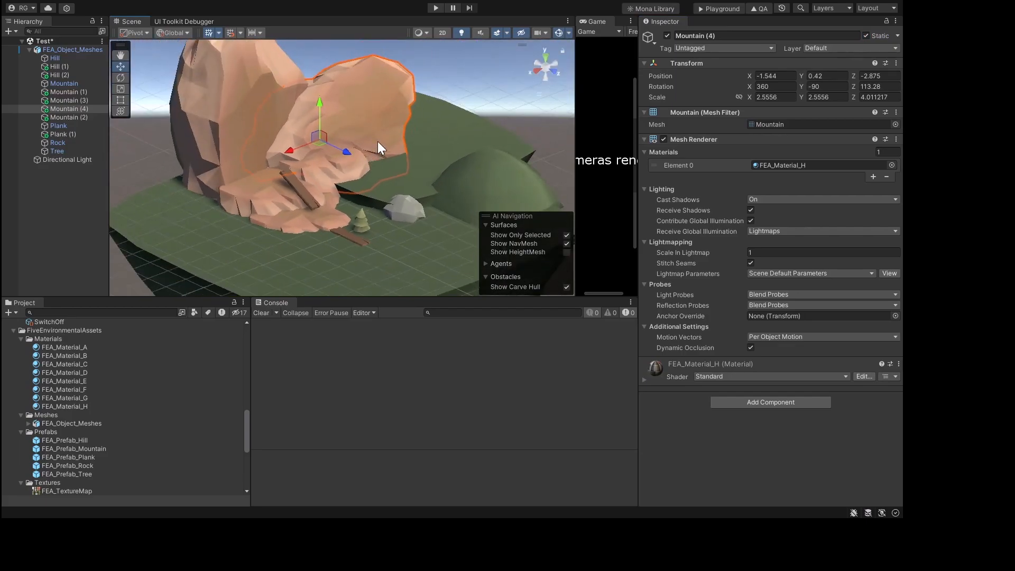
{"action": "key", "text": "ctrl+d"}
{"action": "left_click_drag", "start_coordinate": [314, 168], "coordinate": [337, 151]}
{"action": "key", "text": "r"}
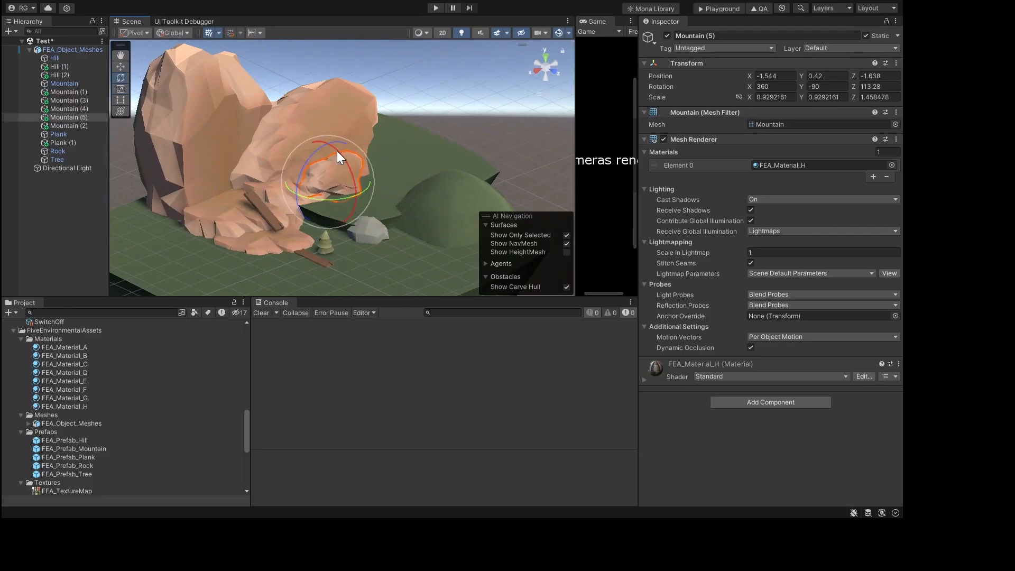
Step: Set the small rock copy's Z rotation to about 10° and move it to about X -2.058
{"action": "key", "text": "e"}
{"action": "left_click_drag", "start_coordinate": [359, 200], "coordinate": [388, 277]}
{"action": "key", "text": "w"}
{"action": "scroll", "coordinate": [356, 208], "scroll_direction": "up", "scroll_amount": 8}
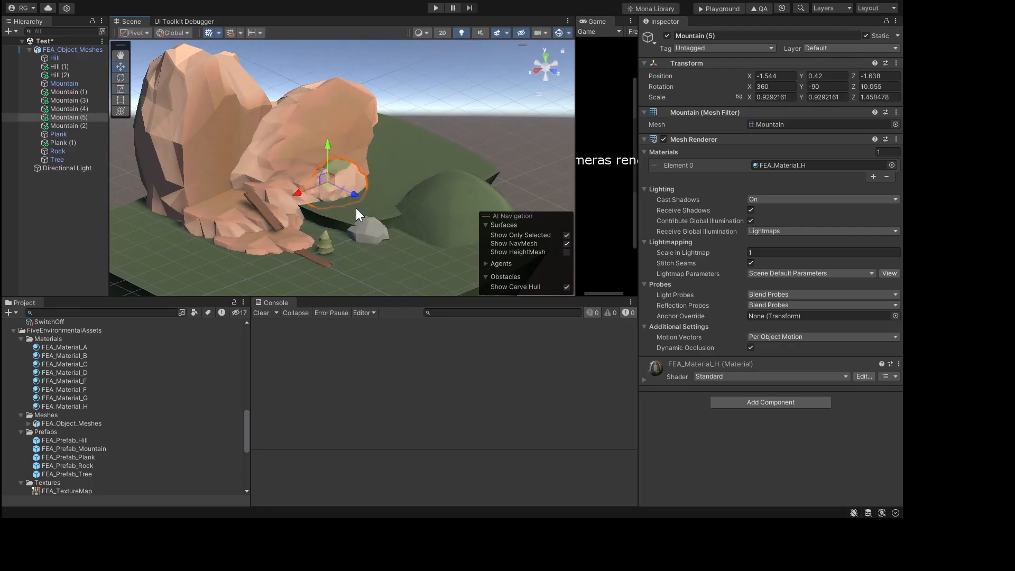
{"action": "left_click_drag", "start_coordinate": [280, 207], "coordinate": [426, 201]}
Step: Stretch the small rock copy to about 3.38 in X and 2.60 in Z, and assign it FEA_Material_D
{"action": "key", "text": "r"}
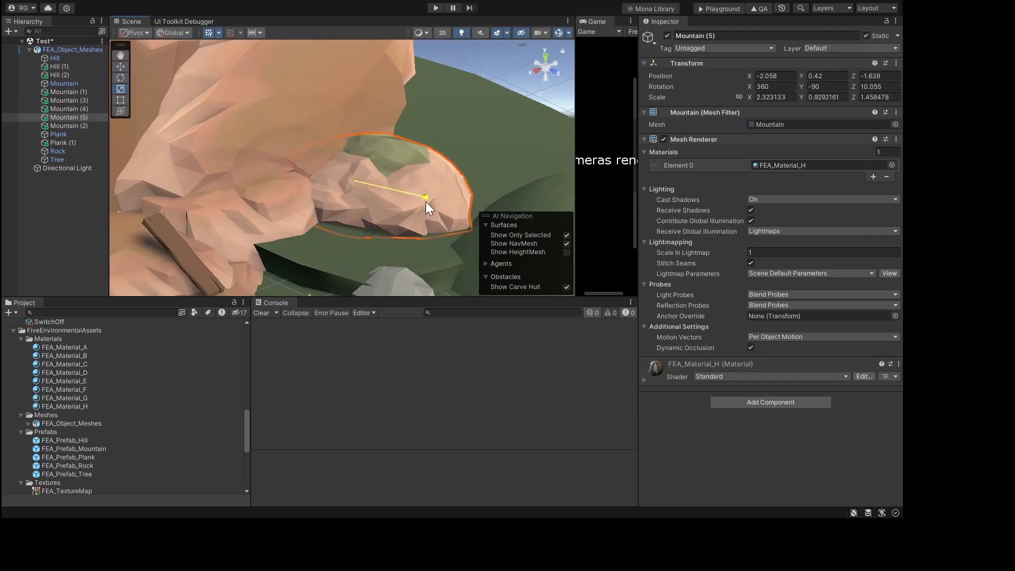
{"action": "left_click_drag", "start_coordinate": [385, 170], "coordinate": [390, 195]}
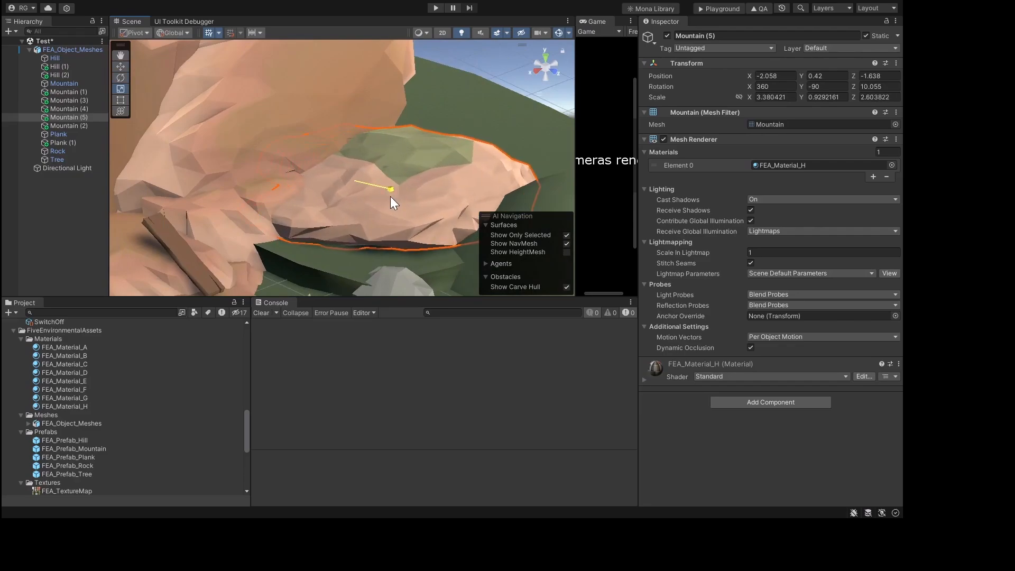
{"action": "left_click", "coordinate": [891, 165]}
{"action": "key", "text": "Up"}
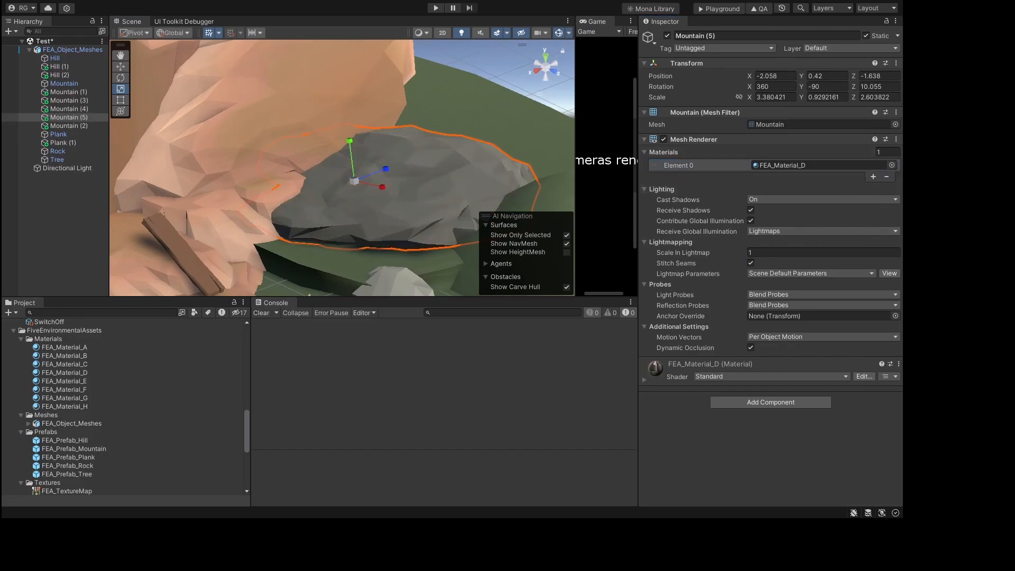
Step: Compare FEA_Material_A and FEA_Material_C on the flat grey rock Mountain (5), and return it to FEA_Material_D
{"action": "key", "text": "Up"}
{"action": "key", "text": "Up"}
{"action": "key", "text": "Up"}
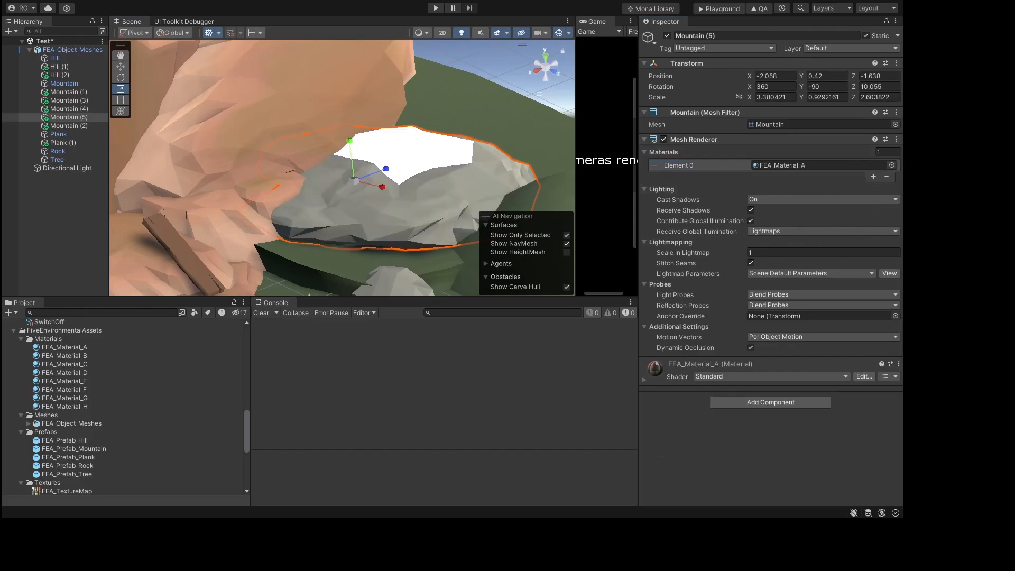
{"action": "key", "text": "Down"}
{"action": "key", "text": "Down"}
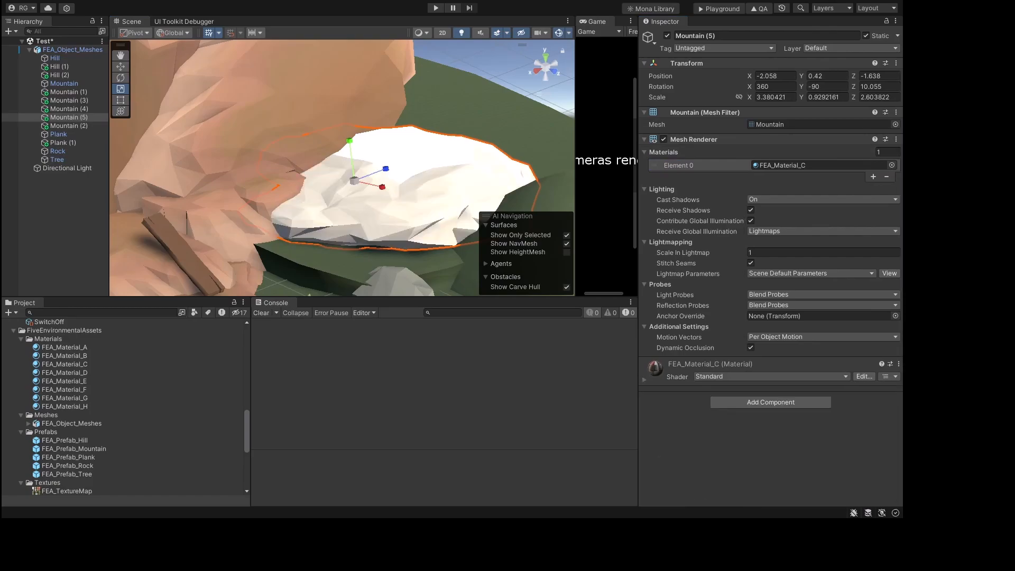
{"action": "key", "text": "Down"}
{"action": "key", "text": "Up"}
{"action": "key", "text": "Down"}
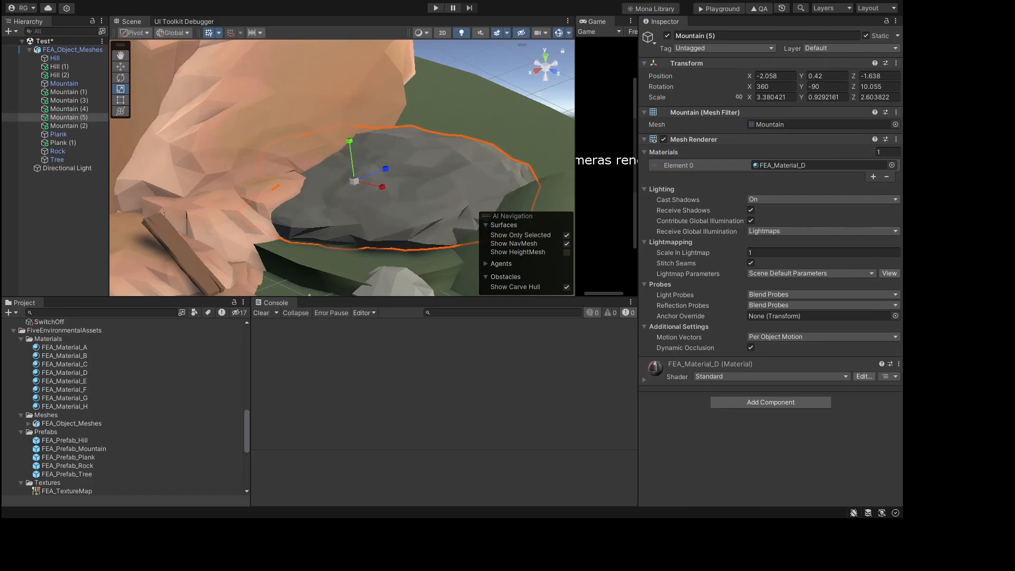
Step: Level the flat rock Mountain (5) to about -0.19° in Z rotation and set its height to about Y 0.466
{"action": "key", "text": "w"}
{"action": "left_click_drag", "start_coordinate": [351, 142], "coordinate": [357, 158]}
{"action": "scroll", "coordinate": [366, 159], "scroll_direction": "down", "scroll_amount": 3}
{"action": "middle_click_drag", "start_coordinate": [366, 160], "coordinate": [388, 153]}
{"action": "scroll", "coordinate": [438, 109], "scroll_direction": "down", "scroll_amount": 2}
{"action": "key", "text": "e"}
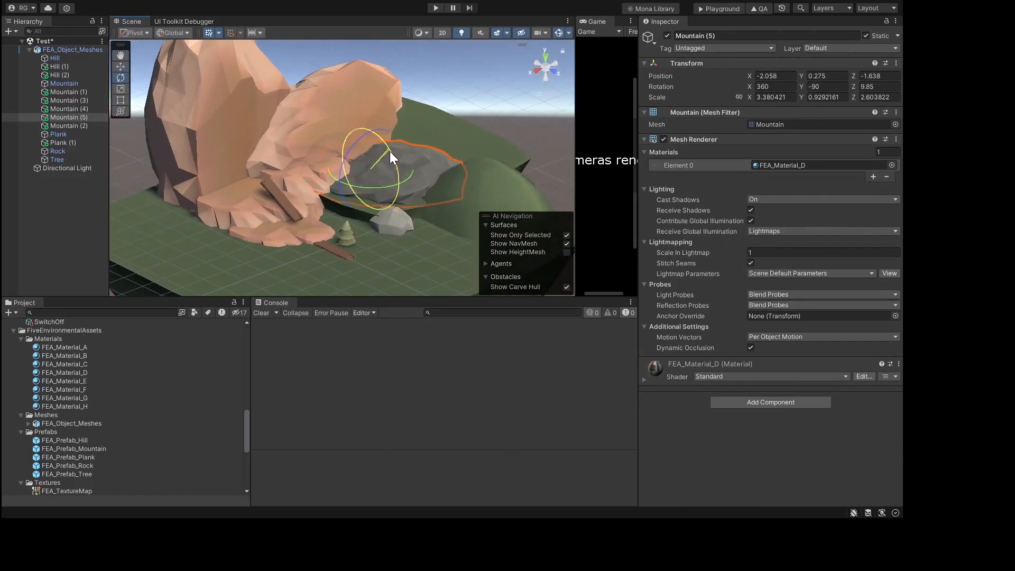
{"action": "left_click_drag", "start_coordinate": [389, 151], "coordinate": [377, 125]}
{"action": "key", "text": "w"}
Step: Assign FEA_Material_D to Hill (1), the hill beneath the flat grey rock
{"action": "left_click", "coordinate": [469, 134]}
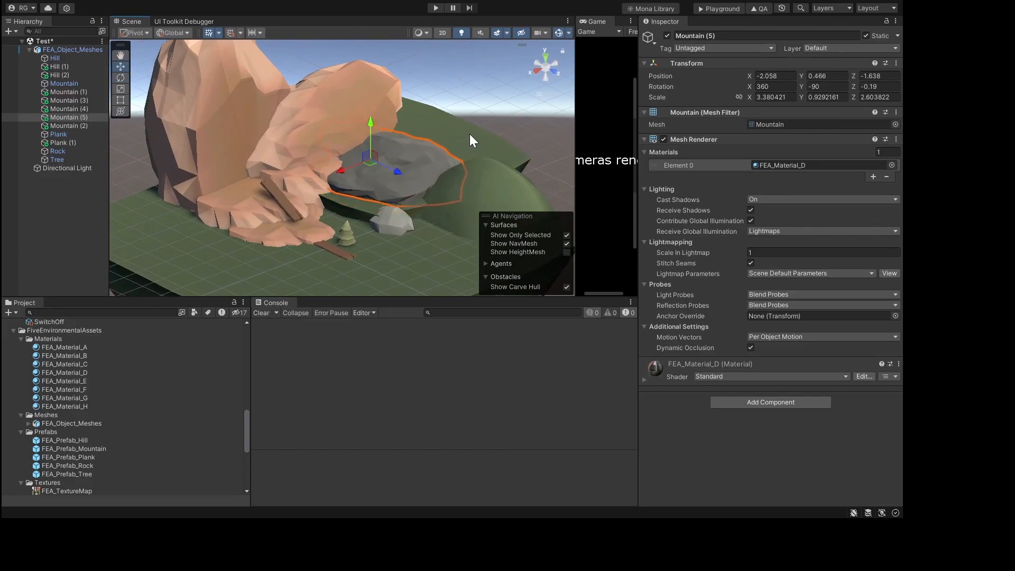
{"action": "left_click", "coordinate": [891, 165]}
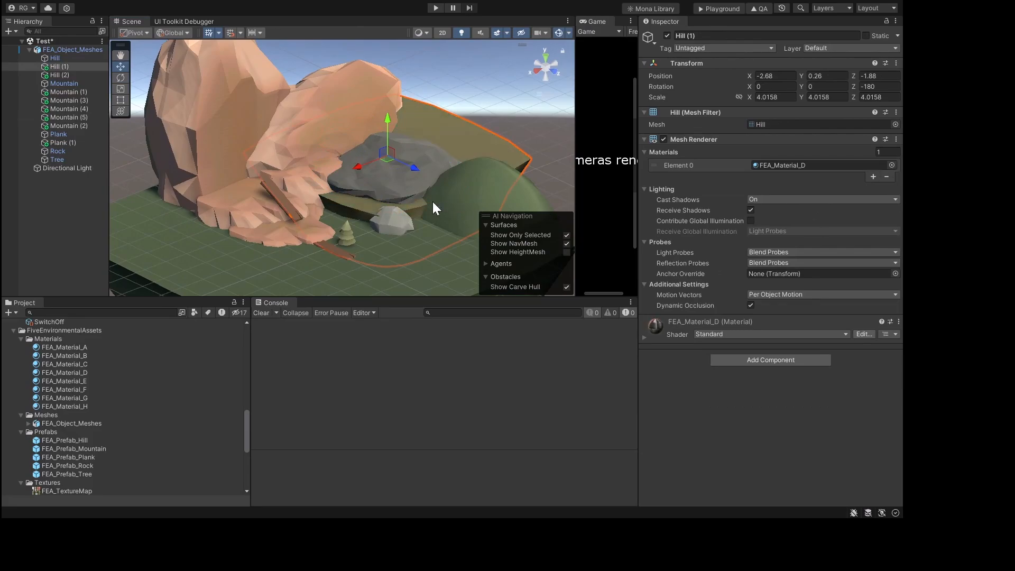
Step: Assign FEA_Material_H to Hill, the large base under the whole scene
{"action": "middle_click_drag", "start_coordinate": [440, 186], "coordinate": [422, 121]}
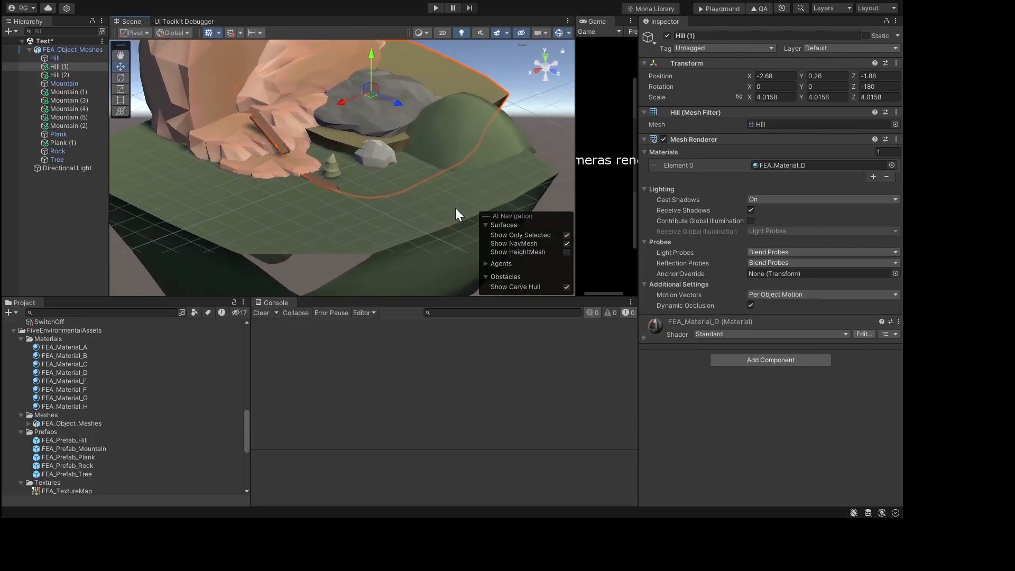
{"action": "scroll", "coordinate": [466, 213], "scroll_direction": "down", "scroll_amount": 6}
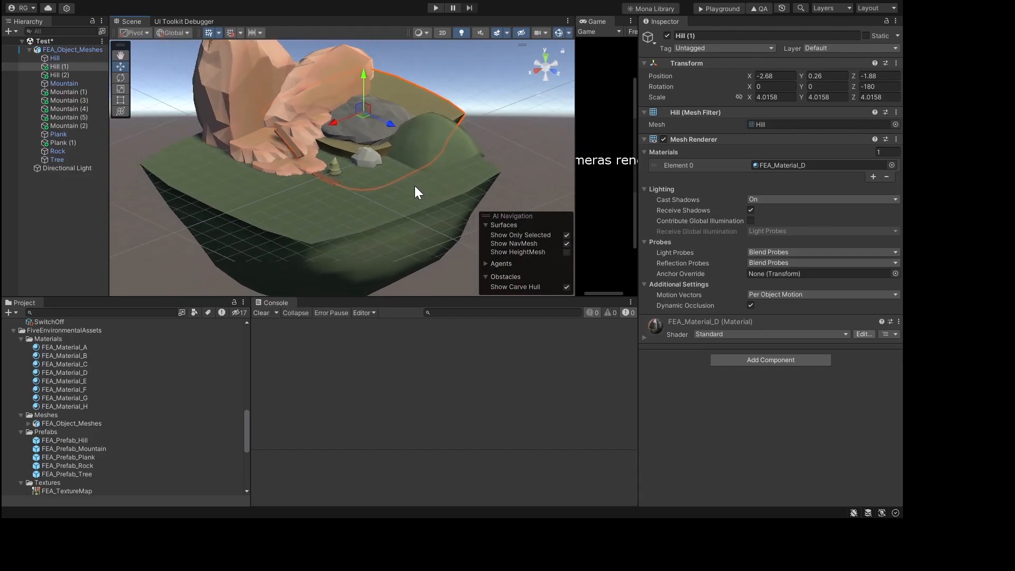
{"action": "left_click", "coordinate": [414, 187]}
{"action": "left_click", "coordinate": [414, 186]}
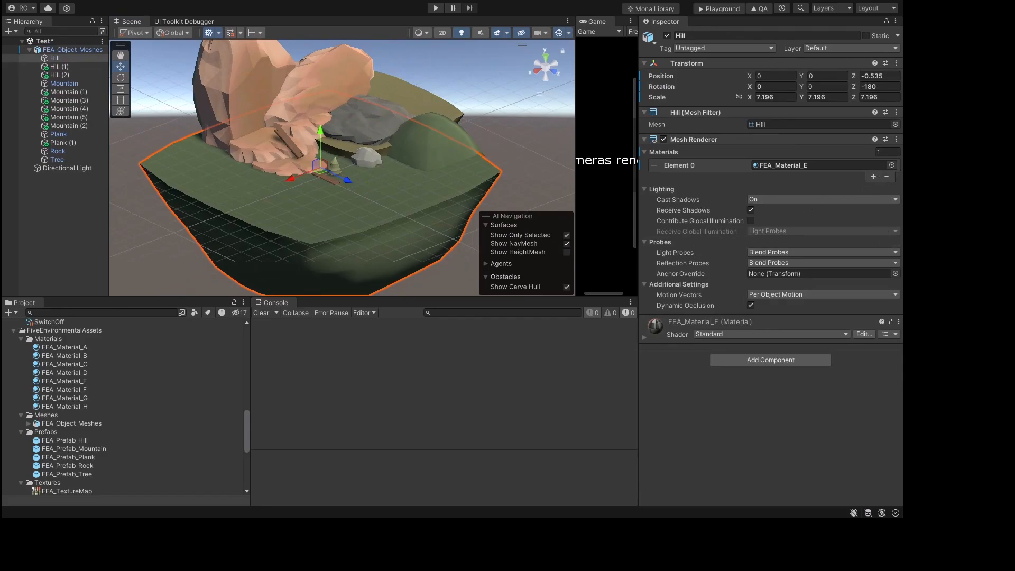
{"action": "left_click_drag", "start_coordinate": [64, 406], "coordinate": [370, 211]}
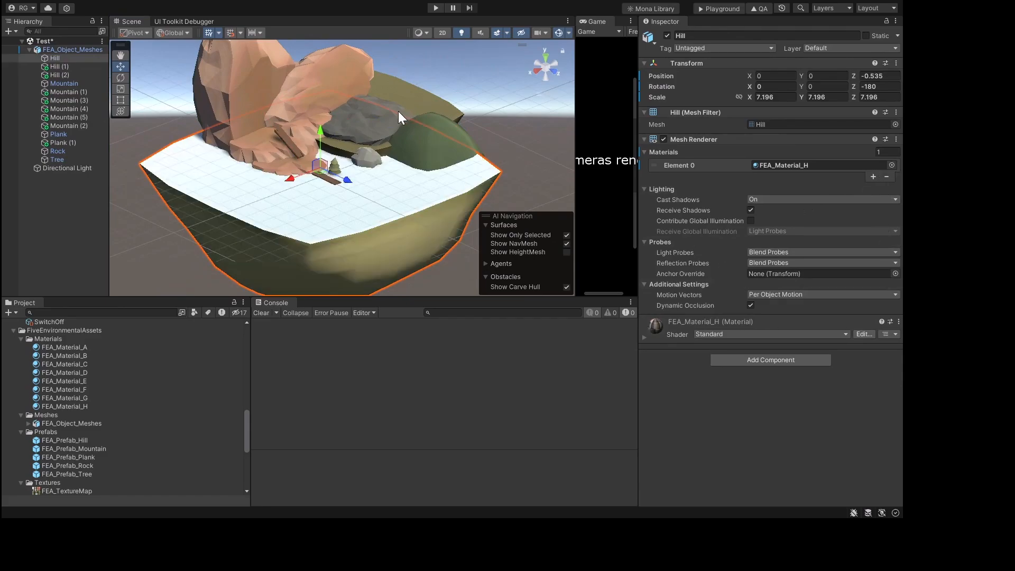
Step: Try FEA_Material_G on the large base hill and undo the material change
{"action": "left_click_drag", "start_coordinate": [64, 397], "coordinate": [370, 212]}
{"action": "key", "text": "ctrl+z"}
{"action": "scroll", "coordinate": [409, 174], "scroll_direction": "up", "scroll_amount": 6}
{"action": "scroll", "coordinate": [434, 174], "scroll_direction": "down", "scroll_amount": 6}
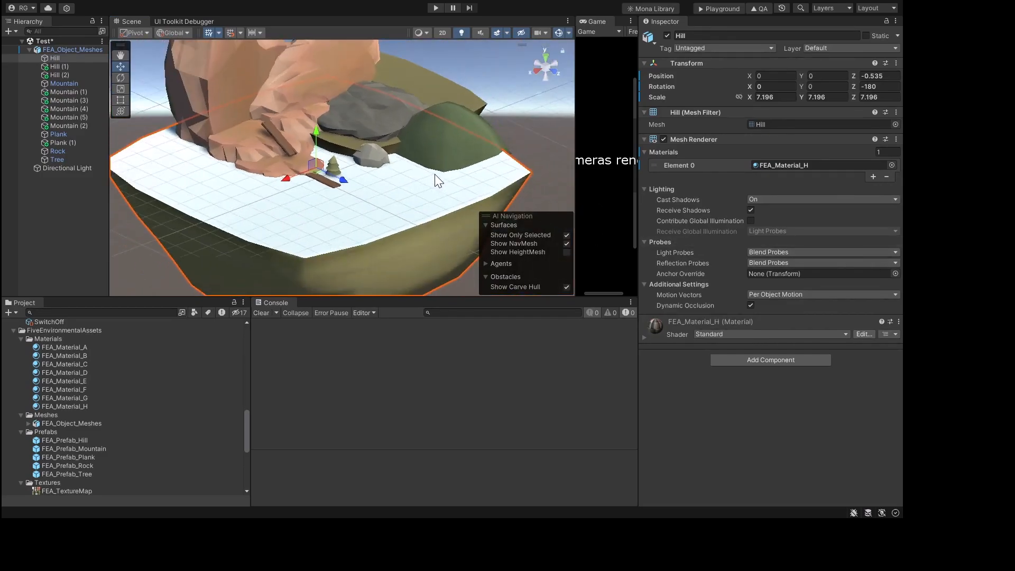
{"action": "right_click_drag", "start_coordinate": [435, 175], "coordinate": [317, 166]}
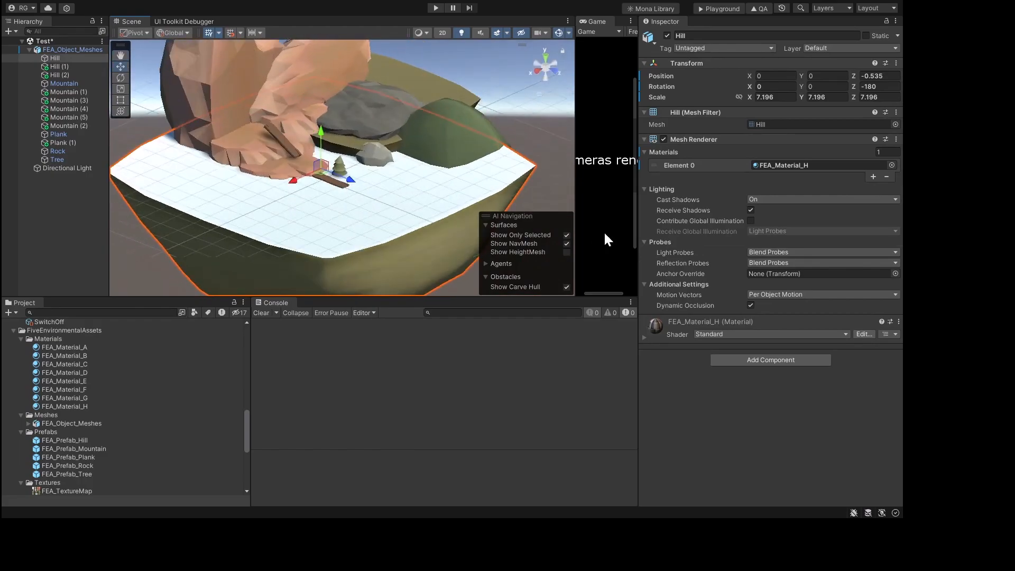
Step: Duplicate FEA_Material_H and assign the copy to the large base hill
{"action": "left_click", "coordinate": [665, 331]}
{"action": "scroll", "coordinate": [745, 225], "scroll_direction": "down", "scroll_amount": 5}
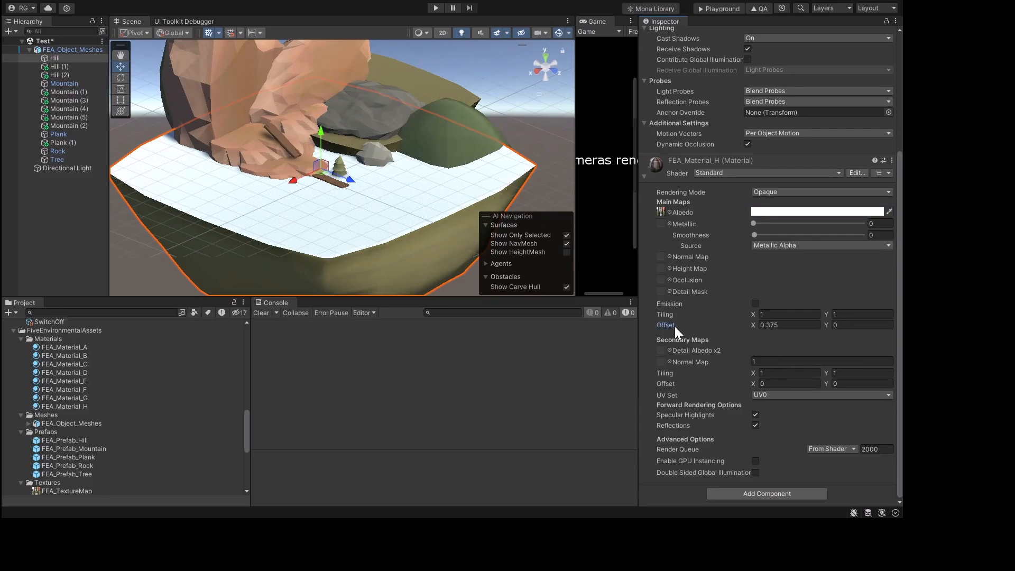
{"action": "left_click", "coordinate": [58, 406]}
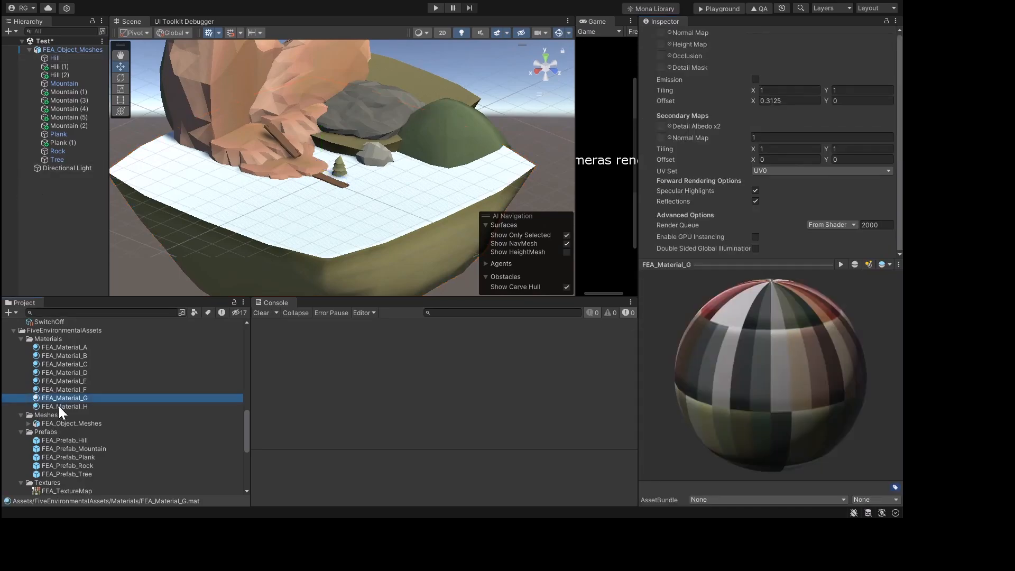
{"action": "key", "text": "ctrl+d"}
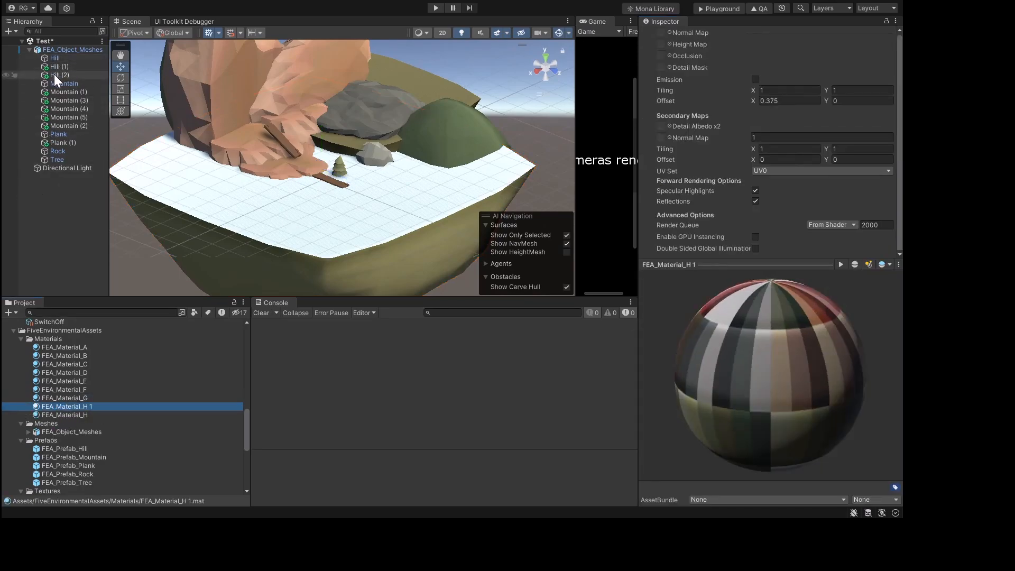
{"action": "left_click", "coordinate": [256, 214]}
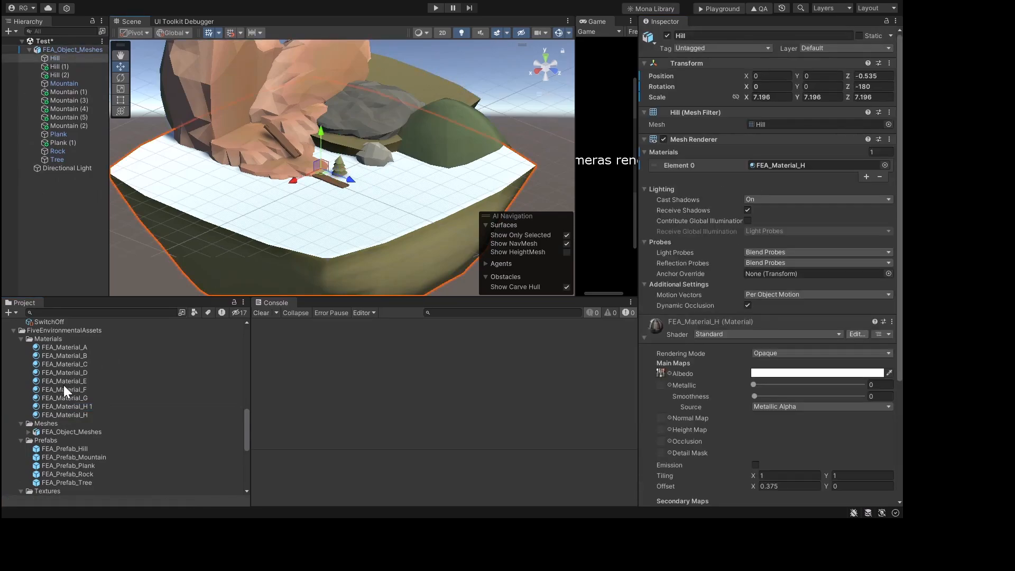
{"action": "left_click_drag", "start_coordinate": [65, 405], "coordinate": [775, 164]}
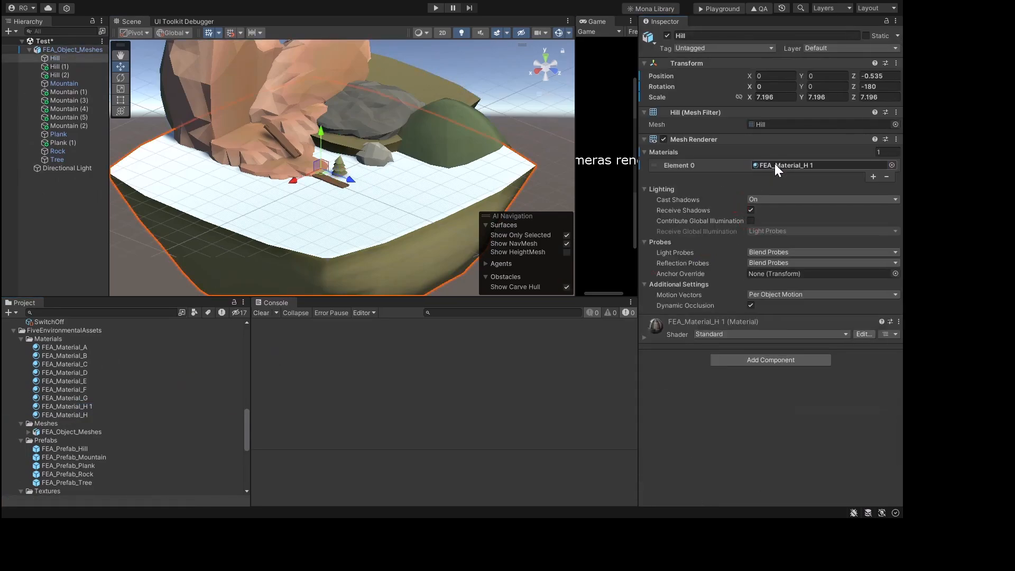
Step: Set the main map X offset of the duplicated base hill material to 1.5
{"action": "scroll", "coordinate": [762, 300], "scroll_direction": "down", "scroll_amount": 5}
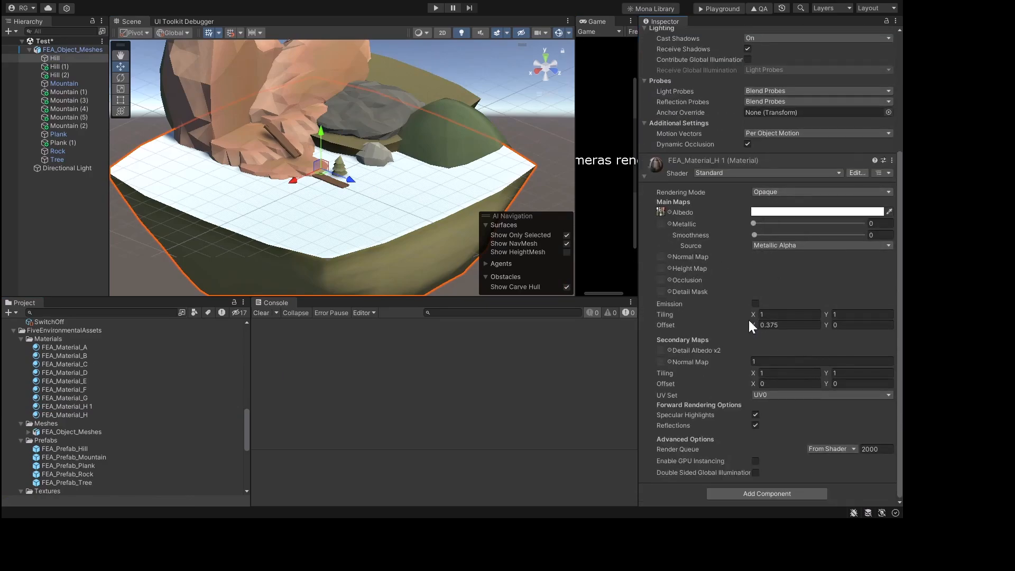
{"action": "left_click_drag", "start_coordinate": [752, 320], "coordinate": [773, 329]}
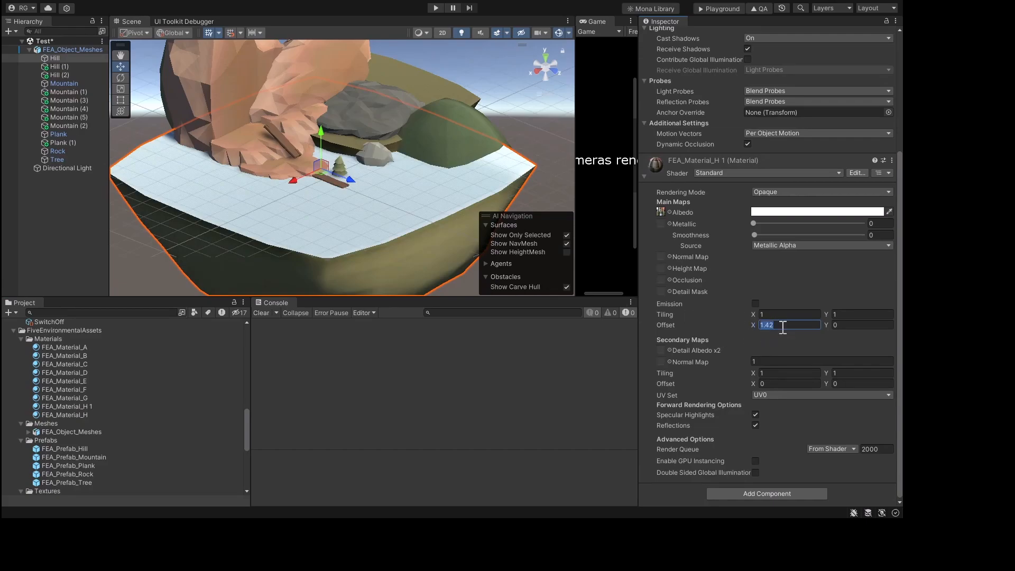
{"action": "type", "text": "1.5"}
Step: Duplicate the flat grey rock Mountain (5) beside the overhanging rock
{"action": "scroll", "coordinate": [250, 135], "scroll_direction": "down", "scroll_amount": 4}
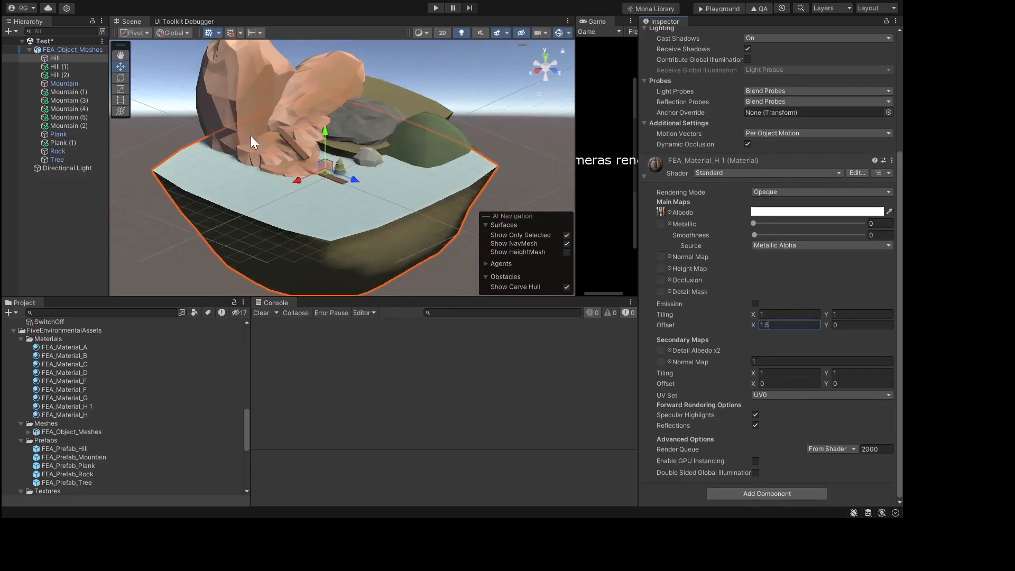
{"action": "middle_click_drag", "start_coordinate": [265, 137], "coordinate": [274, 156]}
{"action": "scroll", "coordinate": [289, 157], "scroll_direction": "up", "scroll_amount": 5}
{"action": "left_click_drag", "start_coordinate": [347, 170], "coordinate": [338, 199], "text": "alt"}
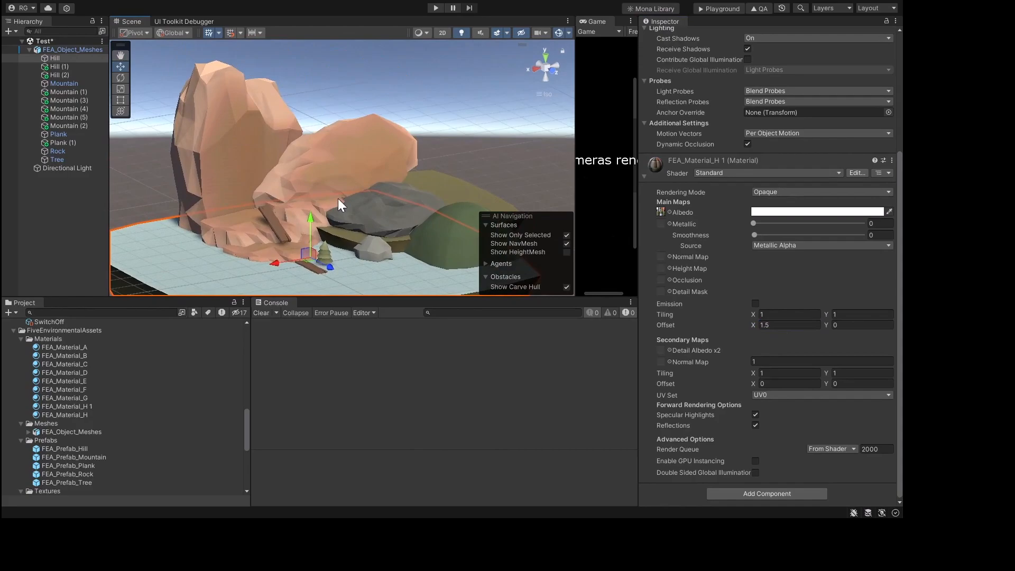
{"action": "left_click", "coordinate": [389, 220]}
{"action": "key", "text": "ctrl+d"}
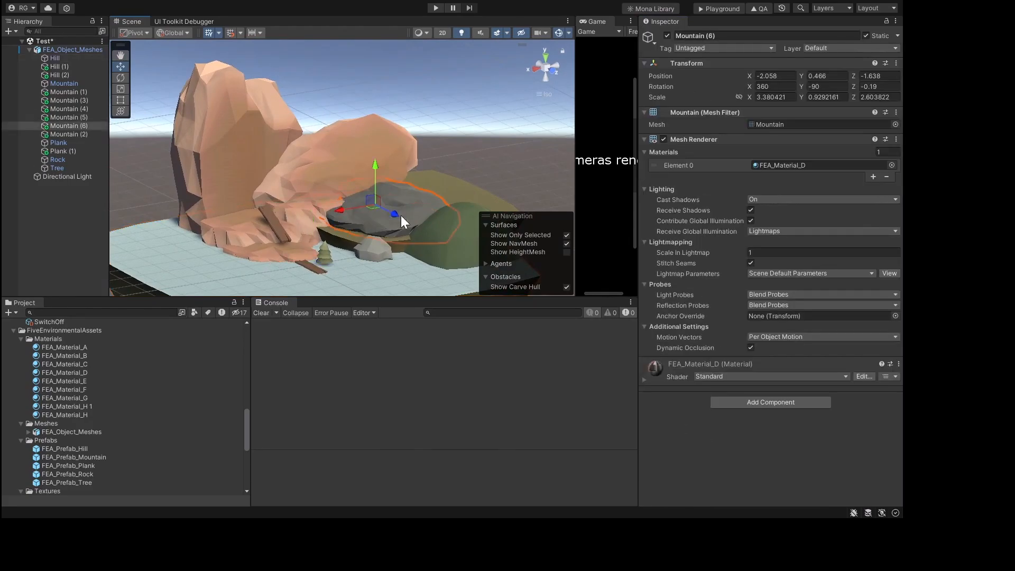
Step: Enlarge the rock copy to about 9.45 in X, 6.03 in Y and 7.28 in Z, and assign it FEA_Material_A
{"action": "key", "text": "r"}
{"action": "left_click_drag", "start_coordinate": [376, 205], "coordinate": [439, 184]}
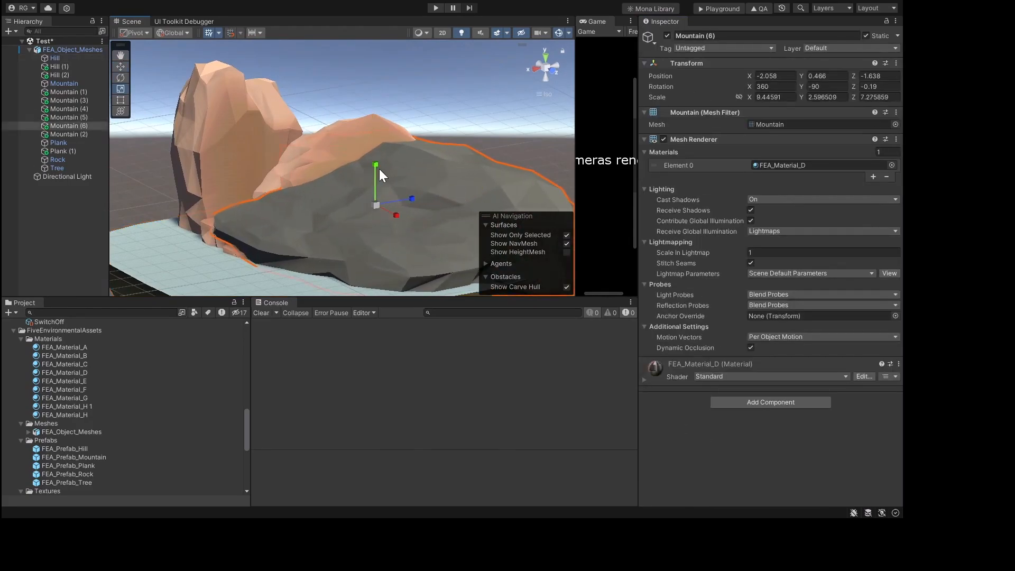
{"action": "left_click_drag", "start_coordinate": [379, 169], "coordinate": [383, 112]}
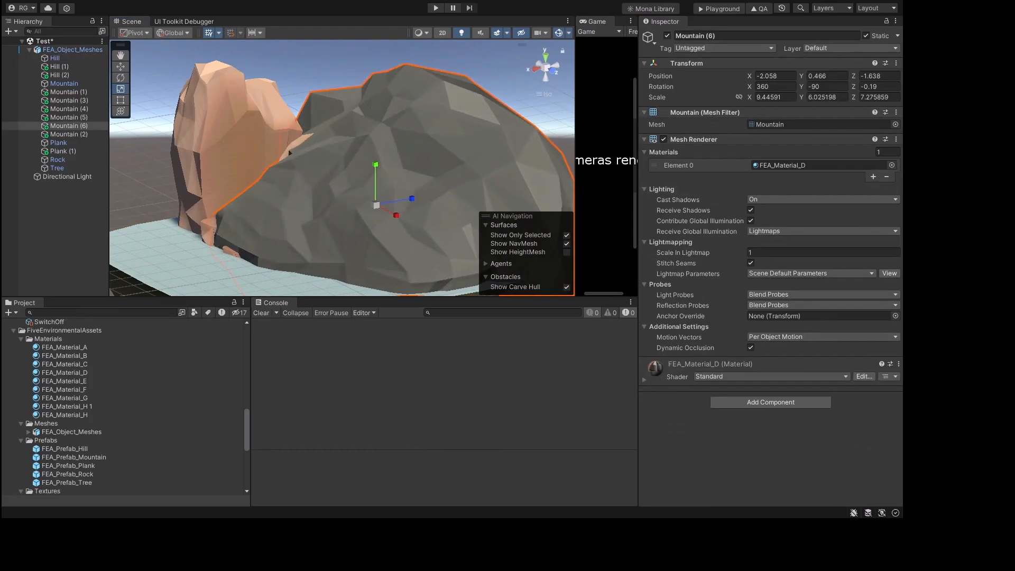
{"action": "key", "text": "ctrl+z"}
{"action": "key", "text": "w"}
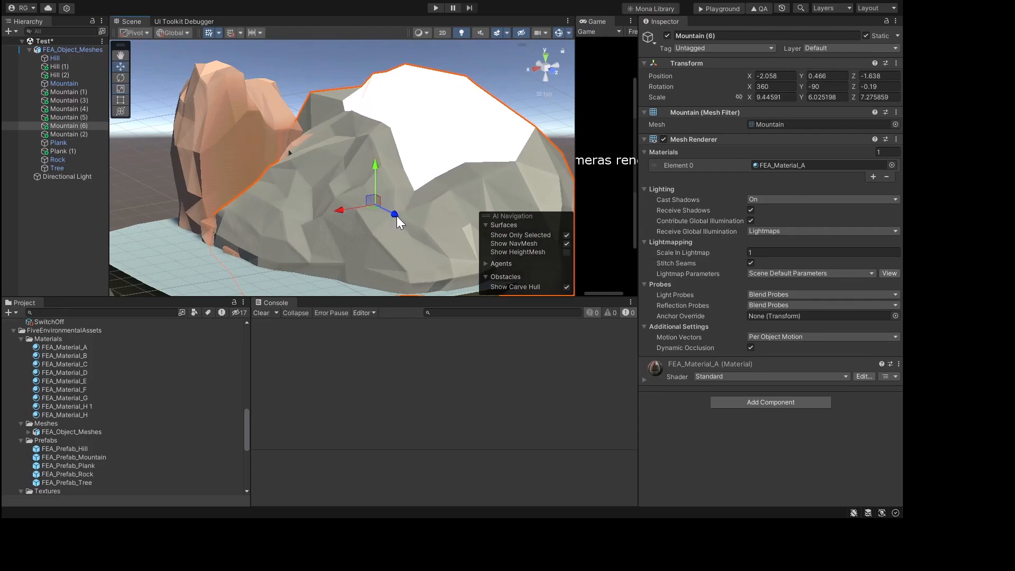
Step: Scale the rock copy to about 20.88, 13.32 and 16.09, and push it behind the scene to about Z -11.56
{"action": "left_click_drag", "start_coordinate": [396, 216], "coordinate": [182, 147]}
{"action": "scroll", "coordinate": [254, 138], "scroll_direction": "down", "scroll_amount": 4}
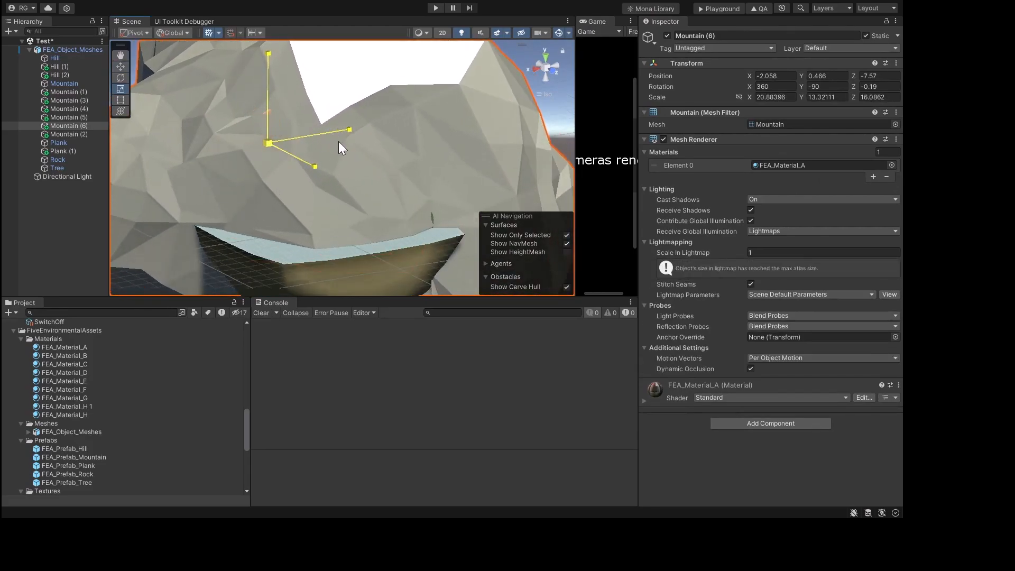
{"action": "key", "text": "w"}
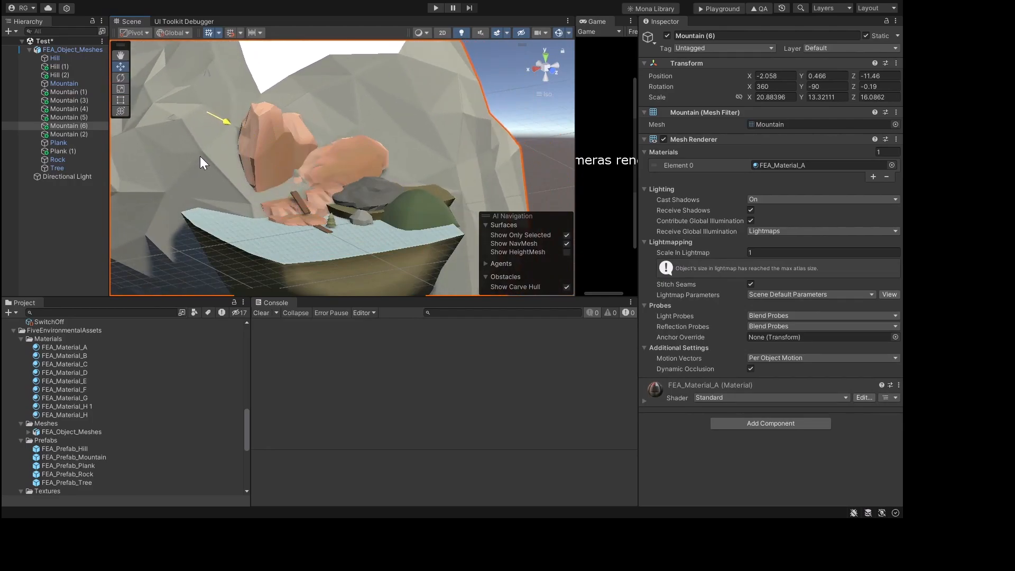
Step: Recolour the giant background mountain by stepping through the further FEA materials
{"action": "scroll", "coordinate": [228, 163], "scroll_direction": "down", "scroll_amount": 6}
{"action": "right_click_drag", "start_coordinate": [245, 168], "coordinate": [359, 139]}
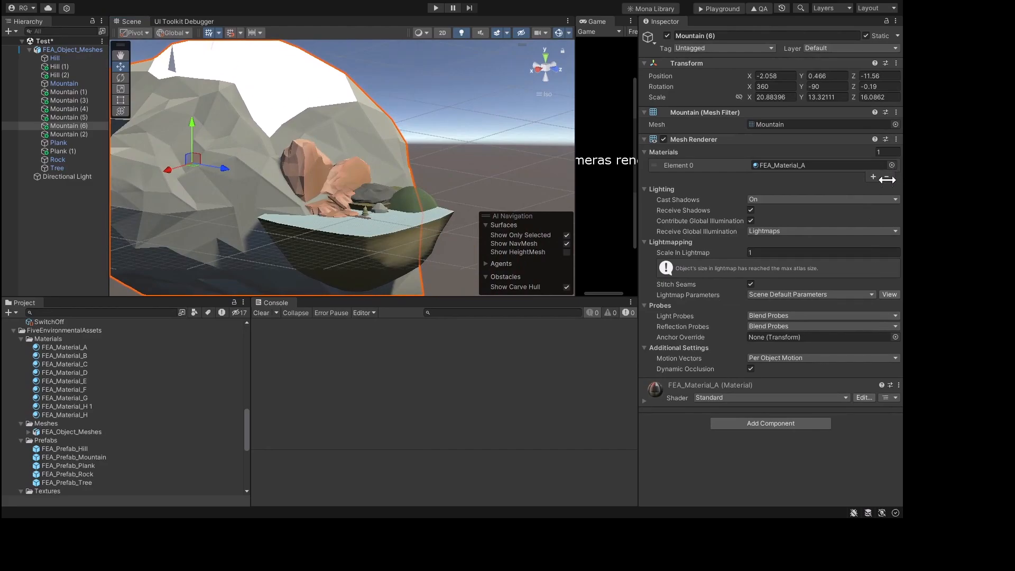
{"action": "key", "text": "Down"}
{"action": "key", "text": "Down"}
{"action": "key", "text": "Down"}
{"action": "key", "text": "Down"}
{"action": "key", "text": "Down"}
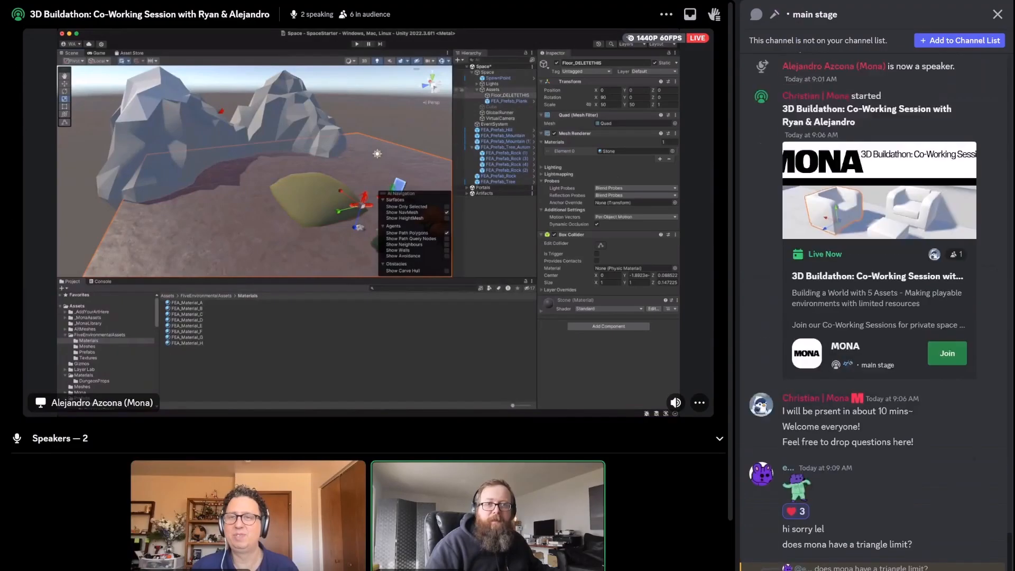
{"action": "scroll", "coordinate": [872, 312], "scroll_direction": "up", "scroll_amount": 7}
{"action": "scroll", "coordinate": [872, 312], "scroll_direction": "down", "scroll_amount": 9}
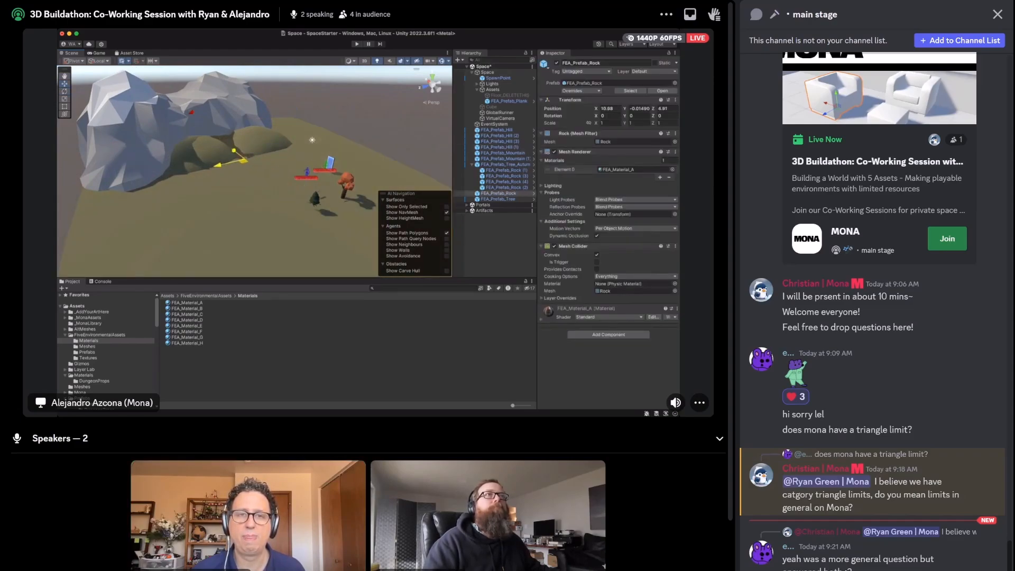
{"action": "key", "text": "f"}
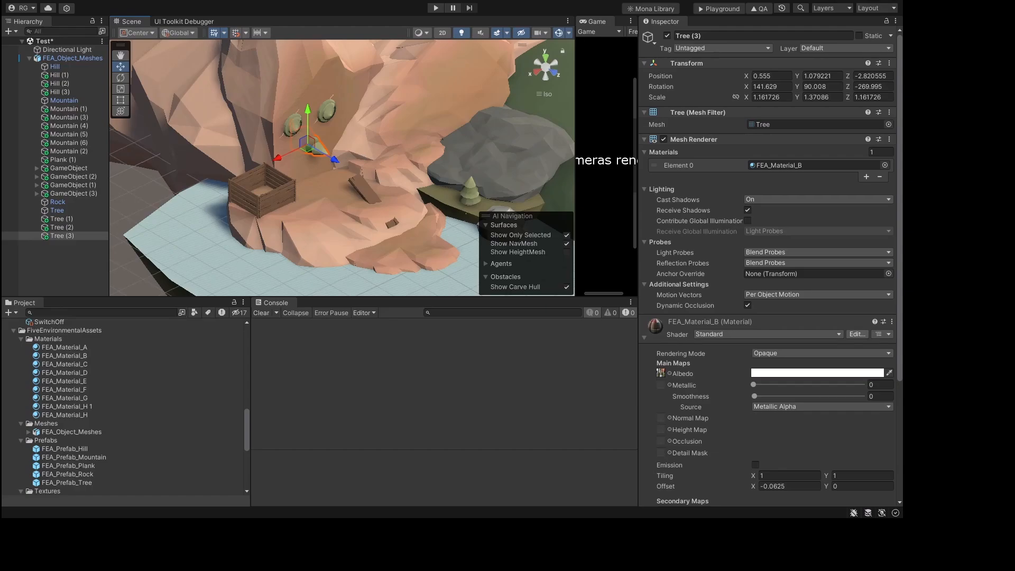
Step: Examine the rock face's eyes and nose made from trees, and the plank crate standing on the ledge below
{"action": "key", "text": "f"}
{"action": "left_click_drag", "start_coordinate": [315, 206], "coordinate": [406, 122], "text": "alt"}
{"action": "scroll", "coordinate": [391, 166], "scroll_direction": "down", "scroll_amount": 10}
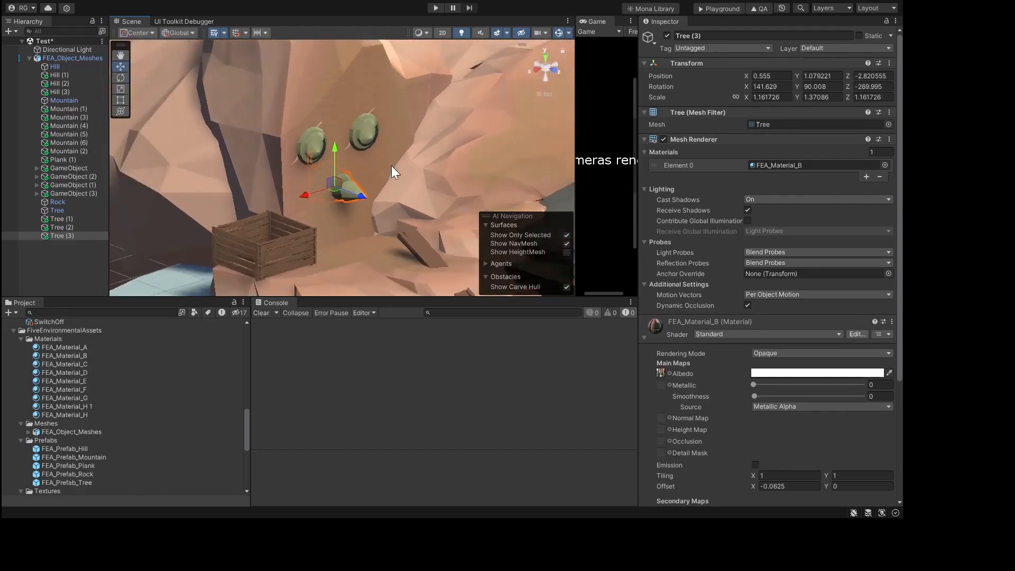
{"action": "scroll", "coordinate": [426, 161], "scroll_direction": "up", "scroll_amount": 6}
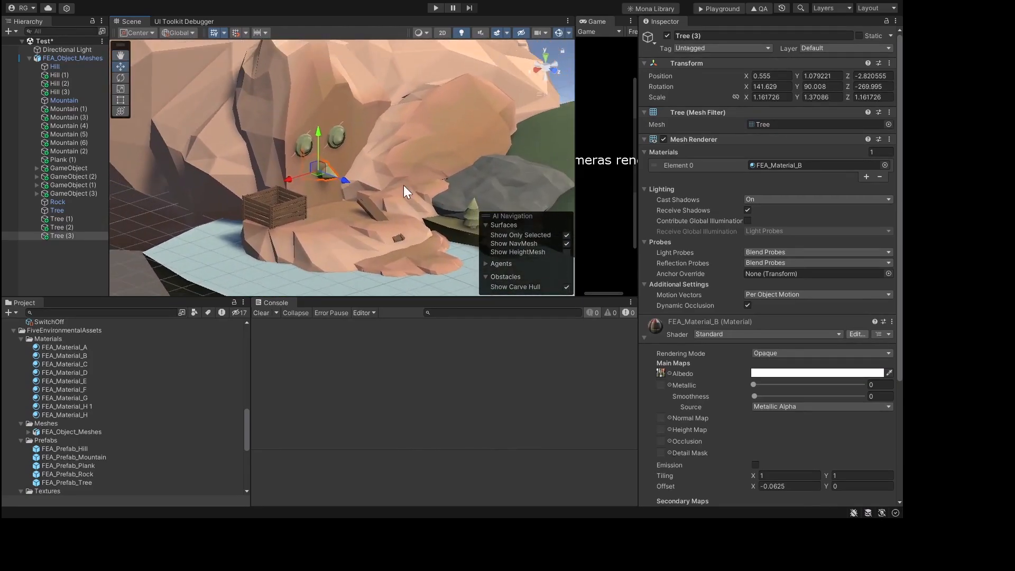
{"action": "left_click", "coordinate": [271, 268]}
{"action": "scroll", "coordinate": [272, 267], "scroll_direction": "down", "scroll_amount": 5}
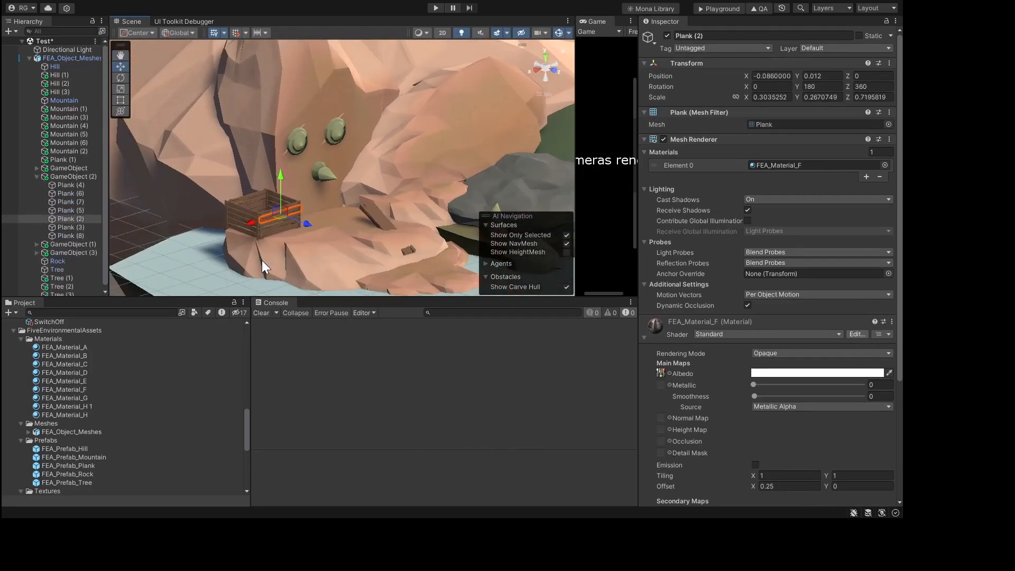
{"action": "middle_click_drag", "start_coordinate": [274, 255], "coordinate": [331, 174]}
{"action": "scroll", "coordinate": [331, 166], "scroll_direction": "up", "scroll_amount": 8}
{"action": "scroll", "coordinate": [328, 125], "scroll_direction": "up", "scroll_amount": 3}
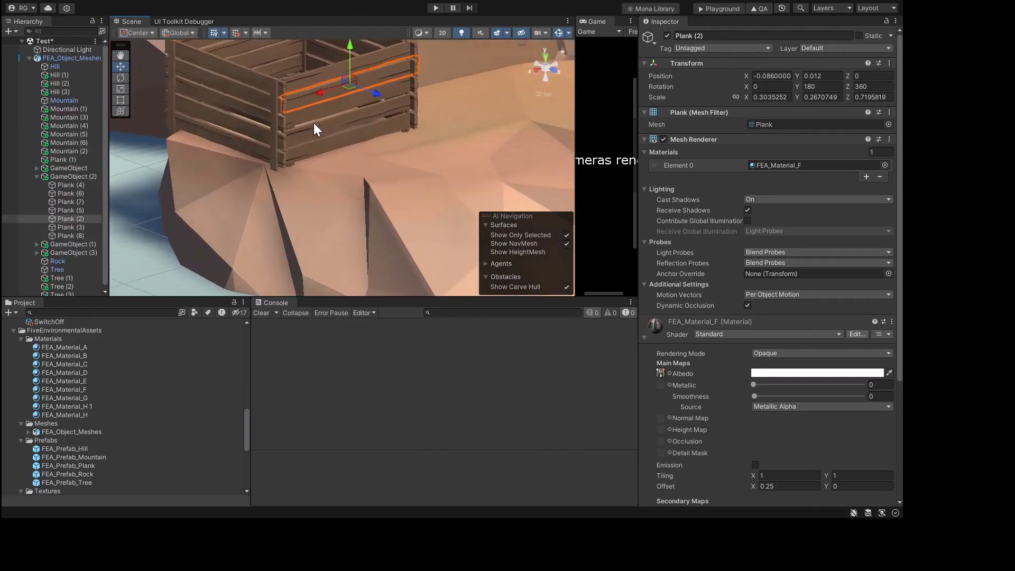
Step: Shorten the crate's front plank wall and place a duplicate opposite it, leaving a doorway gap between the two pieces
{"action": "middle_click_drag", "start_coordinate": [313, 122], "coordinate": [335, 210]}
{"action": "right_click_drag", "start_coordinate": [335, 211], "coordinate": [258, 202]}
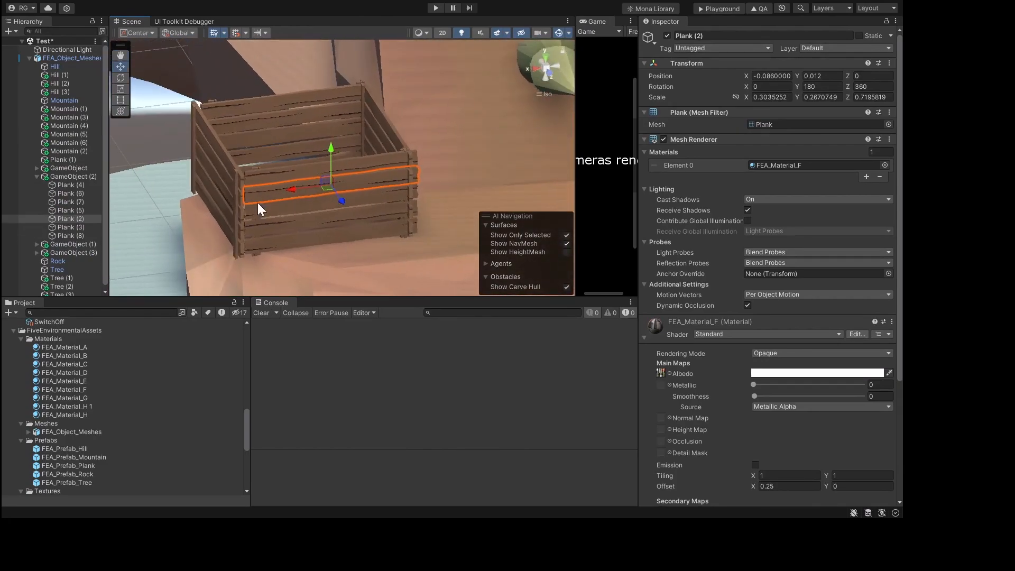
{"action": "left_click", "coordinate": [69, 176]}
{"action": "key", "text": "r"}
{"action": "left_click_drag", "start_coordinate": [293, 207], "coordinate": [308, 177]}
{"action": "key", "text": "w"}
{"action": "key", "text": "ctrl+d"}
Step: Shift the mountain forming the crate's ledge sideways to X 0.255
{"action": "left_click", "coordinate": [368, 234]}
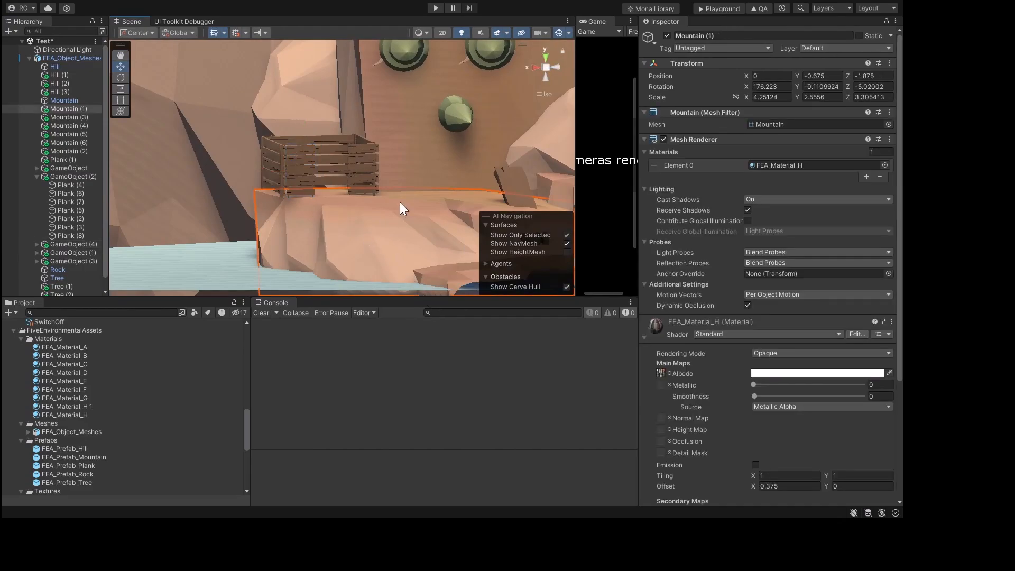
{"action": "key", "text": "f"}
{"action": "left_click_drag", "start_coordinate": [349, 169], "coordinate": [372, 285], "text": "alt"}
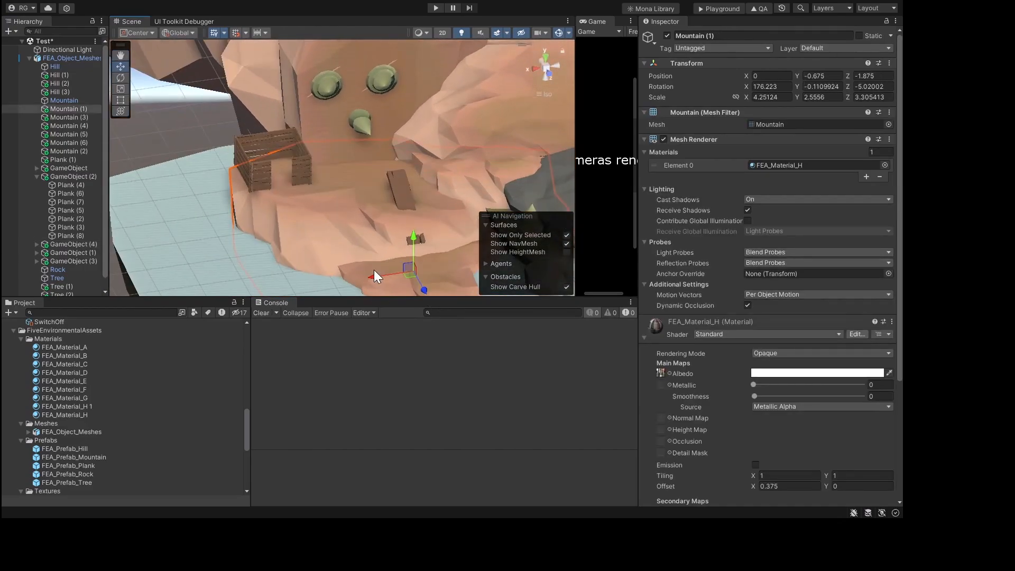
{"action": "left_click", "coordinate": [354, 233]}
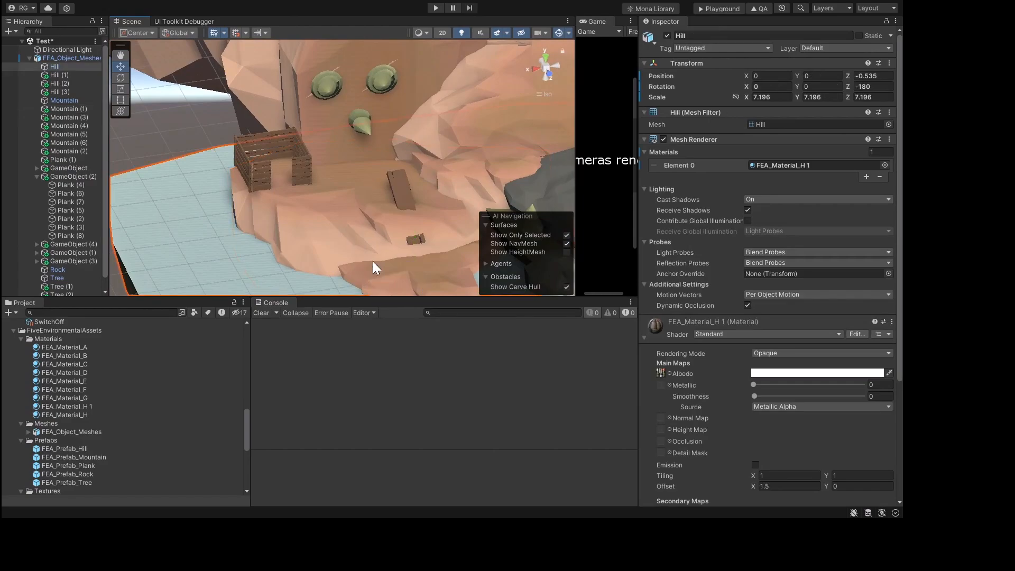
{"action": "left_click", "coordinate": [364, 226]}
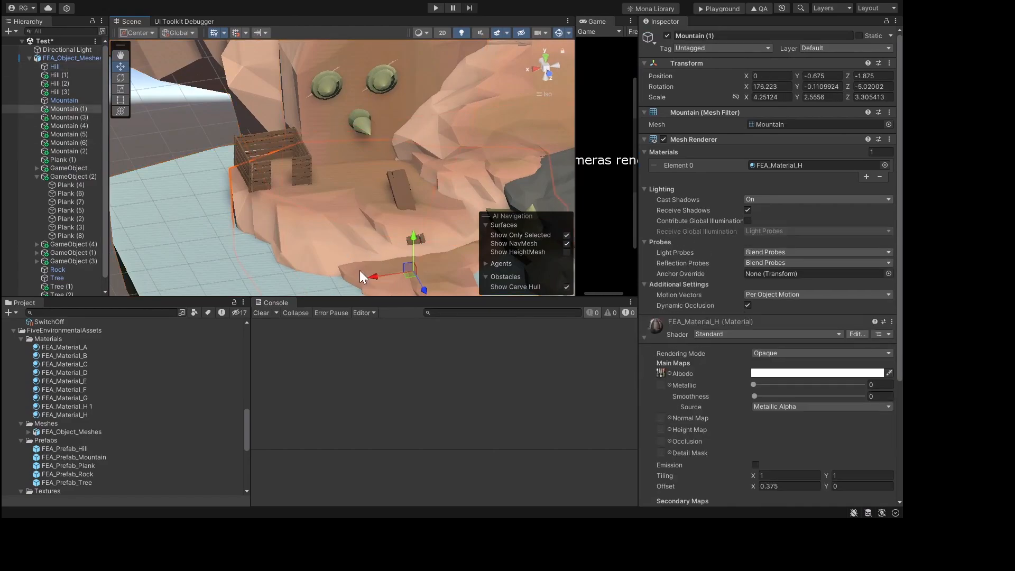
{"action": "left_click_drag", "start_coordinate": [374, 275], "coordinate": [355, 281]}
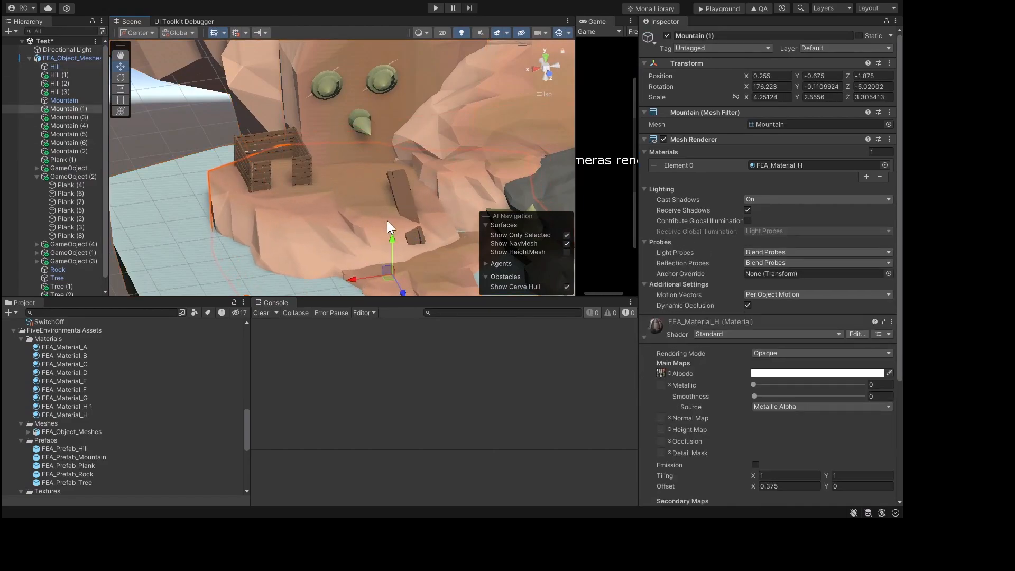
Step: Rotate the ramp plank in local orientation by 180° about its length and end for end, to -27.037, 180, 180
{"action": "left_click", "coordinate": [404, 198]}
{"action": "left_click_drag", "start_coordinate": [404, 198], "coordinate": [490, 205], "text": "alt"}
{"action": "key", "text": "f"}
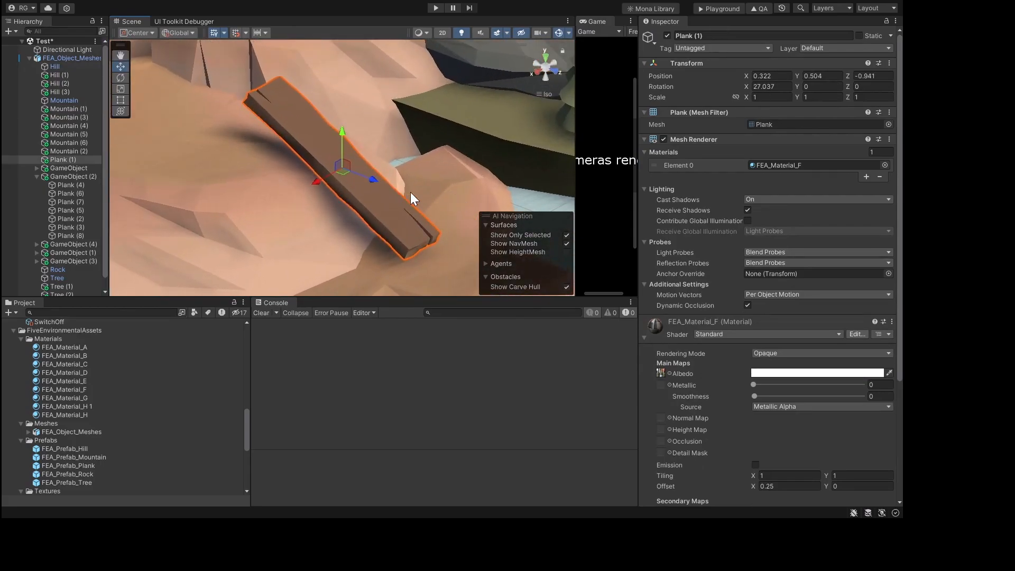
{"action": "left_click_drag", "start_coordinate": [410, 192], "coordinate": [262, 126], "text": "alt"}
{"action": "scroll", "coordinate": [359, 161], "scroll_direction": "up", "scroll_amount": 8}
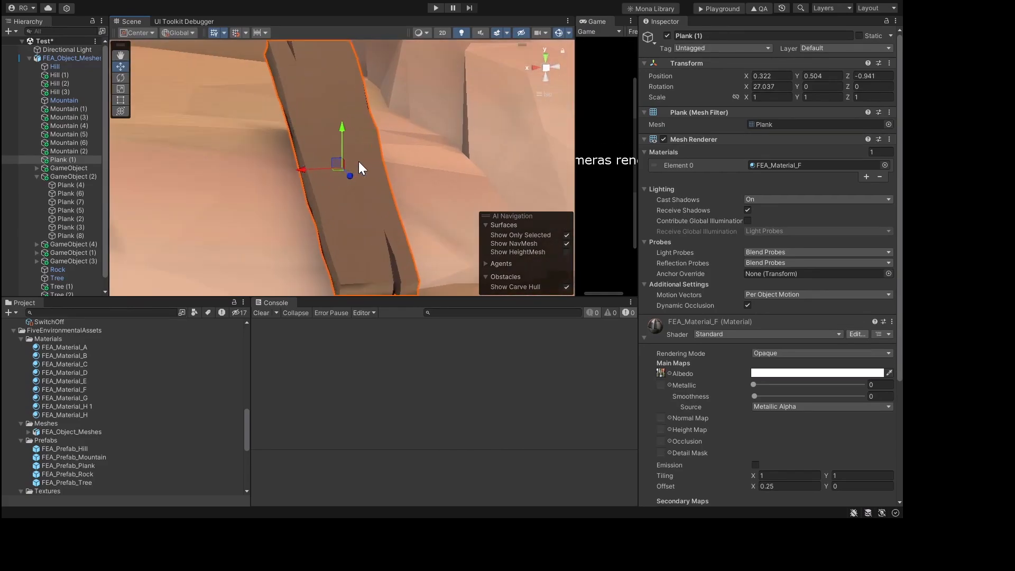
{"action": "scroll", "coordinate": [347, 130], "scroll_direction": "down", "scroll_amount": 5}
{"action": "scroll", "coordinate": [303, 73], "scroll_direction": "up", "scroll_amount": 5}
{"action": "scroll", "coordinate": [288, 56], "scroll_direction": "down", "scroll_amount": 3}
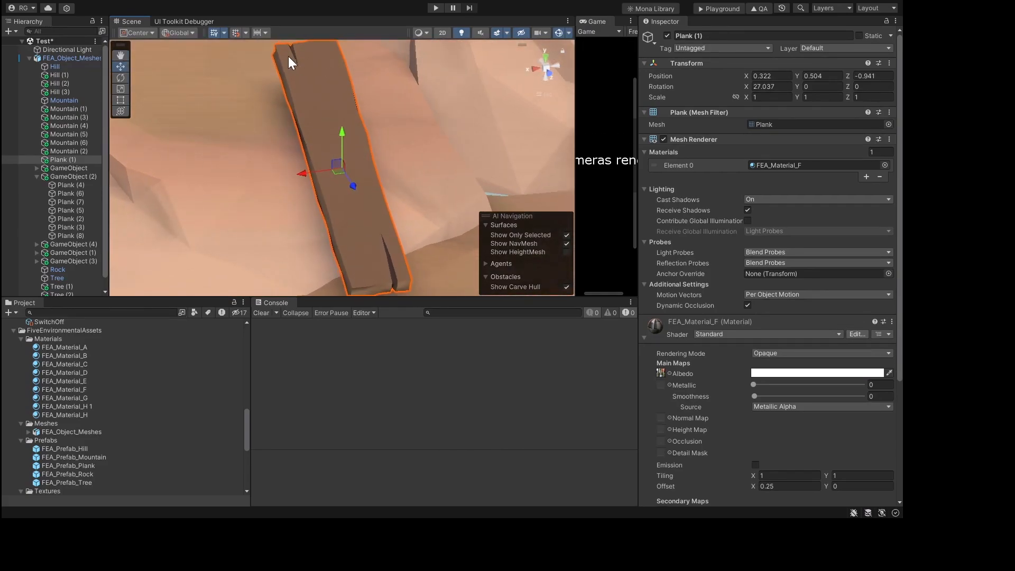
{"action": "scroll", "coordinate": [298, 89], "scroll_direction": "down", "scroll_amount": 3}
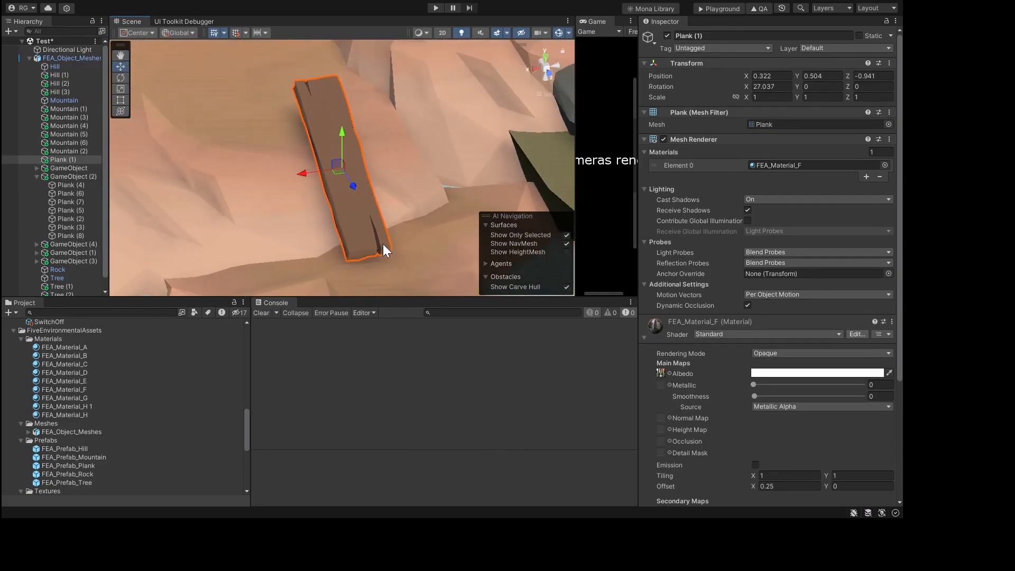
{"action": "key", "text": "e"}
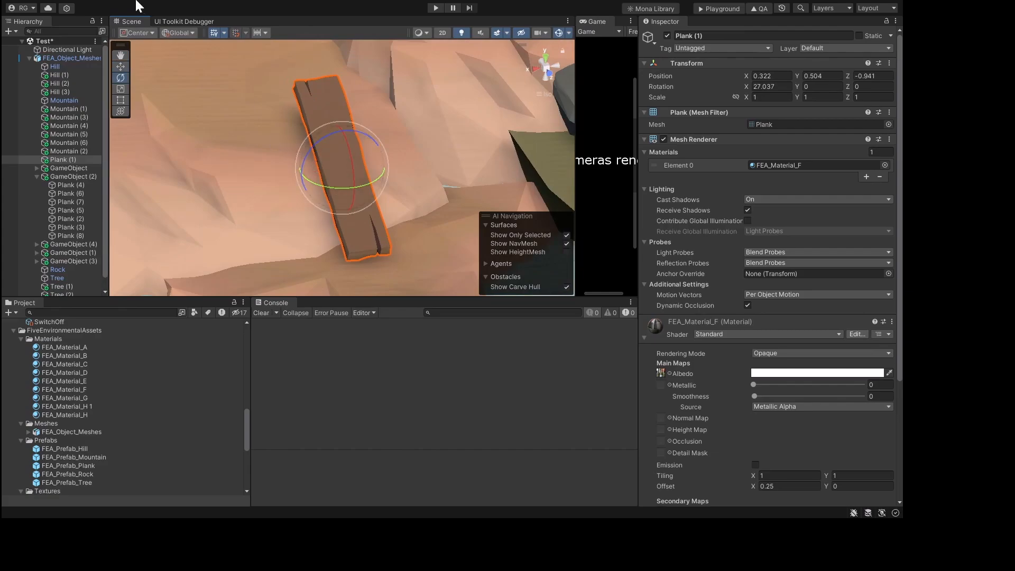
{"action": "key", "text": "x"}
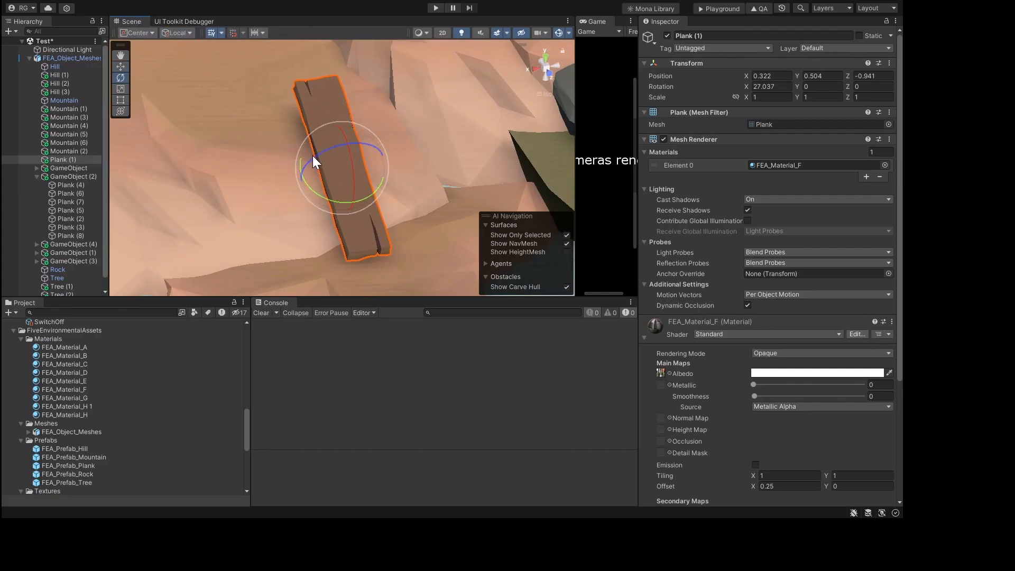
{"action": "left_click_drag", "start_coordinate": [312, 156], "coordinate": [603, 140]}
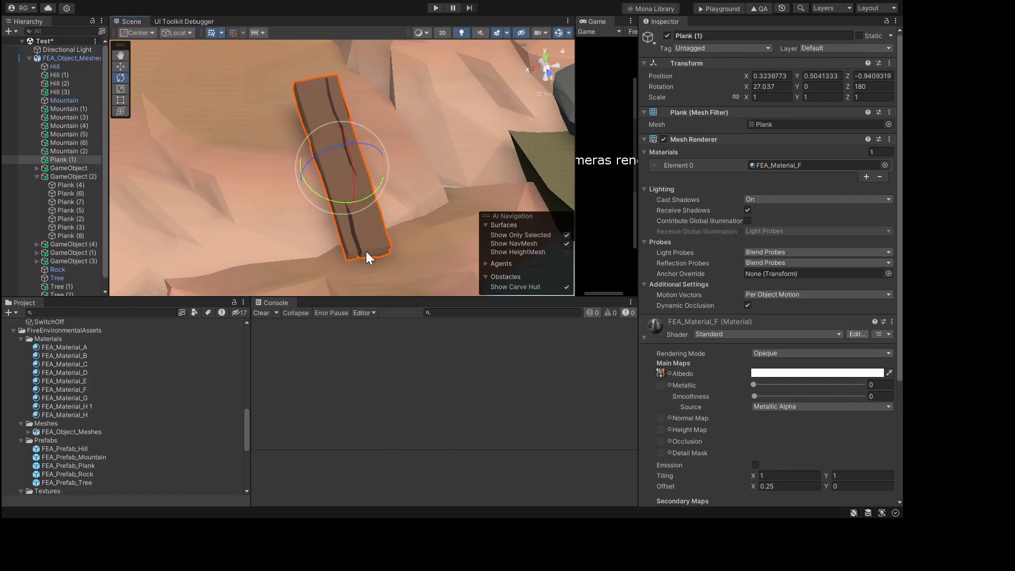
{"action": "left_click_drag", "start_coordinate": [369, 194], "coordinate": [16, 93]}
Step: Move the ramp plank to X 0.156 and duplicate it twice side by side, with the middle copy at X 0.403, to widen the ramp
{"action": "key", "text": "w"}
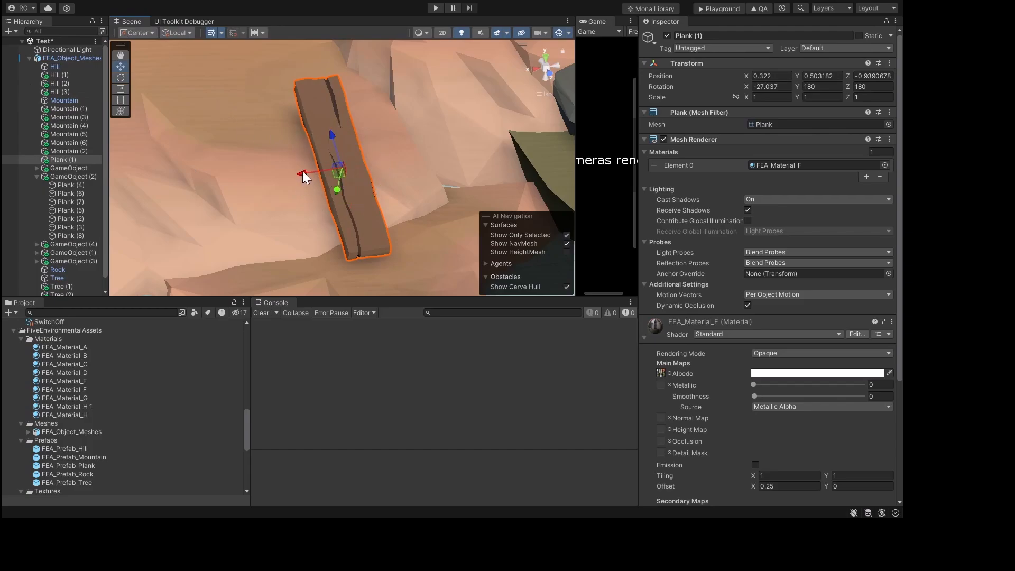
{"action": "left_click_drag", "start_coordinate": [302, 170], "coordinate": [515, 142]}
{"action": "key", "text": "ctrl+d"}
{"action": "key", "text": "ctrl+d"}
Step: Vary the ramp planks with 180° flips, setting the middle one to 27.037, 360, 180 and both outer ones to Z rotation 0
{"action": "key", "text": "e"}
{"action": "left_click", "coordinate": [342, 228]}
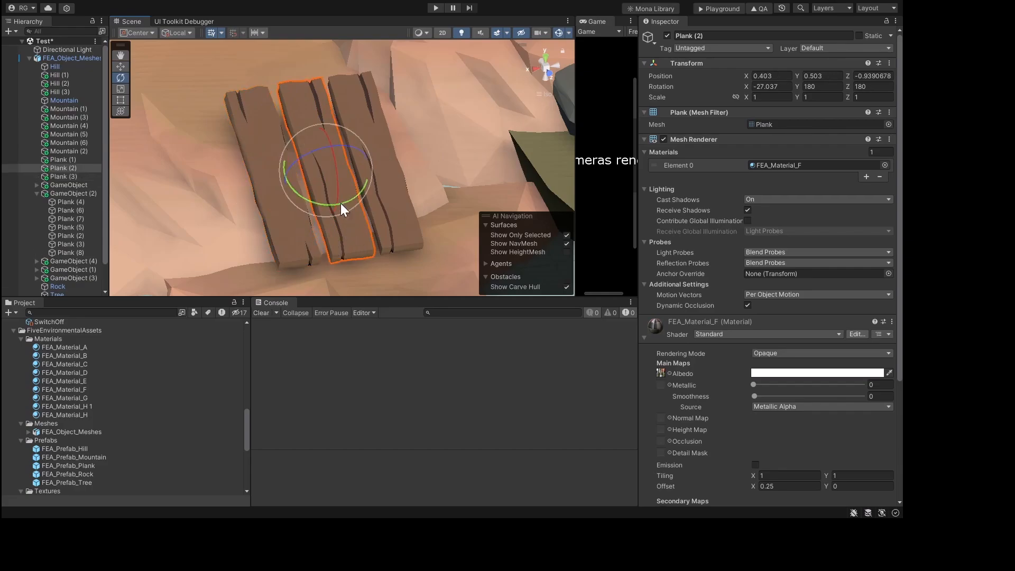
{"action": "left_click_drag", "start_coordinate": [347, 161], "coordinate": [284, 182]}
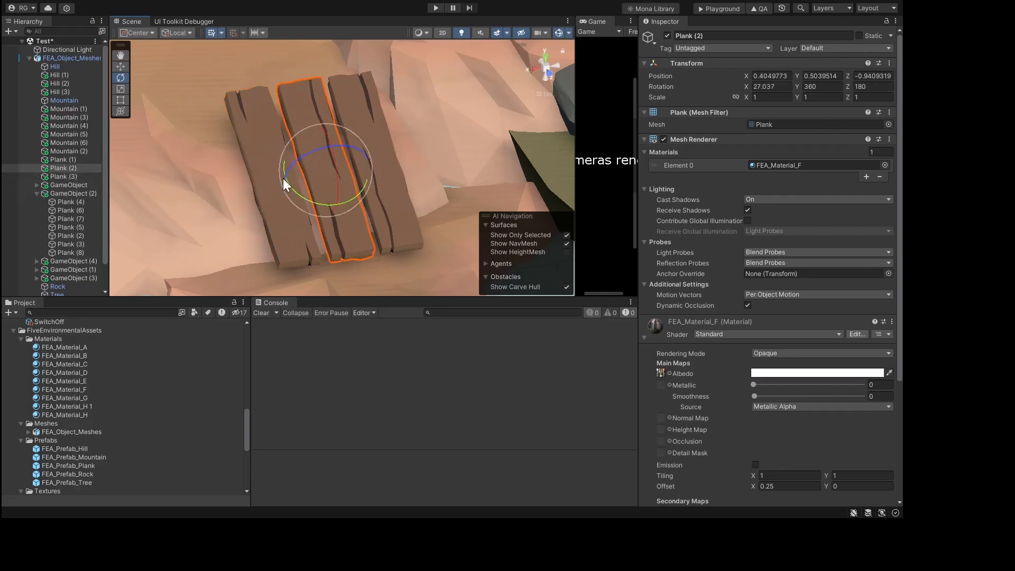
{"action": "left_click", "coordinate": [261, 140]}
{"action": "scroll", "coordinate": [294, 175], "scroll_direction": "down", "scroll_amount": 2}
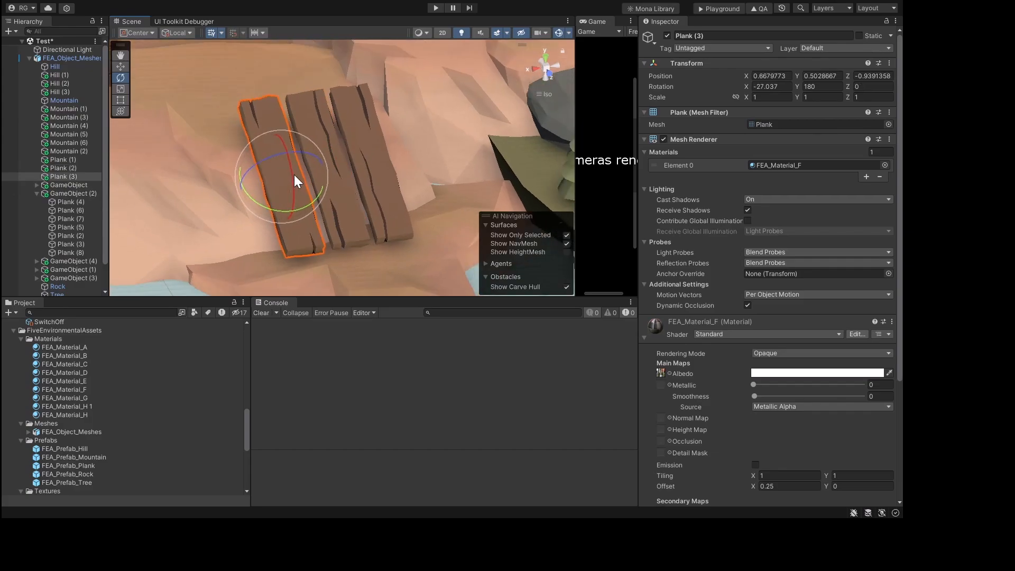
{"action": "left_click", "coordinate": [365, 150]}
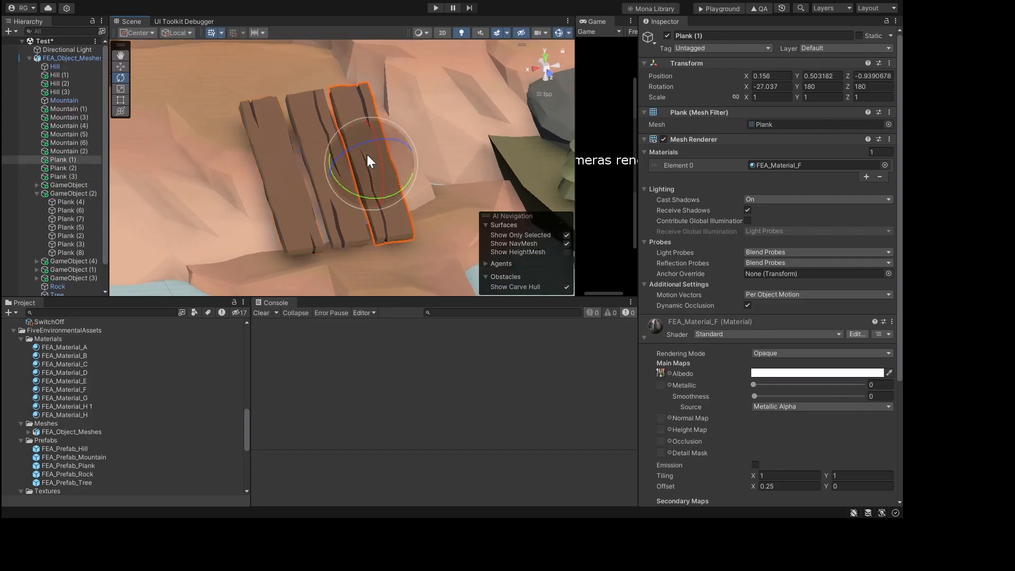
{"action": "left_click_drag", "start_coordinate": [373, 147], "coordinate": [615, 118]}
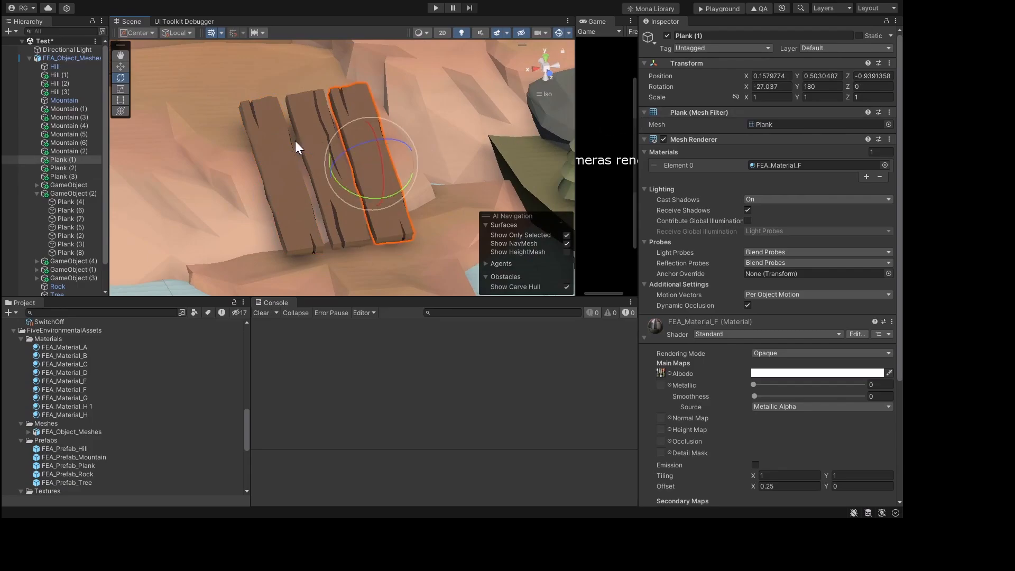
Step: Rotate the third ramp plank to -90 about Z and scale it to about 0.288 in X and 5.31 in Y
{"action": "scroll", "coordinate": [261, 158], "scroll_direction": "down", "scroll_amount": 3}
{"action": "middle_click_drag", "start_coordinate": [165, 168], "coordinate": [308, 221]}
{"action": "scroll", "coordinate": [275, 136], "scroll_direction": "up", "scroll_amount": 4}
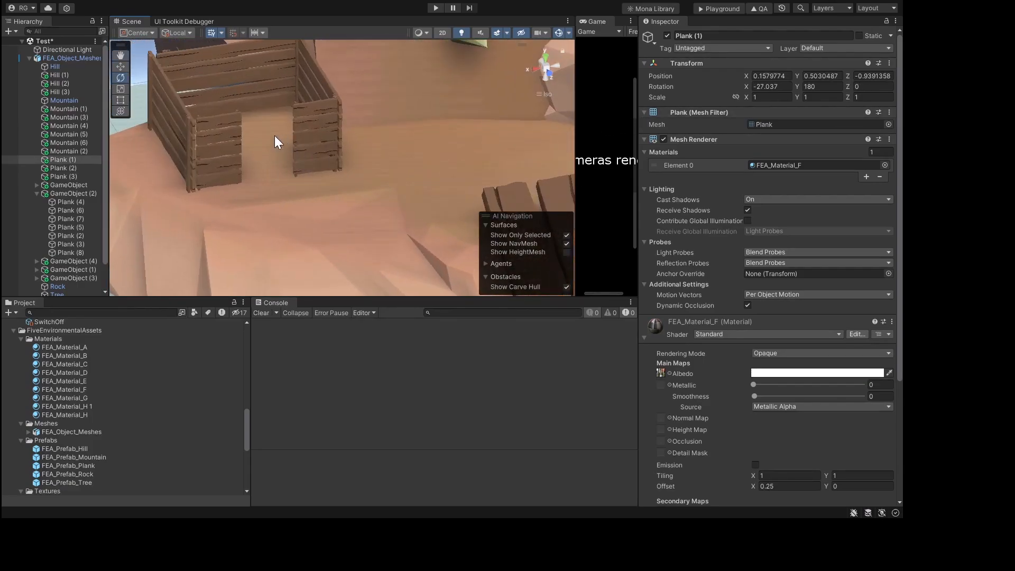
{"action": "left_click_drag", "start_coordinate": [142, 222], "coordinate": [346, 129], "text": "alt"}
{"action": "middle_click_drag", "start_coordinate": [148, 285], "coordinate": [265, 181]}
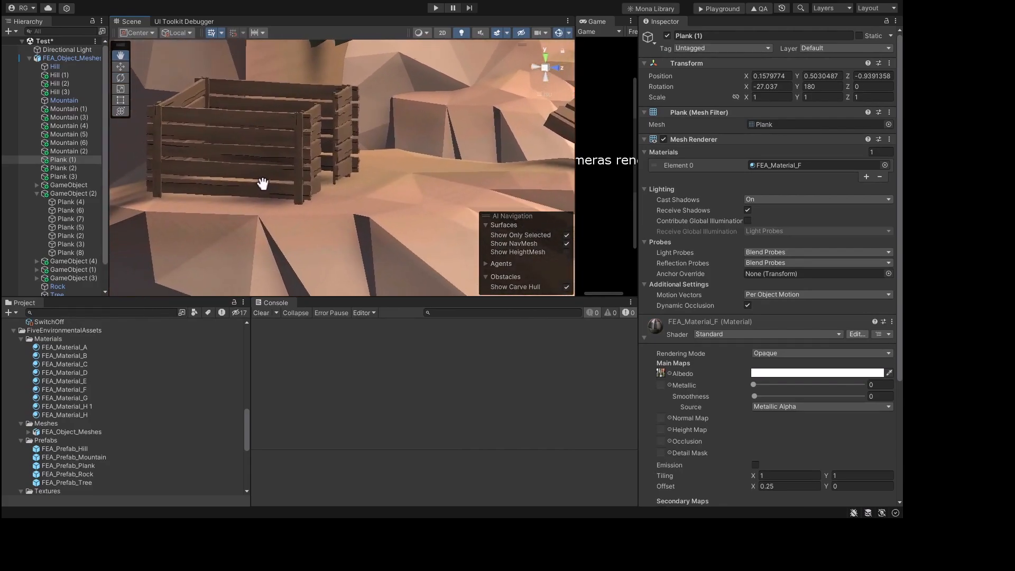
{"action": "key", "text": "f"}
{"action": "left_click", "coordinate": [353, 173]}
{"action": "middle_click_drag", "start_coordinate": [380, 208], "coordinate": [268, 214]}
{"action": "key", "text": "r"}
{"action": "left_click_drag", "start_coordinate": [316, 169], "coordinate": [473, 58]}
{"action": "left_click_drag", "start_coordinate": [241, 127], "coordinate": [352, 144], "text": "alt"}
{"action": "key", "text": "e"}
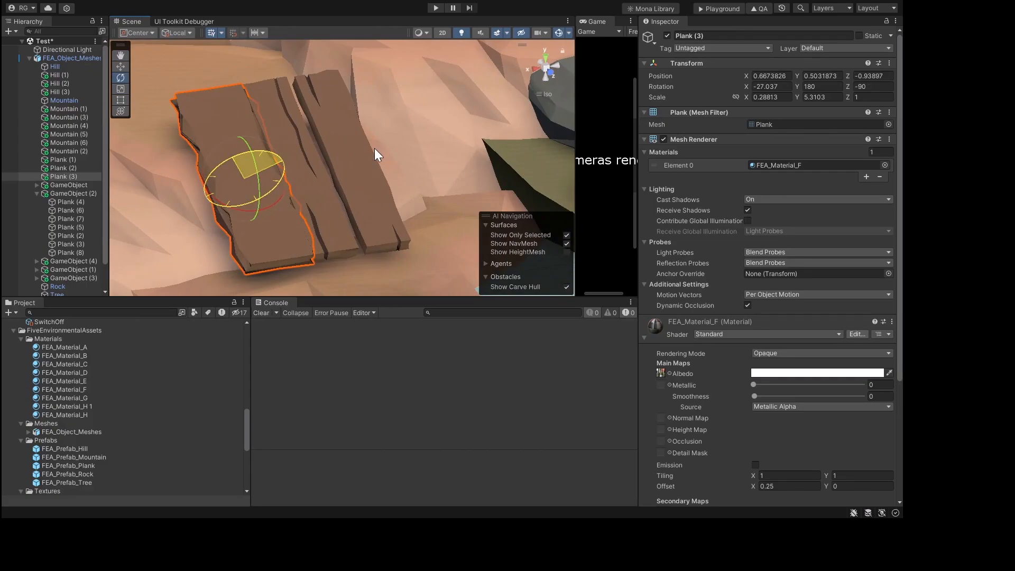
Step: Narrow the third ramp plank to a Y scale of about 3.72
{"action": "key", "text": "r"}
{"action": "left_click_drag", "start_coordinate": [284, 182], "coordinate": [274, 179]}
{"action": "left_click_drag", "start_coordinate": [275, 178], "coordinate": [297, 178], "text": "alt"}
{"action": "mouse_move", "coordinate": [298, 179]}
{"action": "right_mouse_down"}
{"action": "mouse_move", "coordinate": [253, 70]}
{"action": "mouse_move", "coordinate": [268, 84]}
{"action": "mouse_move", "coordinate": [282, 185]}
{"action": "right_mouse_up"}
{"action": "key", "text": "f"}
{"action": "scroll", "coordinate": [348, 210], "scroll_direction": "down", "scroll_amount": 8}
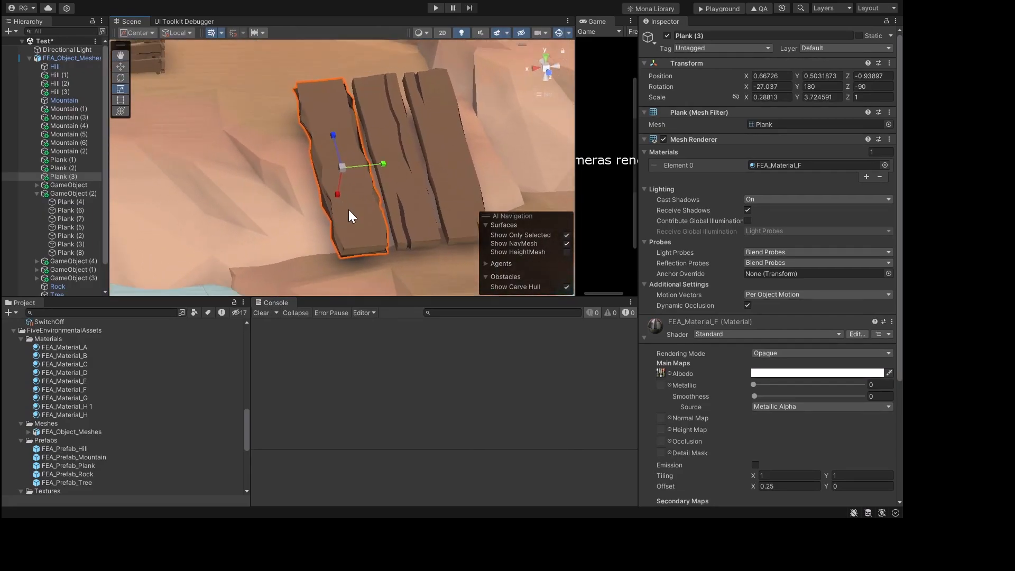
{"action": "middle_click_drag", "start_coordinate": [373, 194], "coordinate": [334, 194]}
Step: Lift the widened plank off the ramp and move it back towards the crate, to about Y 0.832 and Z -1.584
{"action": "key", "text": "e"}
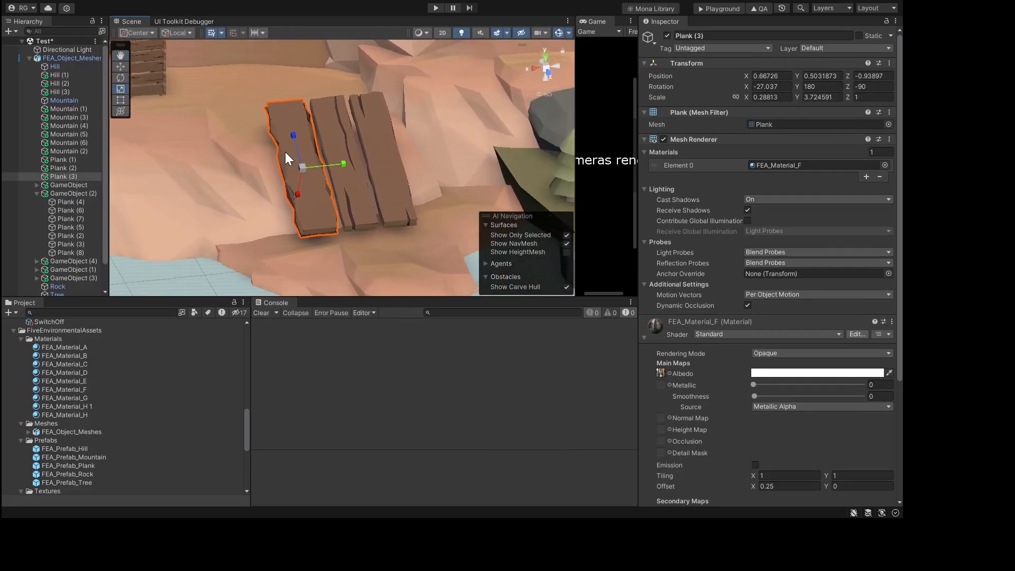
{"action": "left_click_drag", "start_coordinate": [302, 132], "coordinate": [344, 118]}
{"action": "left_click_drag", "start_coordinate": [407, 194], "coordinate": [272, 118], "text": "alt"}
{"action": "key", "text": "w"}
{"action": "left_click_drag", "start_coordinate": [287, 156], "coordinate": [202, 86]}
{"action": "middle_click_drag", "start_coordinate": [213, 116], "coordinate": [498, 156]}
{"action": "right_click_drag", "start_coordinate": [499, 156], "coordinate": [425, 106]}
{"action": "middle_click_drag", "start_coordinate": [474, 177], "coordinate": [310, 170]}
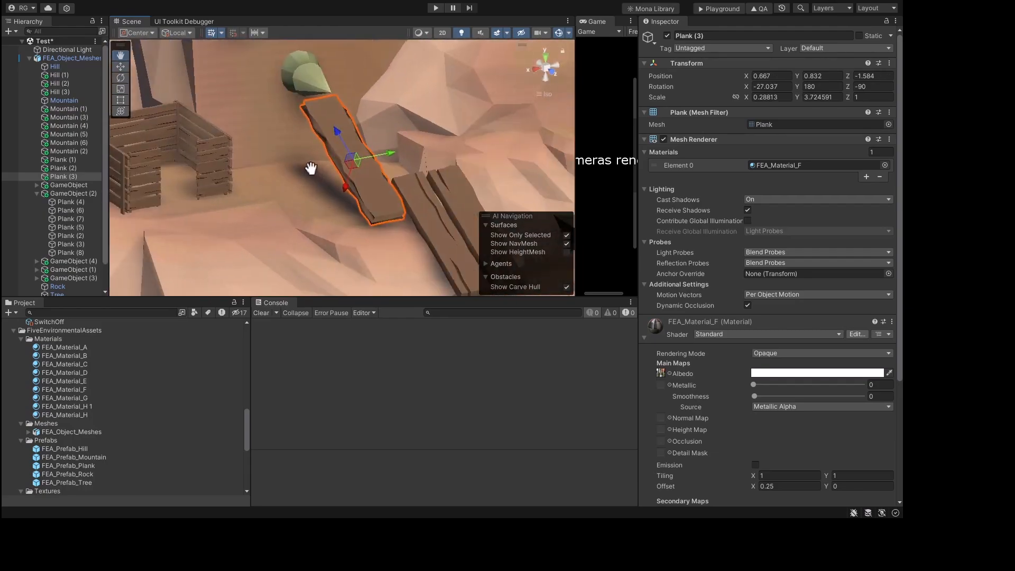
Step: Scale the lifted plank down uniformly to about 0.158, 2.046 and 0.549
{"action": "key", "text": "e"}
{"action": "key", "text": "r"}
{"action": "mouse_move", "coordinate": [356, 156]}
{"action": "left_mouse_down"}
{"action": "mouse_move", "coordinate": [353, 177]}
{"action": "mouse_move", "coordinate": [359, 157]}
{"action": "left_mouse_up"}
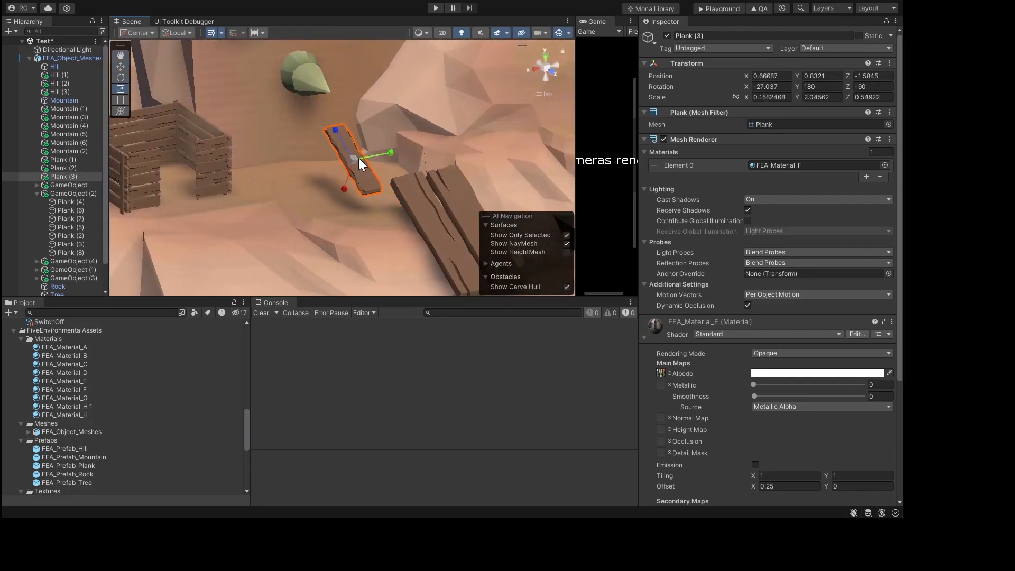
{"action": "key", "text": "e"}
{"action": "key", "text": "r"}
Step: Place the plank across the doorway walls at about 1.74, 0.97, -2.16, rotated to 0.071, 89.861, -62.963 and scaled to 0.058 in X and 0.762 in Z
{"action": "key", "text": "e"}
{"action": "key", "text": "w"}
{"action": "scroll", "coordinate": [344, 150], "scroll_direction": "up", "scroll_amount": 5}
{"action": "key", "text": "r"}
{"action": "left_click_drag", "start_coordinate": [352, 185], "coordinate": [323, 171]}
{"action": "key", "text": "e"}
{"action": "key", "text": "w"}
{"action": "scroll", "coordinate": [313, 172], "scroll_direction": "up", "scroll_amount": 3}
{"action": "key", "text": "e"}
{"action": "key", "text": "w"}
{"action": "left_click_drag", "start_coordinate": [278, 147], "coordinate": [298, 132]}
{"action": "key", "text": "e"}
{"action": "middle_click_drag", "start_coordinate": [299, 135], "coordinate": [378, 195]}
{"action": "left_click_drag", "start_coordinate": [378, 195], "coordinate": [313, 208], "text": "alt"}
Step: Tilt the roof plank to about -67.6 about Z and adjust its position over the doorway walls
{"action": "key", "text": "r"}
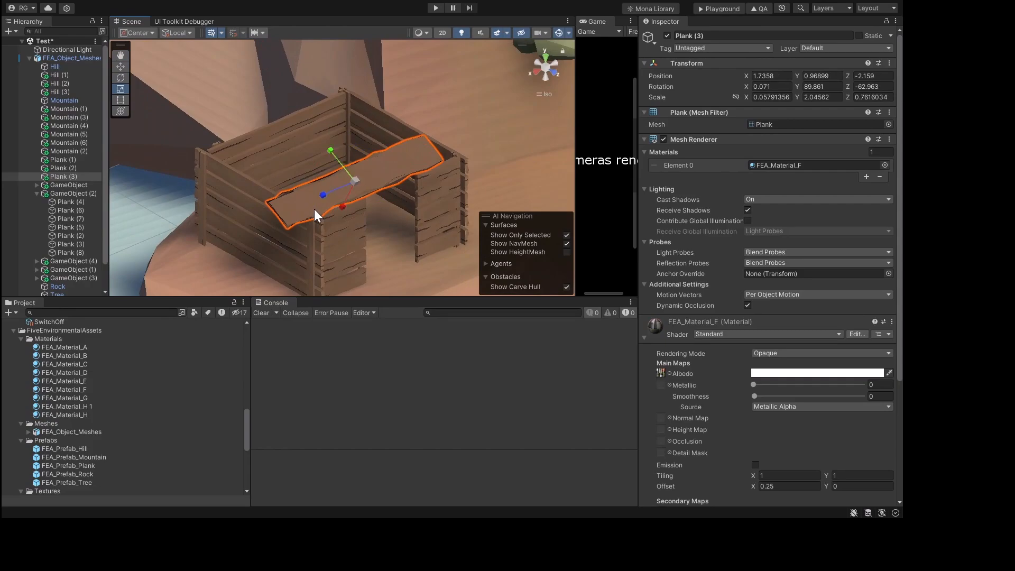
{"action": "key", "text": "e"}
{"action": "left_click_drag", "start_coordinate": [335, 154], "coordinate": [354, 140]}
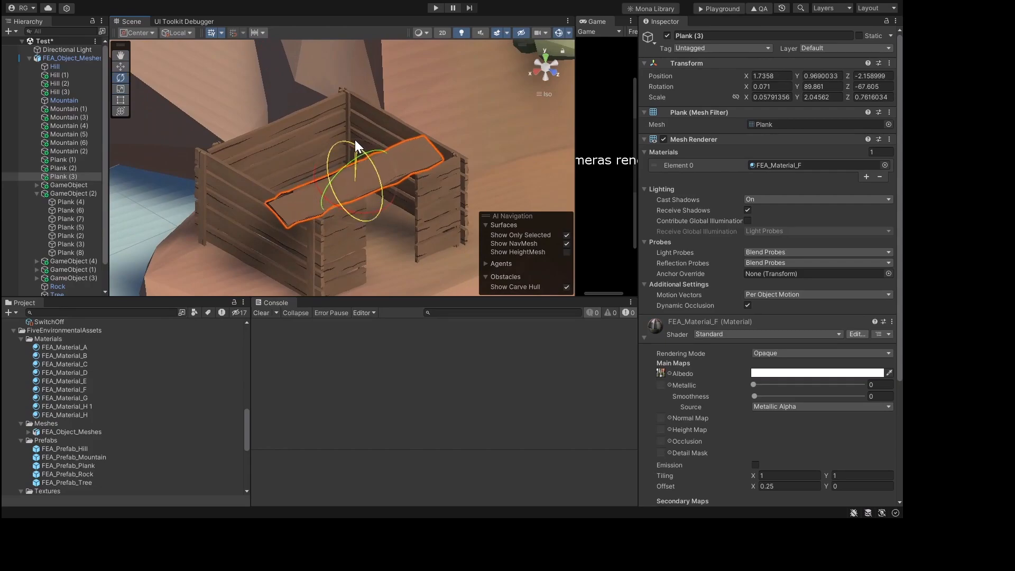
{"action": "key", "text": "w"}
{"action": "left_click_drag", "start_coordinate": [323, 191], "coordinate": [284, 140]}
Step: Duplicate the roof plank twice in overlapping rows, with the uppermost copy at about Y 1.054 and Z -2.342, tilted to -73.6
{"action": "key", "text": "ctrl+d"}
{"action": "left_click_drag", "start_coordinate": [285, 141], "coordinate": [239, 143], "text": "alt"}
{"action": "key", "text": "e"}
{"action": "key", "text": "w"}
{"action": "key", "text": "ctrl+d"}
{"action": "key", "text": "e"}
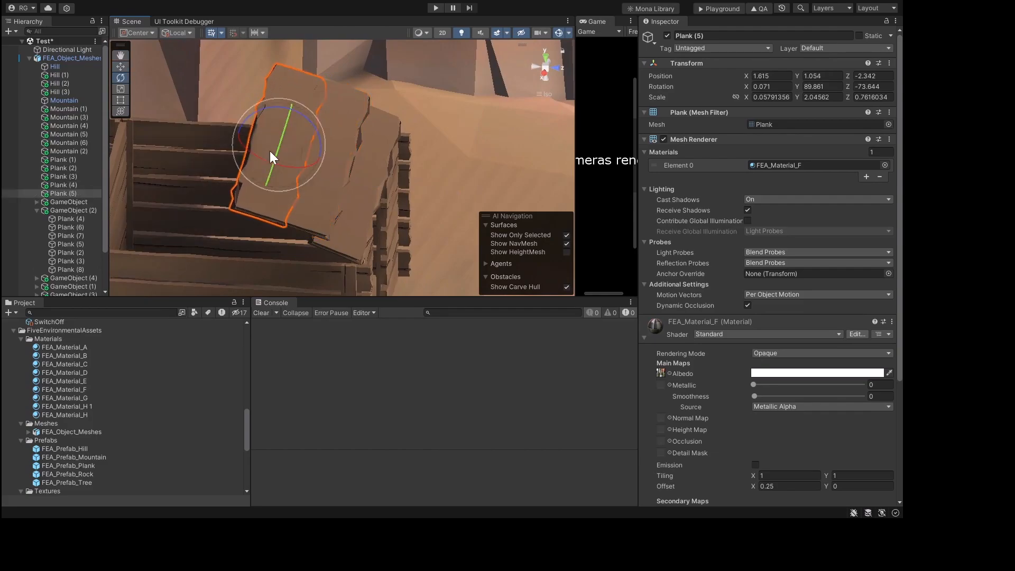
Step: Raise the uppermost roof plank to about Y 1.073 and tilt it to about -76.8 about Z
{"action": "key", "text": "w"}
{"action": "left_click_drag", "start_coordinate": [329, 203], "coordinate": [265, 153], "text": "alt"}
{"action": "key", "text": "e"}
{"action": "left_click_drag", "start_coordinate": [303, 109], "coordinate": [301, 103]}
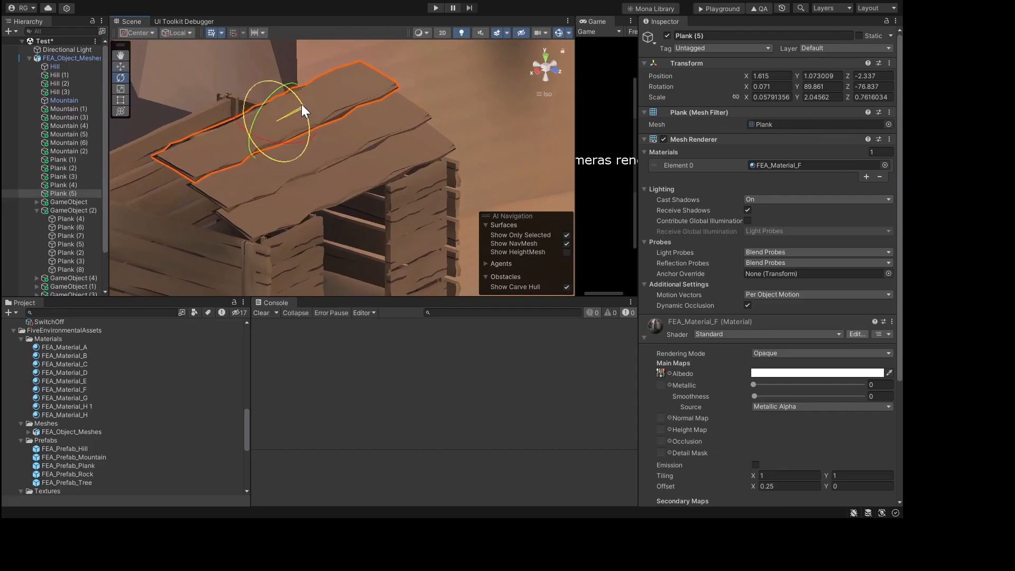
Step: Select all three roof planks and lower them slightly together onto the crate walls
{"action": "left_click_drag", "start_coordinate": [370, 197], "coordinate": [427, 197], "text": "alt"}
{"action": "left_click", "coordinate": [354, 137], "text": "shift"}
{"action": "left_click", "coordinate": [357, 166], "text": "shift"}
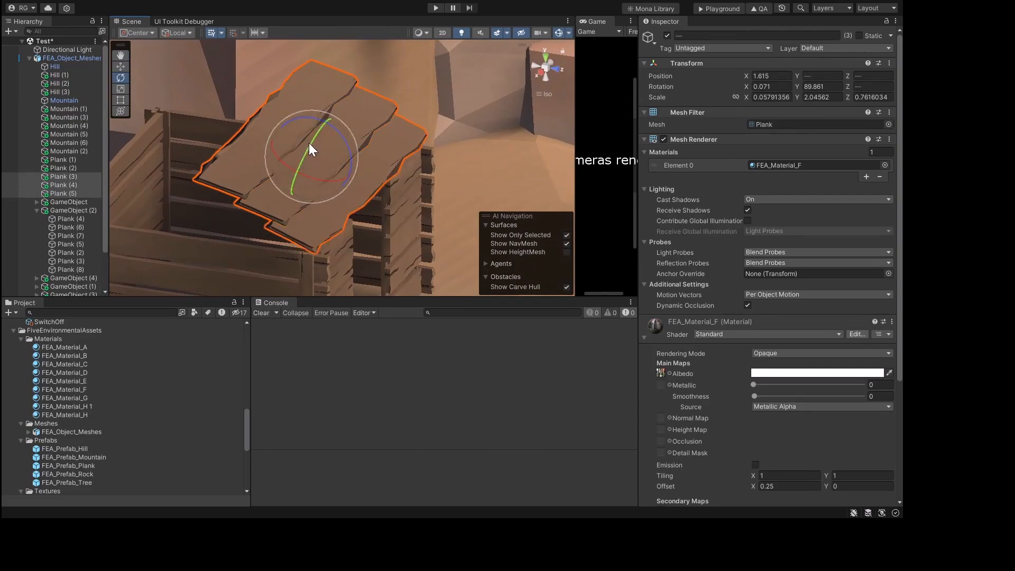
{"action": "key", "text": "w"}
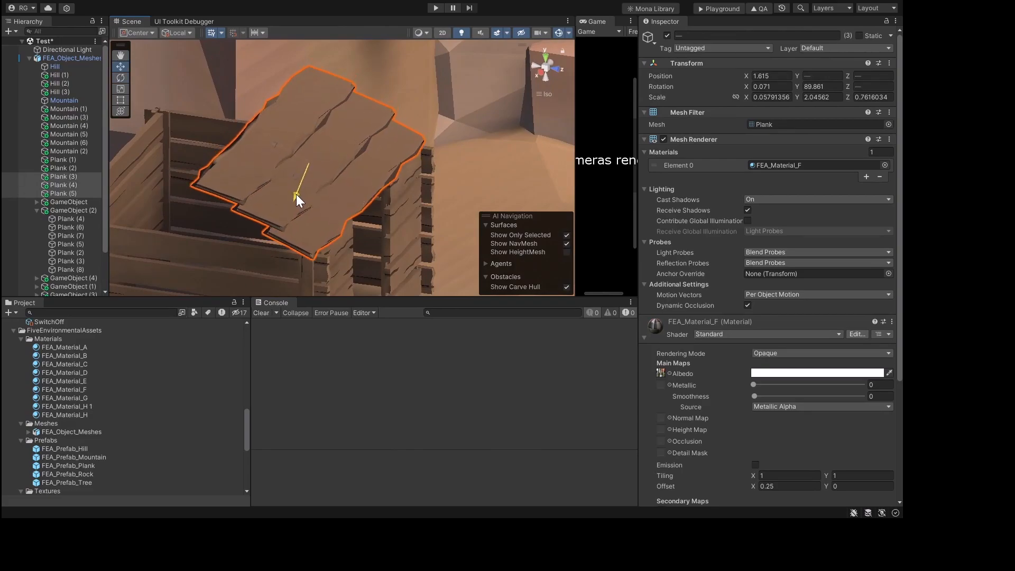
{"action": "scroll", "coordinate": [296, 195], "scroll_direction": "down", "scroll_amount": 3}
{"action": "middle_click_drag", "start_coordinate": [319, 191], "coordinate": [362, 184]}
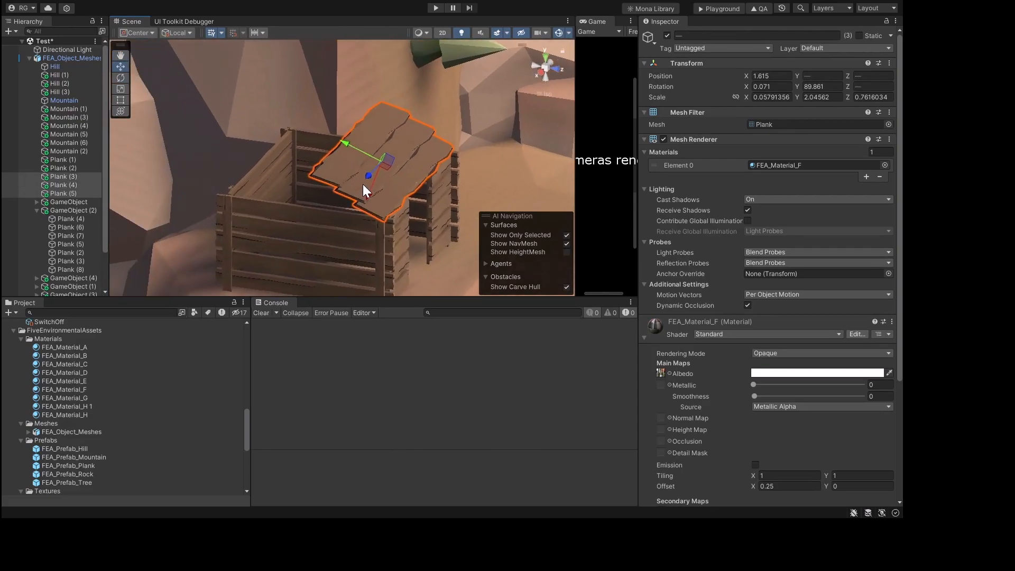
Step: Duplicate the three roof planks, rotate the copies about 180 degrees around Y and move them to the opposite roof slope
{"action": "key", "text": "ctrl+d"}
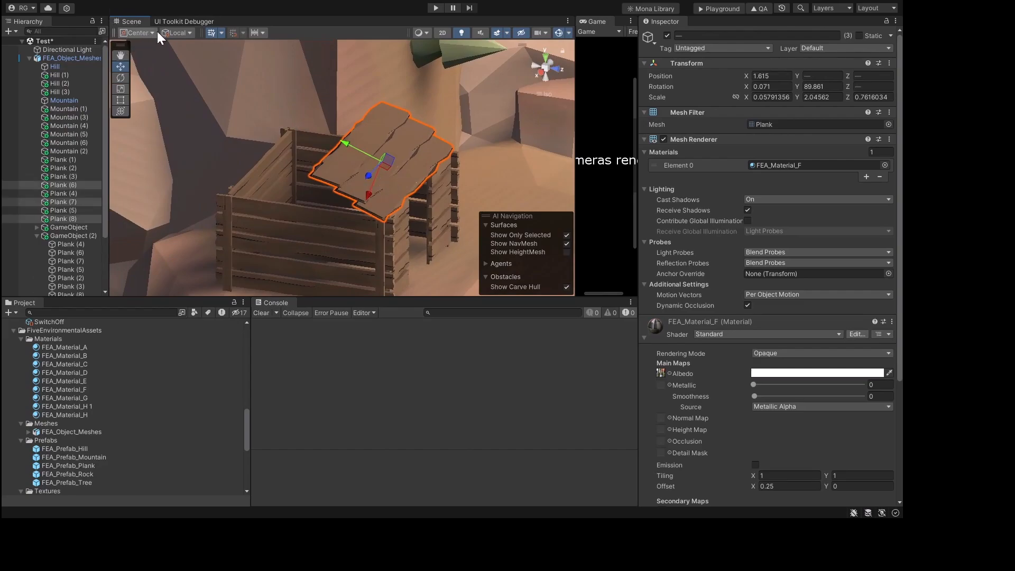
{"action": "key", "text": "x"}
{"action": "key", "text": "e"}
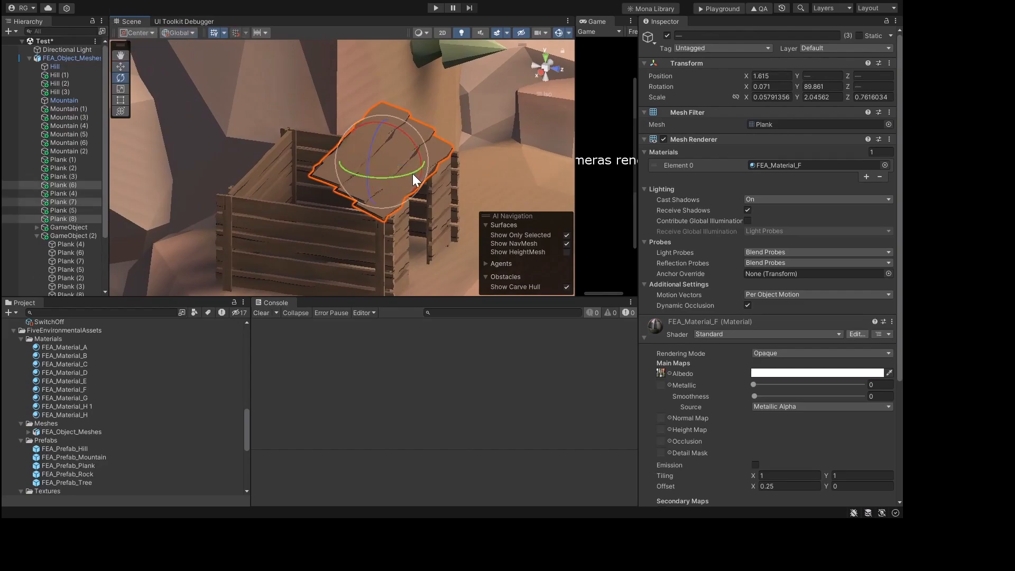
{"action": "left_click_drag", "start_coordinate": [412, 173], "coordinate": [178, 191]}
{"action": "key", "text": "w"}
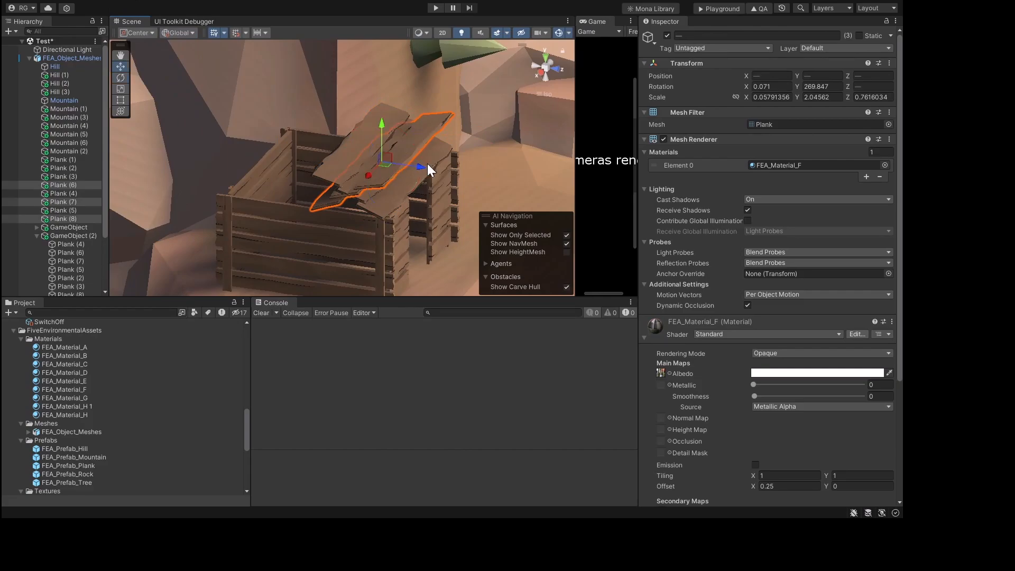
{"action": "left_click_drag", "start_coordinate": [426, 167], "coordinate": [379, 139]}
Step: Duplicate an uppermost roof plank as the ridge, raise it to about Y 1.073 and level it to about -89.6 about Z
{"action": "left_click", "coordinate": [357, 148]}
{"action": "key", "text": "ctrl+d"}
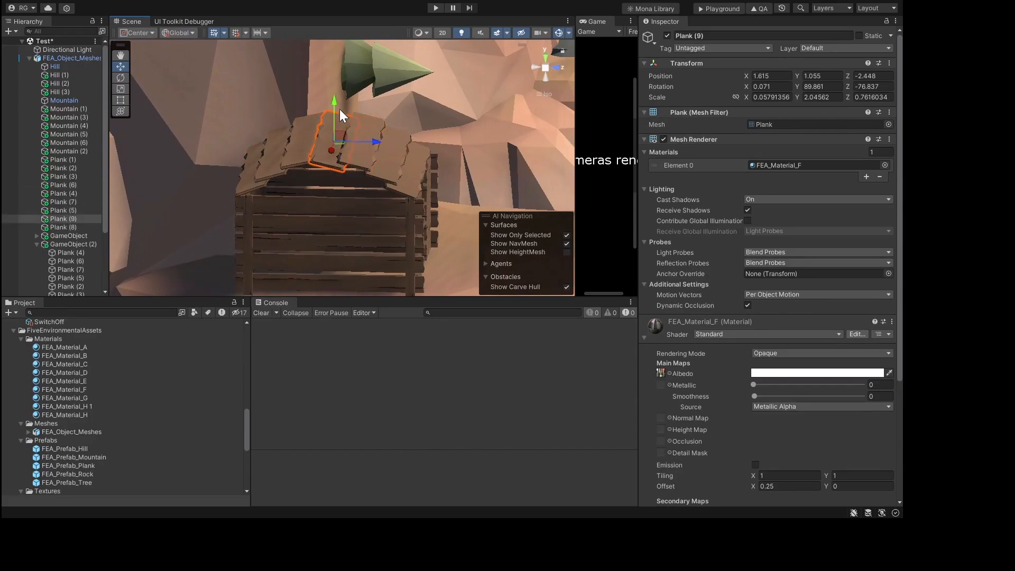
{"action": "left_click_drag", "start_coordinate": [335, 105], "coordinate": [206, 179]}
{"action": "key", "text": "e"}
{"action": "key", "text": "w"}
{"action": "scroll", "coordinate": [330, 208], "scroll_direction": "down", "scroll_amount": 3}
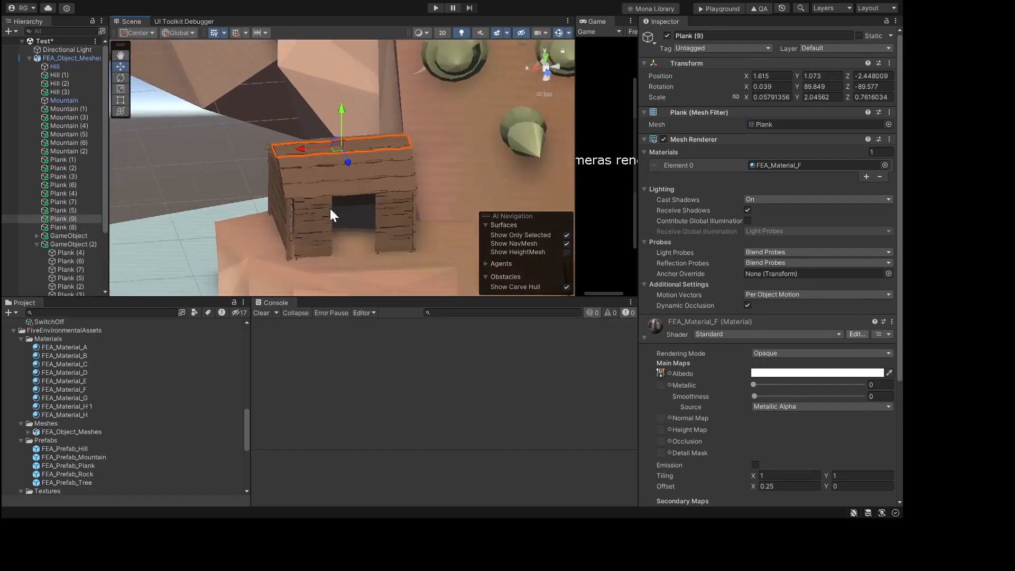
{"action": "scroll", "coordinate": [329, 208], "scroll_direction": "down", "scroll_amount": 3}
{"action": "left_click_drag", "start_coordinate": [290, 192], "coordinate": [410, 177], "text": "alt"}
{"action": "scroll", "coordinate": [288, 177], "scroll_direction": "up", "scroll_amount": 5}
{"action": "middle_click_drag", "start_coordinate": [289, 177], "coordinate": [326, 182]}
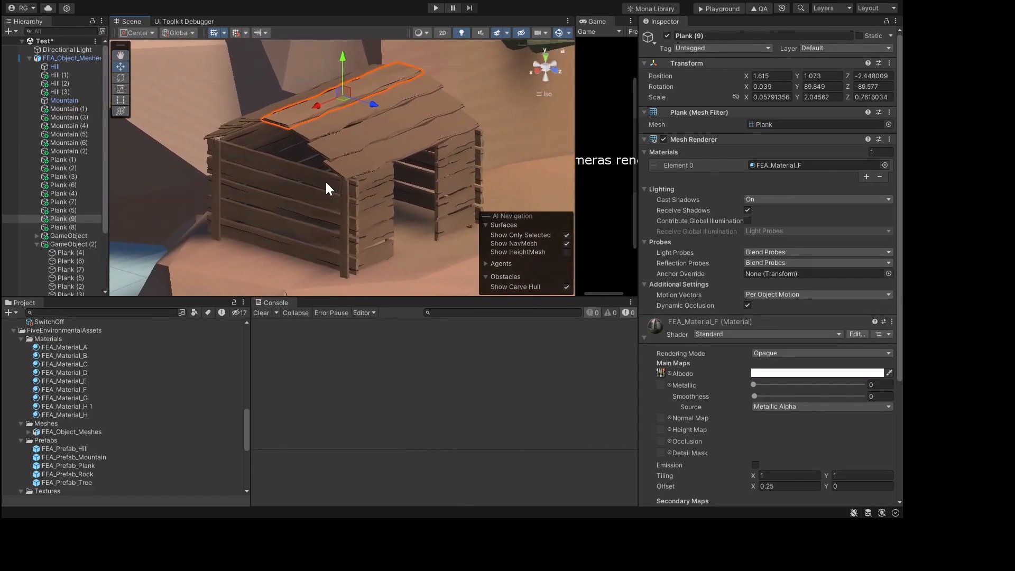
Step: Duplicate the end wall's top plank up into the gable and shorten the copy to a Z scale of about 0.427
{"action": "left_click_drag", "start_coordinate": [331, 182], "coordinate": [362, 87], "text": "alt"}
{"action": "left_click", "coordinate": [377, 148]}
{"action": "scroll", "coordinate": [436, 105], "scroll_direction": "up", "scroll_amount": 8}
{"action": "middle_click_drag", "start_coordinate": [436, 106], "coordinate": [337, 208]}
{"action": "scroll", "coordinate": [375, 186], "scroll_direction": "down", "scroll_amount": 4}
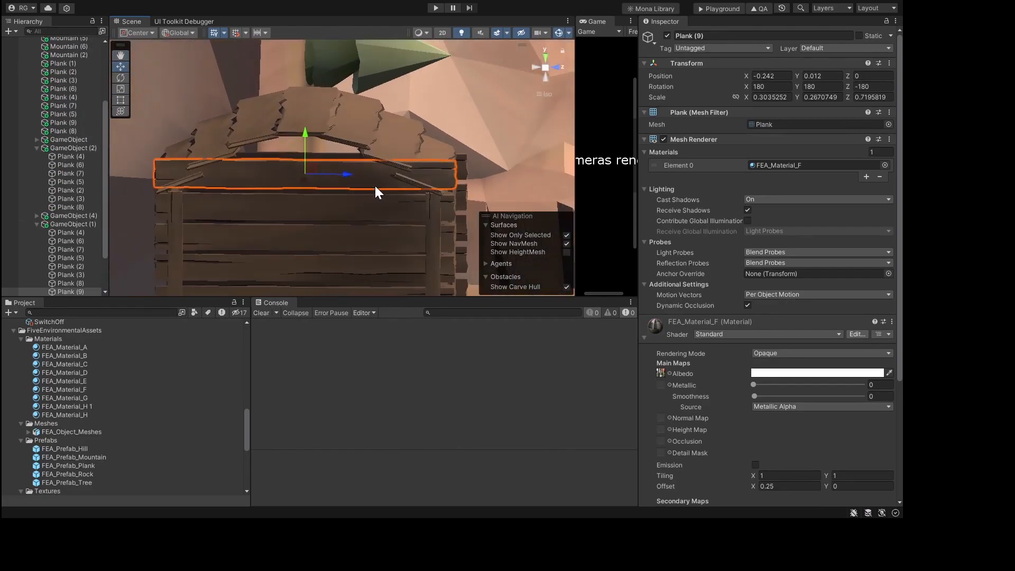
{"action": "left_click_drag", "start_coordinate": [375, 185], "coordinate": [359, 172], "text": "alt"}
{"action": "key", "text": "r"}
{"action": "left_click_drag", "start_coordinate": [360, 171], "coordinate": [436, 147], "text": "alt"}
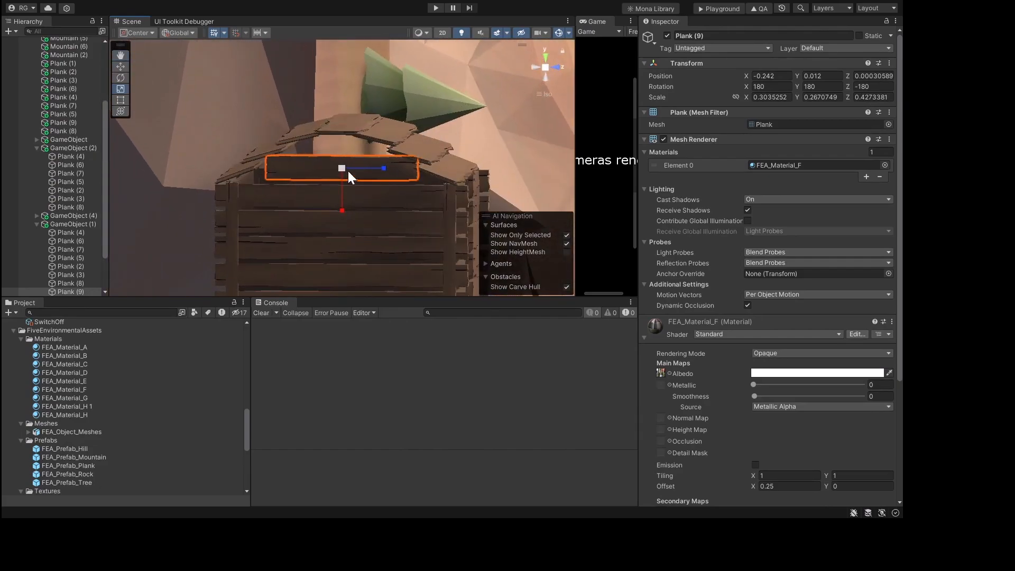
Step: Duplicate the gable plank above itself and shorten it to a Z scale of about 0.219 beneath the roof ridge
{"action": "key", "text": "w"}
{"action": "key", "text": "ctrl+d"}
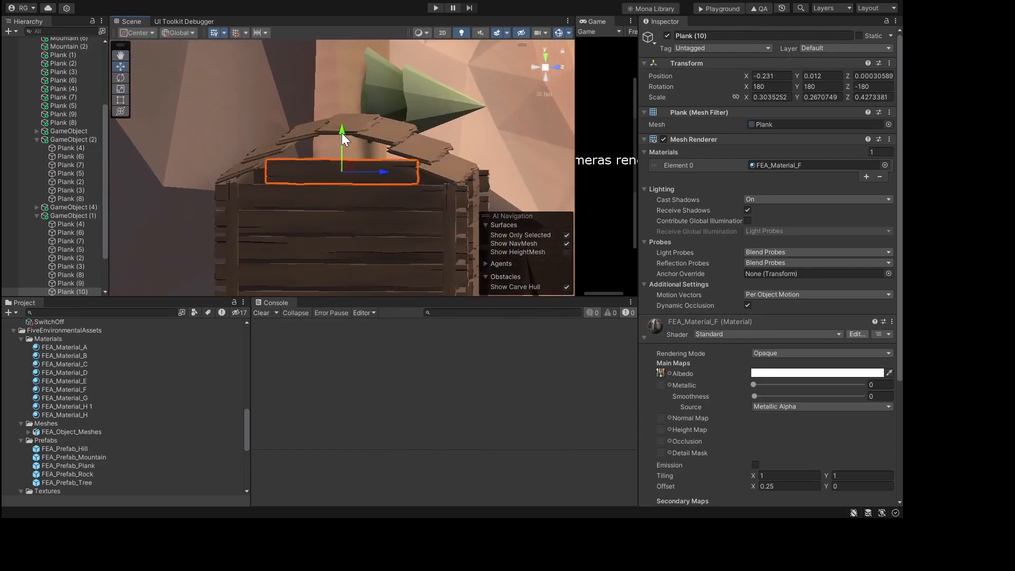
{"action": "left_click_drag", "start_coordinate": [341, 132], "coordinate": [344, 108]}
{"action": "key", "text": "r"}
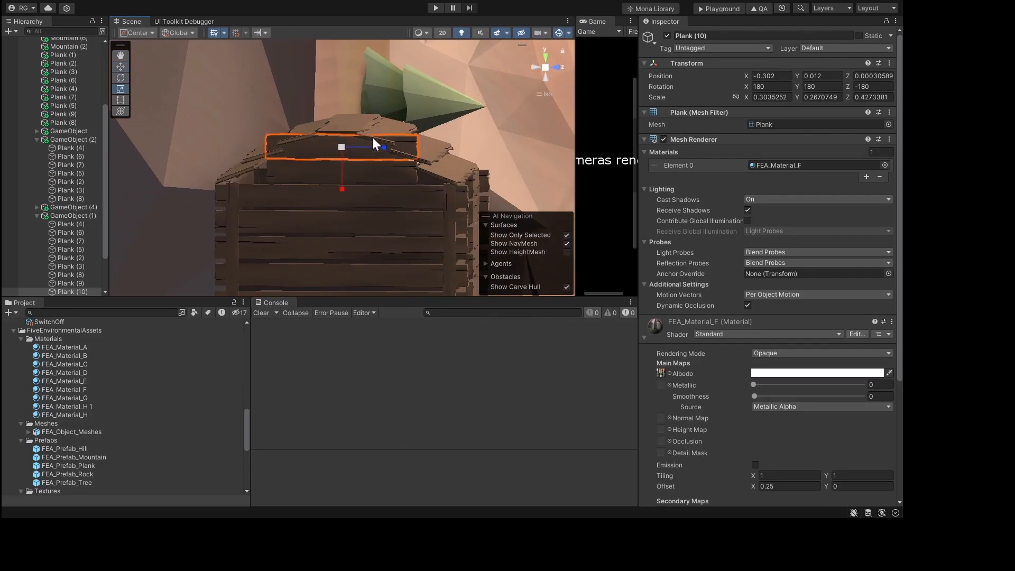
{"action": "left_click_drag", "start_coordinate": [384, 147], "coordinate": [351, 151]}
{"action": "key", "text": "w"}
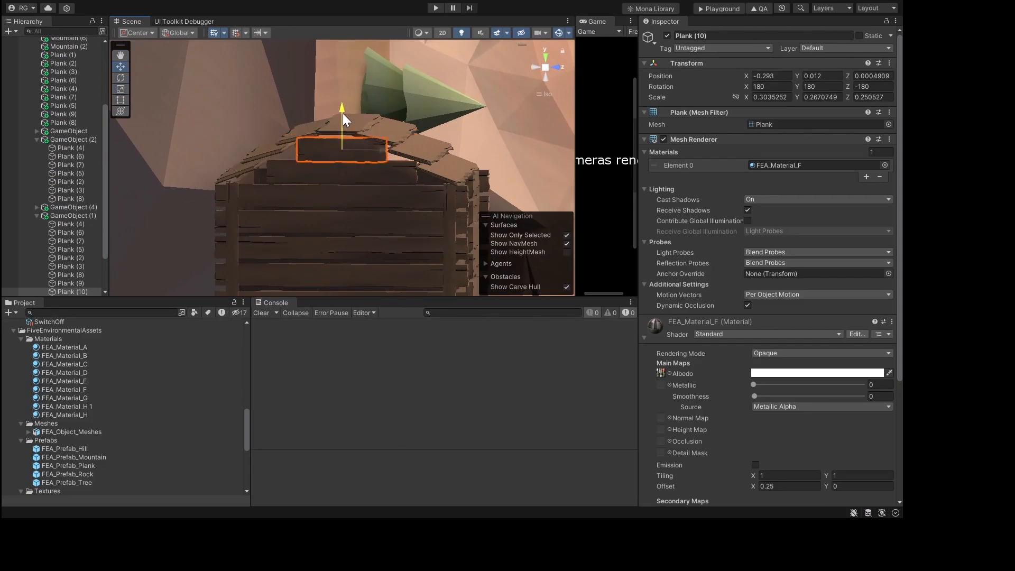
{"action": "left_click_drag", "start_coordinate": [343, 111], "coordinate": [310, 167], "text": "alt"}
{"action": "key", "text": "r"}
{"action": "key", "text": "w"}
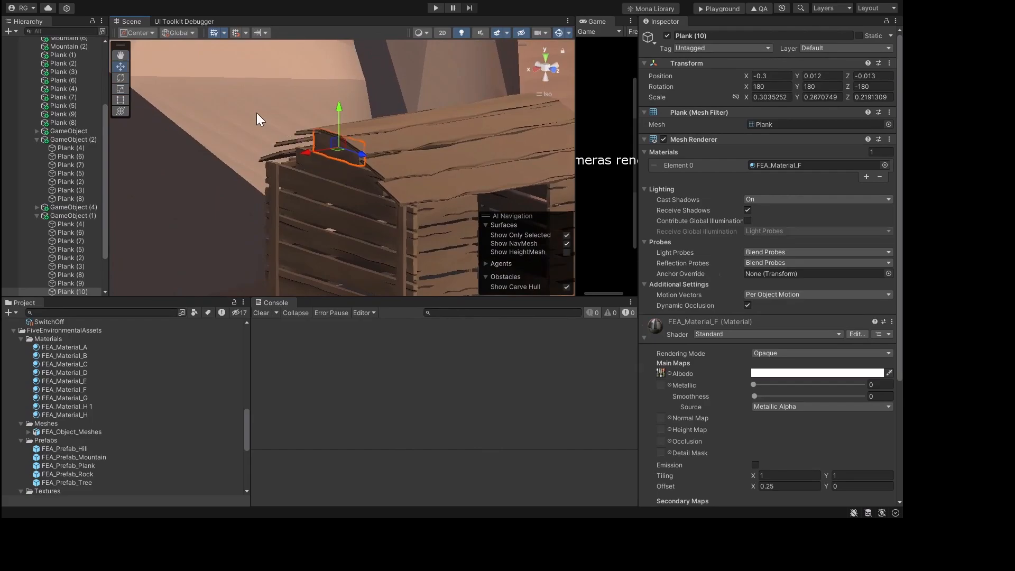
Step: Examine the roofed hut and the leaning plank ramp from several distances and angles
{"action": "left_click", "coordinate": [256, 114]}
{"action": "scroll", "coordinate": [369, 160], "scroll_direction": "down", "scroll_amount": 2}
{"action": "scroll", "coordinate": [368, 160], "scroll_direction": "down", "scroll_amount": 3}
{"action": "middle_click_drag", "start_coordinate": [412, 206], "coordinate": [336, 173]}
{"action": "scroll", "coordinate": [363, 167], "scroll_direction": "down", "scroll_amount": 4}
{"action": "left_click", "coordinate": [448, 184]}
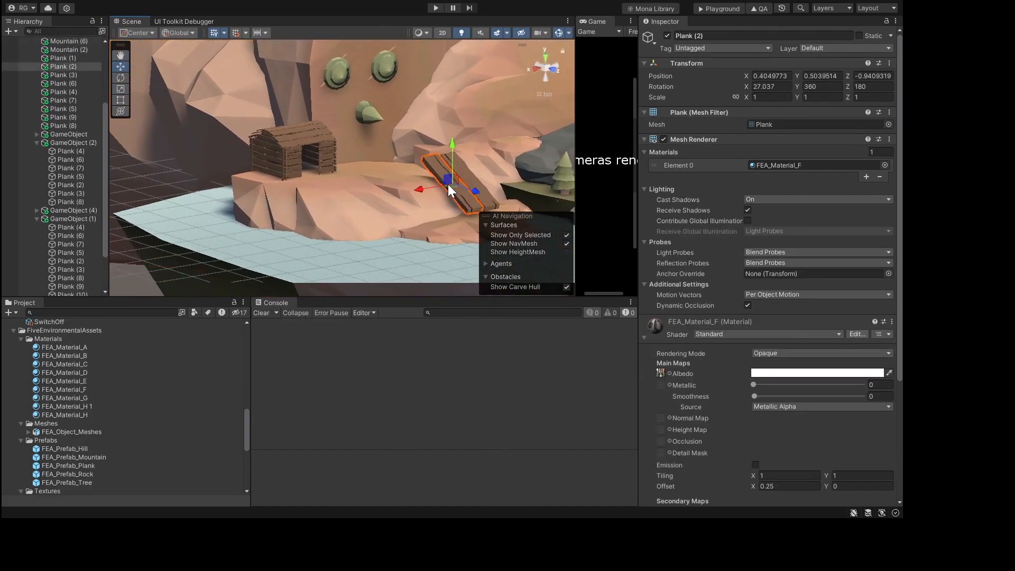
{"action": "left_click_drag", "start_coordinate": [448, 184], "coordinate": [439, 256], "text": "alt"}
{"action": "middle_click_drag", "start_coordinate": [433, 209], "coordinate": [403, 172]}
{"action": "middle_click_drag", "start_coordinate": [275, 161], "coordinate": [337, 208]}
{"action": "scroll", "coordinate": [337, 185], "scroll_direction": "up", "scroll_amount": 10}
{"action": "scroll", "coordinate": [338, 223], "scroll_direction": "down", "scroll_amount": 3}
{"action": "left_click_drag", "start_coordinate": [347, 220], "coordinate": [407, 150], "text": "alt"}
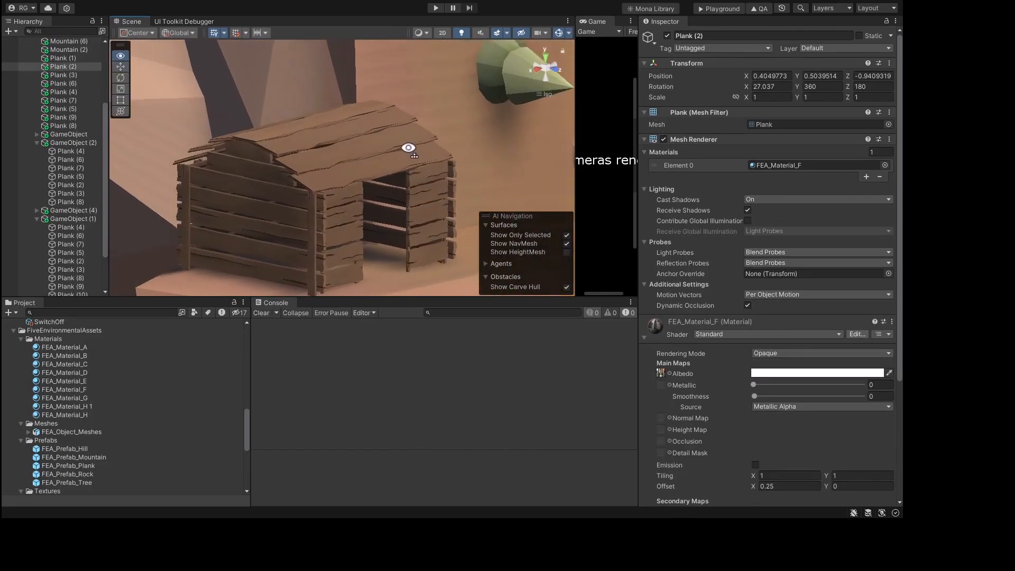
Step: Try FEA_Material_E, D, A, G and H 1 on all seven roof planks, and restore FEA_Material_F
{"action": "left_click", "coordinate": [338, 150]}
{"action": "left_click", "coordinate": [323, 153], "text": "shift"}
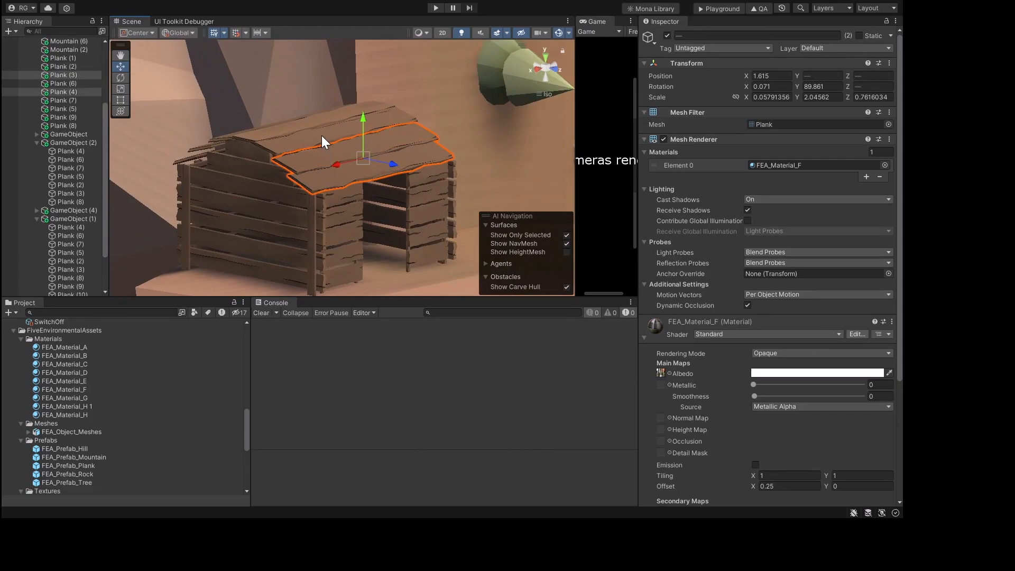
{"action": "left_click", "coordinate": [321, 135], "text": "shift"}
{"action": "left_click", "coordinate": [307, 122], "text": "shift"}
{"action": "left_click_drag", "start_coordinate": [272, 125], "coordinate": [396, 122], "text": "alt"}
{"action": "left_click", "coordinate": [256, 135], "text": "shift"}
{"action": "left_click", "coordinate": [236, 148], "text": "shift"}
{"action": "left_click", "coordinate": [224, 159], "text": "shift"}
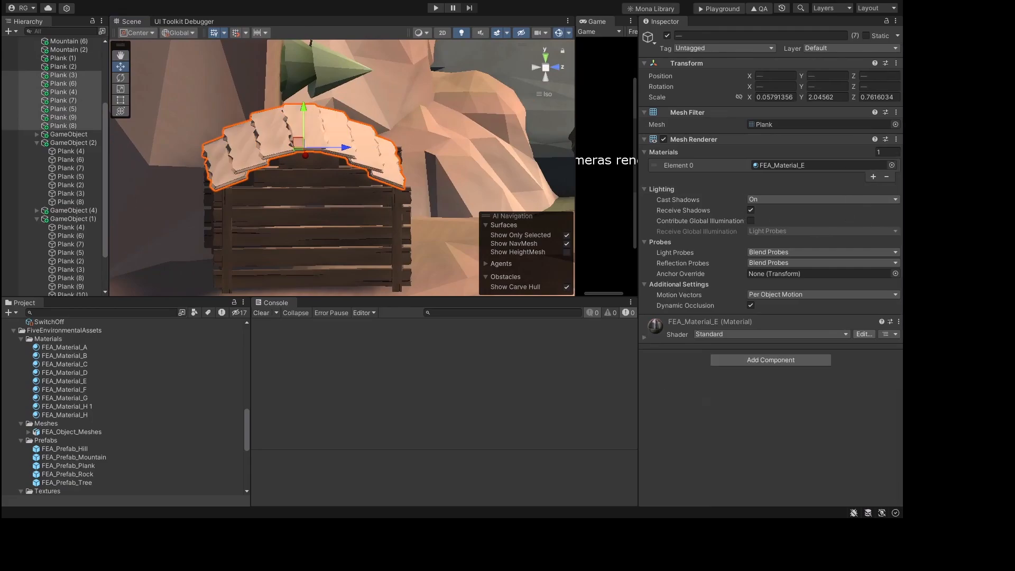
{"action": "key", "text": "Up"}
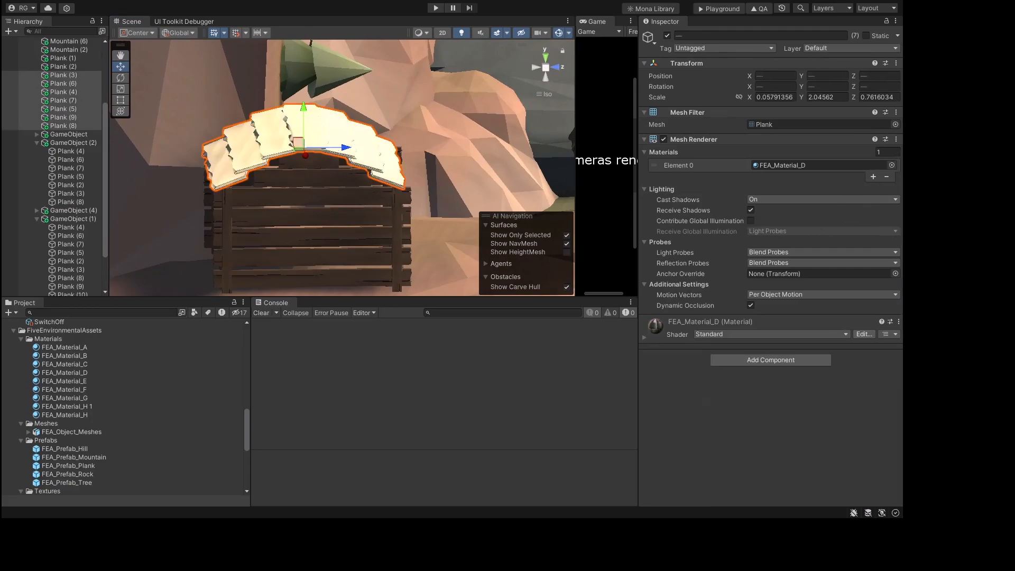
{"action": "key", "text": "Up"}
{"action": "key", "text": "Up"}
{"action": "key", "text": "ctrl+z"}
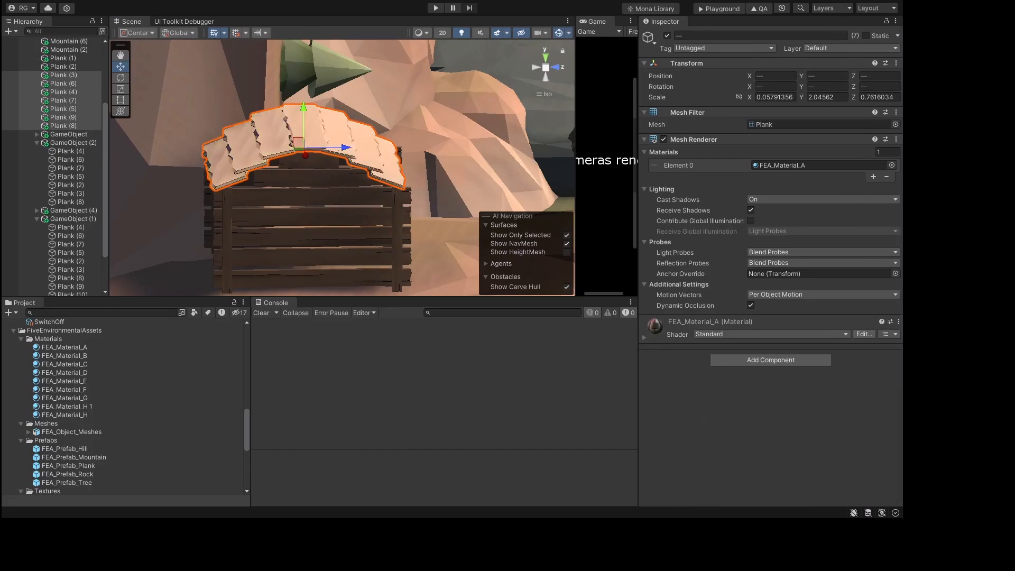
{"action": "key", "text": "ctrl+z"}
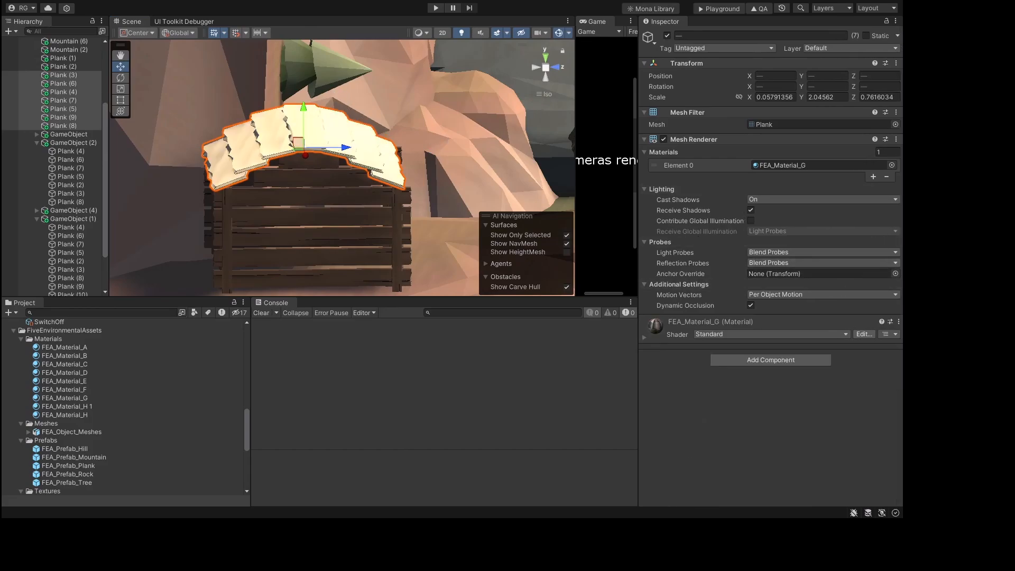
{"action": "key", "text": "ctrl+z"}
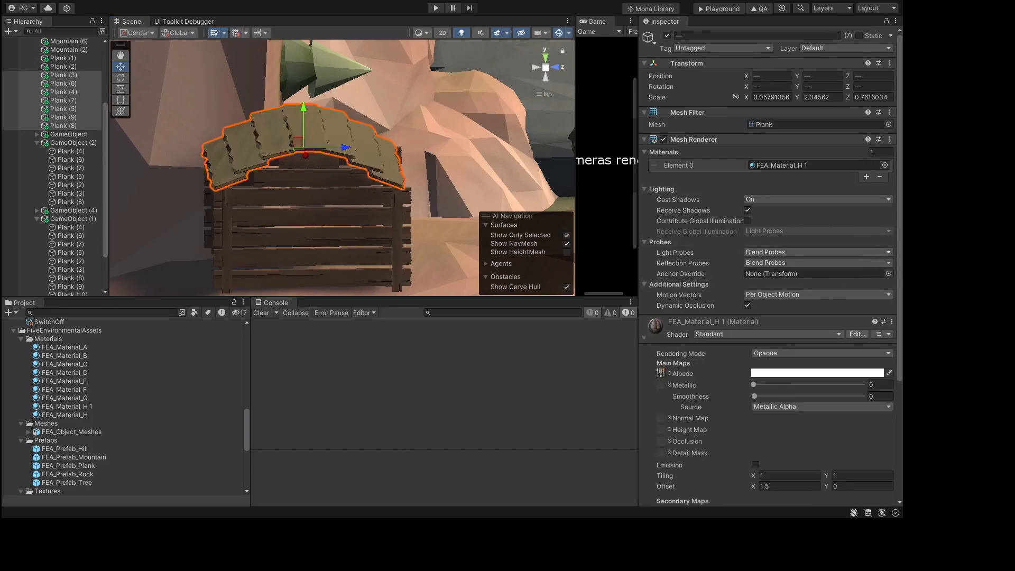
{"action": "key", "text": "ctrl+z"}
{"action": "key", "text": "ctrl+z"}
Step: Select both ramp planks leaning on the hill and scale them down uniformly to about 0.408
{"action": "left_click_drag", "start_coordinate": [400, 178], "coordinate": [292, 196], "text": "alt"}
{"action": "scroll", "coordinate": [384, 211], "scroll_direction": "down", "scroll_amount": 8}
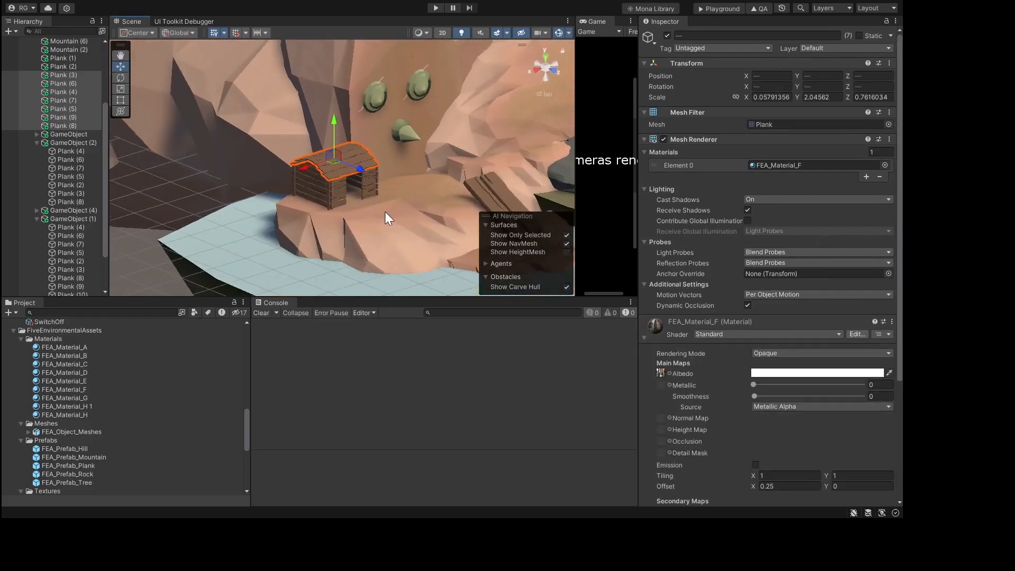
{"action": "scroll", "coordinate": [393, 213], "scroll_direction": "up", "scroll_amount": 5}
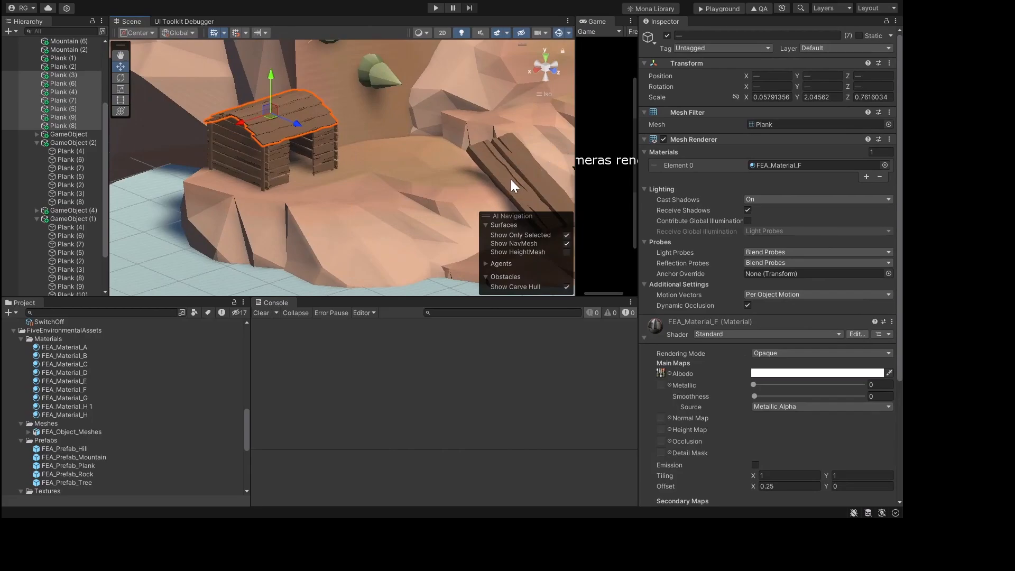
{"action": "left_click", "coordinate": [510, 179]}
{"action": "middle_click_drag", "start_coordinate": [506, 195], "coordinate": [372, 172]}
{"action": "scroll", "coordinate": [372, 173], "scroll_direction": "down", "scroll_amount": 3}
{"action": "scroll", "coordinate": [408, 158], "scroll_direction": "up", "scroll_amount": 3}
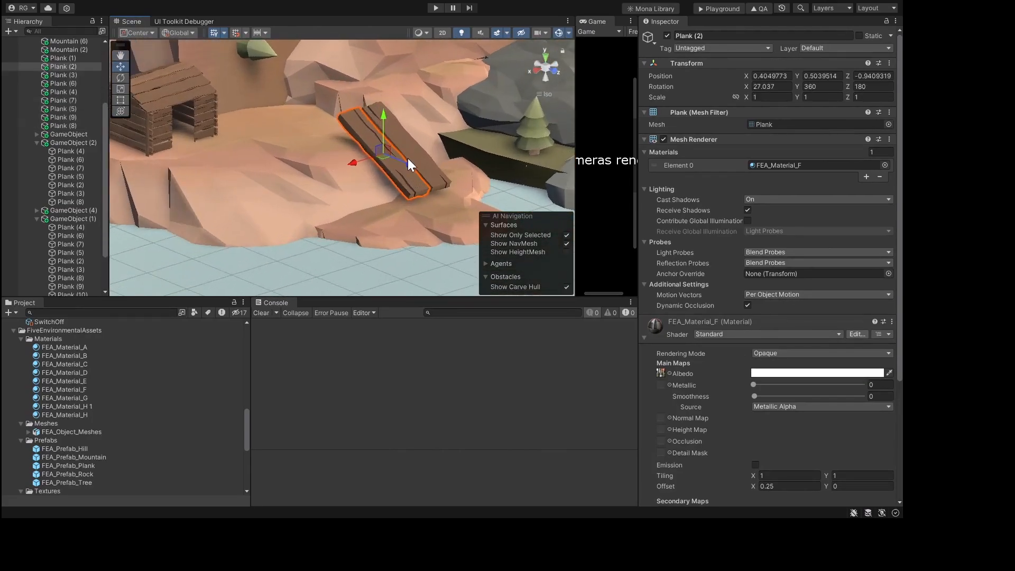
{"action": "left_click", "coordinate": [406, 148], "text": "shift"}
{"action": "key", "text": "r"}
{"action": "left_click_drag", "start_coordinate": [393, 147], "coordinate": [389, 174]}
Step: Move the two shrunken ramp planks down to the hill's base at the water's edge
{"action": "key", "text": "w"}
{"action": "left_click_drag", "start_coordinate": [393, 108], "coordinate": [390, 158]}
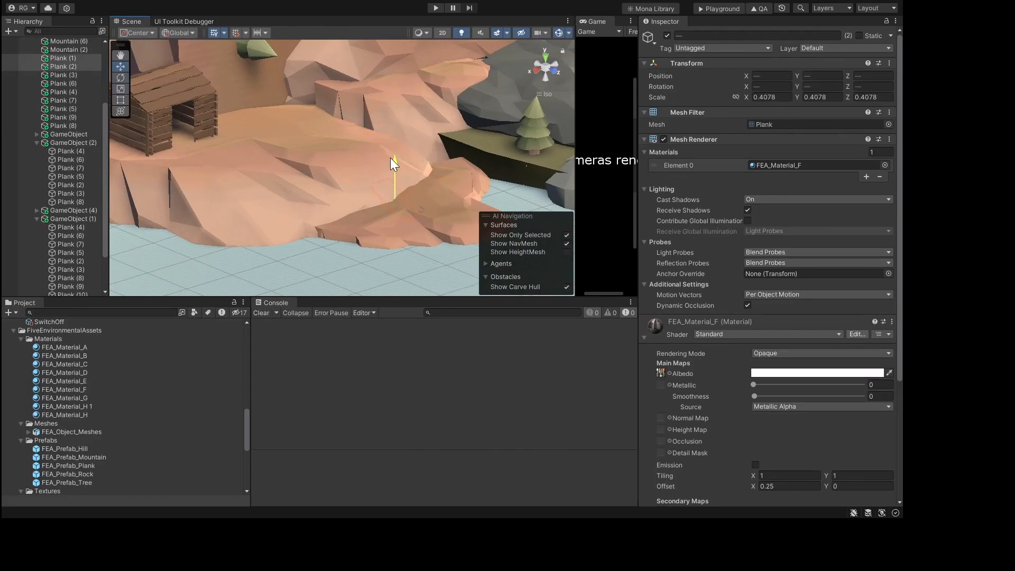
{"action": "left_click_drag", "start_coordinate": [357, 209], "coordinate": [262, 243]}
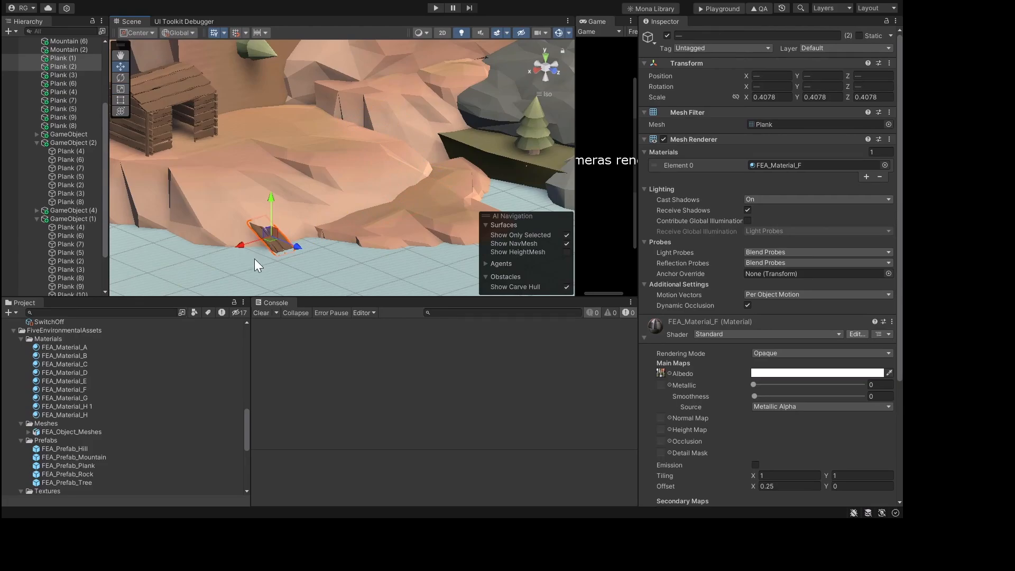
{"action": "middle_click_drag", "start_coordinate": [254, 258], "coordinate": [306, 212]}
{"action": "left_click_drag", "start_coordinate": [322, 155], "coordinate": [321, 156]}
{"action": "left_click_drag", "start_coordinate": [347, 199], "coordinate": [314, 195]}
{"action": "scroll", "coordinate": [353, 216], "scroll_direction": "up", "scroll_amount": 3}
{"action": "middle_click_drag", "start_coordinate": [361, 199], "coordinate": [366, 155]}
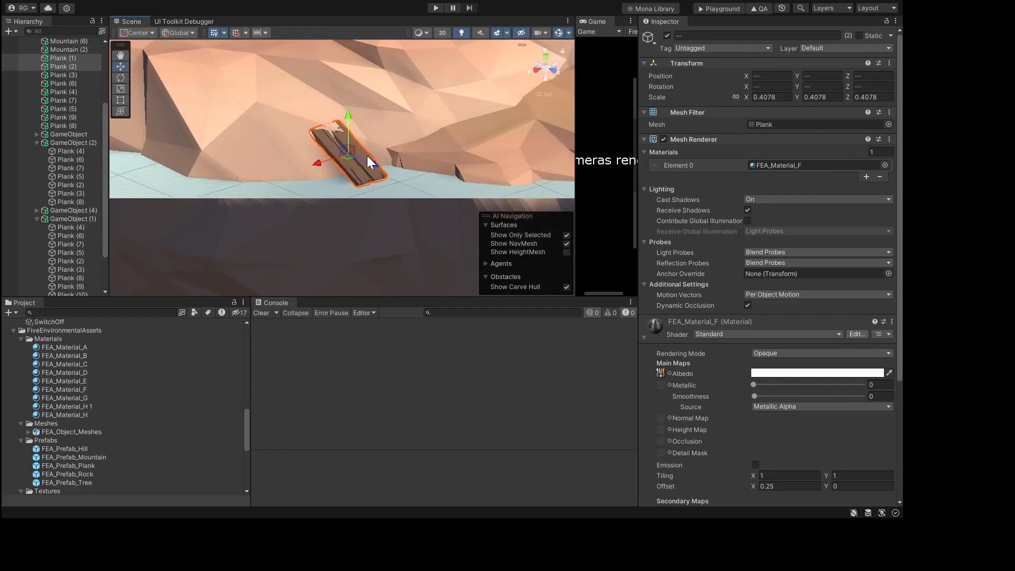
{"action": "left_click_drag", "start_coordinate": [370, 161], "coordinate": [375, 164]}
{"action": "scroll", "coordinate": [379, 171], "scroll_direction": "down", "scroll_amount": 8}
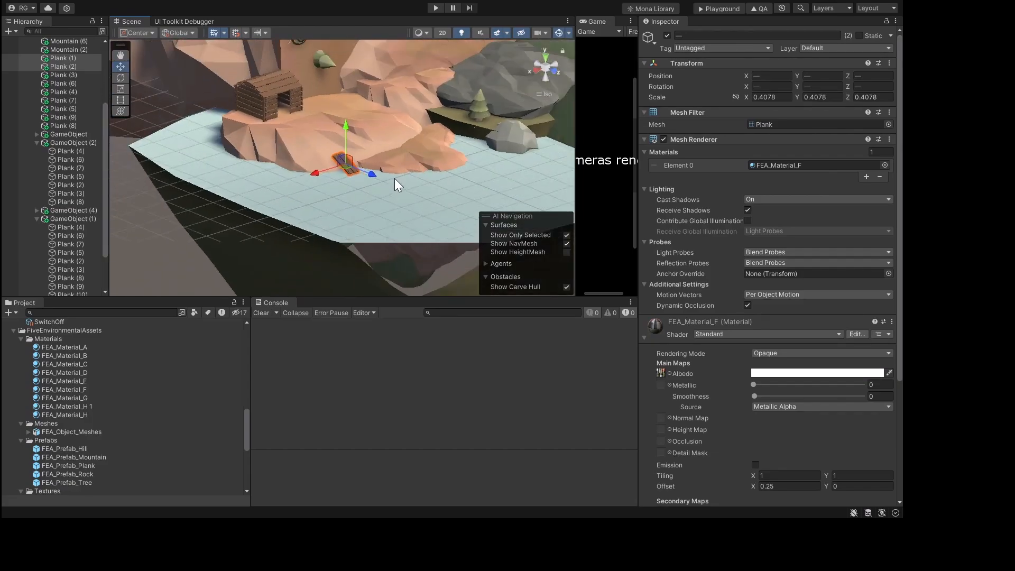
Step: Duplicate the tree, move the copy beside the shoreline planks at about X 1.81 and flip it about 180 degrees around Z
{"action": "left_click", "coordinate": [481, 112]}
{"action": "left_click", "coordinate": [481, 113]}
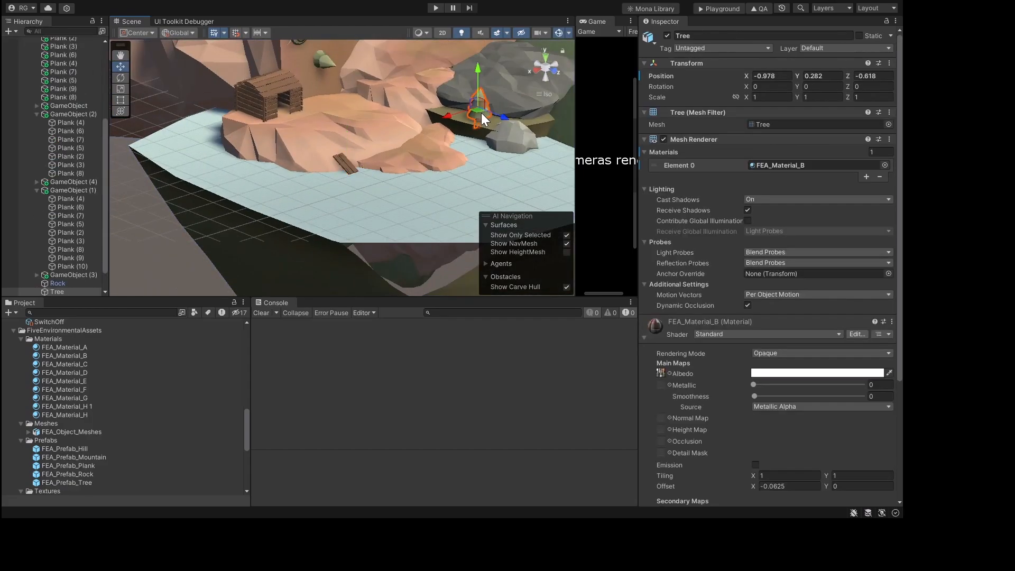
{"action": "left_click_drag", "start_coordinate": [445, 119], "coordinate": [313, 167]}
{"action": "key", "text": "e"}
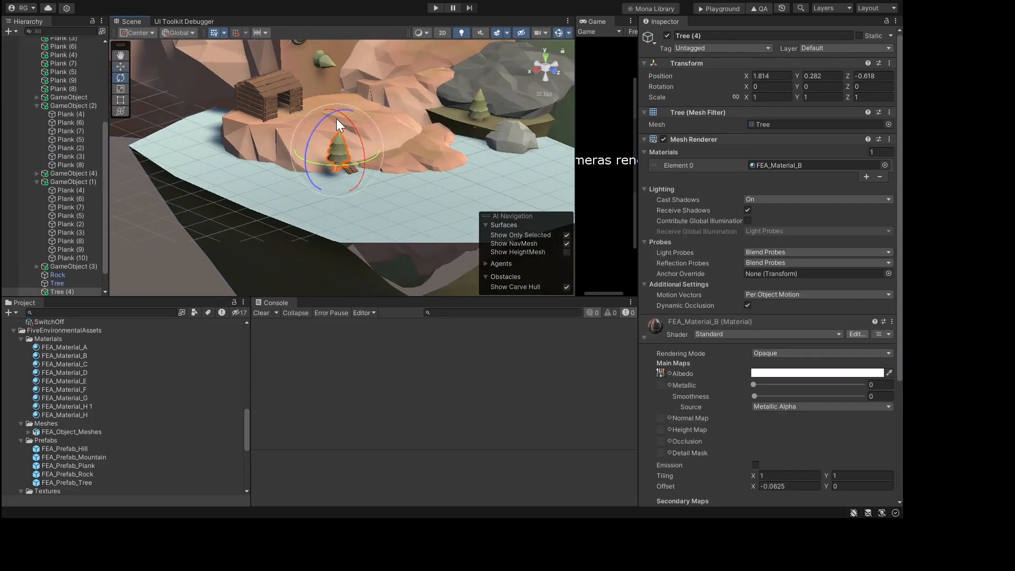
{"action": "left_click_drag", "start_coordinate": [336, 118], "coordinate": [247, 313]}
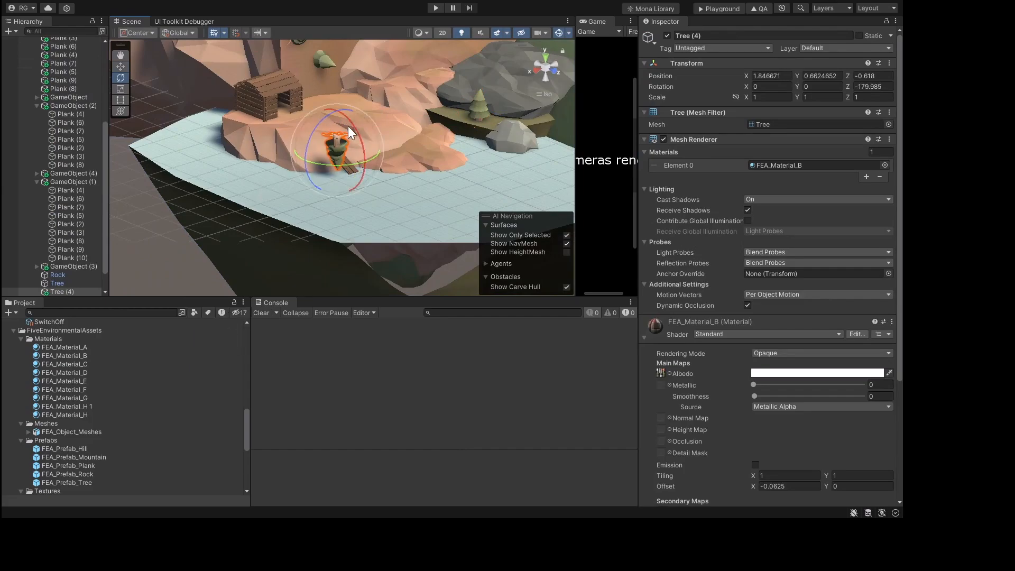
Step: Stretch the upturned tree to a Y scale of about 2.243 and sink it to Y 0.12, leaving its roots above water
{"action": "key", "text": "r"}
{"action": "left_click_drag", "start_coordinate": [332, 181], "coordinate": [350, 235]}
{"action": "key", "text": "w"}
{"action": "left_click_drag", "start_coordinate": [336, 106], "coordinate": [338, 153]}
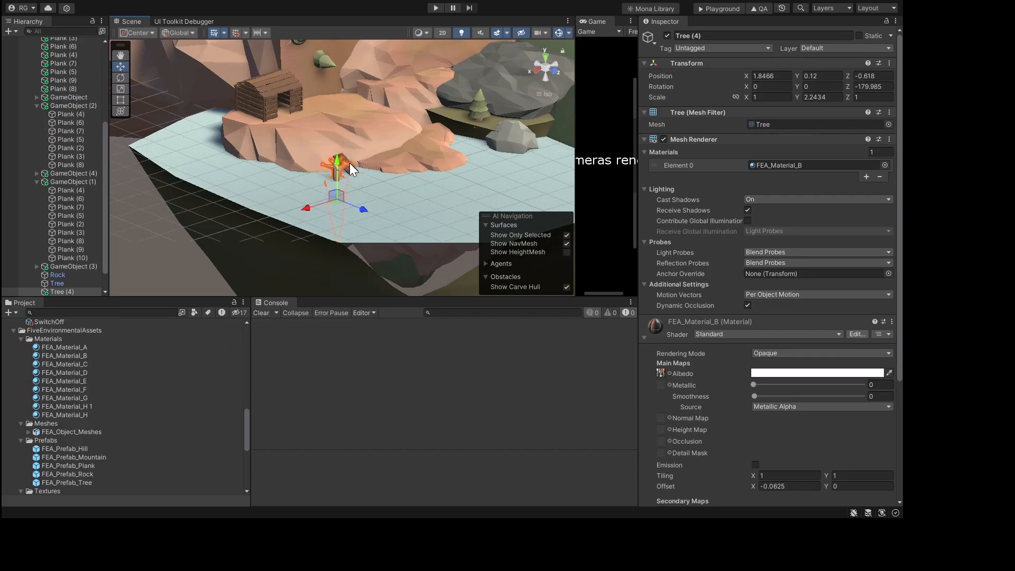
Step: Tilt the upturned tree to about -191.7 about Z and enlarge it to a scale of about 2.388, 4.733, 2.388
{"action": "scroll", "coordinate": [353, 184], "scroll_direction": "up", "scroll_amount": 5}
{"action": "right_click_drag", "start_coordinate": [357, 187], "coordinate": [265, 141]}
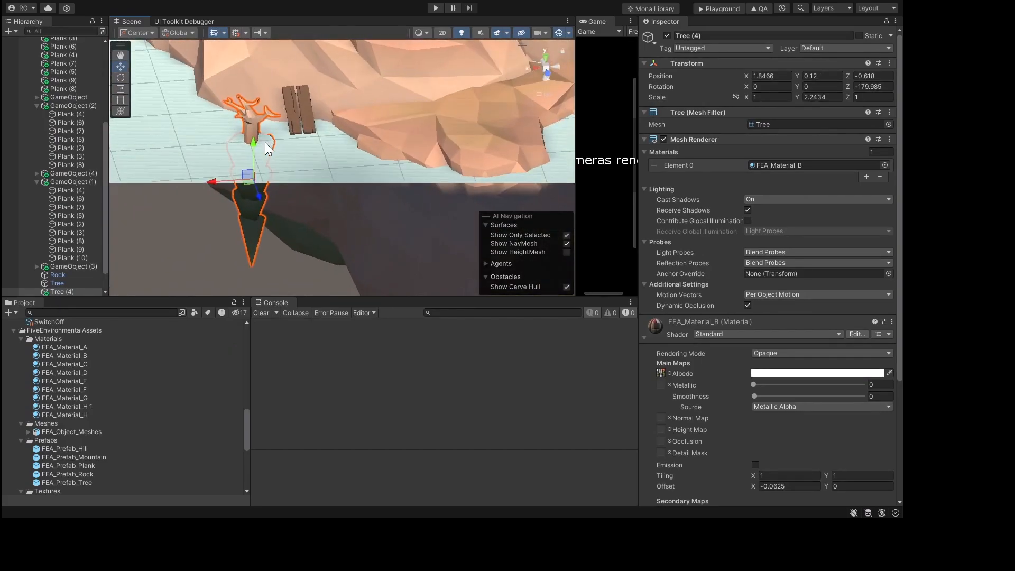
{"action": "key", "text": "e"}
{"action": "left_click_drag", "start_coordinate": [253, 143], "coordinate": [226, 149]}
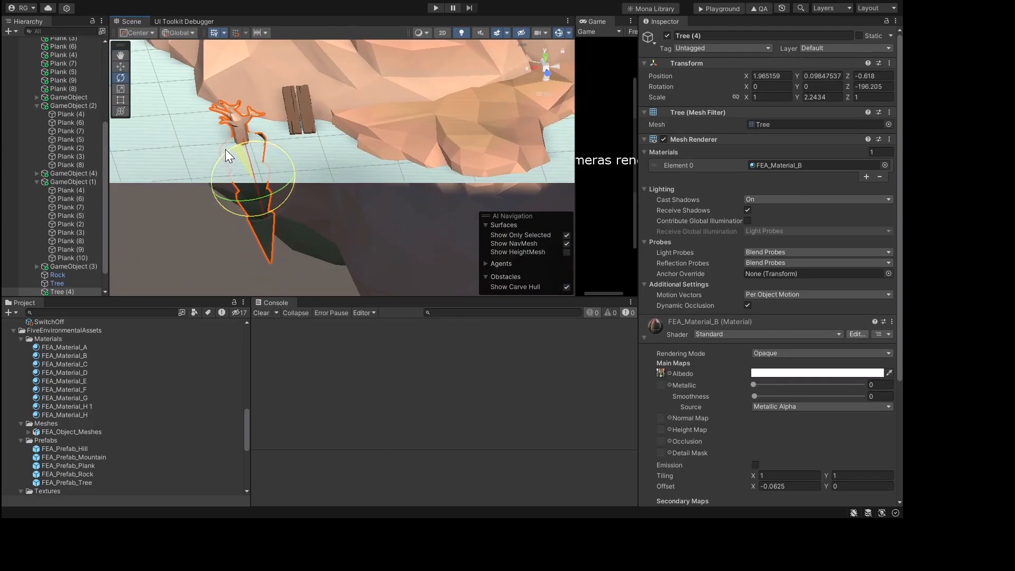
{"action": "key", "text": "w"}
{"action": "key", "text": "r"}
{"action": "left_click_drag", "start_coordinate": [255, 183], "coordinate": [307, 159]}
{"action": "key", "text": "w"}
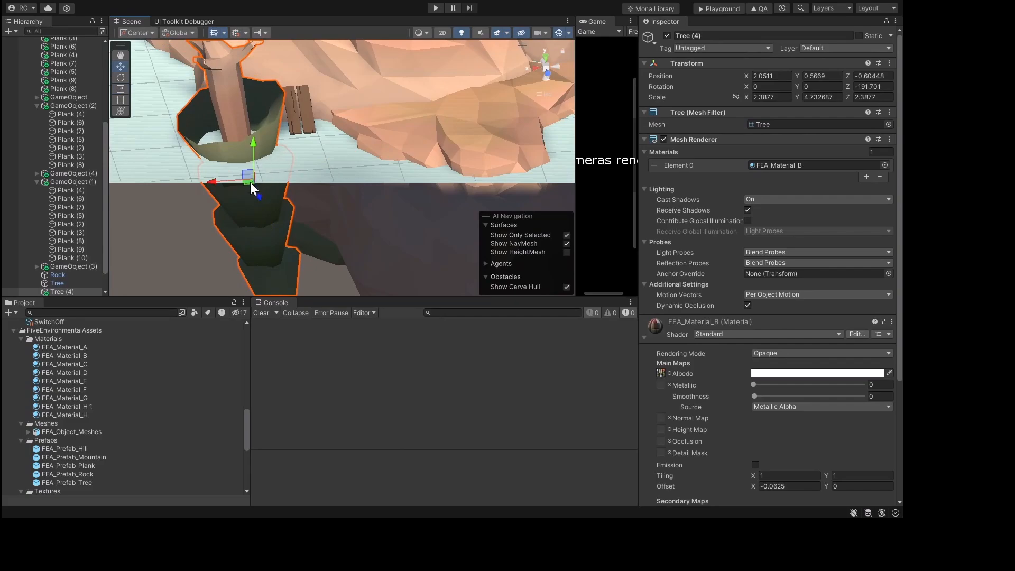
Step: Stretch the upturned tree to a Y scale of about 7.447 and sink it to about Y 0.233
{"action": "scroll", "coordinate": [249, 180], "scroll_direction": "down", "scroll_amount": 8}
{"action": "middle_click_drag", "start_coordinate": [240, 166], "coordinate": [279, 167]}
{"action": "scroll", "coordinate": [278, 167], "scroll_direction": "down", "scroll_amount": 1}
{"action": "left_click_drag", "start_coordinate": [320, 142], "coordinate": [330, 182]}
{"action": "key", "text": "e"}
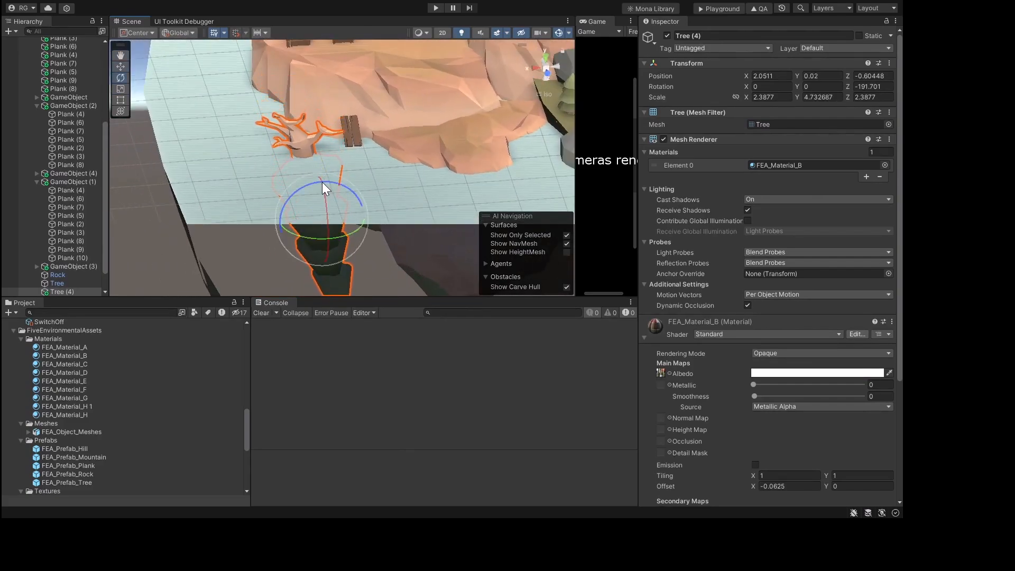
{"action": "key", "text": "r"}
{"action": "left_click_drag", "start_coordinate": [327, 259], "coordinate": [338, 277]}
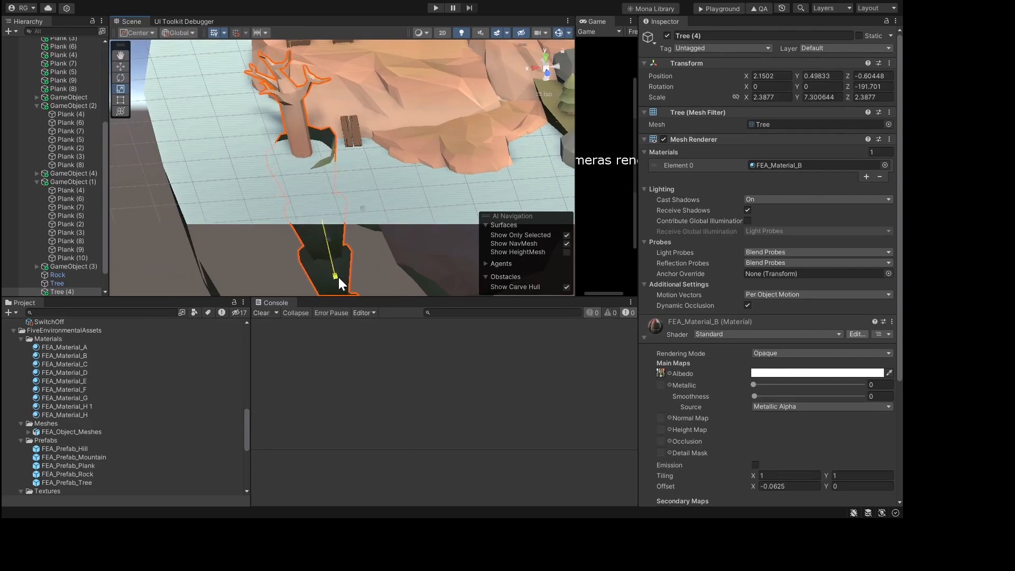
{"action": "key", "text": "w"}
{"action": "mouse_move", "coordinate": [319, 204]}
{"action": "left_mouse_down"}
{"action": "mouse_move", "coordinate": [321, 186]}
{"action": "mouse_move", "coordinate": [324, 206]}
{"action": "left_mouse_up"}
Step: Shift the upturned tree toward the hill's shoreline, to about Z -0.97
{"action": "right_click_drag", "start_coordinate": [328, 201], "coordinate": [363, 182]}
{"action": "scroll", "coordinate": [425, 147], "scroll_direction": "down", "scroll_amount": 8}
{"action": "scroll", "coordinate": [362, 182], "scroll_direction": "up", "scroll_amount": 3}
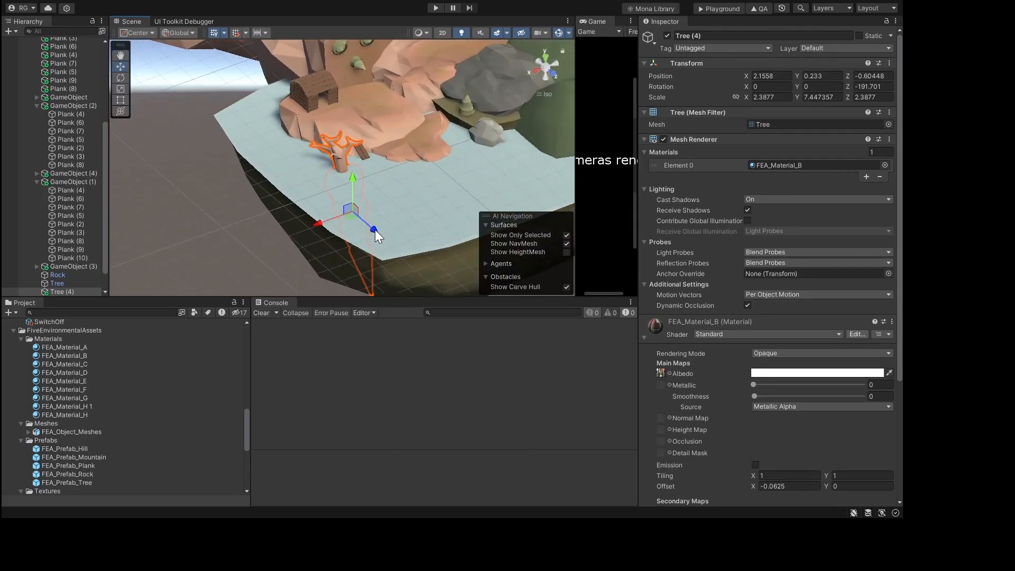
{"action": "left_click_drag", "start_coordinate": [374, 231], "coordinate": [388, 201]}
{"action": "scroll", "coordinate": [334, 154], "scroll_direction": "up", "scroll_amount": 6}
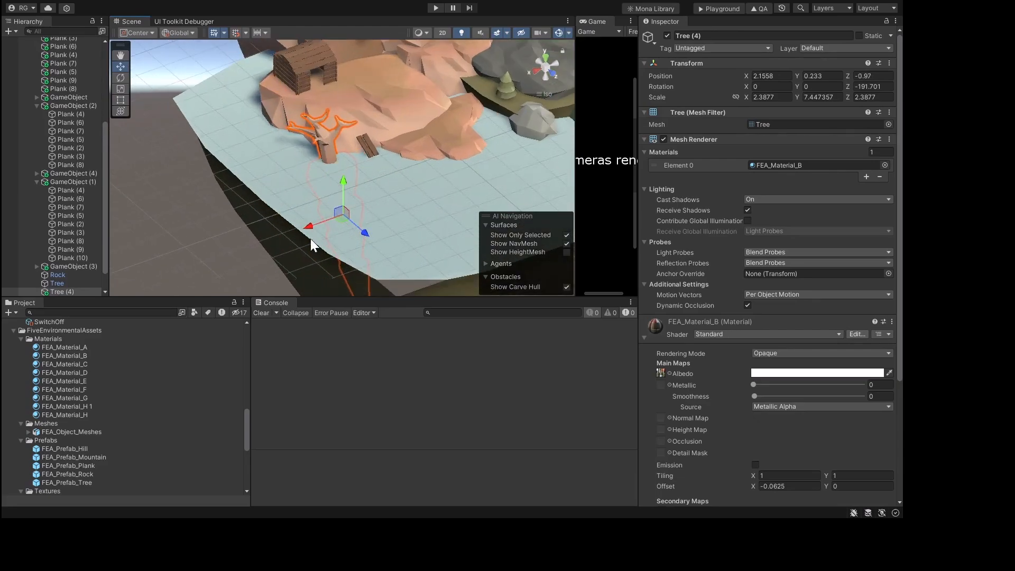
Step: Recolour the upturned tree with FEA_Material_A and reposition it at about X 1.812, Y -0.014
{"action": "left_click", "coordinate": [330, 215]}
{"action": "left_click", "coordinate": [329, 155]}
{"action": "key", "text": "ctrl+z"}
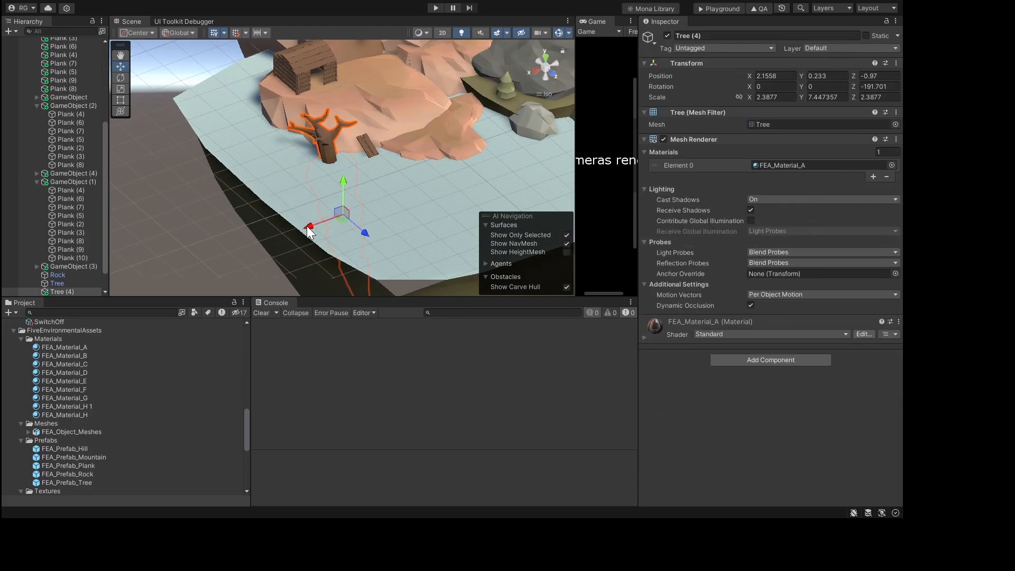
{"action": "left_click_drag", "start_coordinate": [306, 227], "coordinate": [329, 217]}
{"action": "left_click_drag", "start_coordinate": [367, 170], "coordinate": [365, 188]}
Step: Duplicate the upturned tree, turn the copy to about -86.5 about Y and place it beside the original at about X 1.829, Z -0.728
{"action": "key", "text": "f"}
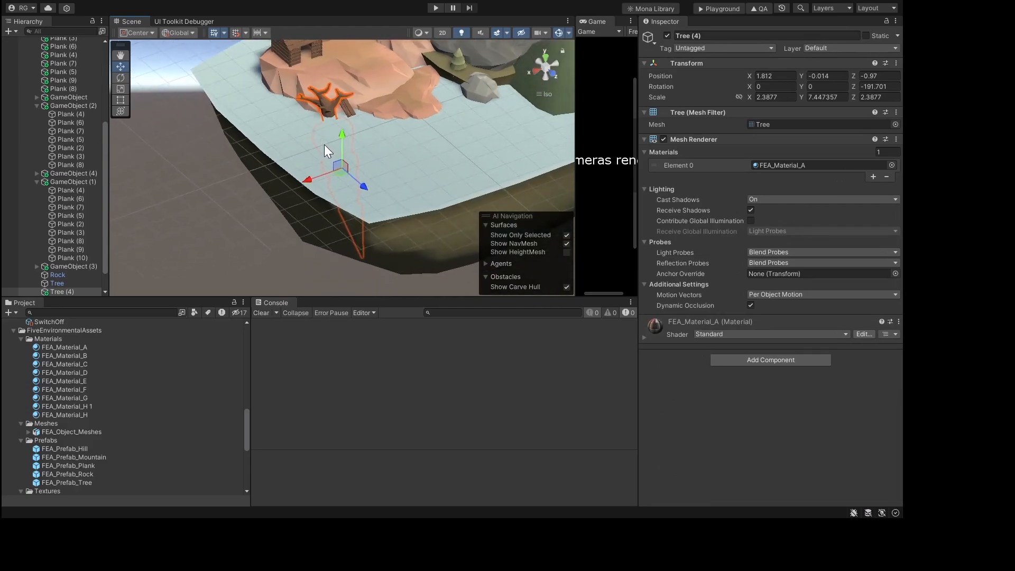
{"action": "left_click_drag", "start_coordinate": [324, 145], "coordinate": [413, 105], "text": "alt"}
{"action": "scroll", "coordinate": [357, 90], "scroll_direction": "up", "scroll_amount": 5}
{"action": "middle_click_drag", "start_coordinate": [356, 90], "coordinate": [368, 157]}
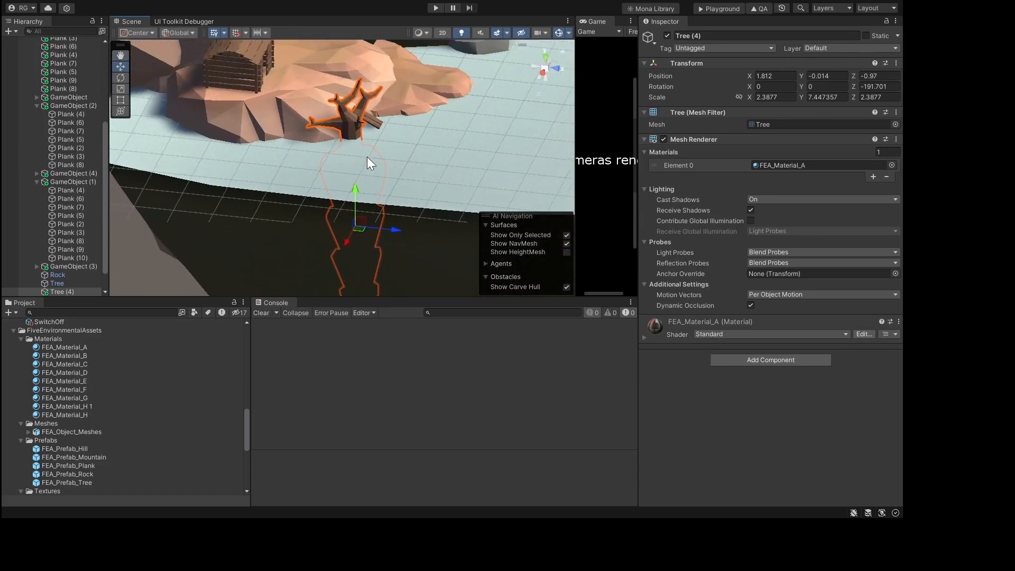
{"action": "key", "text": "ctrl+d"}
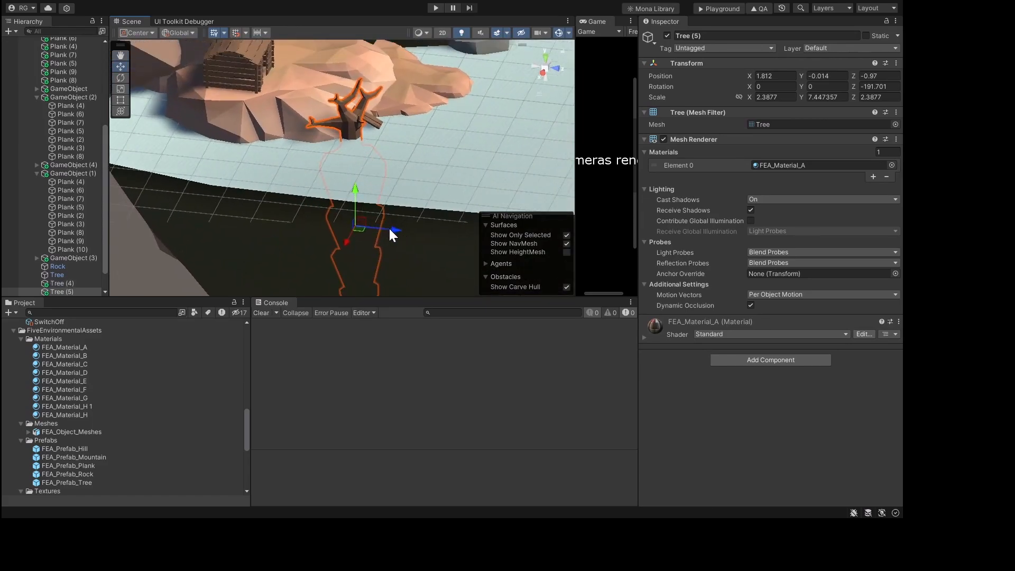
{"action": "left_click_drag", "start_coordinate": [390, 228], "coordinate": [435, 197]}
{"action": "key", "text": "e"}
{"action": "key", "text": "w"}
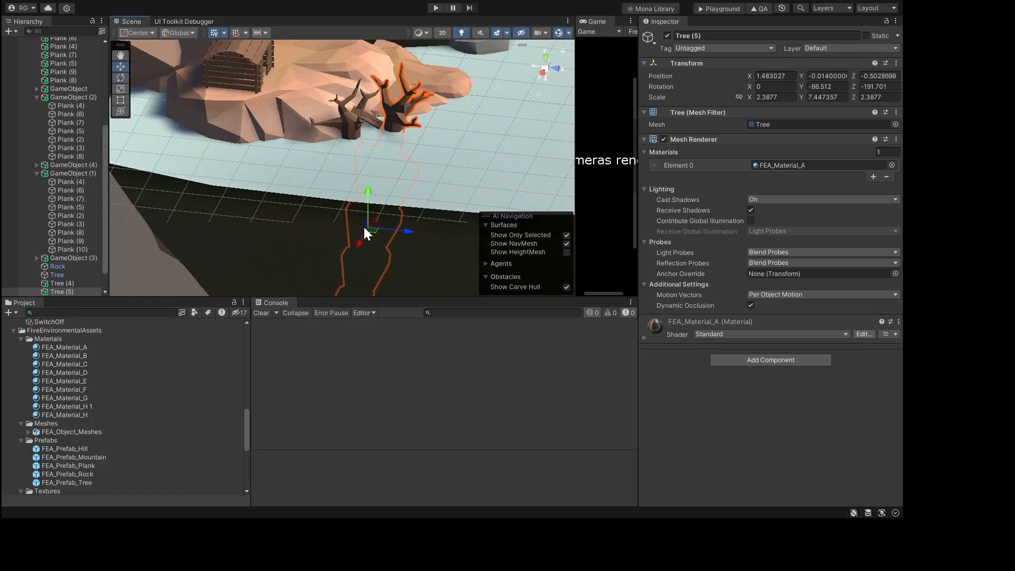
{"action": "left_click_drag", "start_coordinate": [364, 228], "coordinate": [388, 228]}
{"action": "key", "text": "f"}
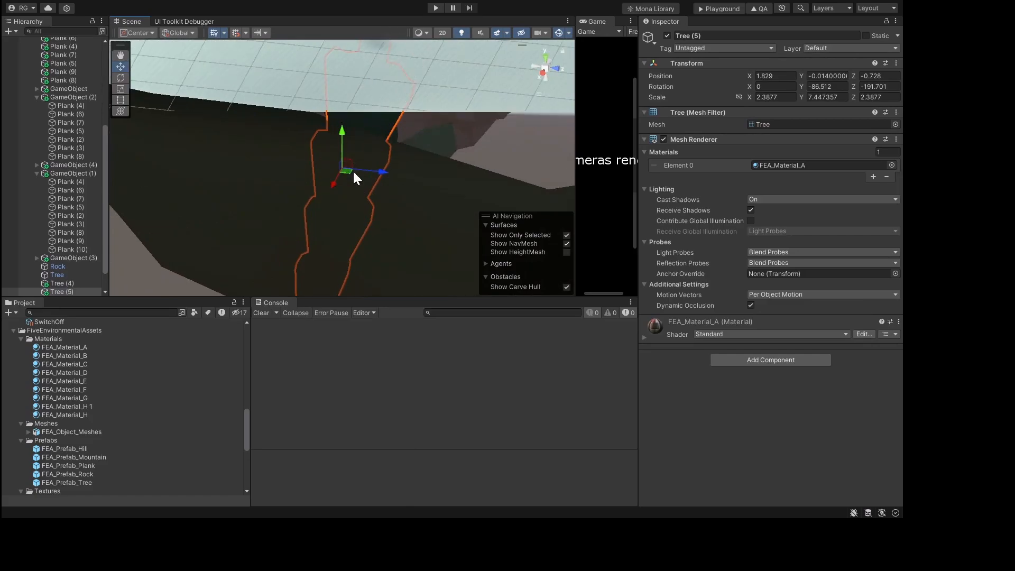
Step: Select the two small planks behind the roots and move them up onto the hill's slope
{"action": "middle_click_drag", "start_coordinate": [375, 96], "coordinate": [354, 191]}
{"action": "scroll", "coordinate": [369, 180], "scroll_direction": "down", "scroll_amount": 6}
{"action": "left_click_drag", "start_coordinate": [369, 180], "coordinate": [233, 200], "text": "alt"}
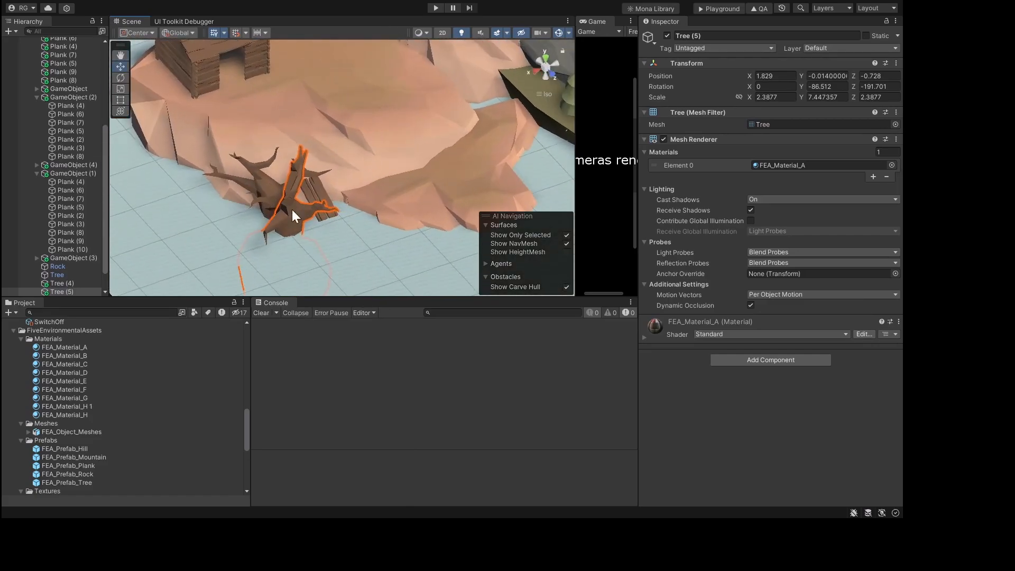
{"action": "left_click", "coordinate": [326, 222]}
{"action": "left_click", "coordinate": [329, 196]}
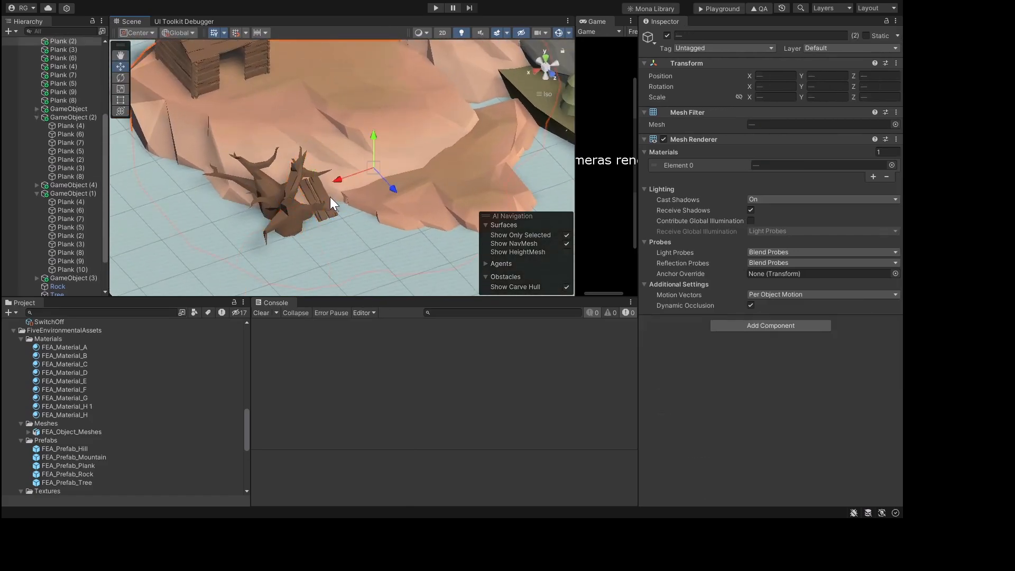
{"action": "left_click", "coordinate": [330, 216]}
{"action": "left_click", "coordinate": [322, 218], "text": "shift"}
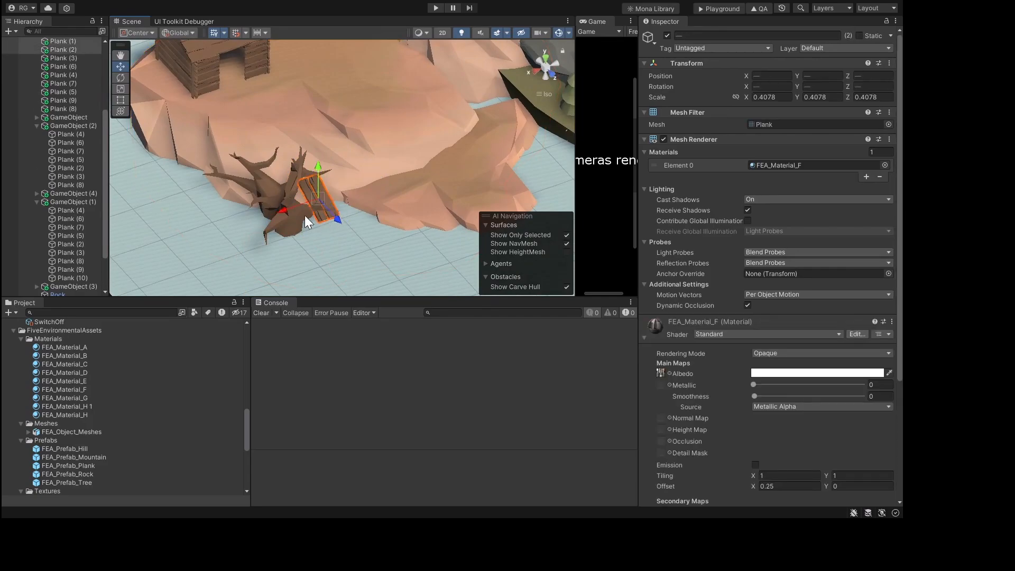
{"action": "left_click_drag", "start_coordinate": [279, 210], "coordinate": [394, 179]}
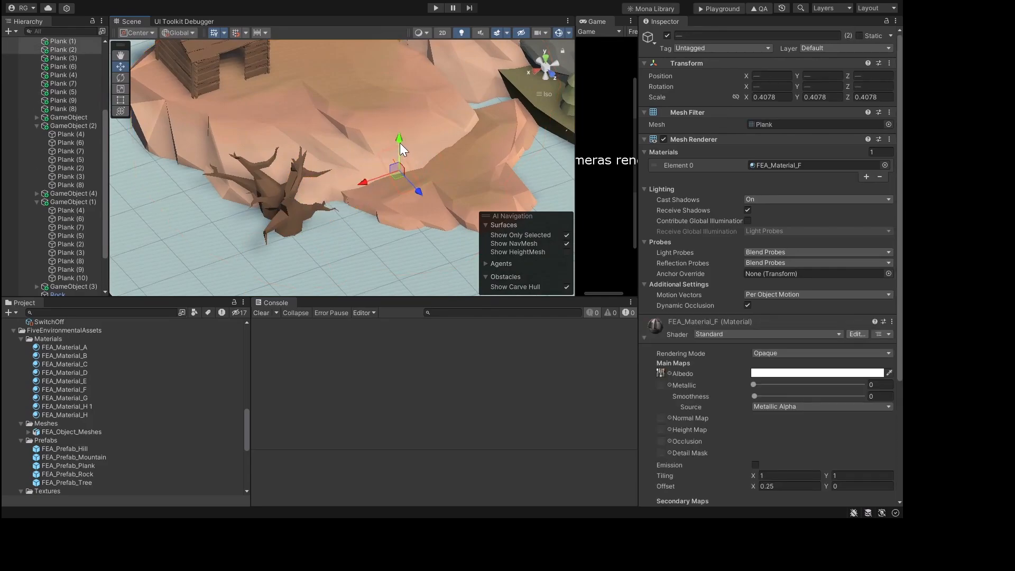
{"action": "left_click_drag", "start_coordinate": [400, 140], "coordinate": [402, 103]}
Step: Enlarge one of the two planks to a scale of about 0.566, 2.278, 0.566 and move it down beside the roots
{"action": "left_click", "coordinate": [405, 152]}
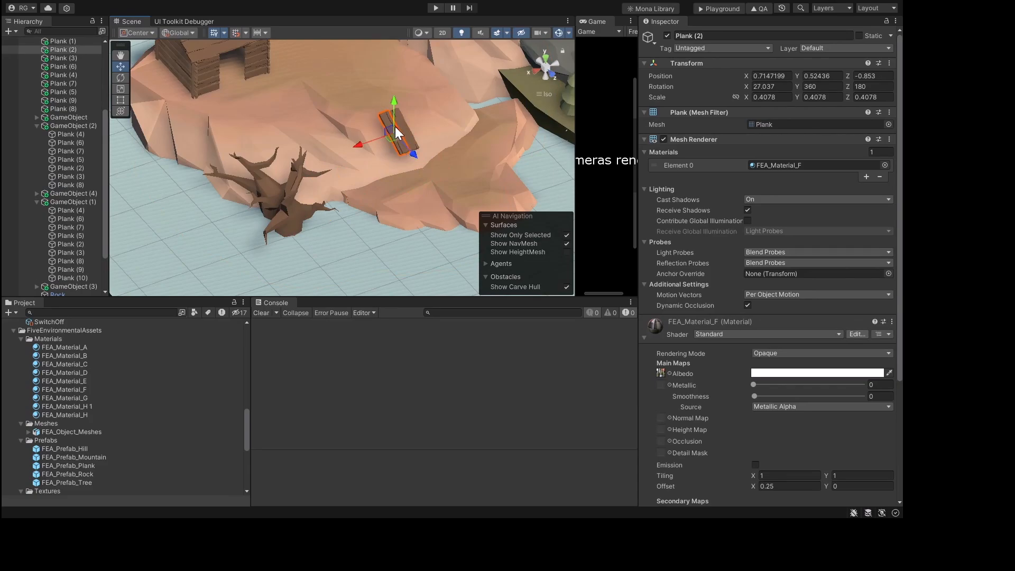
{"action": "key", "text": "r"}
{"action": "left_click_drag", "start_coordinate": [384, 152], "coordinate": [343, 217]}
{"action": "left_click_drag", "start_coordinate": [393, 134], "coordinate": [325, 197]}
{"action": "key", "text": "w"}
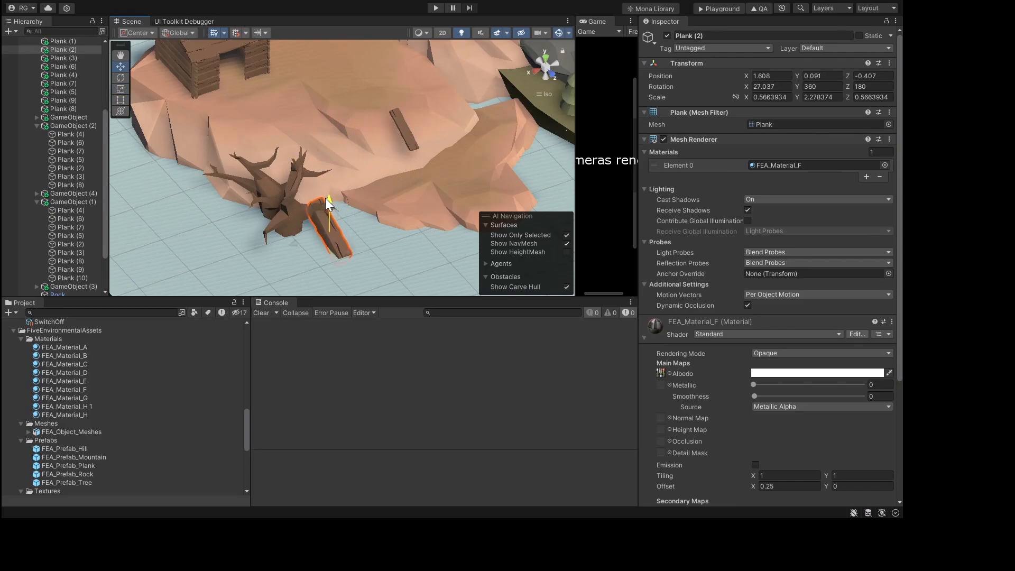
Step: Enlarge the plank by the roots to a scale of about 0.942, 3.789, 0.942 and set it at about X 1.516, Y 0.069, Z -0.636
{"action": "left_click_drag", "start_coordinate": [292, 243], "coordinate": [408, 193], "text": "alt"}
{"action": "key", "text": "r"}
{"action": "key", "text": "w"}
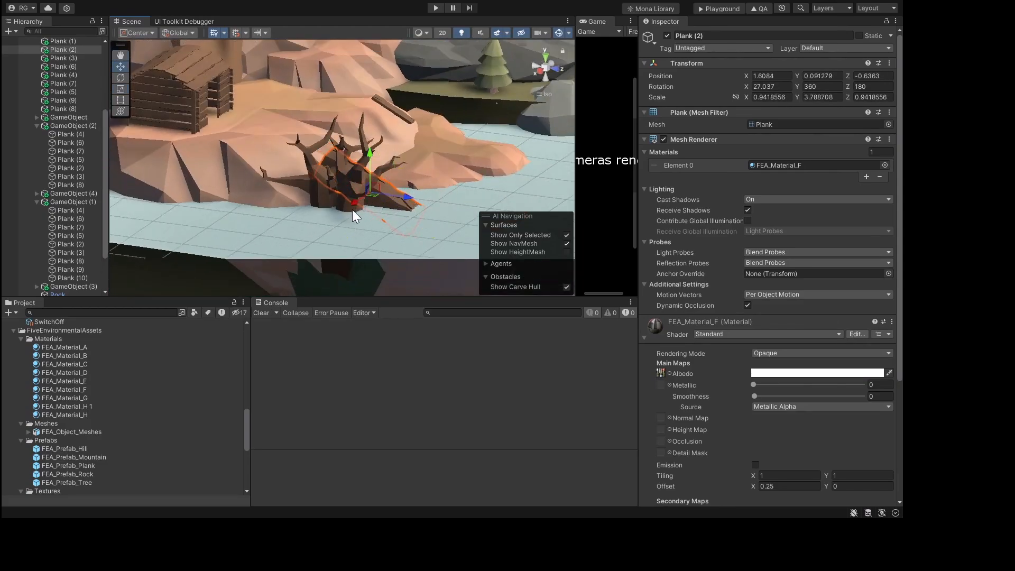
{"action": "left_click_drag", "start_coordinate": [369, 159], "coordinate": [254, 191]}
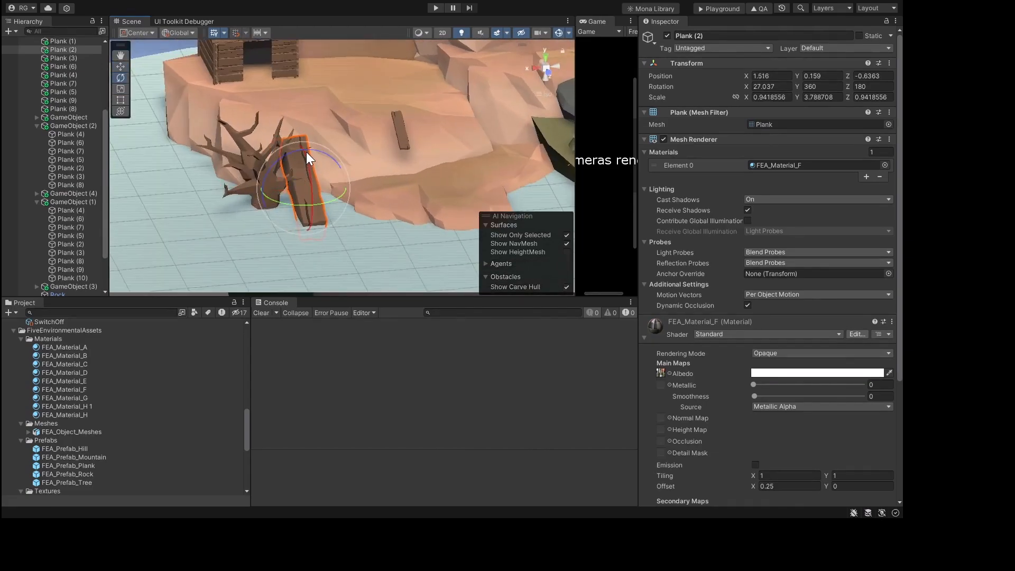
{"action": "left_click_drag", "start_coordinate": [303, 149], "coordinate": [306, 161]}
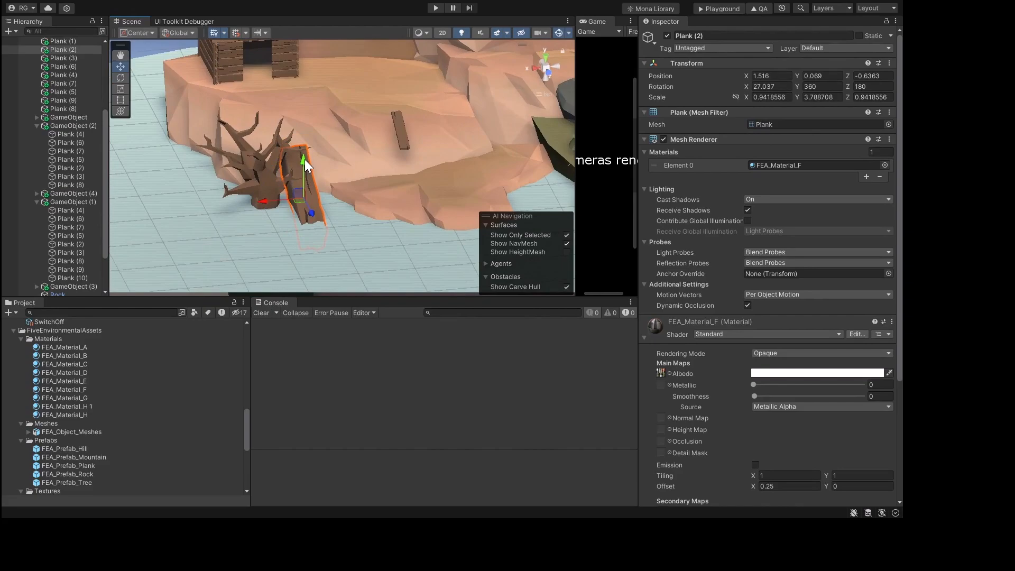
Step: Delete the leftover small plank on the hill's slope
{"action": "left_click", "coordinate": [404, 132]}
{"action": "key", "text": "Delete"}
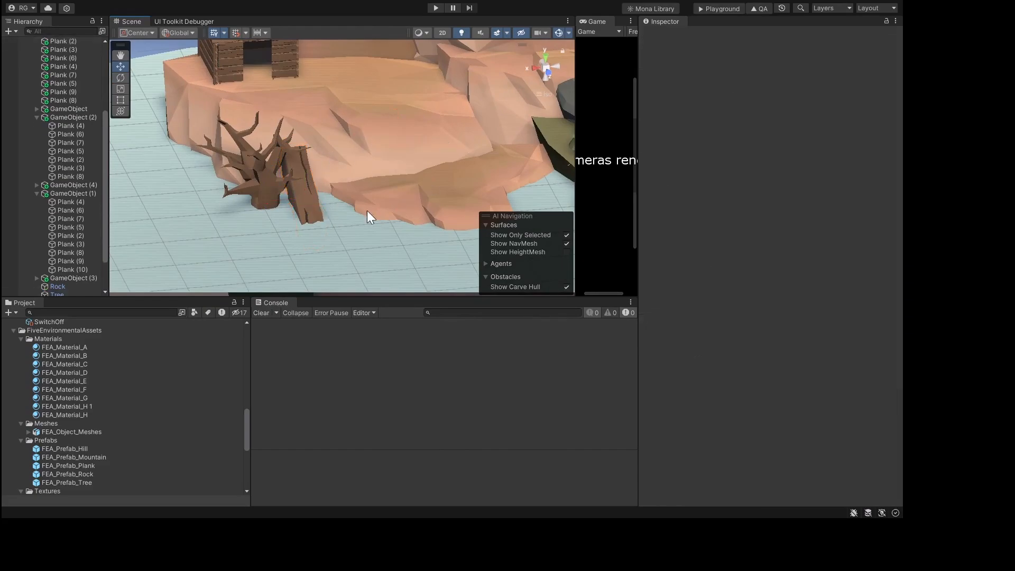
Step: Duplicate the large plank, rotate the copy to lie nearly flat and place it in front of the roots at about X 2.074, Y -0.027
{"action": "left_click", "coordinate": [305, 195]}
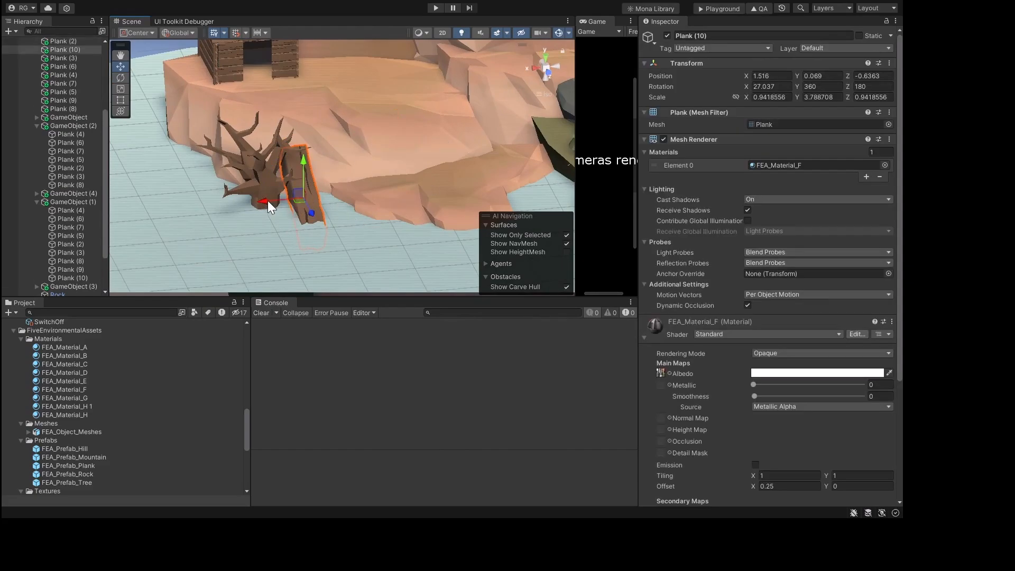
{"action": "left_click_drag", "start_coordinate": [269, 199], "coordinate": [249, 174]}
{"action": "key", "text": "e"}
{"action": "key", "text": "w"}
{"action": "left_click_drag", "start_coordinate": [215, 216], "coordinate": [202, 209]}
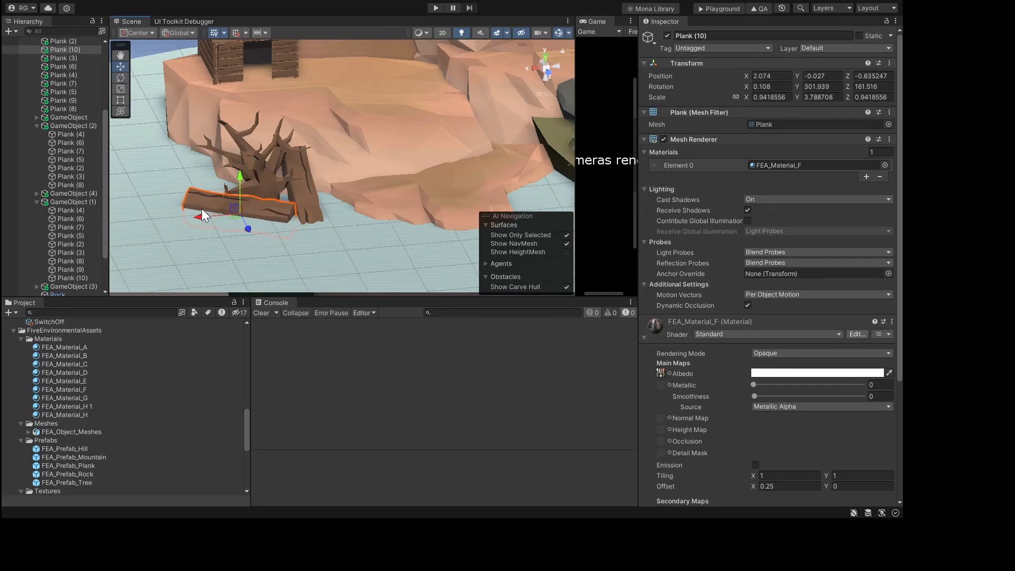
Step: Move the flattened grey mountain from behind the small tree to the open water in front, at about X 1.18, Z 1.37
{"action": "right_click_drag", "start_coordinate": [202, 208], "coordinate": [304, 209]}
{"action": "scroll", "coordinate": [432, 183], "scroll_direction": "down", "scroll_amount": 3}
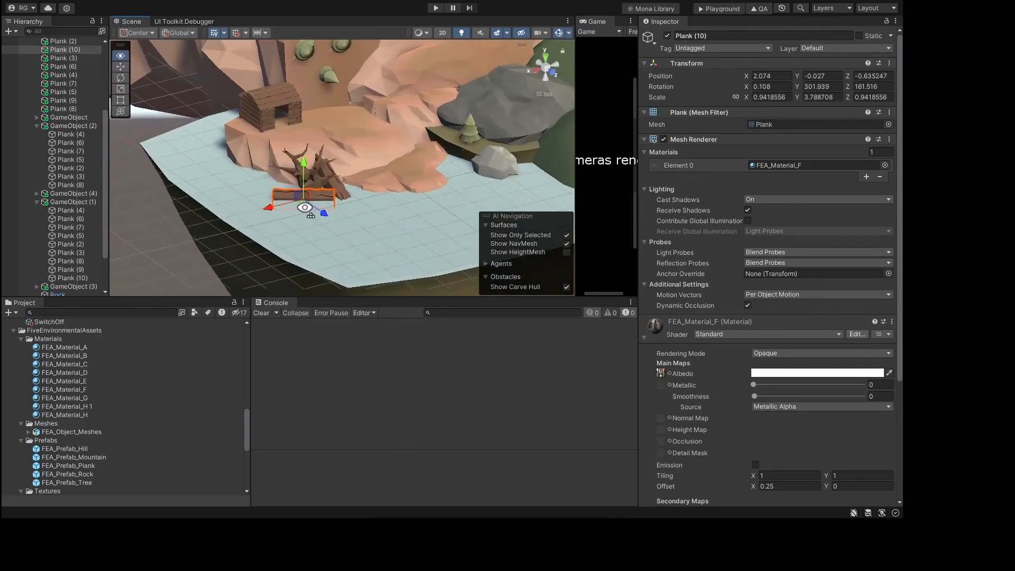
{"action": "middle_click_drag", "start_coordinate": [409, 139], "coordinate": [400, 199]}
{"action": "scroll", "coordinate": [388, 199], "scroll_direction": "up", "scroll_amount": 1}
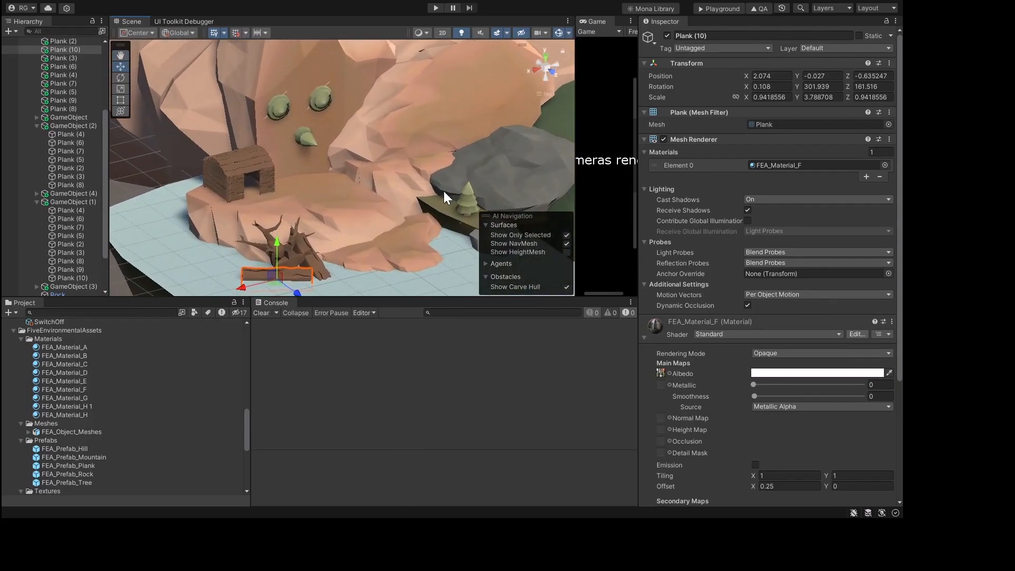
{"action": "left_click", "coordinate": [463, 203]}
{"action": "left_click", "coordinate": [470, 202]}
{"action": "middle_click_drag", "start_coordinate": [471, 203], "coordinate": [365, 177]}
{"action": "left_click", "coordinate": [442, 116]}
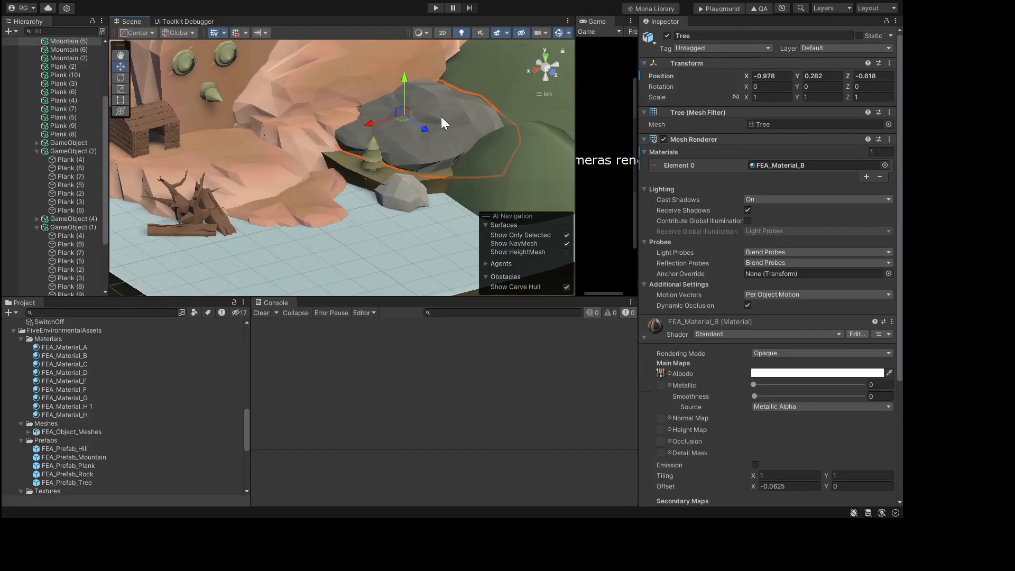
{"action": "right_click_drag", "start_coordinate": [423, 131], "coordinate": [417, 163]}
{"action": "left_click_drag", "start_coordinate": [443, 158], "coordinate": [409, 284]}
{"action": "middle_click_drag", "start_coordinate": [421, 235], "coordinate": [405, 126]}
{"action": "left_click_drag", "start_coordinate": [362, 149], "coordinate": [159, 141]}
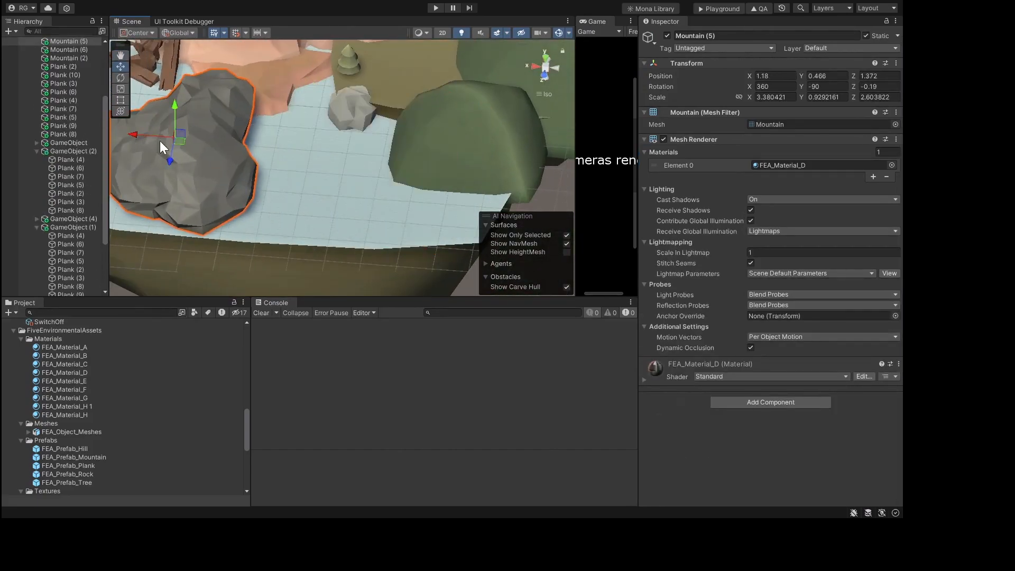
Step: Flip the grey mountain upside down to about 176.8 about Z and sink it into the water to about Y -0.248
{"action": "middle_click_drag", "start_coordinate": [159, 141], "coordinate": [303, 153]}
{"action": "key", "text": "e"}
{"action": "left_click_drag", "start_coordinate": [277, 129], "coordinate": [559, 205]}
{"action": "left_click_drag", "start_coordinate": [293, 137], "coordinate": [297, 120]}
{"action": "key", "text": "w"}
{"action": "left_click_drag", "start_coordinate": [270, 162], "coordinate": [383, 121], "text": "alt"}
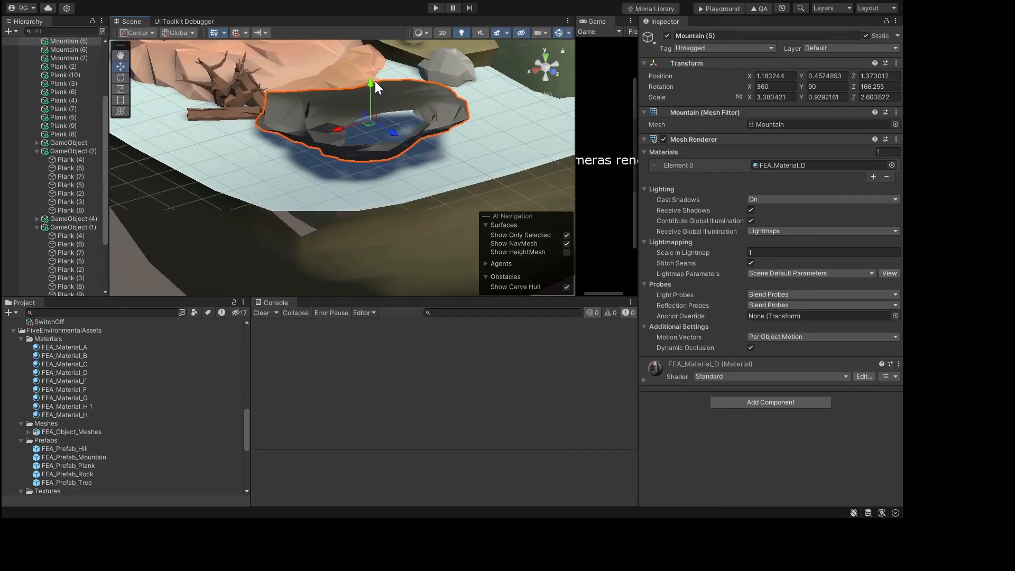
{"action": "left_click_drag", "start_coordinate": [375, 81], "coordinate": [315, 173]}
Step: Turn the upturned grey mountain to about 39.7 about Y and position it in the water at about X 1.65, Z 0.994
{"action": "key", "text": "e"}
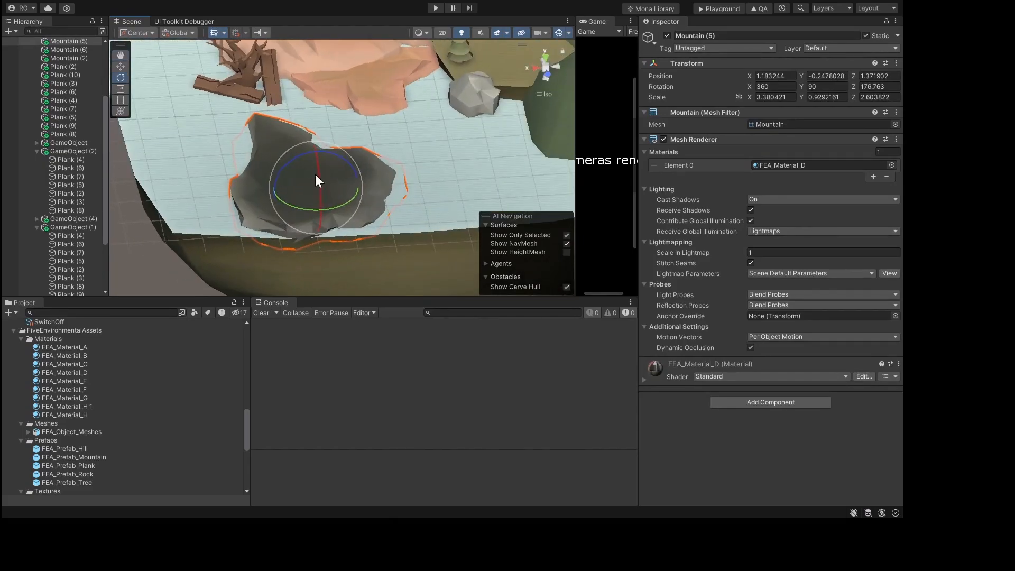
{"action": "left_click_drag", "start_coordinate": [319, 209], "coordinate": [403, 122]}
{"action": "key", "text": "w"}
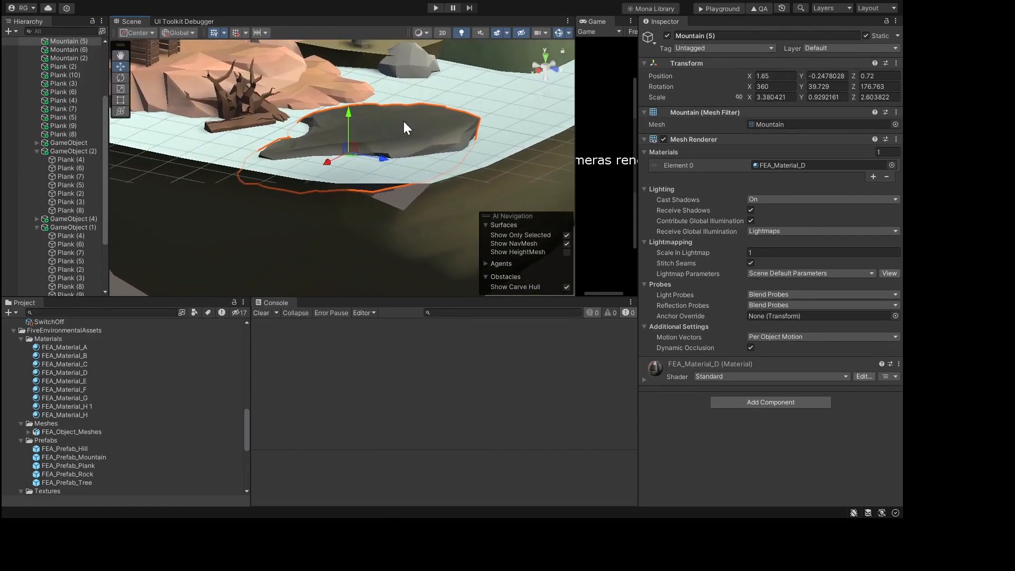
{"action": "left_click", "coordinate": [345, 118]}
{"action": "left_click_drag", "start_coordinate": [340, 120], "coordinate": [535, 193], "text": "alt"}
{"action": "left_click", "coordinate": [286, 183]}
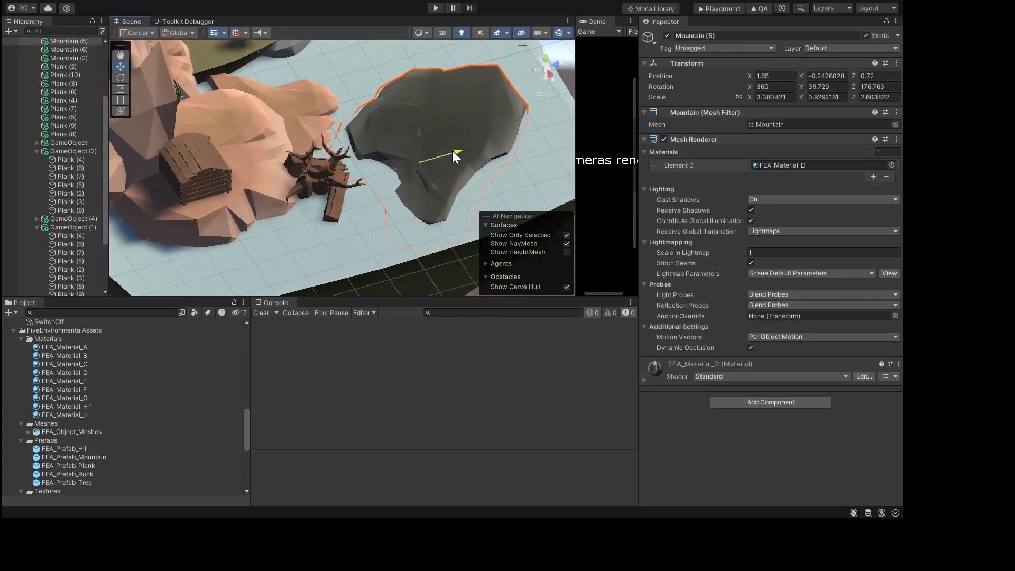
{"action": "left_click_drag", "start_coordinate": [452, 149], "coordinate": [473, 150]}
{"action": "scroll", "coordinate": [393, 186], "scroll_direction": "down", "scroll_amount": 4}
{"action": "left_click_drag", "start_coordinate": [402, 192], "coordinate": [334, 196], "text": "alt"}
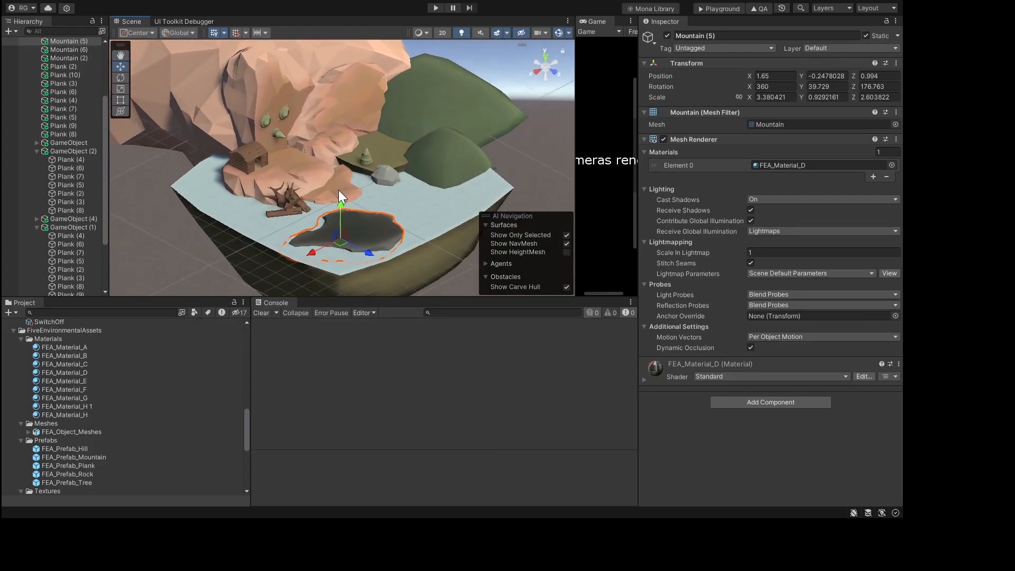
Step: Rotate the huge background mountain behind the hut to about -224.8 about Y
{"action": "left_click", "coordinate": [366, 158]}
{"action": "left_click", "coordinate": [164, 108]}
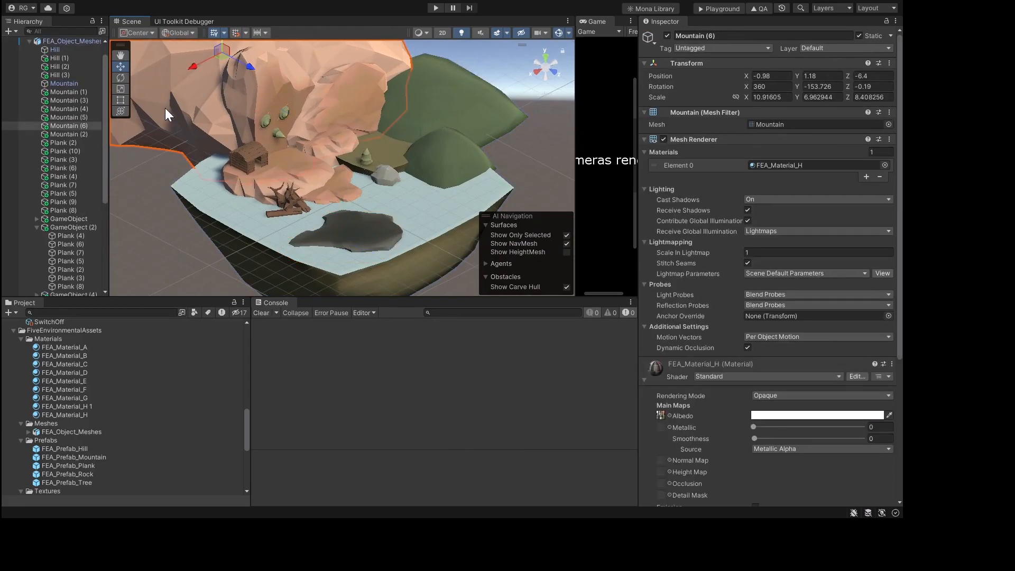
{"action": "scroll", "coordinate": [220, 114], "scroll_direction": "down", "scroll_amount": 3}
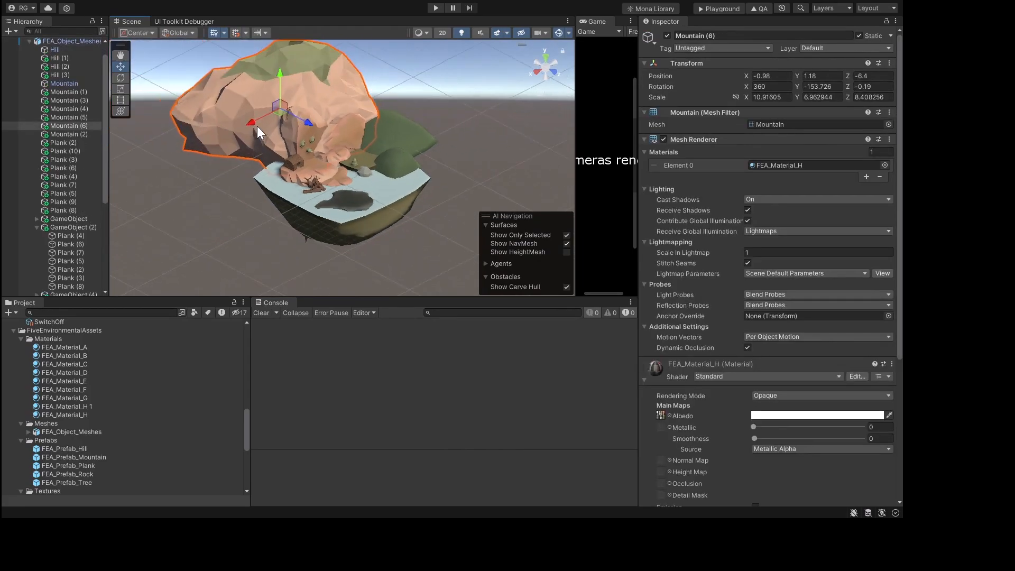
{"action": "key", "text": "e"}
{"action": "left_click_drag", "start_coordinate": [254, 125], "coordinate": [342, 134]}
{"action": "scroll", "coordinate": [342, 133], "scroll_direction": "up", "scroll_amount": 5}
{"action": "middle_click_drag", "start_coordinate": [260, 118], "coordinate": [335, 217]}
{"action": "right_click_drag", "start_coordinate": [336, 217], "coordinate": [411, 193]}
{"action": "middle_click_drag", "start_coordinate": [411, 193], "coordinate": [329, 152]}
{"action": "scroll", "coordinate": [341, 188], "scroll_direction": "down", "scroll_amount": 2}
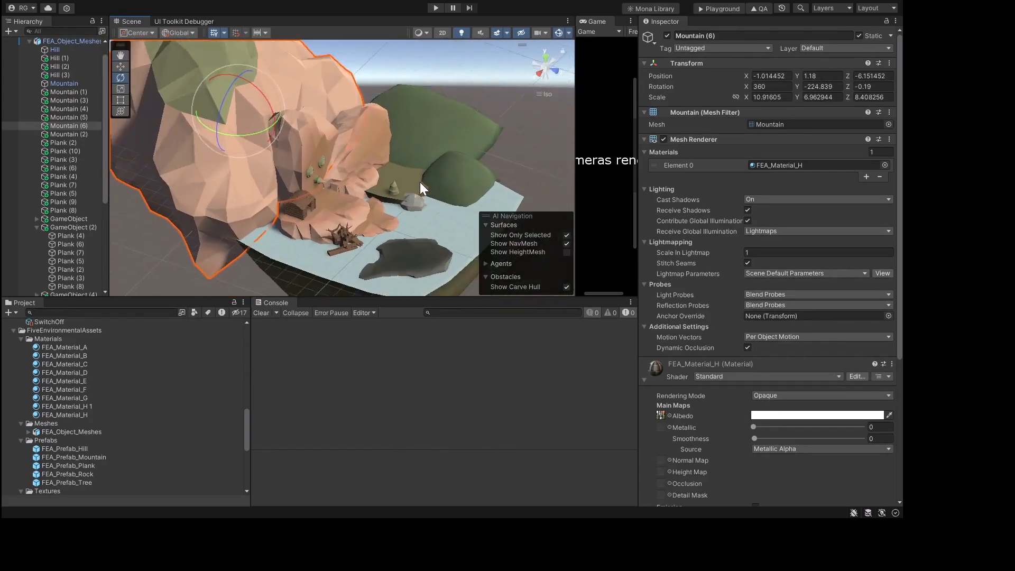
{"action": "right_click_drag", "start_coordinate": [344, 189], "coordinate": [401, 179]}
{"action": "left_click", "coordinate": [394, 240]}
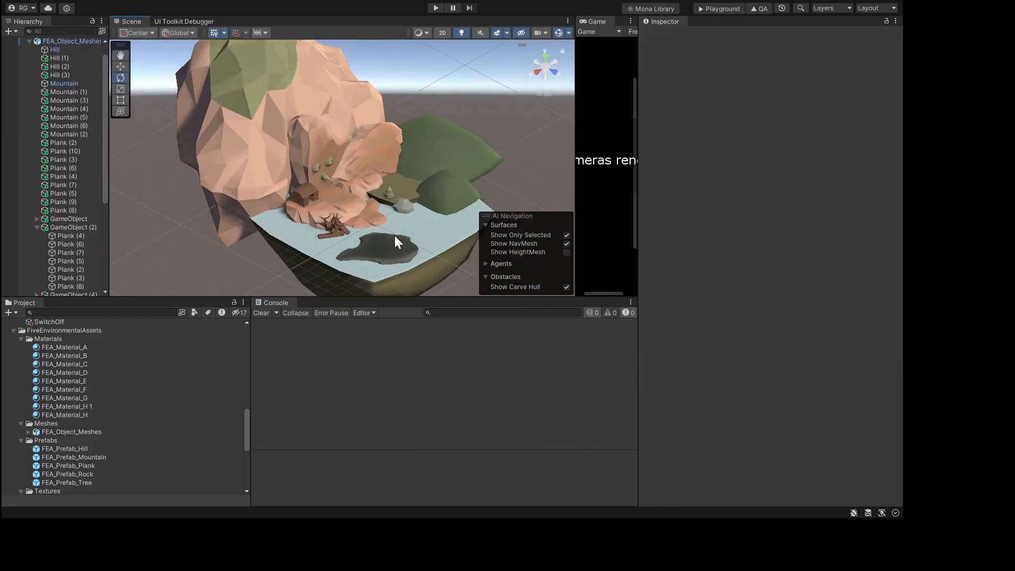
Step: Duplicate the flat grey rock in the water and raise the copy to about Y 0.15
{"action": "middle_click_drag", "start_coordinate": [394, 247], "coordinate": [367, 193]}
{"action": "scroll", "coordinate": [367, 193], "scroll_direction": "up", "scroll_amount": 3}
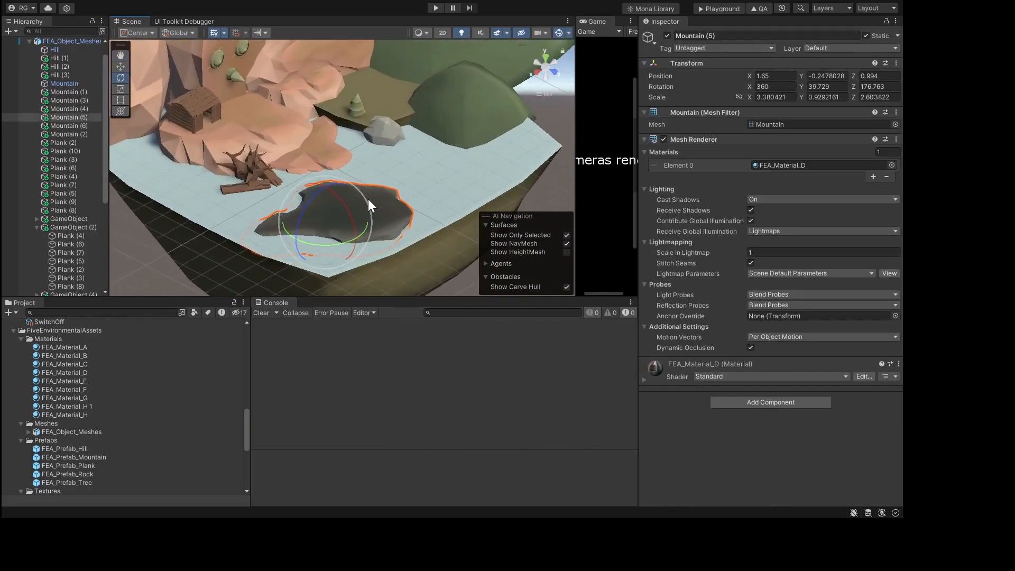
{"action": "key", "text": "ctrl+d"}
{"action": "key", "text": "w"}
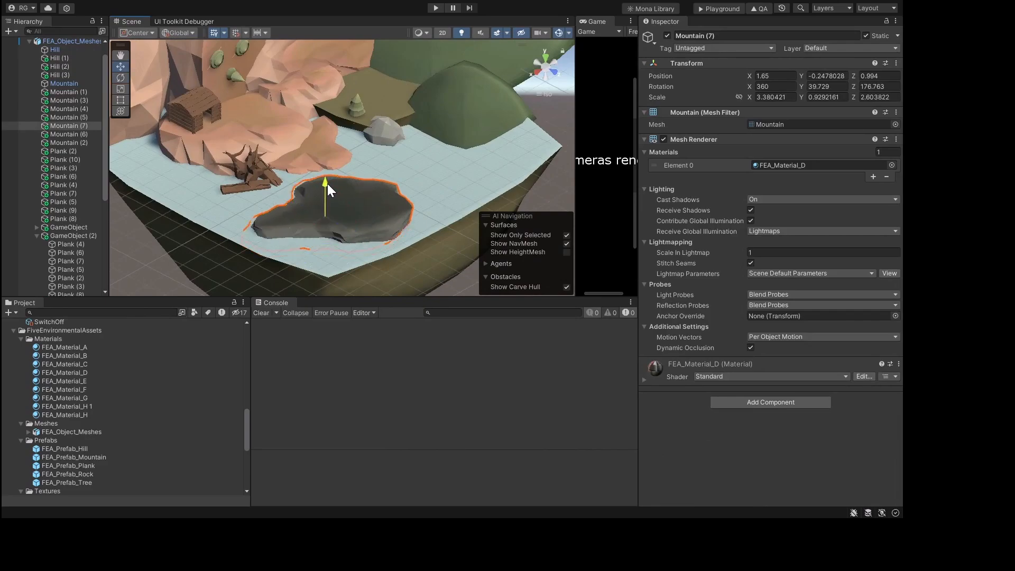
{"action": "left_click_drag", "start_coordinate": [328, 183], "coordinate": [325, 165]}
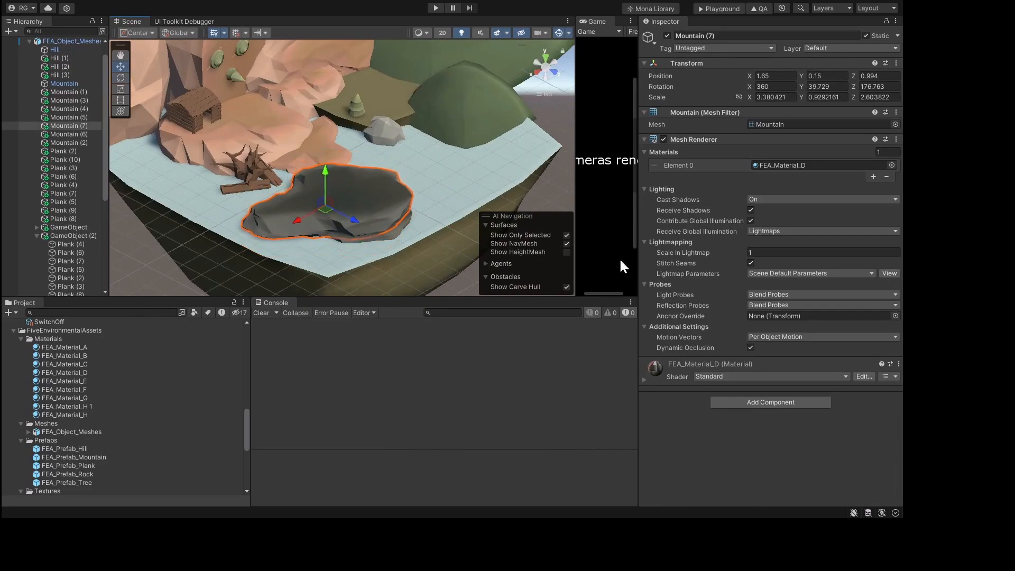
Step: Open FEA_TextureMap, the albedo texture of the raised rock's material, enlarge its preview and lock the Inspector on it
{"action": "left_click", "coordinate": [651, 370]}
{"action": "scroll", "coordinate": [756, 407], "scroll_direction": "down", "scroll_amount": 5}
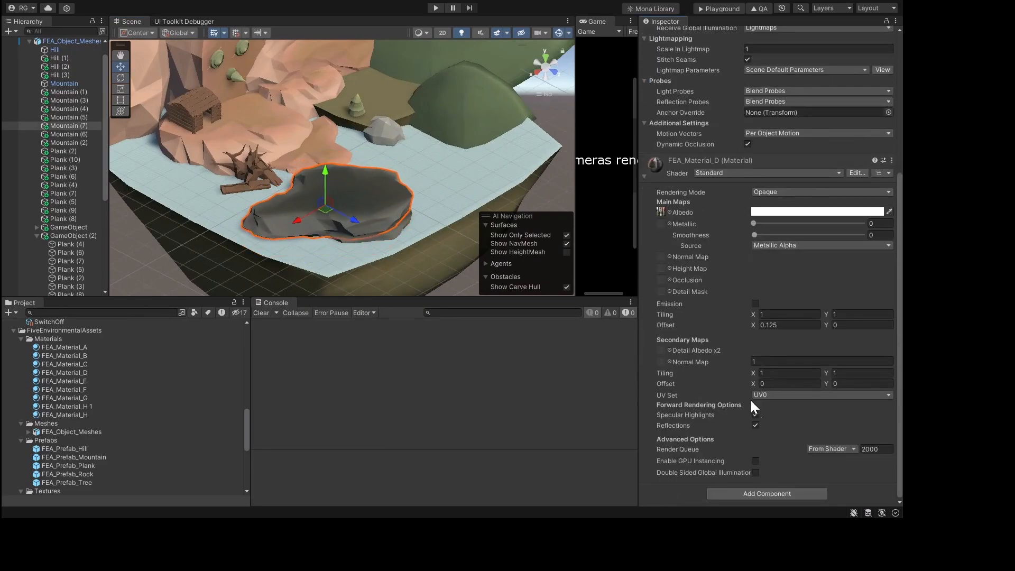
{"action": "left_click", "coordinate": [659, 212]}
{"action": "left_click", "coordinate": [73, 491]}
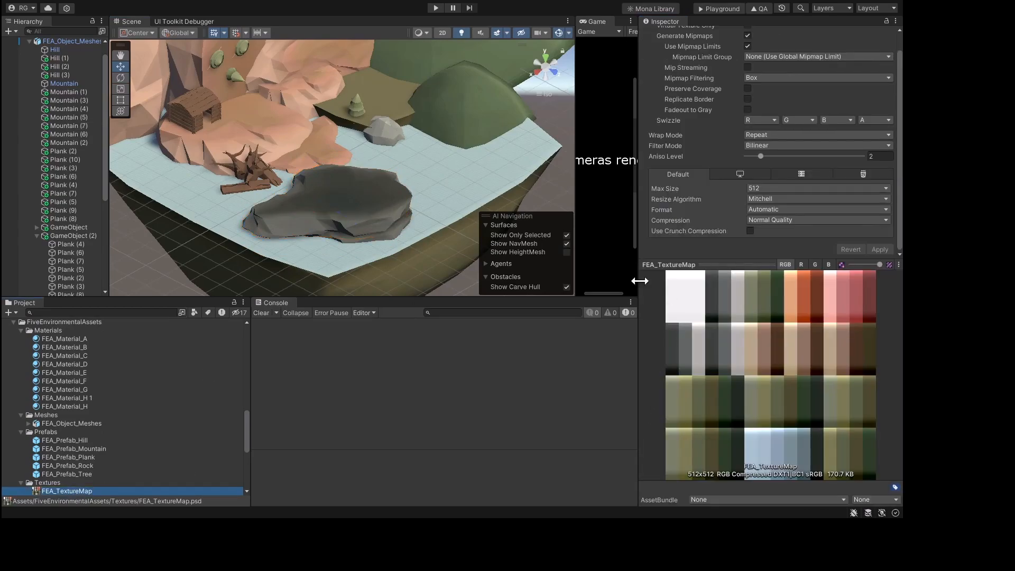
{"action": "left_click_drag", "start_coordinate": [635, 272], "coordinate": [614, 244]}
{"action": "left_click_drag", "start_coordinate": [628, 145], "coordinate": [630, 158]}
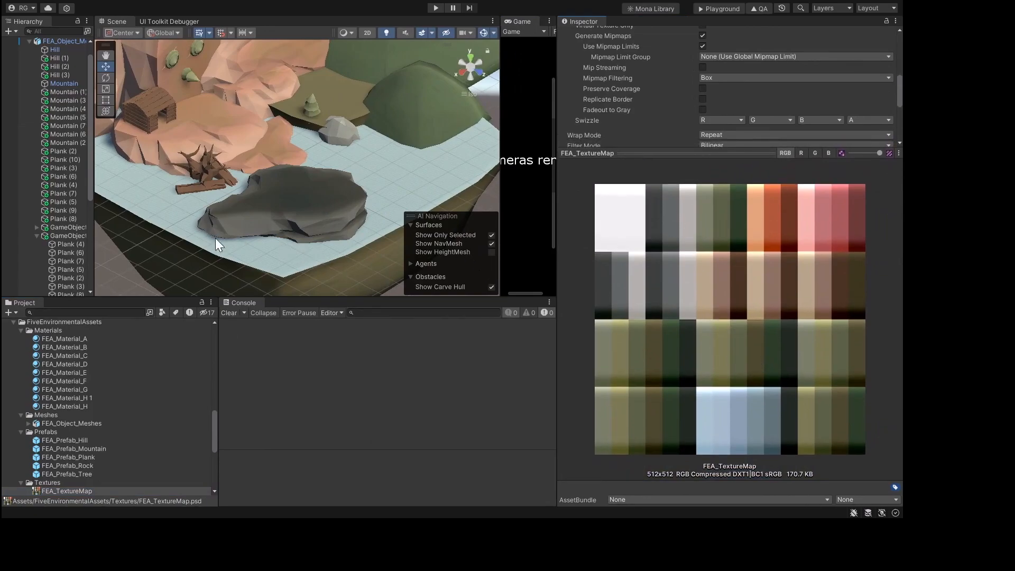
{"action": "scroll", "coordinate": [263, 222], "scroll_direction": "up", "scroll_amount": 2}
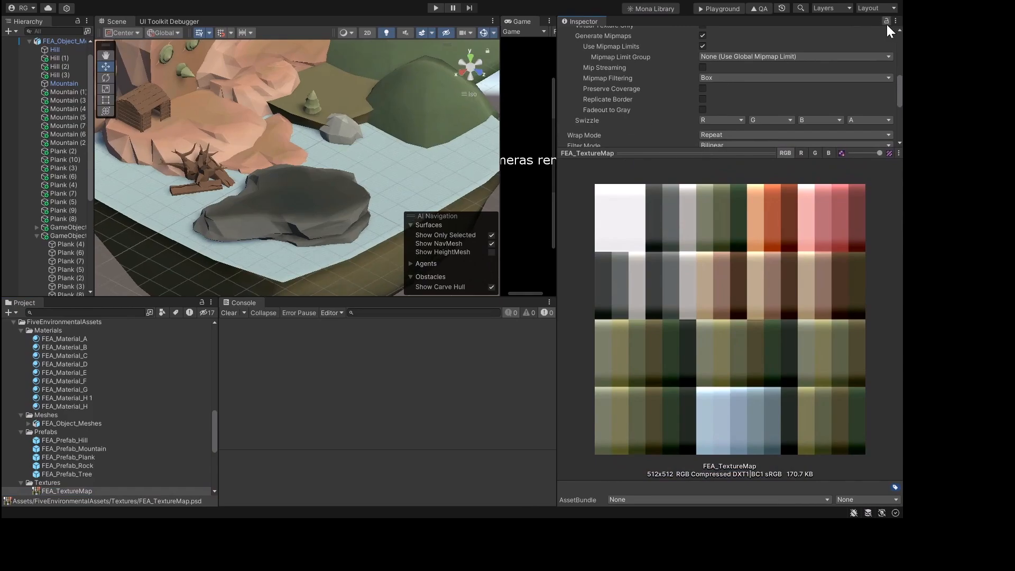
Step: Shrink the raised rock copy to a small boulder and move it to the wide end of the flat rock
{"action": "left_click", "coordinate": [296, 216]}
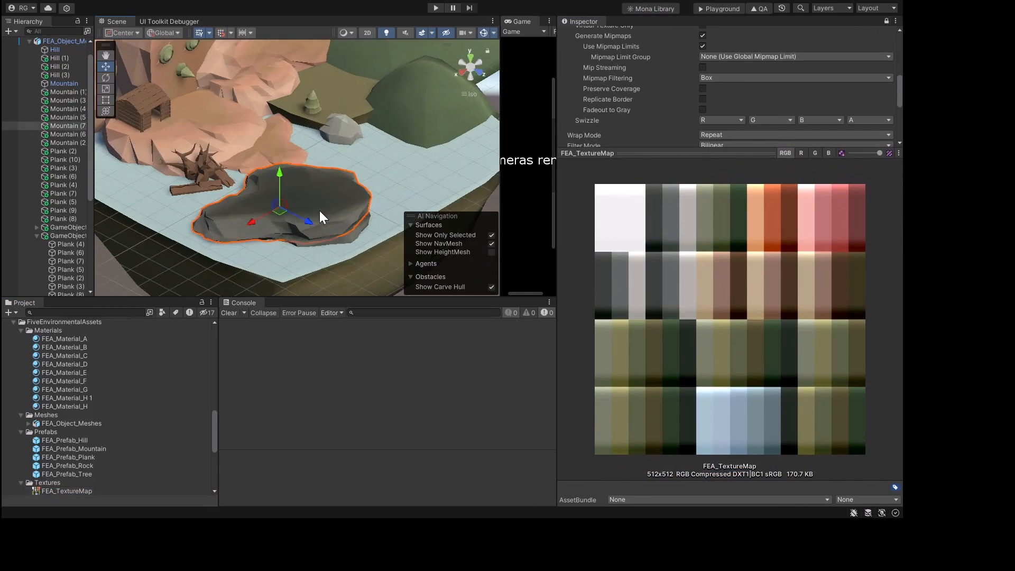
{"action": "left_click_drag", "start_coordinate": [281, 182], "coordinate": [415, 372]}
{"action": "key", "text": "e"}
{"action": "key", "text": "r"}
{"action": "left_click_drag", "start_coordinate": [281, 208], "coordinate": [276, 236]}
{"action": "scroll", "coordinate": [269, 228], "scroll_direction": "up", "scroll_amount": 1}
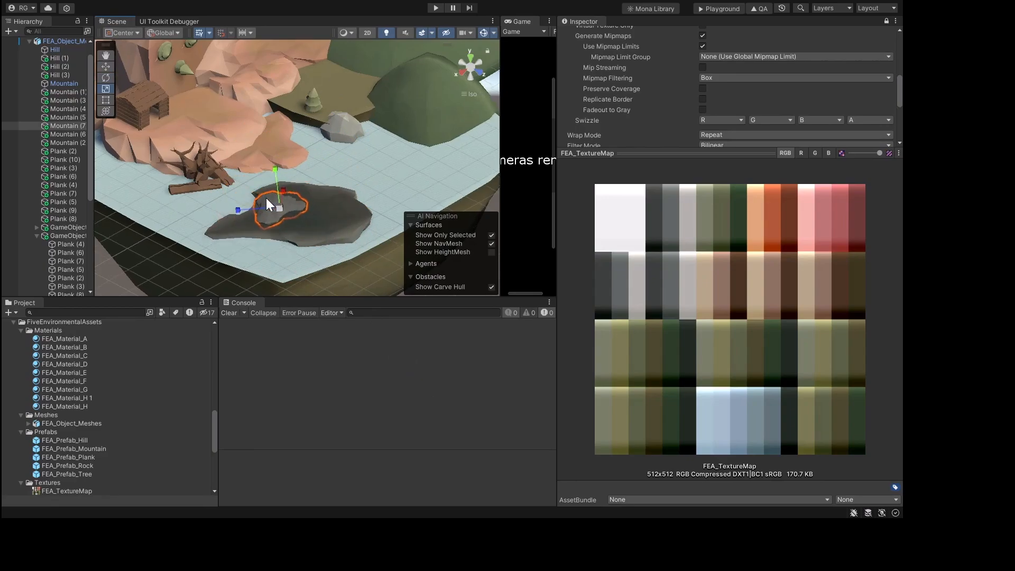
{"action": "key", "text": "f"}
{"action": "key", "text": "w"}
{"action": "left_click_drag", "start_coordinate": [267, 185], "coordinate": [371, 136]}
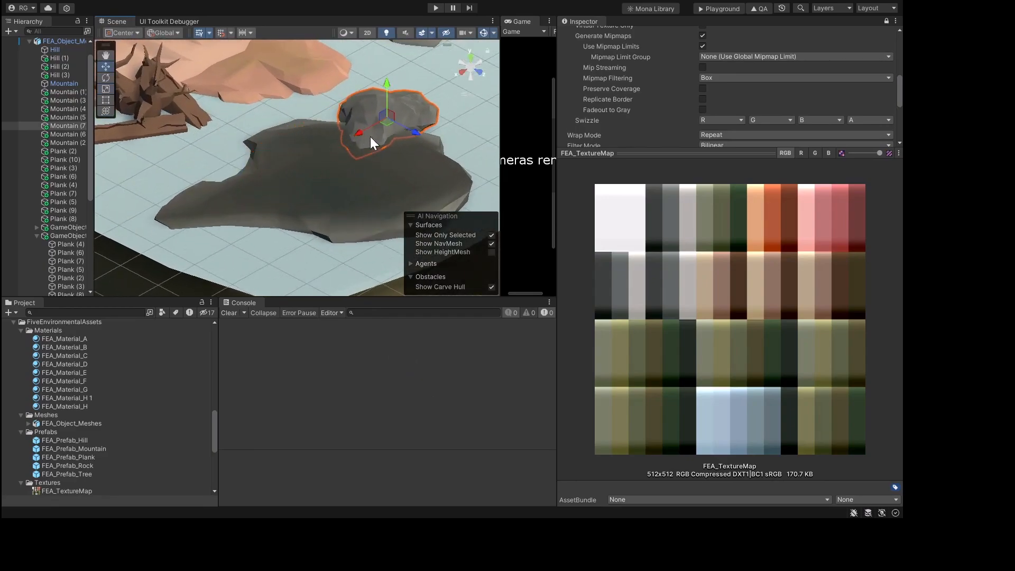
Step: Tilt the small boulder upright and set it against the outer edge of the flat rock
{"action": "middle_click_drag", "start_coordinate": [407, 144], "coordinate": [316, 189]}
{"action": "left_click_drag", "start_coordinate": [315, 189], "coordinate": [245, 144], "text": "alt"}
{"action": "left_click_drag", "start_coordinate": [330, 142], "coordinate": [424, 107]}
{"action": "key", "text": "e"}
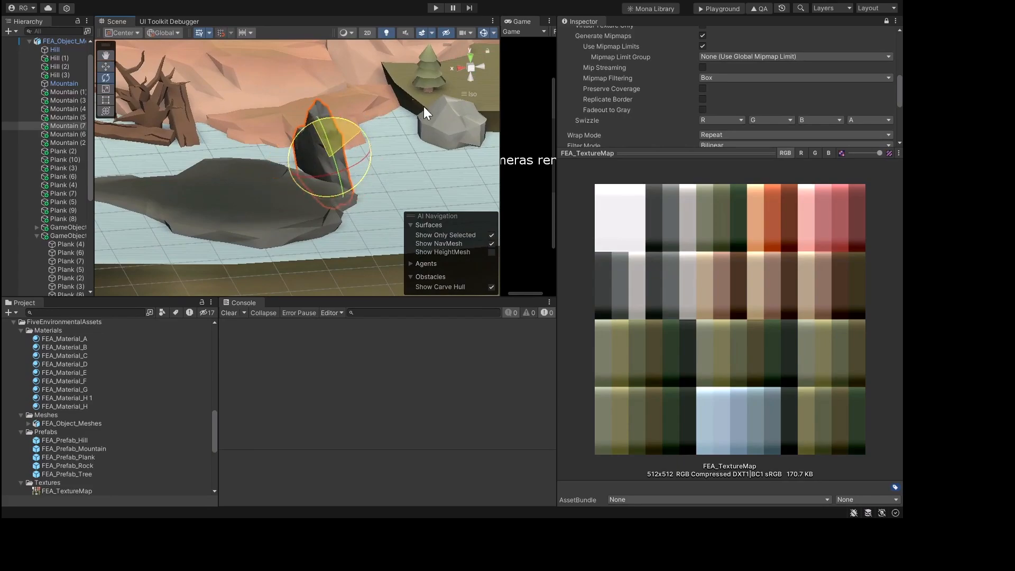
{"action": "key", "text": "w"}
{"action": "left_click_drag", "start_coordinate": [330, 118], "coordinate": [239, 207]}
{"action": "left_click_drag", "start_coordinate": [336, 194], "coordinate": [294, 244]}
{"action": "key", "text": "e"}
{"action": "key", "text": "w"}
Step: Duplicate the small boulder, turn the copy and place it beside the first along the flat rock's wide end
{"action": "right_click_drag", "start_coordinate": [391, 215], "coordinate": [267, 256]}
{"action": "key", "text": "ctrl+d"}
{"action": "left_click_drag", "start_coordinate": [245, 262], "coordinate": [481, 194]}
{"action": "key", "text": "e"}
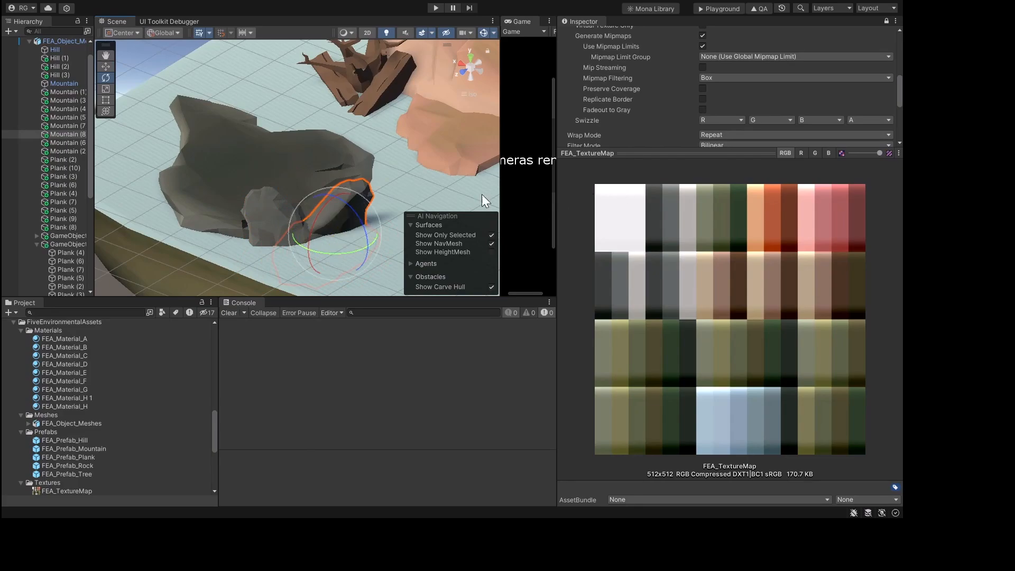
{"action": "left_click_drag", "start_coordinate": [362, 222], "coordinate": [444, 120]}
{"action": "right_click_drag", "start_coordinate": [318, 190], "coordinate": [428, 264]}
{"action": "right_click_drag", "start_coordinate": [306, 230], "coordinate": [331, 218]}
{"action": "key", "text": "w"}
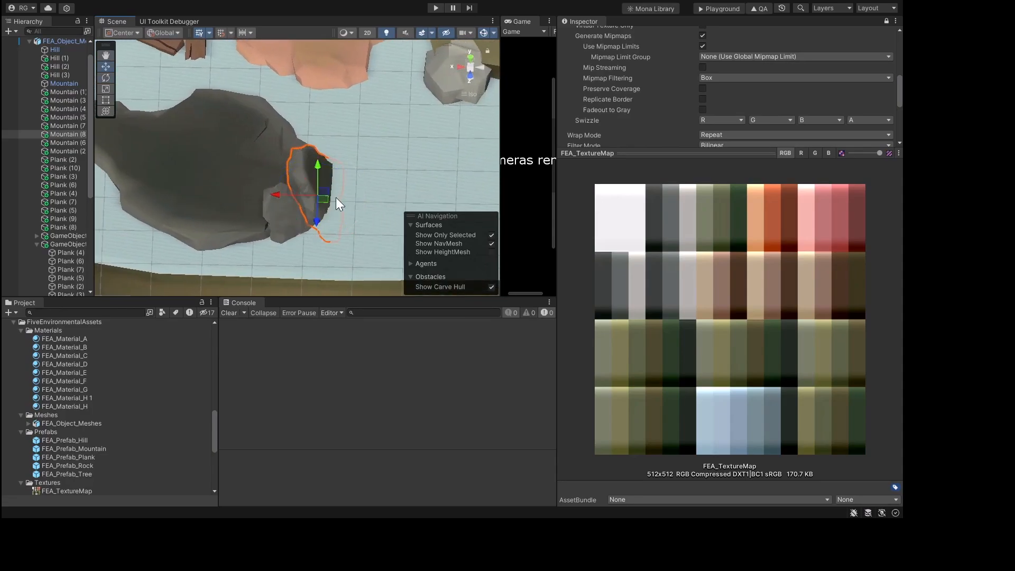
Step: Duplicate the boulder once more, then turn and tilt the copy to continue the row around the flat rock's edge
{"action": "left_click_drag", "start_coordinate": [289, 202], "coordinate": [143, 156], "text": "alt"}
{"action": "right_click_drag", "start_coordinate": [143, 157], "coordinate": [133, 176]}
{"action": "key", "text": "ctrl+d"}
{"action": "left_click_drag", "start_coordinate": [271, 220], "coordinate": [360, 222]}
{"action": "key", "text": "e"}
{"action": "left_click_drag", "start_coordinate": [351, 181], "coordinate": [222, 340]}
{"action": "left_click_drag", "start_coordinate": [343, 227], "coordinate": [398, 231]}
{"action": "left_click_drag", "start_coordinate": [379, 190], "coordinate": [369, 127]}
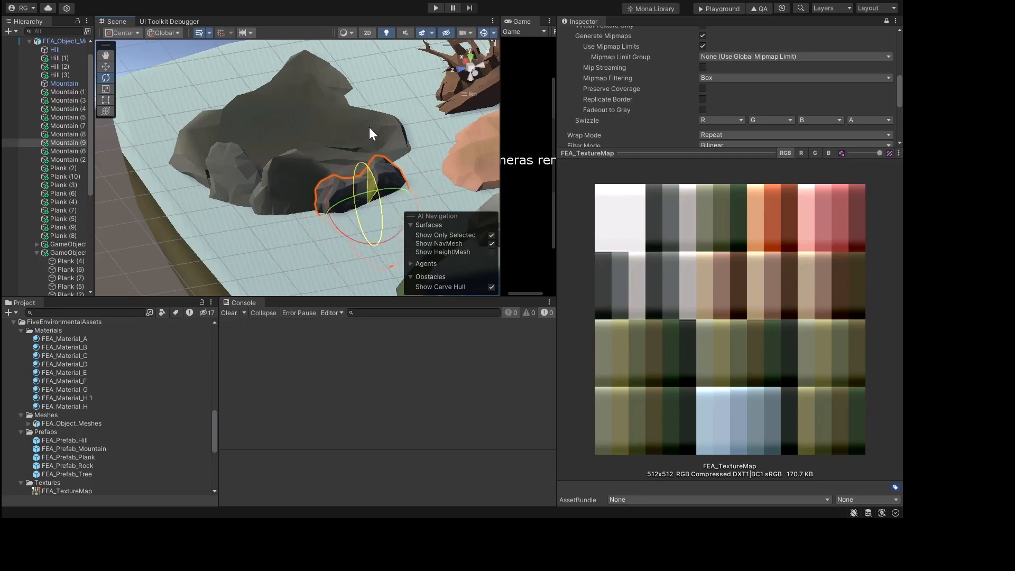
{"action": "right_click_drag", "start_coordinate": [368, 127], "coordinate": [210, 267]}
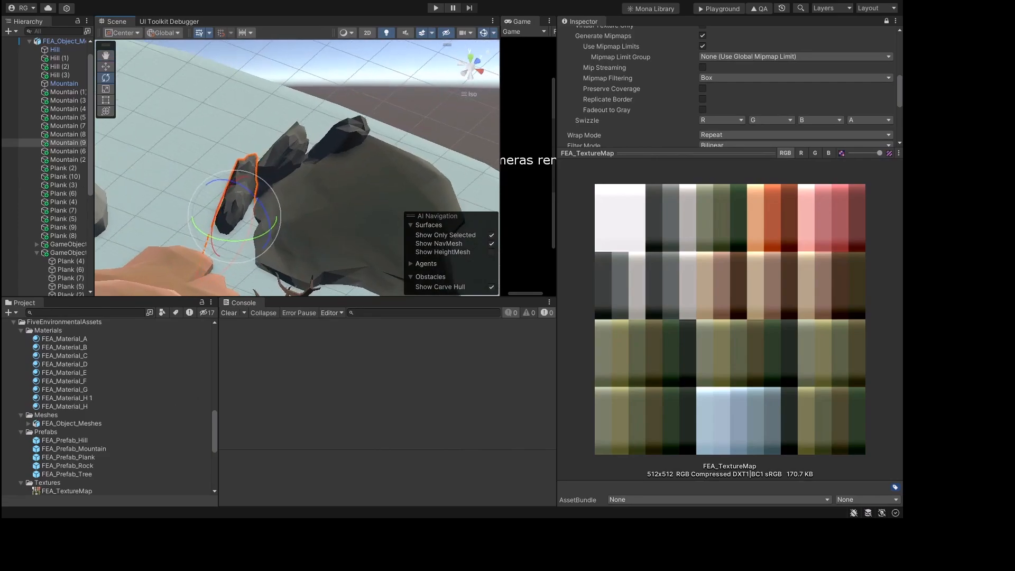
{"action": "left_click_drag", "start_coordinate": [215, 240], "coordinate": [283, 232]}
{"action": "key", "text": "w"}
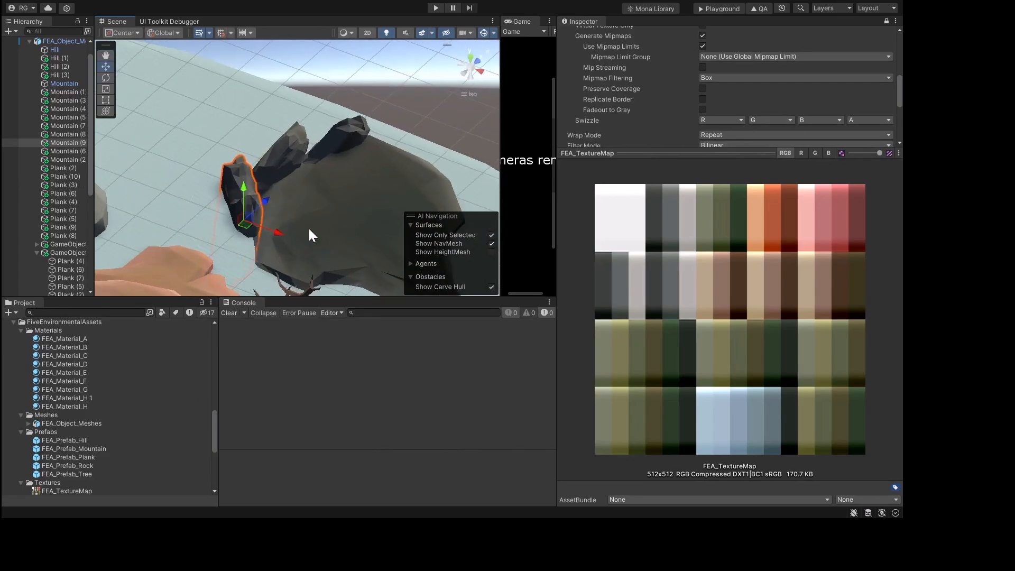
Step: Duplicate the large flat rock, raise the copy and scale it down evenly to about 1.77, 0.486, 1.36
{"action": "right_click_drag", "start_coordinate": [308, 229], "coordinate": [96, 138]}
{"action": "scroll", "coordinate": [299, 212], "scroll_direction": "down", "scroll_amount": 8}
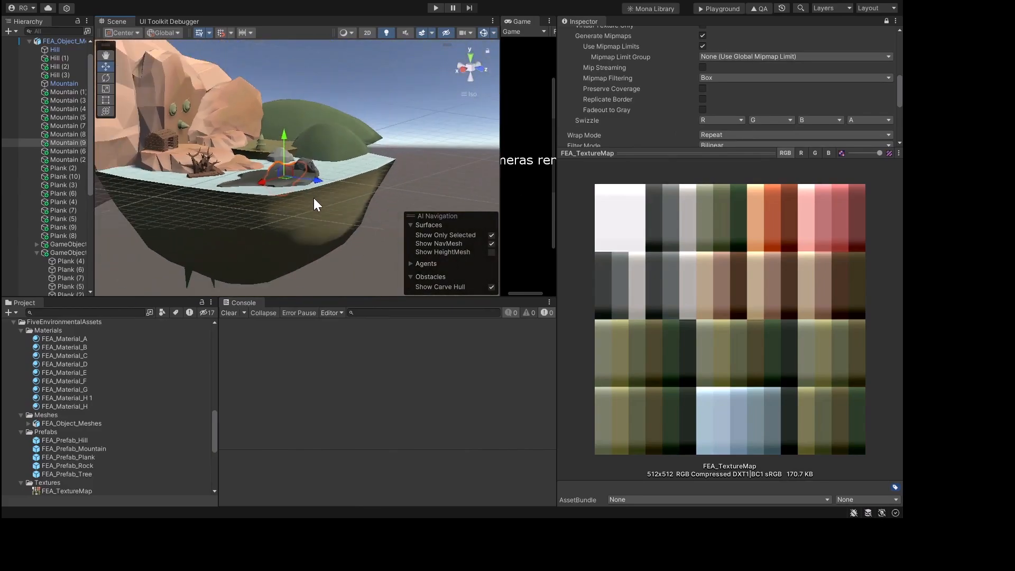
{"action": "left_click", "coordinate": [430, 165]}
{"action": "scroll", "coordinate": [301, 206], "scroll_direction": "up", "scroll_amount": 8}
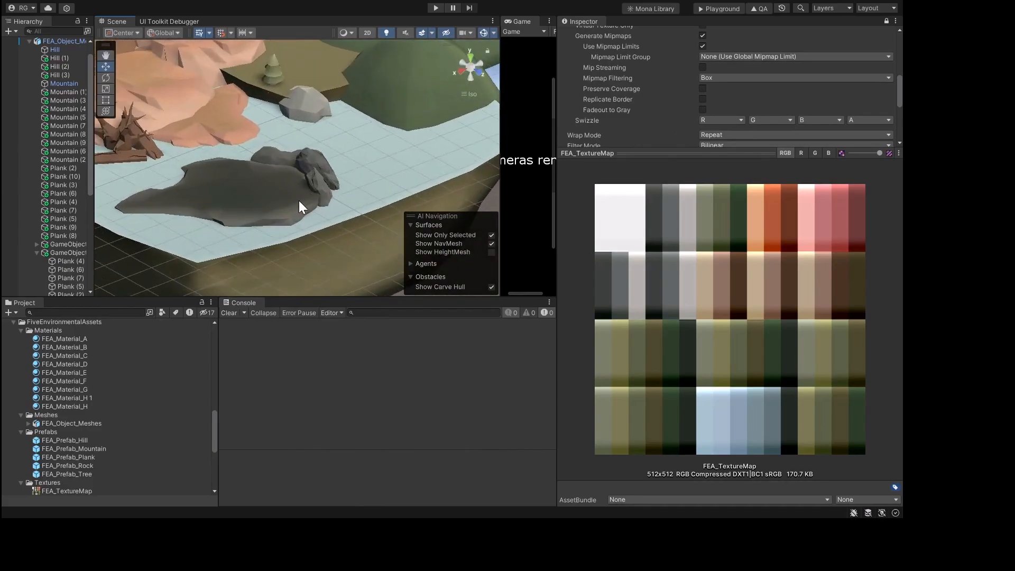
{"action": "scroll", "coordinate": [371, 210], "scroll_direction": "up", "scroll_amount": 2}
{"action": "scroll", "coordinate": [339, 182], "scroll_direction": "up", "scroll_amount": 3}
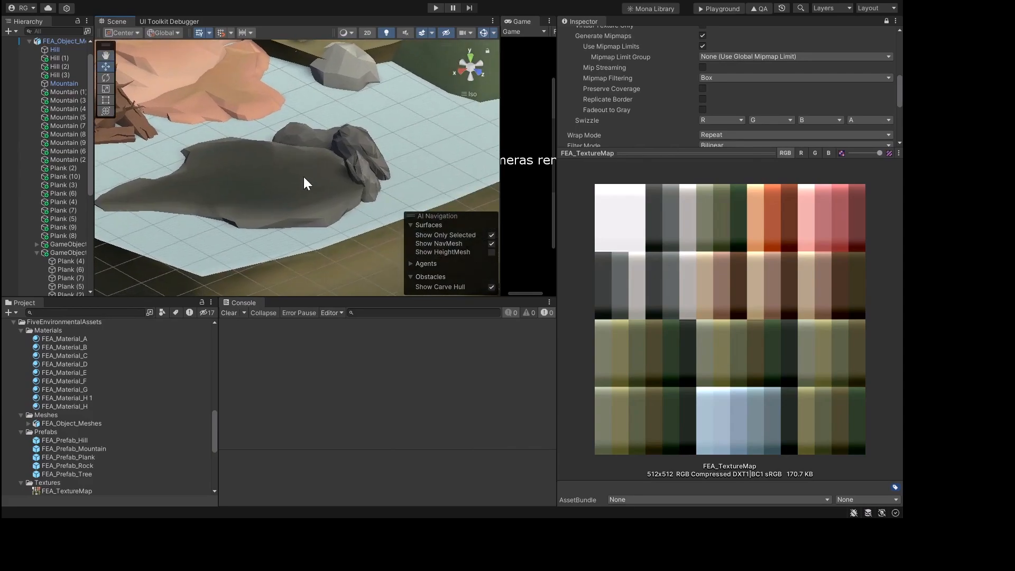
{"action": "left_click", "coordinate": [299, 179]}
{"action": "key", "text": "ctrl+d"}
{"action": "left_click_drag", "start_coordinate": [219, 163], "coordinate": [221, 140]}
{"action": "key", "text": "r"}
{"action": "mouse_move", "coordinate": [219, 180]}
{"action": "left_mouse_down"}
{"action": "mouse_move", "coordinate": [211, 193]}
{"action": "mouse_move", "coordinate": [207, 179]}
{"action": "mouse_move", "coordinate": [236, 172]}
{"action": "left_mouse_up"}
Step: Position the smaller flat rock as an upper tier at about X 0.991, Y 0.081, Z 1.014
{"action": "key", "text": "w"}
{"action": "mouse_move", "coordinate": [262, 122]}
{"action": "left_mouse_down"}
{"action": "mouse_move", "coordinate": [263, 139]}
{"action": "mouse_move", "coordinate": [267, 122]}
{"action": "left_mouse_up"}
{"action": "right_click_drag", "start_coordinate": [225, 149], "coordinate": [181, 345]}
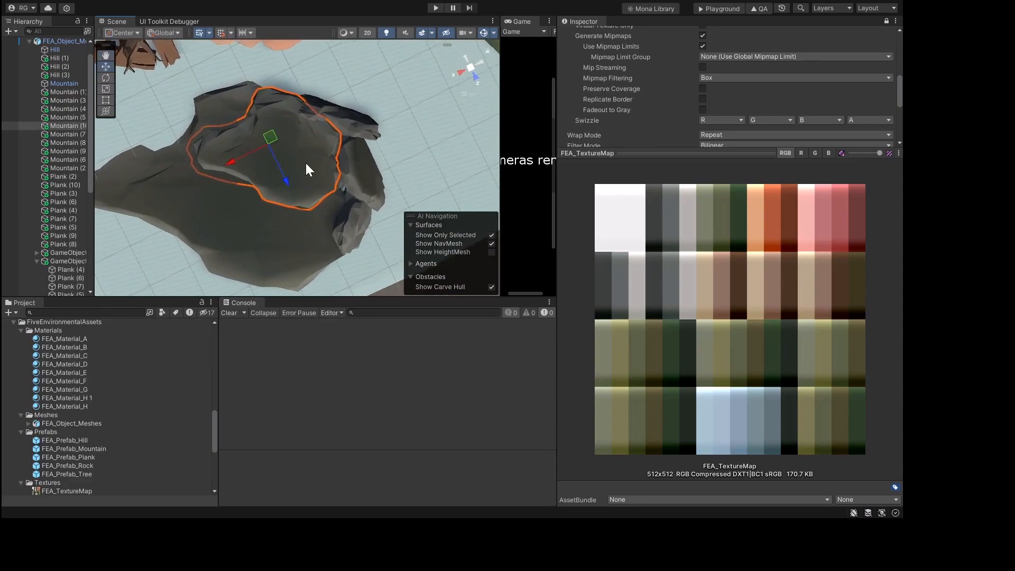
{"action": "scroll", "coordinate": [306, 162], "scroll_direction": "down", "scroll_amount": 3}
{"action": "middle_click_drag", "start_coordinate": [286, 174], "coordinate": [320, 151]}
{"action": "scroll", "coordinate": [320, 150], "scroll_direction": "up", "scroll_amount": 3}
Step: Unlock the Inspector, show the large base rock's transform values and set its Y position to -0.24
{"action": "left_click", "coordinate": [215, 128]}
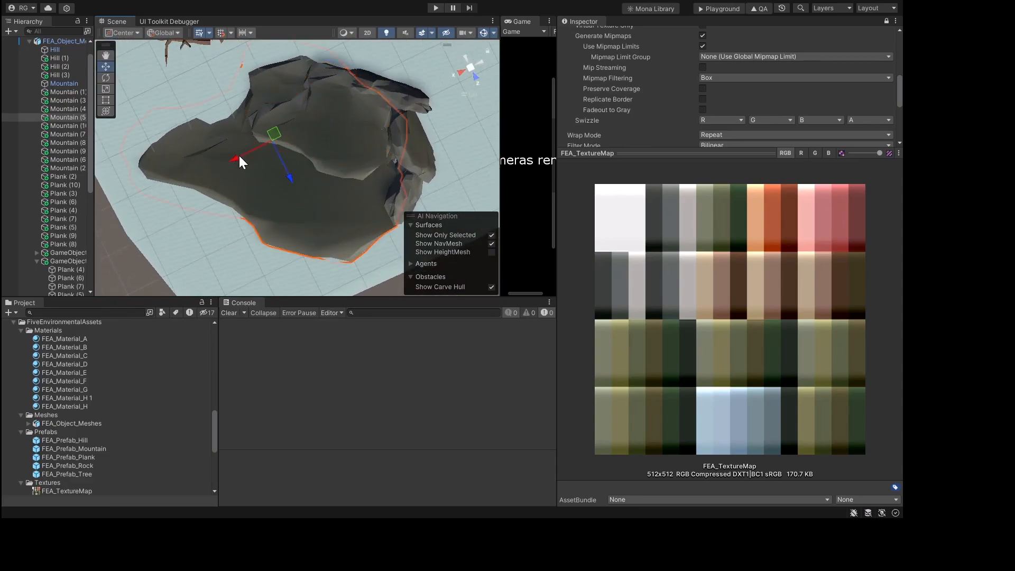
{"action": "scroll", "coordinate": [775, 74], "scroll_direction": "up", "scroll_amount": 5}
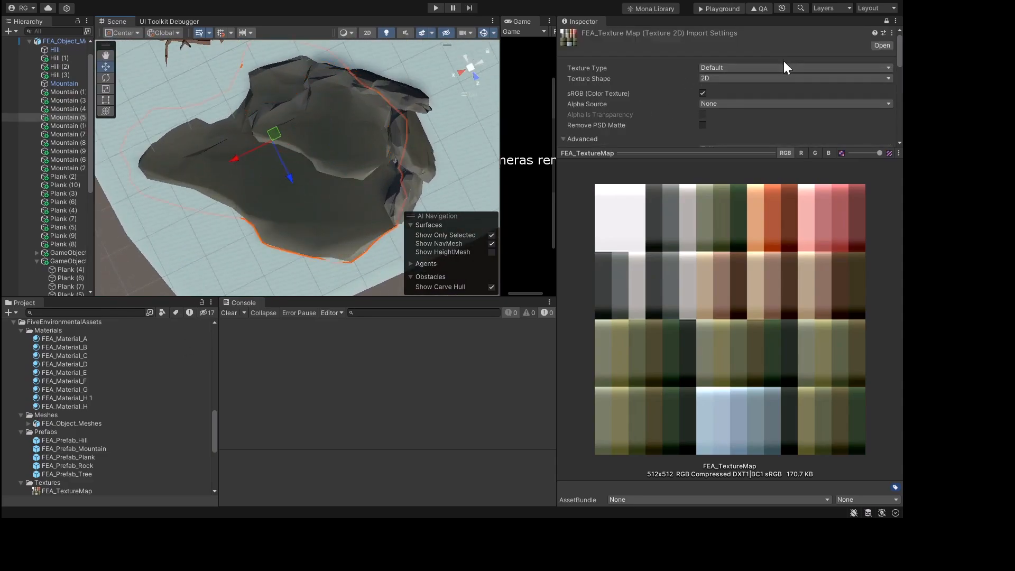
{"action": "left_click", "coordinate": [888, 21]}
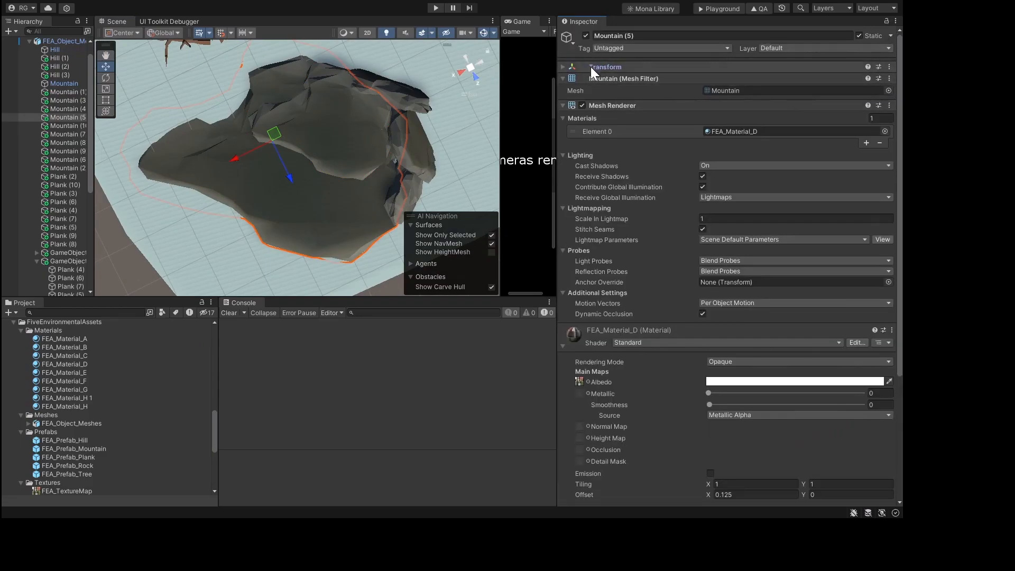
{"action": "left_click", "coordinate": [267, 195]}
{"action": "left_click", "coordinate": [266, 194]}
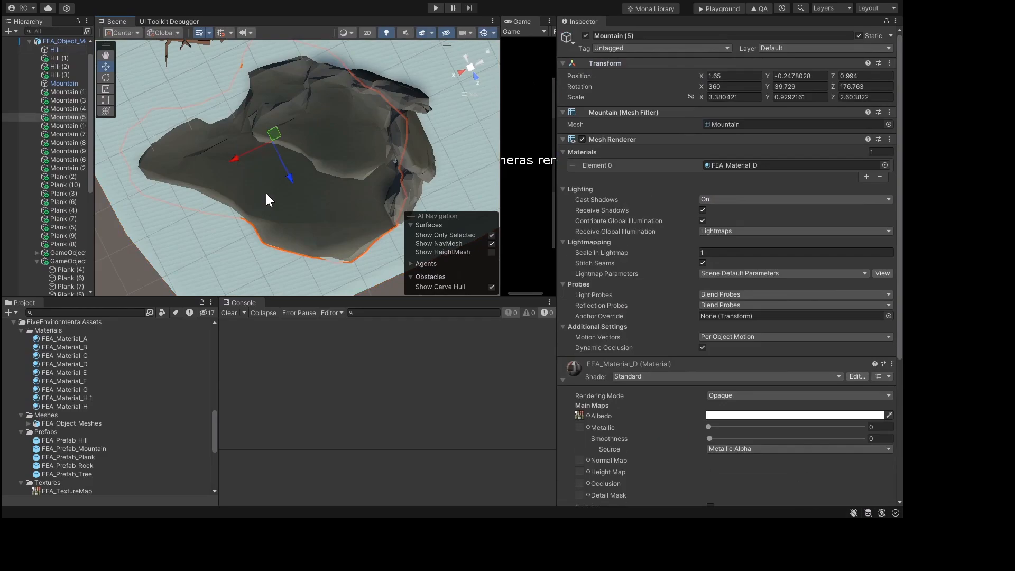
{"action": "left_click_drag", "start_coordinate": [765, 74], "coordinate": [783, 97]}
{"action": "left_click_drag", "start_coordinate": [256, 185], "coordinate": [364, 14], "text": "alt"}
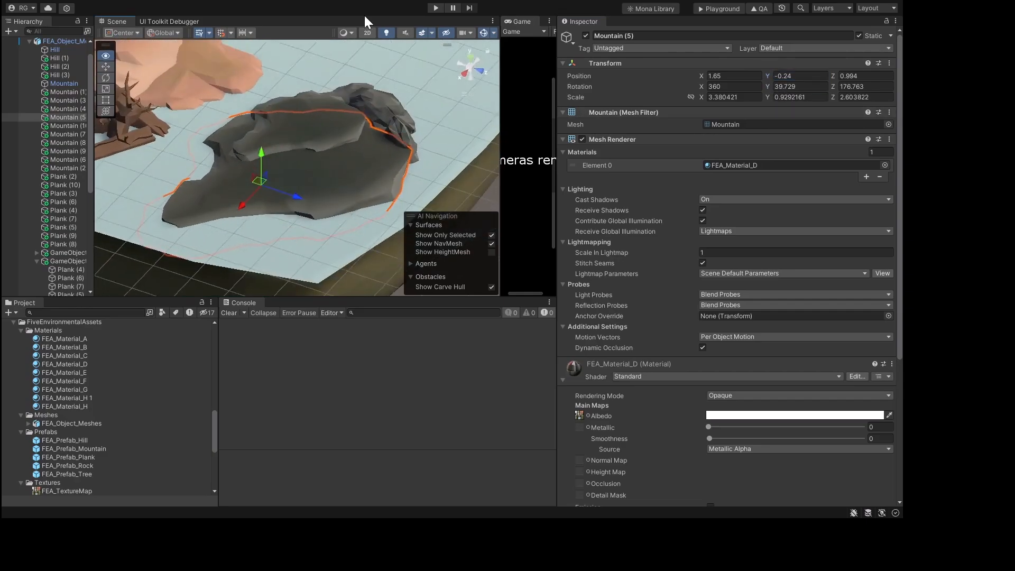
Step: Move the upper-tier rock to about X 0.939, Y 0.189, Z 1.69 and rotate it to about 362.8, 136.2, 179.7
{"action": "scroll", "coordinate": [318, 130], "scroll_direction": "up", "scroll_amount": 4}
{"action": "scroll", "coordinate": [322, 131], "scroll_direction": "down", "scroll_amount": 6}
{"action": "left_click", "coordinate": [320, 136]}
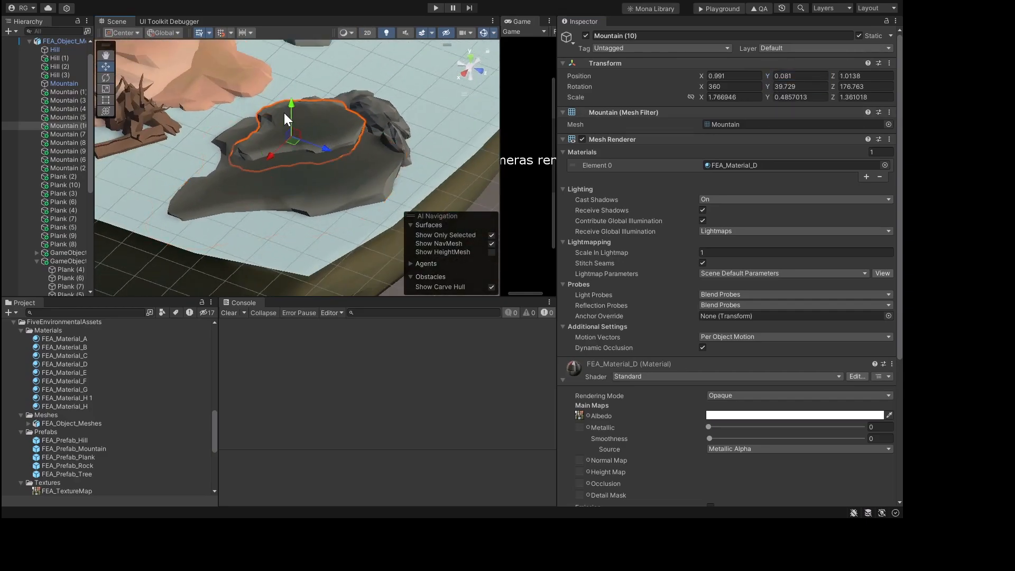
{"action": "mouse_move", "coordinate": [285, 120]}
{"action": "left_mouse_down"}
{"action": "mouse_move", "coordinate": [285, 65]}
{"action": "mouse_move", "coordinate": [283, 105]}
{"action": "left_mouse_up"}
{"action": "left_click_drag", "start_coordinate": [312, 141], "coordinate": [580, 148]}
{"action": "key", "text": "e"}
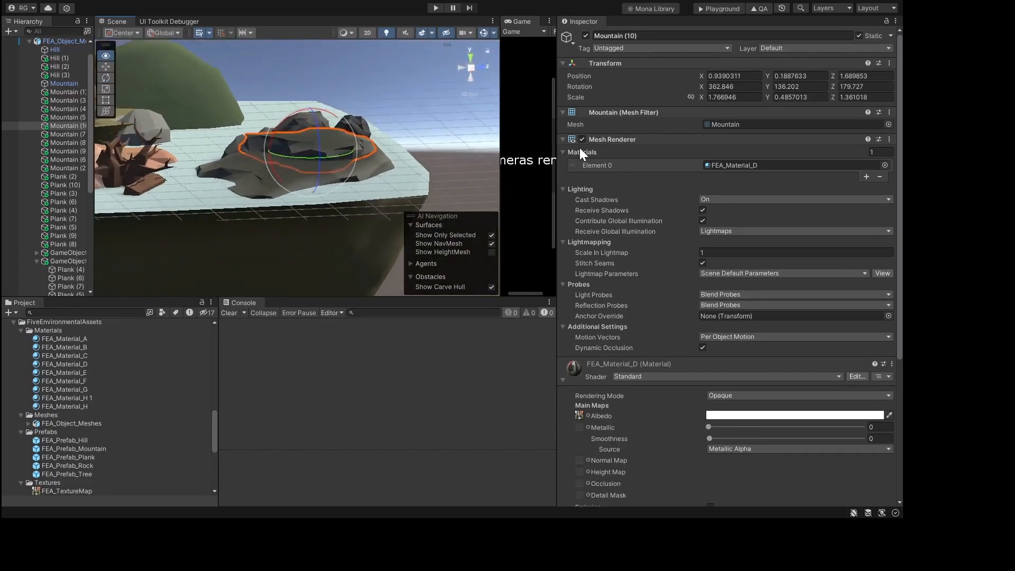
Step: Duplicate the upper-tier rock and scale the copy into a narrower, taller shape of about 1.267, 1.195, 0.976
{"action": "right_click_drag", "start_coordinate": [580, 148], "coordinate": [362, 156]}
{"action": "left_click", "coordinate": [456, 186]}
{"action": "left_click", "coordinate": [359, 155]}
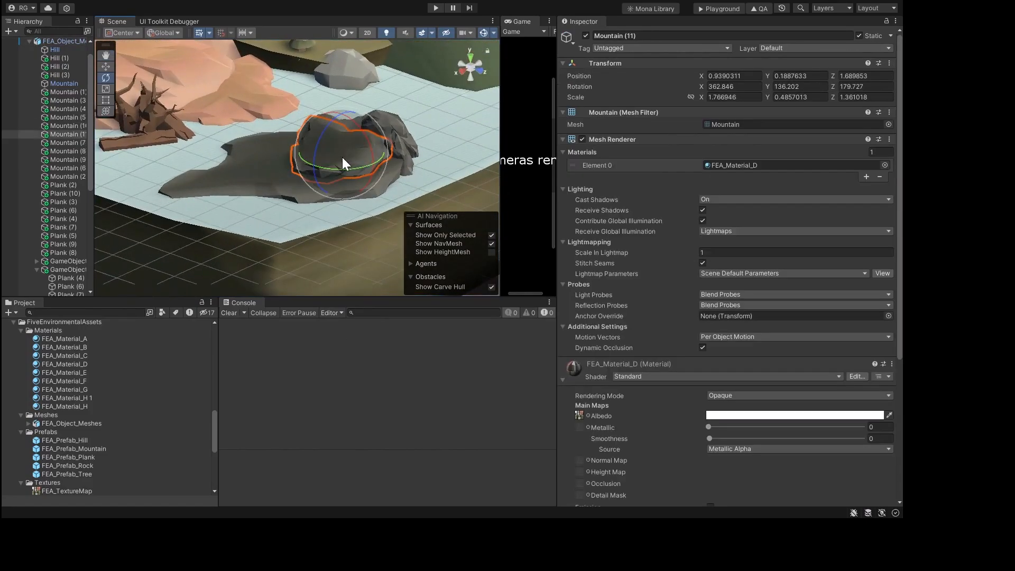
{"action": "key", "text": "r"}
{"action": "left_click_drag", "start_coordinate": [343, 195], "coordinate": [352, 287]}
{"action": "left_click_drag", "start_coordinate": [339, 123], "coordinate": [349, 168]}
{"action": "left_click_drag", "start_coordinate": [358, 159], "coordinate": [330, 152], "text": "alt"}
Step: Rotate the tall rock to about 343.4, 113.3, 374.8 and move it to about X 0.797, Y 0.353, Z 1.945
{"action": "key", "text": "e"}
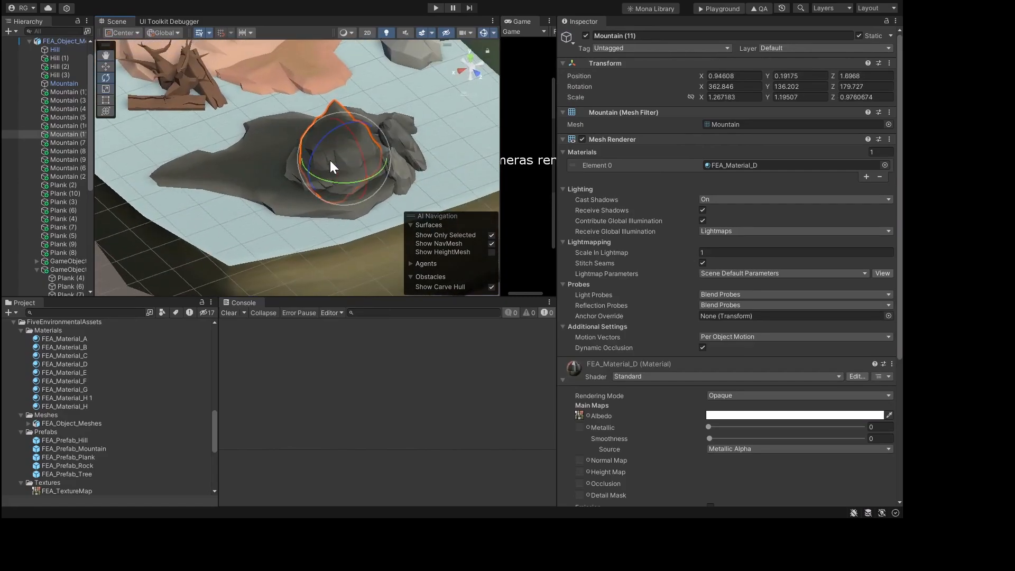
{"action": "scroll", "coordinate": [337, 162], "scroll_direction": "up", "scroll_amount": 3}
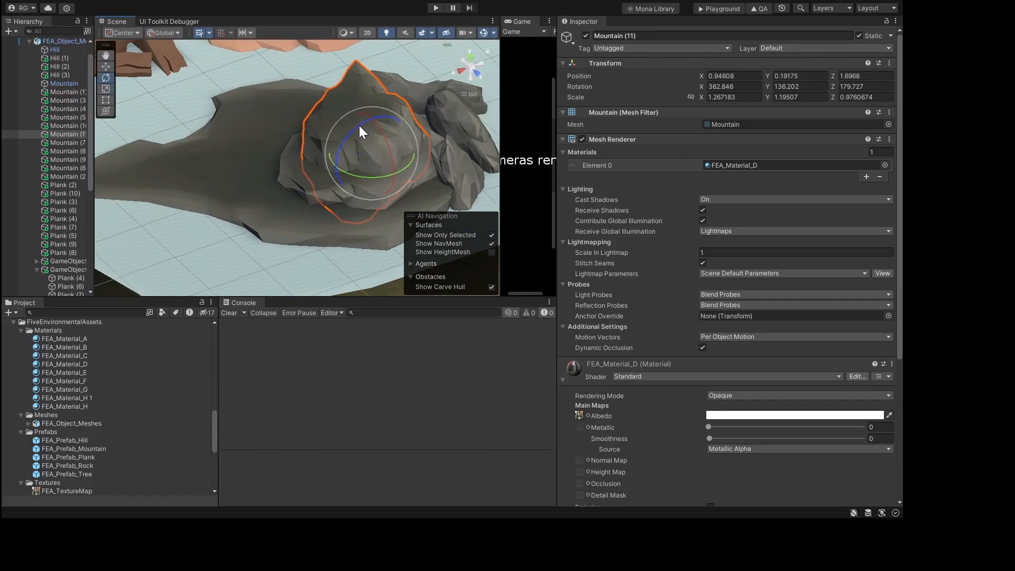
{"action": "left_click_drag", "start_coordinate": [360, 126], "coordinate": [457, 106]}
{"action": "left_click_drag", "start_coordinate": [365, 147], "coordinate": [313, 139]}
{"action": "key", "text": "w"}
{"action": "left_click_drag", "start_coordinate": [369, 123], "coordinate": [374, 102]}
{"action": "left_click_drag", "start_coordinate": [385, 157], "coordinate": [266, 109]}
{"action": "scroll", "coordinate": [341, 126], "scroll_direction": "down", "scroll_amount": 5}
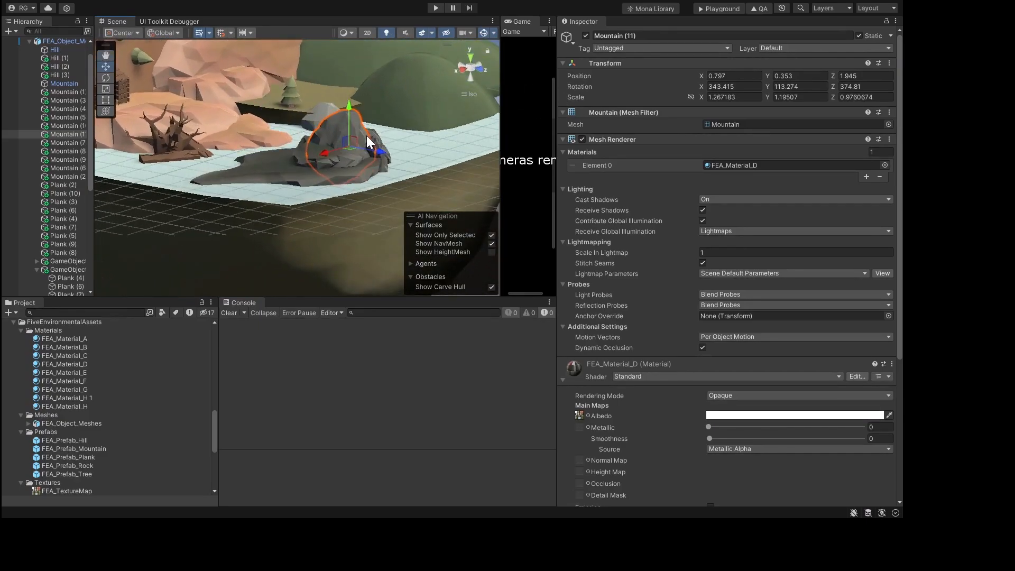
Step: Lower the flat upper-tier rock beneath the tall rock to about Y 0.175
{"action": "scroll", "coordinate": [367, 136], "scroll_direction": "up", "scroll_amount": 5}
{"action": "left_click_drag", "start_coordinate": [378, 118], "coordinate": [454, 160], "text": "alt"}
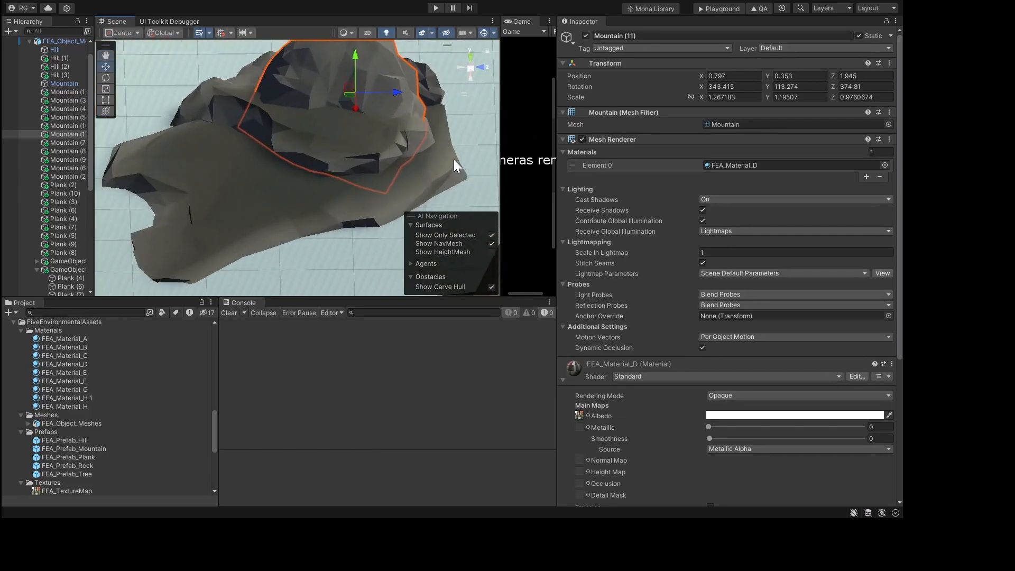
{"action": "middle_click_drag", "start_coordinate": [381, 136], "coordinate": [339, 188]}
{"action": "scroll", "coordinate": [352, 174], "scroll_direction": "up", "scroll_amount": 5}
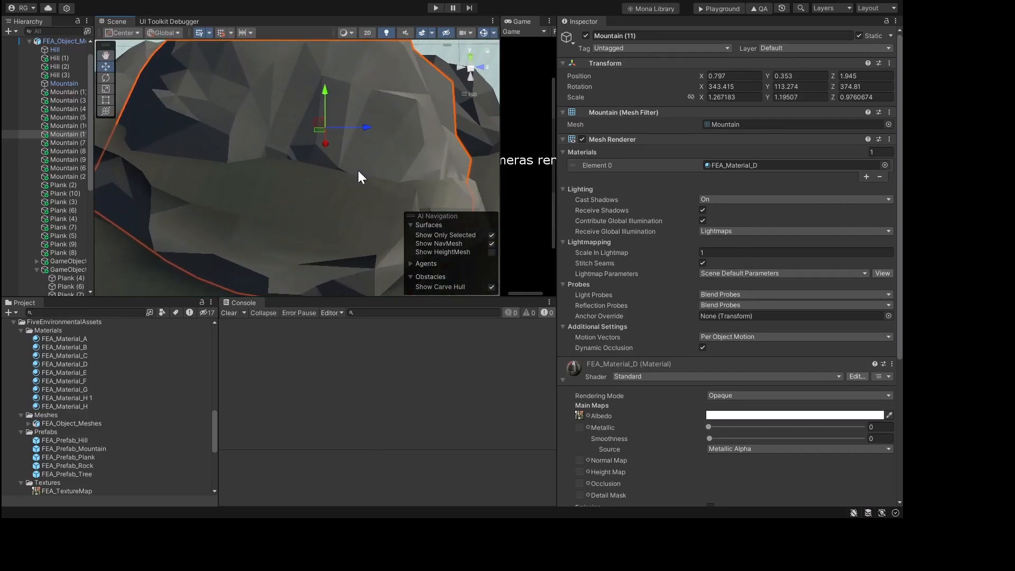
{"action": "scroll", "coordinate": [361, 170], "scroll_direction": "down", "scroll_amount": 6}
{"action": "left_click_drag", "start_coordinate": [362, 169], "coordinate": [261, 195], "text": "alt"}
{"action": "scroll", "coordinate": [304, 179], "scroll_direction": "up", "scroll_amount": 4}
{"action": "left_click", "coordinate": [300, 175]}
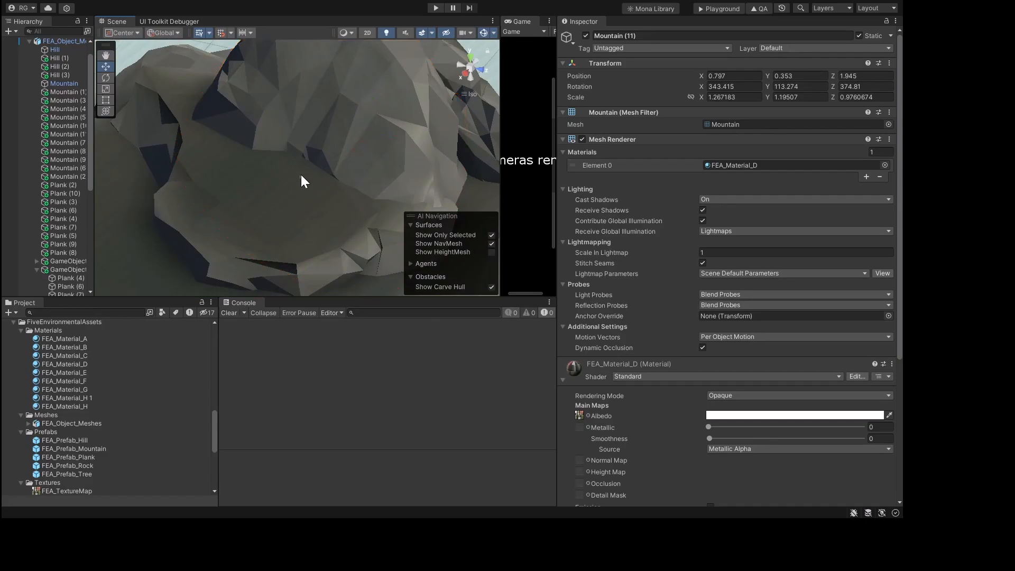
{"action": "left_click", "coordinate": [242, 142]}
{"action": "left_click_drag", "start_coordinate": [297, 150], "coordinate": [297, 152]}
{"action": "scroll", "coordinate": [323, 154], "scroll_direction": "down", "scroll_amount": 5}
{"action": "scroll", "coordinate": [339, 153], "scroll_direction": "up", "scroll_amount": 4}
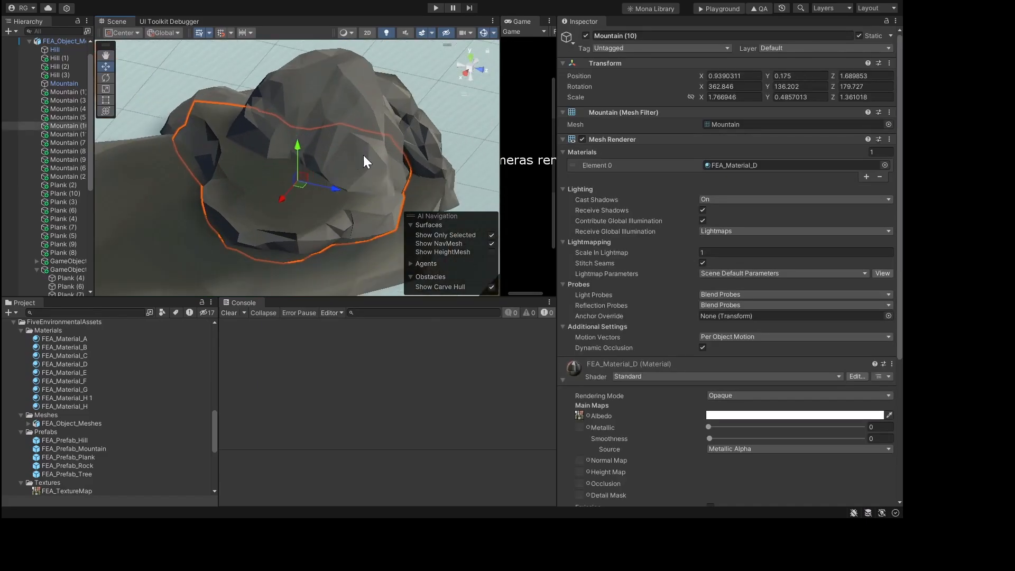
Step: Place a copy of the rock formation's side rock at about X 1.27, Y 0.219, Z 2.289 and shrink it to about 0.318, 0.088, 0.245
{"action": "left_click", "coordinate": [420, 139]}
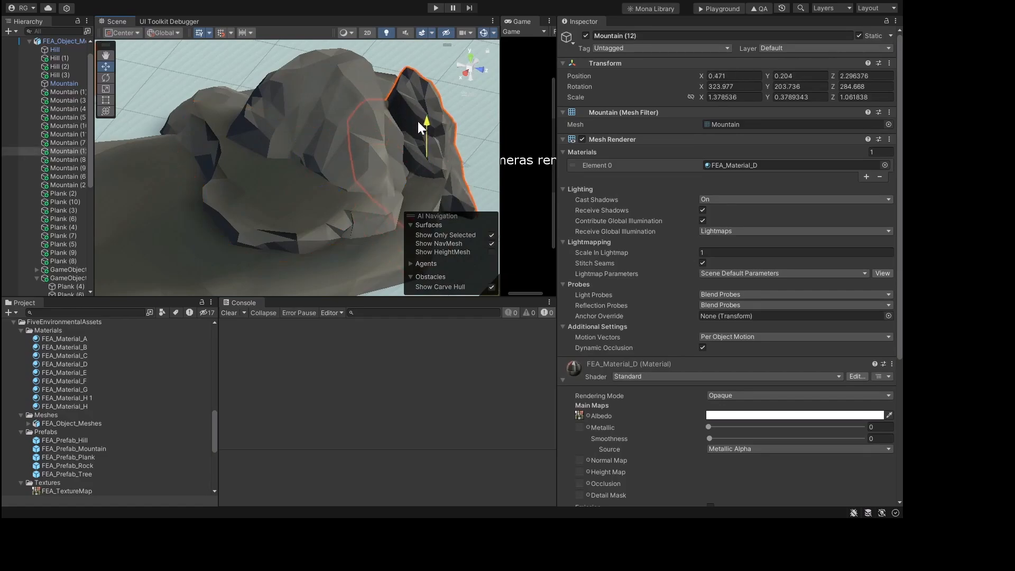
{"action": "left_click_drag", "start_coordinate": [404, 169], "coordinate": [290, 223]}
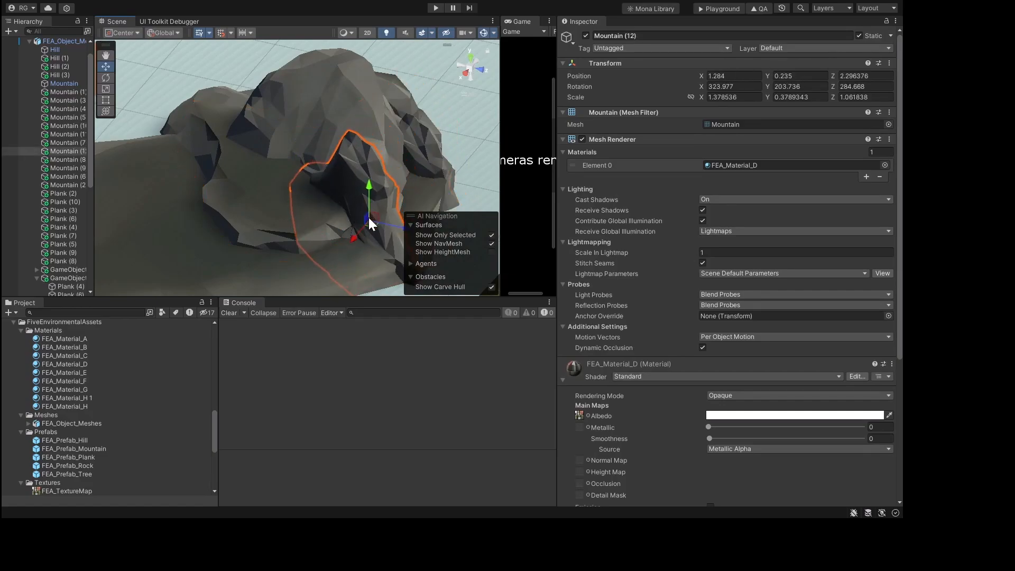
{"action": "key", "text": "r"}
{"action": "left_click_drag", "start_coordinate": [372, 219], "coordinate": [367, 260]}
{"action": "key", "text": "w"}
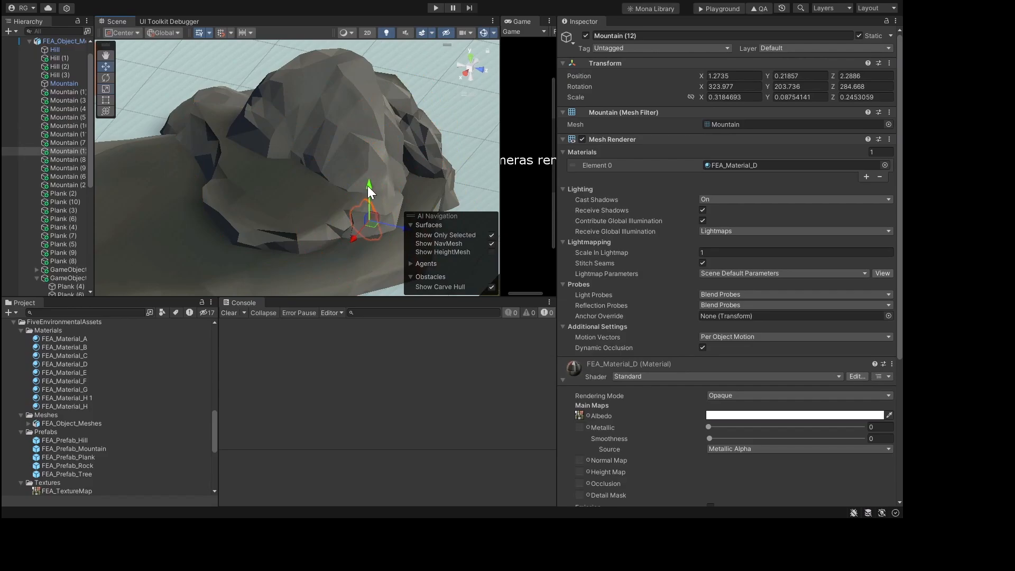
Step: Move the small rock onto the ledge at about X 1.276, Y 0.387, Z 1.8 and rotate it to about 364.1, 155.9, 361.6
{"action": "left_click_drag", "start_coordinate": [368, 189], "coordinate": [330, 242]}
{"action": "key", "text": "e"}
{"action": "left_click_drag", "start_coordinate": [384, 163], "coordinate": [371, 117]}
{"action": "key", "text": "d"}
{"action": "right_click_drag", "start_coordinate": [365, 113], "coordinate": [310, 157]}
{"action": "key", "text": "a"}
{"action": "left_click_drag", "start_coordinate": [314, 160], "coordinate": [307, 175]}
{"action": "key", "text": "w"}
{"action": "key", "text": "a"}
{"action": "right_click_drag", "start_coordinate": [312, 180], "coordinate": [402, 201]}
{"action": "left_click_drag", "start_coordinate": [402, 201], "coordinate": [315, 181]}
{"action": "key", "text": "f"}
{"action": "right_click_drag", "start_coordinate": [314, 182], "coordinate": [295, 119]}
{"action": "left_click_drag", "start_coordinate": [295, 121], "coordinate": [319, 174]}
{"action": "key", "text": "e"}
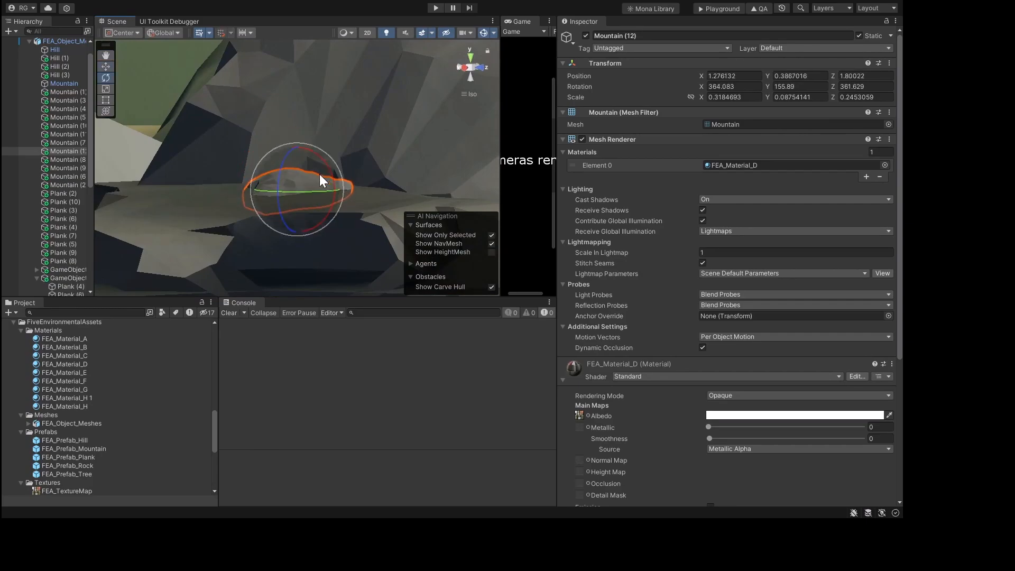
Step: Shrink the small ledge rock to about 0.259, 0.071, 0.2, then reposition and turn it on the ledge
{"action": "key", "text": "r"}
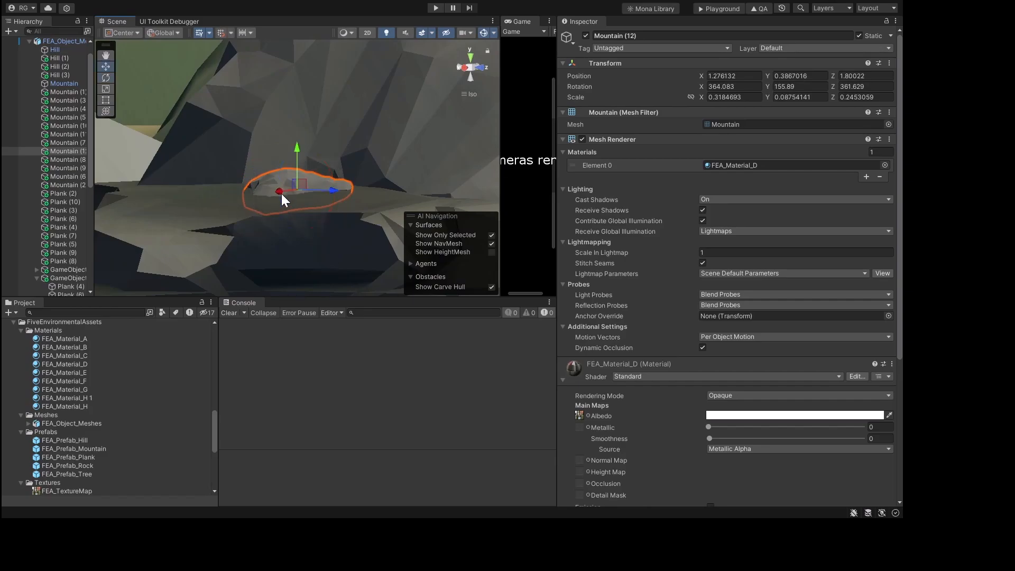
{"action": "left_click_drag", "start_coordinate": [297, 191], "coordinate": [297, 201]}
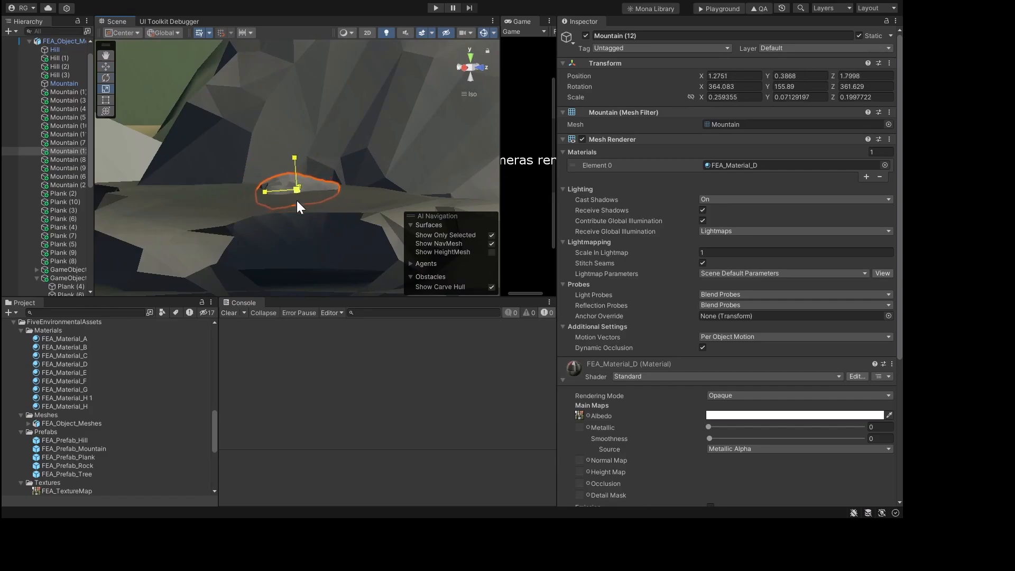
{"action": "key", "text": "w"}
{"action": "left_click_drag", "start_coordinate": [294, 151], "coordinate": [319, 242]}
{"action": "key", "text": "e"}
{"action": "left_click_drag", "start_coordinate": [291, 204], "coordinate": [292, 183]}
Step: Duplicate the small ledge rock, scale the copy to about 0.088, 0.077, 0.068 and move it to about X 1.309, Y 0.407, Z 1.714
{"action": "key", "text": "ctrl+d"}
{"action": "key", "text": "w"}
{"action": "key", "text": "r"}
{"action": "left_click_drag", "start_coordinate": [262, 138], "coordinate": [265, 90]}
{"action": "key", "text": "w"}
{"action": "key", "text": "r"}
{"action": "left_click_drag", "start_coordinate": [262, 163], "coordinate": [255, 168]}
{"action": "key", "text": "w"}
{"action": "left_click", "coordinate": [240, 180]}
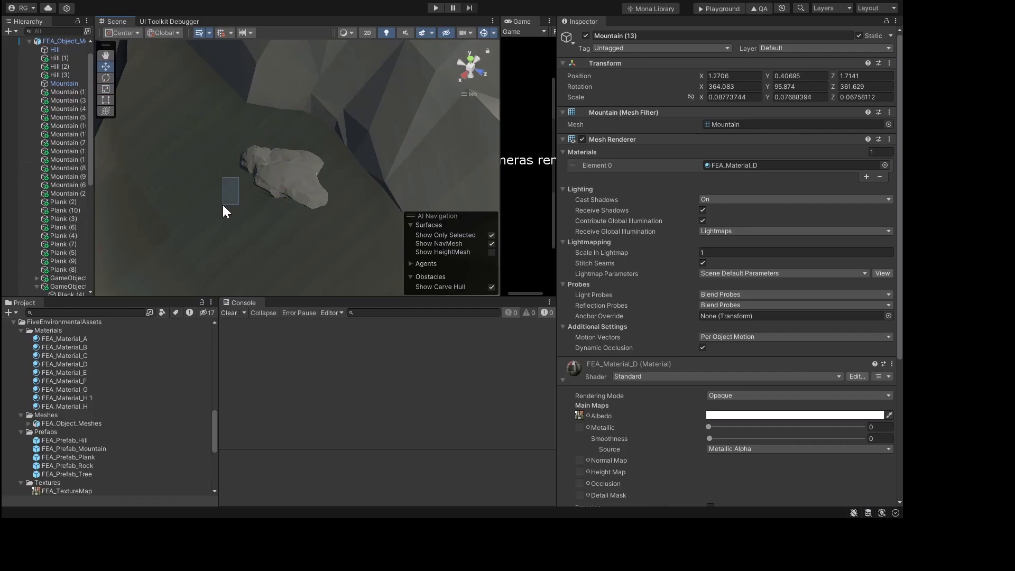
{"action": "left_click", "coordinate": [256, 160]}
{"action": "mouse_move", "coordinate": [242, 183]}
{"action": "left_mouse_down"}
{"action": "mouse_move", "coordinate": [226, 202]}
{"action": "mouse_move", "coordinate": [234, 196]}
{"action": "left_mouse_up"}
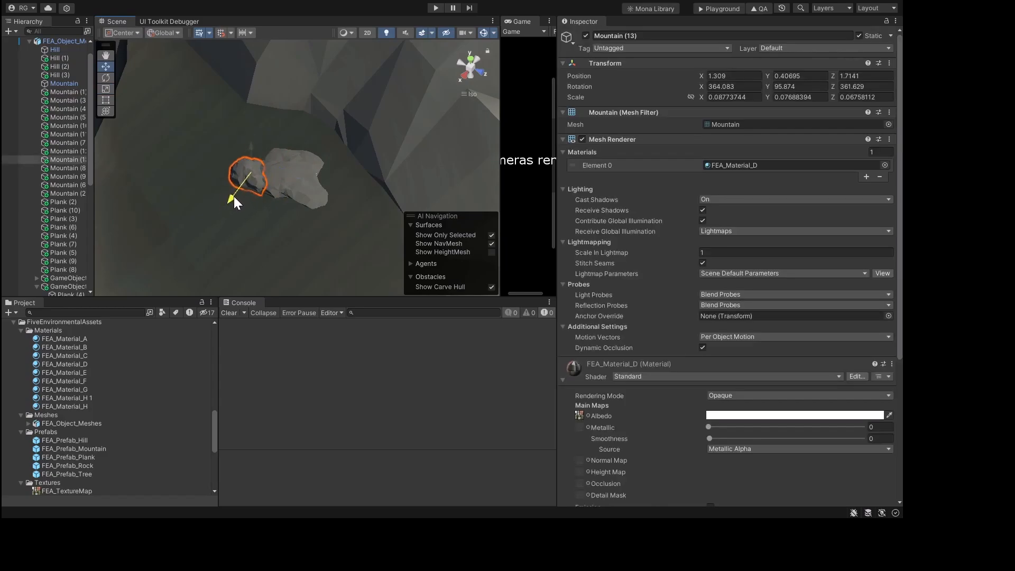
Step: Delete both small rocks from the ledge of the rock formation
{"action": "key", "text": "f"}
{"action": "left_click_drag", "start_coordinate": [327, 175], "coordinate": [256, 136], "text": "alt"}
{"action": "scroll", "coordinate": [307, 159], "scroll_direction": "up", "scroll_amount": 3}
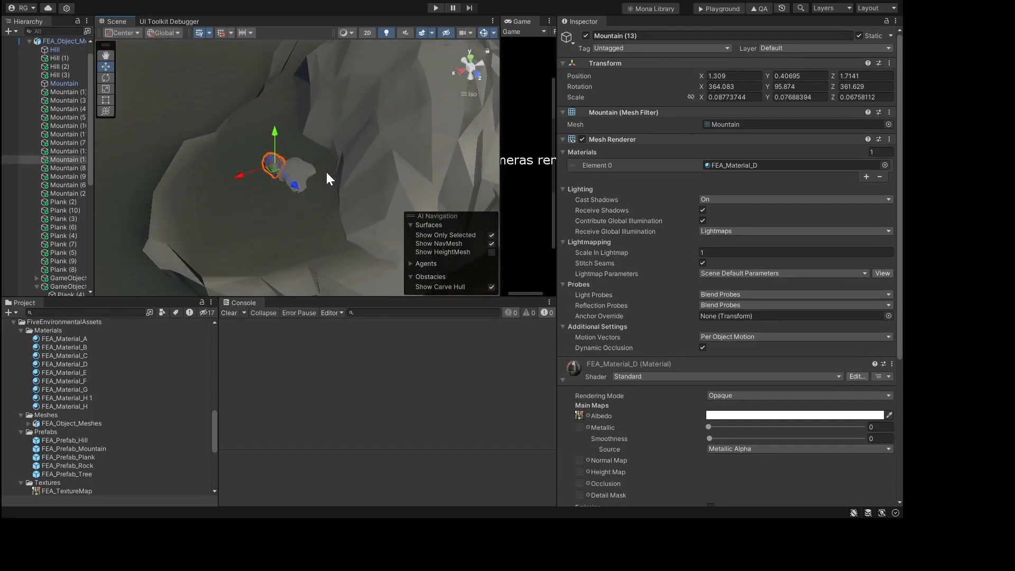
{"action": "left_click", "coordinate": [297, 171], "text": "shift"}
{"action": "scroll", "coordinate": [272, 176], "scroll_direction": "up", "scroll_amount": 2}
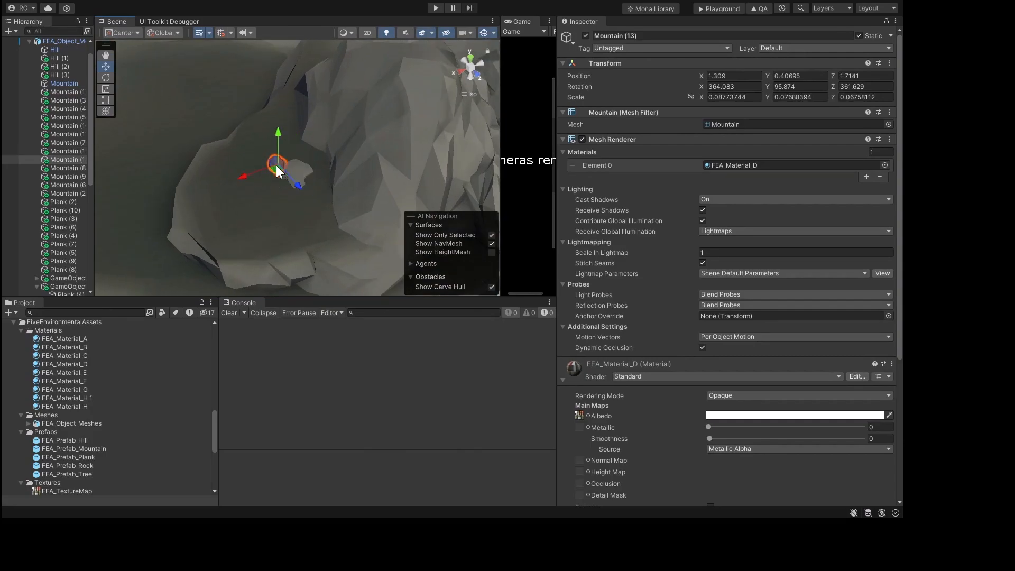
{"action": "key", "text": "Delete"}
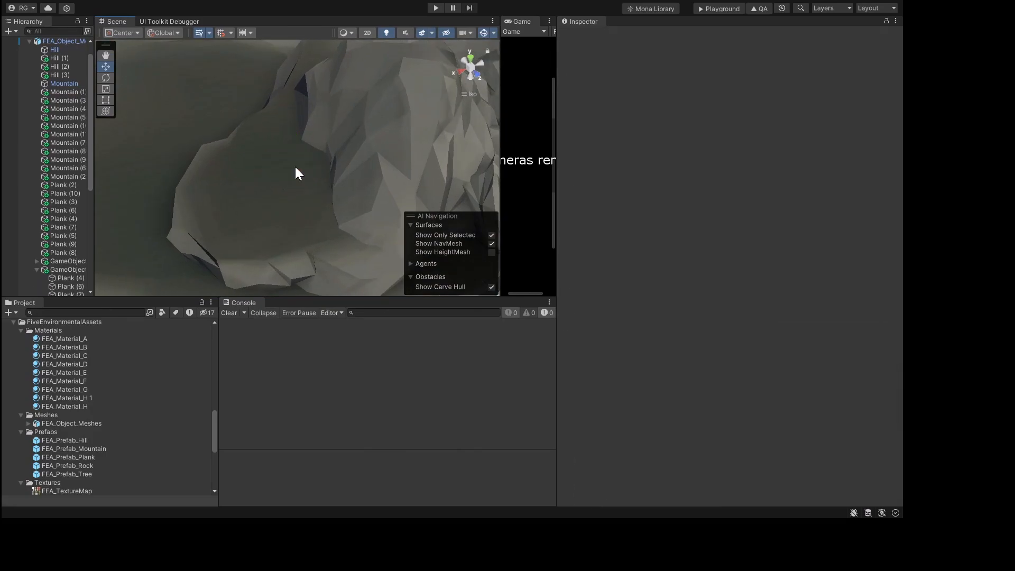
Step: Duplicate the light grey rock near the shore and move the copy onto the dark formation at about X 1.221, Y 0.448, Z 1.66
{"action": "scroll", "coordinate": [282, 167], "scroll_direction": "down", "scroll_amount": 5}
{"action": "middle_click_drag", "start_coordinate": [292, 121], "coordinate": [269, 180]}
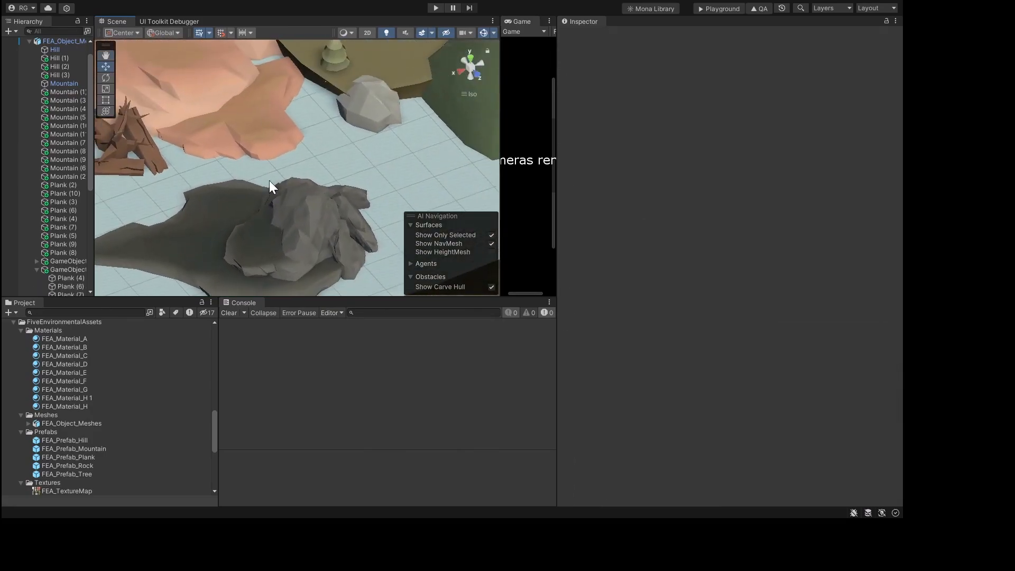
{"action": "left_click", "coordinate": [371, 111]}
{"action": "left_click", "coordinate": [385, 105]}
{"action": "key", "text": "ctrl+d"}
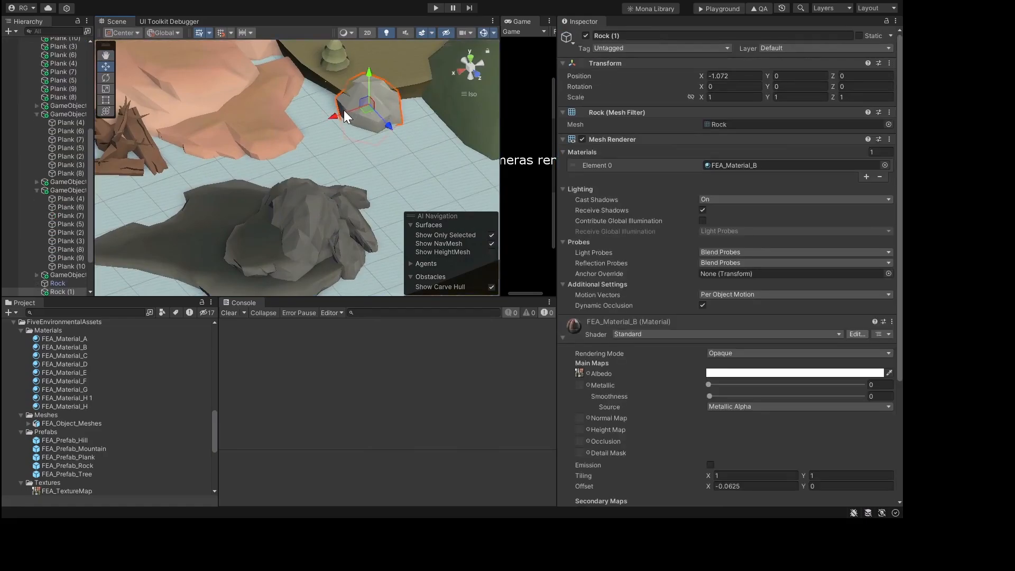
{"action": "left_click_drag", "start_coordinate": [344, 111], "coordinate": [301, 253]}
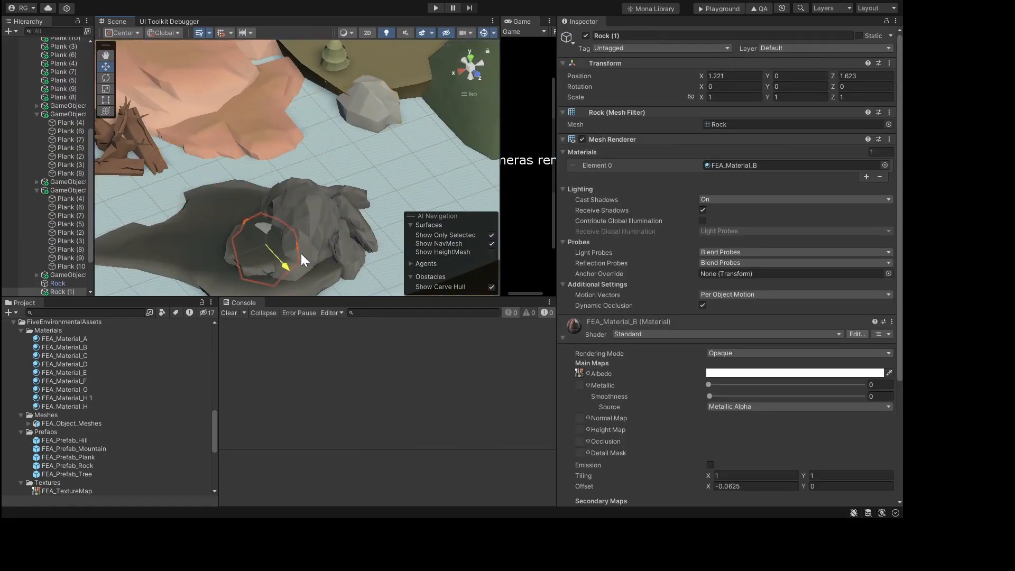
{"action": "key", "text": "f"}
{"action": "left_click_drag", "start_coordinate": [297, 132], "coordinate": [301, 56]}
{"action": "key", "text": "f"}
Step: Shrink the light grey rock copy uniformly to about 0.134 and set it on the ledge at about Y 0.406
{"action": "key", "text": "r"}
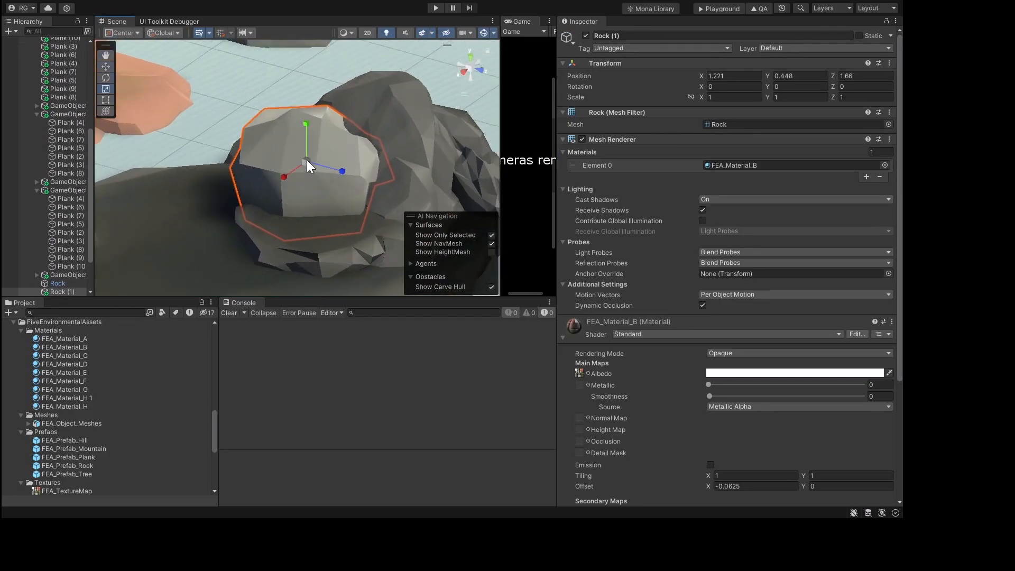
{"action": "left_click_drag", "start_coordinate": [306, 160], "coordinate": [302, 196]}
{"action": "key", "text": "w"}
{"action": "key", "text": "f"}
{"action": "left_click_drag", "start_coordinate": [314, 115], "coordinate": [317, 161]}
{"action": "key", "text": "f"}
{"action": "key", "text": "r"}
{"action": "left_click_drag", "start_coordinate": [324, 210], "coordinate": [318, 243]}
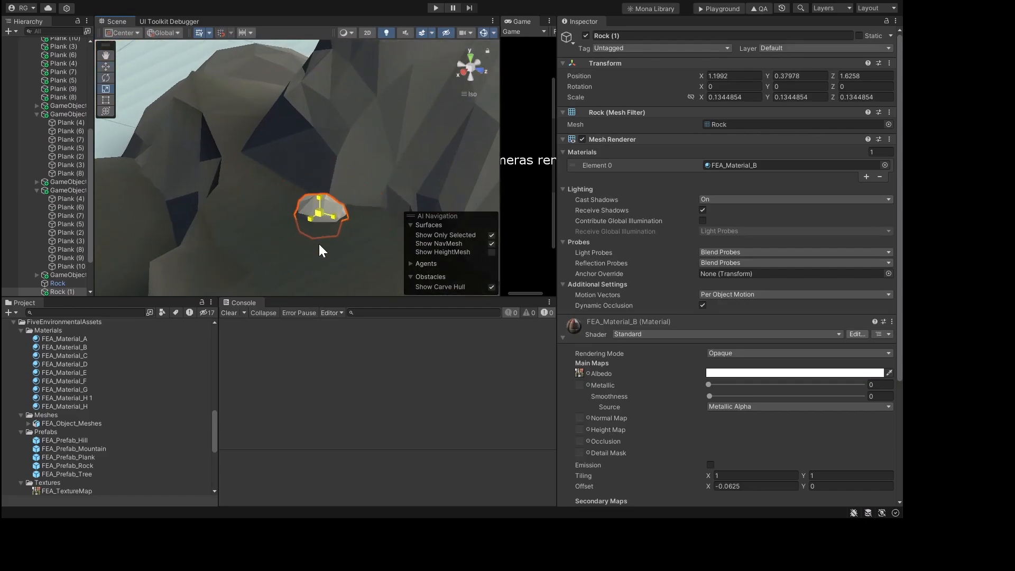
{"action": "key", "text": "w"}
{"action": "mouse_move", "coordinate": [319, 166]}
{"action": "left_mouse_down"}
{"action": "mouse_move", "coordinate": [318, 144]}
{"action": "mouse_move", "coordinate": [319, 167]}
{"action": "left_mouse_up"}
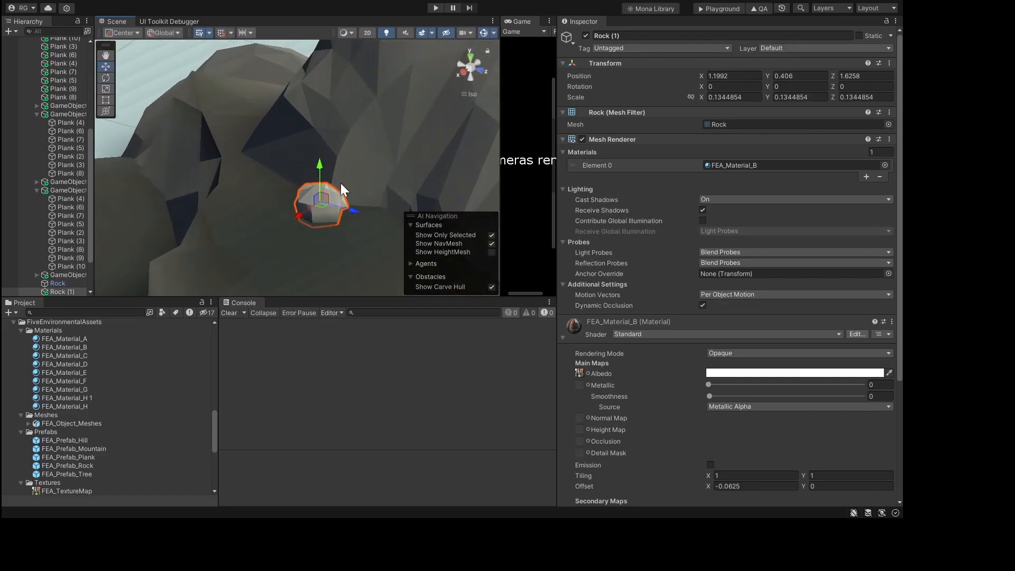
Step: Shift the small light rock to about X 1.154, Z 1.743 and flatten its Y scale to about 0.094
{"action": "key", "text": "f"}
{"action": "left_click_drag", "start_coordinate": [251, 203], "coordinate": [406, 204]}
{"action": "left_click_drag", "start_coordinate": [377, 203], "coordinate": [123, 216], "text": "alt"}
{"action": "left_click_drag", "start_coordinate": [200, 181], "coordinate": [333, 182]}
{"action": "left_click_drag", "start_coordinate": [333, 183], "coordinate": [229, 208], "text": "alt"}
{"action": "key", "text": "r"}
{"action": "mouse_move", "coordinate": [258, 162]}
{"action": "left_mouse_down"}
{"action": "mouse_move", "coordinate": [260, 180]}
{"action": "mouse_move", "coordinate": [261, 157]}
{"action": "left_mouse_up"}
{"action": "key", "text": "w"}
{"action": "key", "text": "f"}
Step: Duplicate the green hill and move the copy beside the dark rock formation at about X 1.867, Z 0.54
{"action": "middle_click_drag", "start_coordinate": [371, 122], "coordinate": [322, 233]}
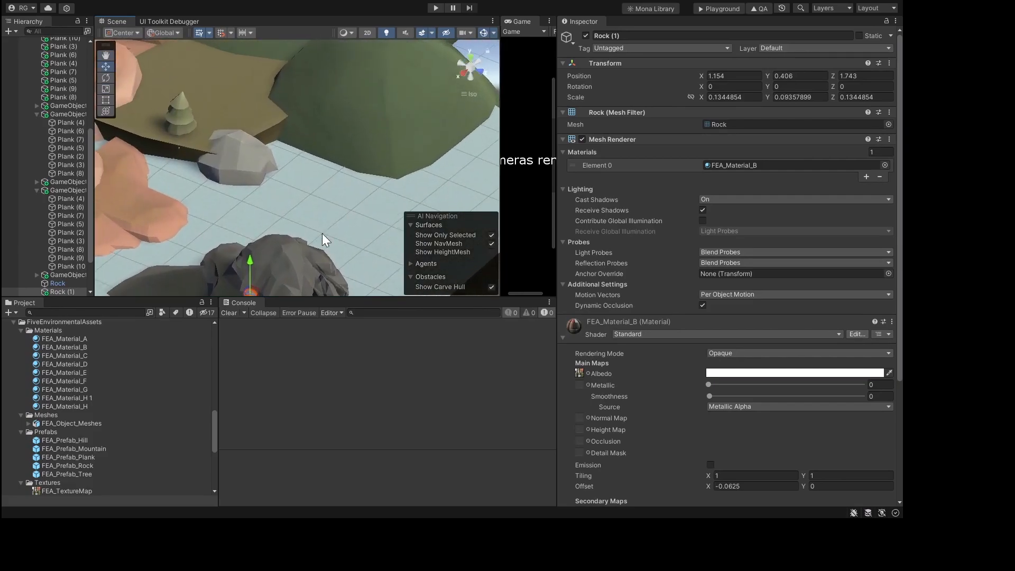
{"action": "scroll", "coordinate": [323, 234], "scroll_direction": "down", "scroll_amount": 10}
{"action": "left_click", "coordinate": [348, 121]}
{"action": "key", "text": "ctrl+d"}
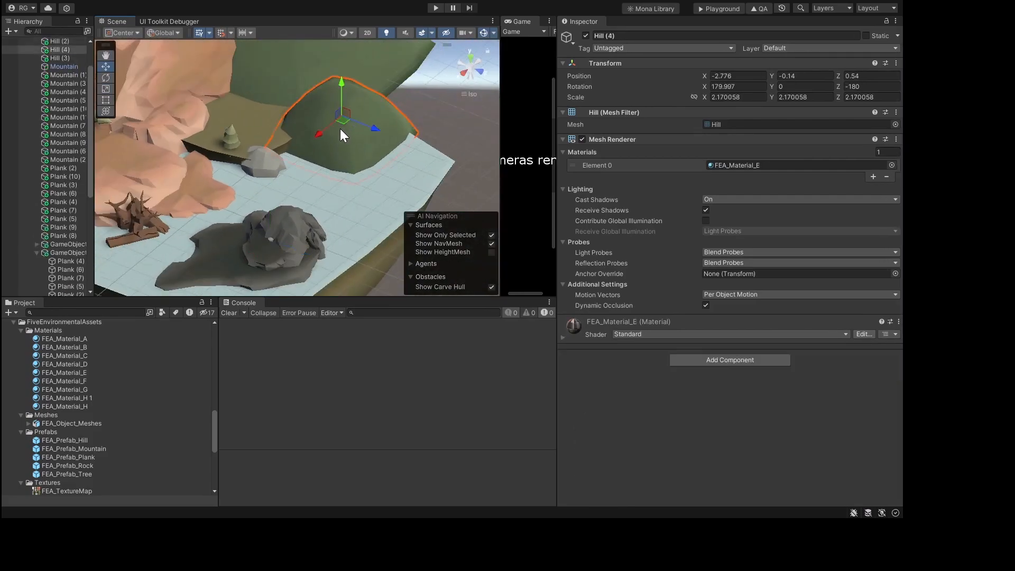
{"action": "left_click_drag", "start_coordinate": [340, 128], "coordinate": [190, 273]}
{"action": "middle_click_drag", "start_coordinate": [218, 243], "coordinate": [279, 201]}
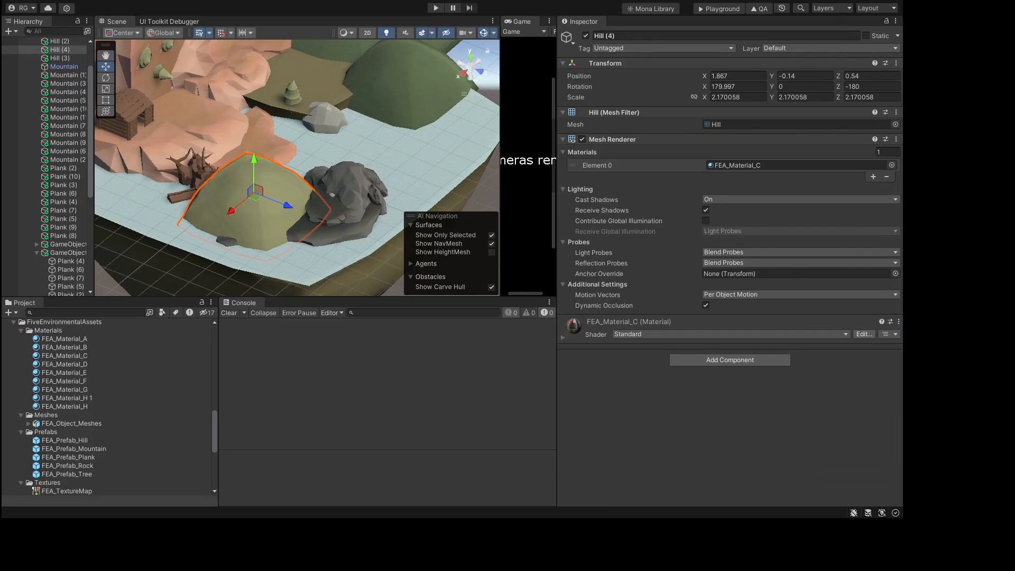
Step: Compare the available materials on the hill copy and assign FEA_Material_H 1 to it
{"action": "key", "text": "Down"}
{"action": "key", "text": "Down"}
{"action": "key", "text": "Down"}
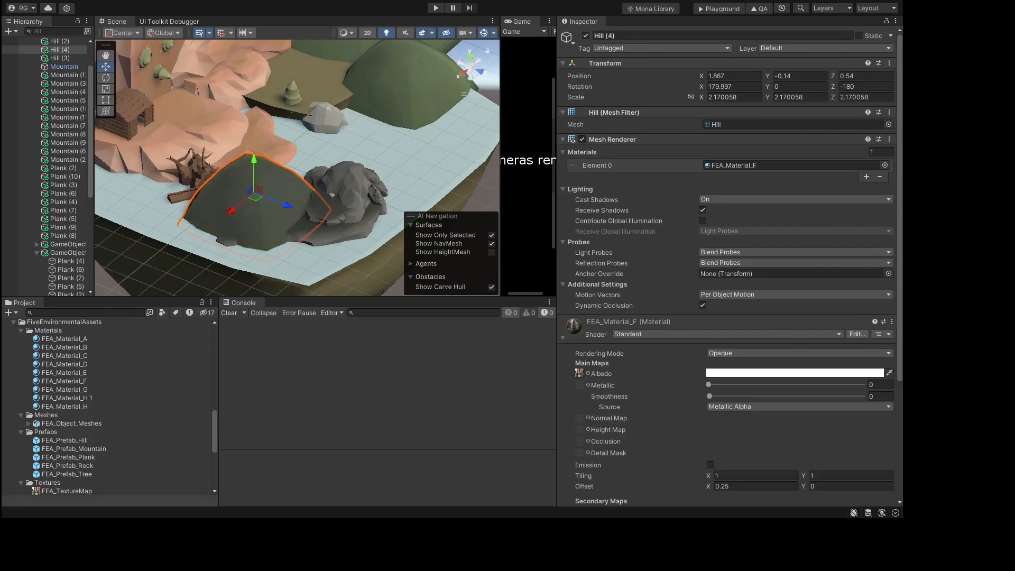
{"action": "key", "text": "Down"}
{"action": "key", "text": "Down"}
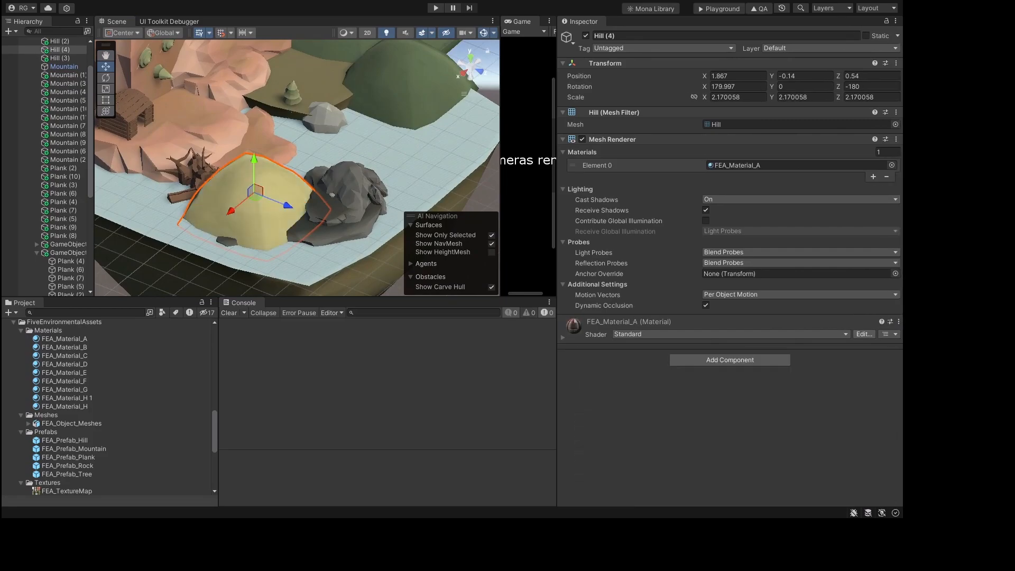
{"action": "key", "text": "Down"}
{"action": "key", "text": "Down"}
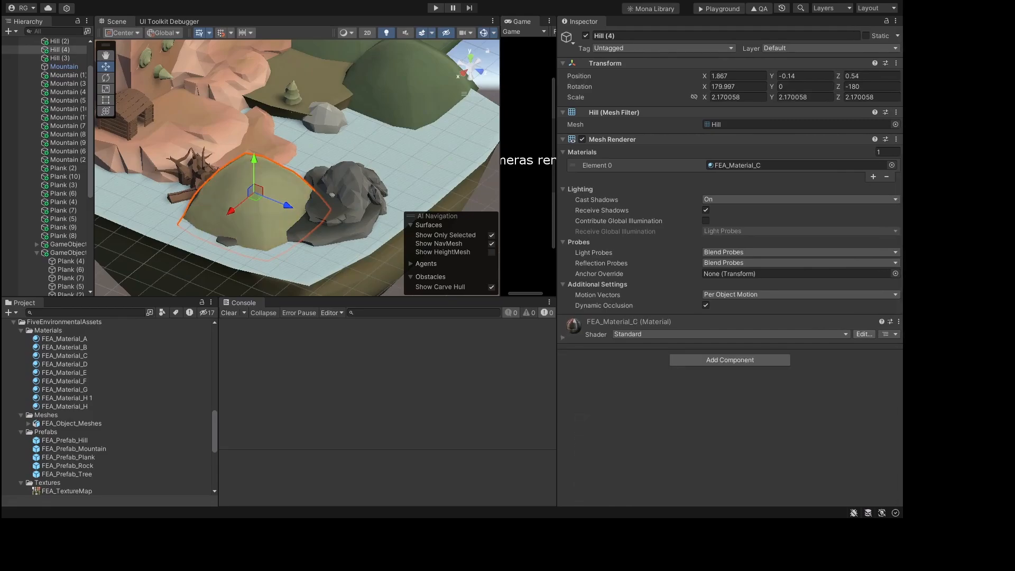
{"action": "key", "text": "Up"}
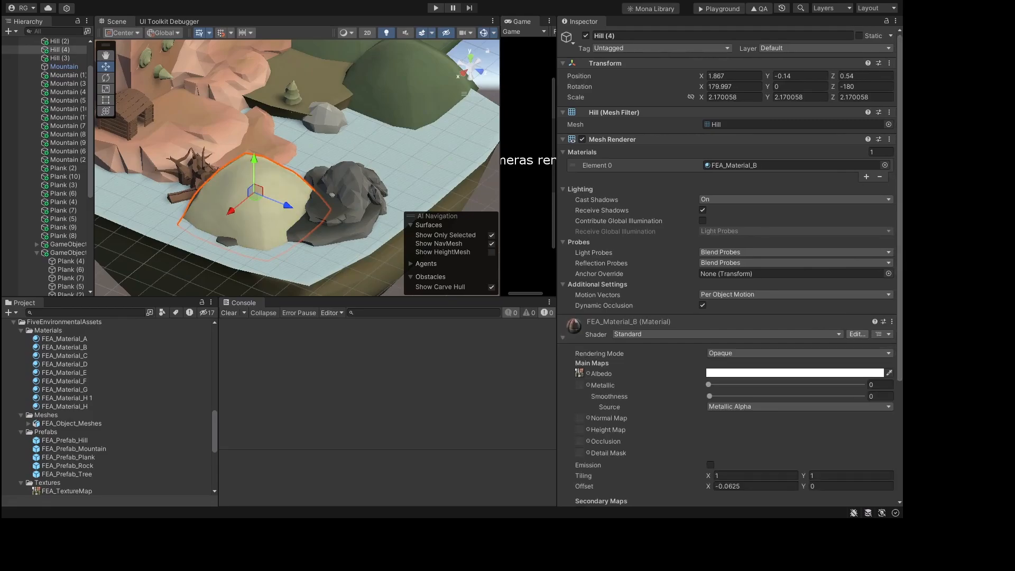
{"action": "key", "text": "Down"}
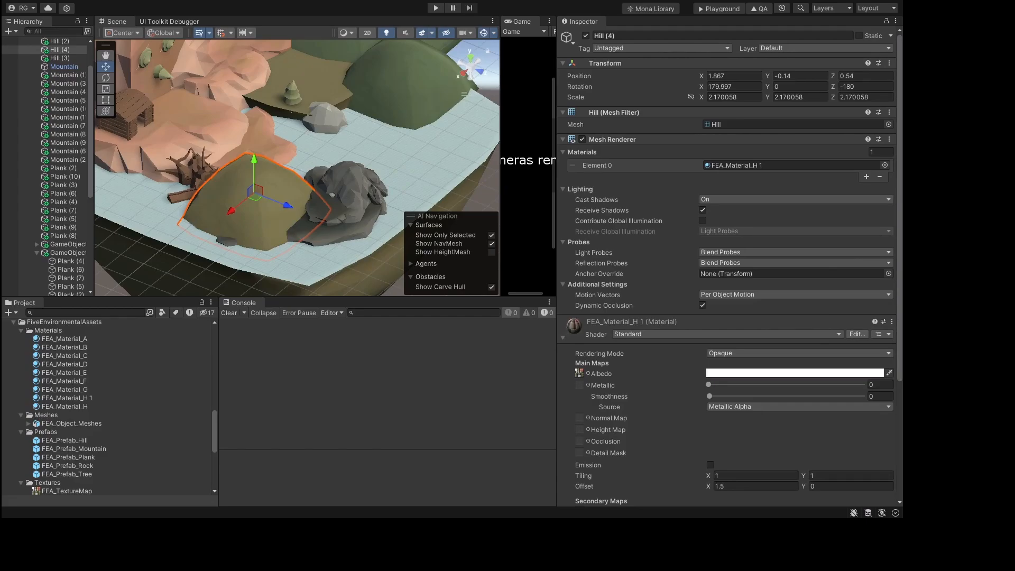
{"action": "key", "text": "Down"}
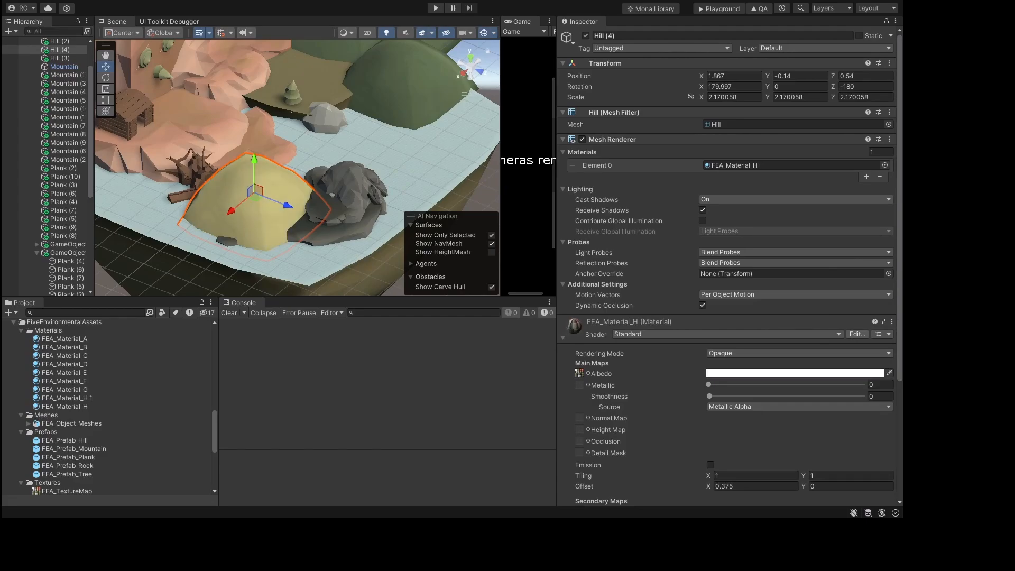
{"action": "key", "text": "Up"}
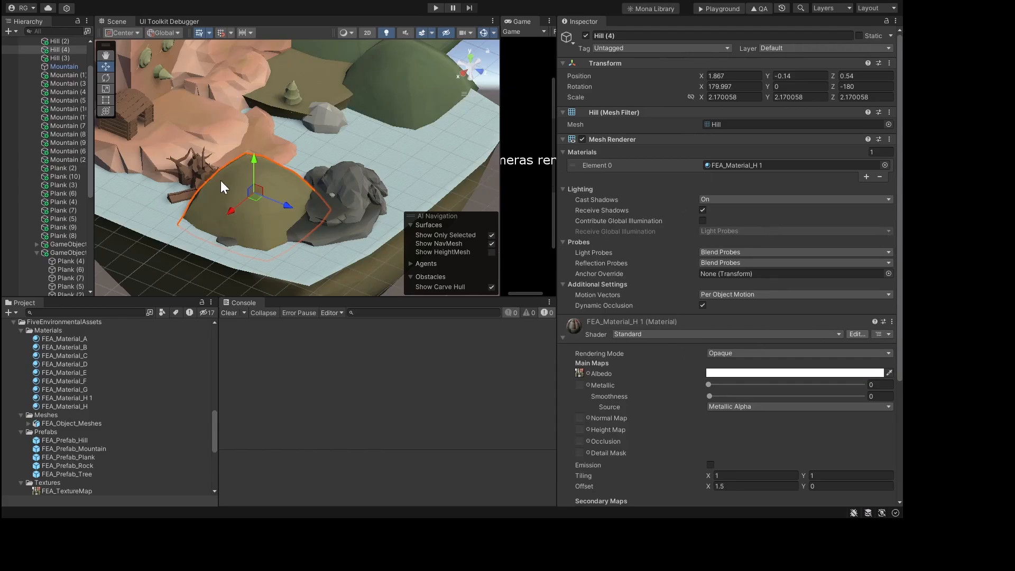
Step: Move the hill copy to about X 1.867, Y -0.046, Z 1.536 and shrink it uniformly to about 0.674
{"action": "left_click_drag", "start_coordinate": [286, 206], "coordinate": [318, 134]}
{"action": "key", "text": "r"}
{"action": "key", "text": "w"}
{"action": "scroll", "coordinate": [335, 211], "scroll_direction": "up", "scroll_amount": 5}
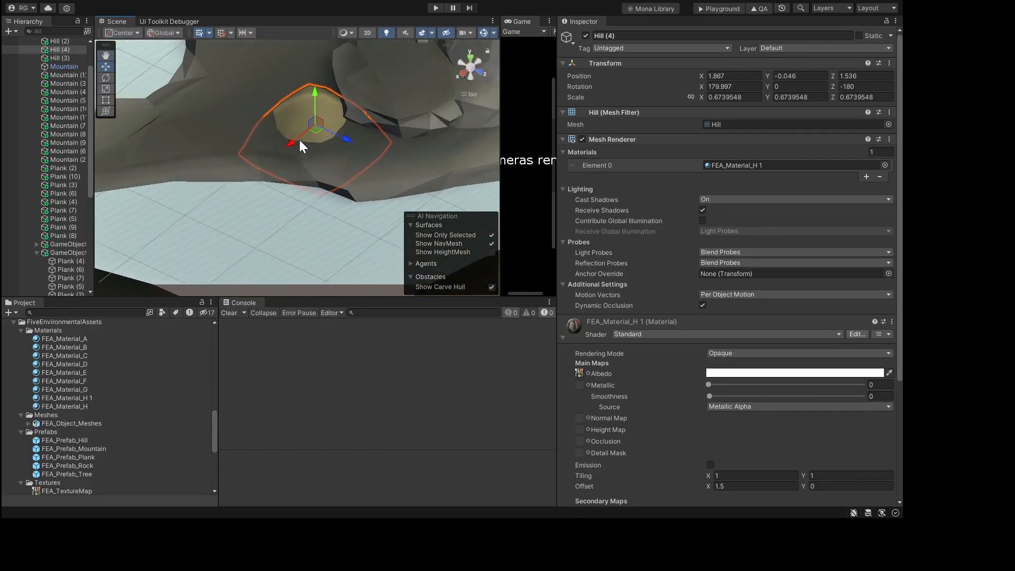
Step: Move the hill behind the rock formation to about X 0.066, Y -0.313, Z 2.255 and enlarge it uniformly to about 1.752
{"action": "middle_click_drag", "start_coordinate": [299, 143], "coordinate": [272, 212]}
{"action": "left_click_drag", "start_coordinate": [318, 206], "coordinate": [216, 161]}
{"action": "middle_click_drag", "start_coordinate": [216, 160], "coordinate": [232, 193]}
{"action": "left_click_drag", "start_coordinate": [182, 199], "coordinate": [284, 150]}
{"action": "left_click_drag", "start_coordinate": [283, 150], "coordinate": [403, 79], "text": "alt"}
{"action": "left_click_drag", "start_coordinate": [234, 160], "coordinate": [177, 117]}
{"action": "left_click_drag", "start_coordinate": [323, 77], "coordinate": [185, 132], "text": "alt"}
{"action": "scroll", "coordinate": [315, 101], "scroll_direction": "down", "scroll_amount": 5}
{"action": "left_click_drag", "start_coordinate": [469, 115], "coordinate": [394, 163], "text": "alt"}
{"action": "key", "text": "e"}
{"action": "key", "text": "r"}
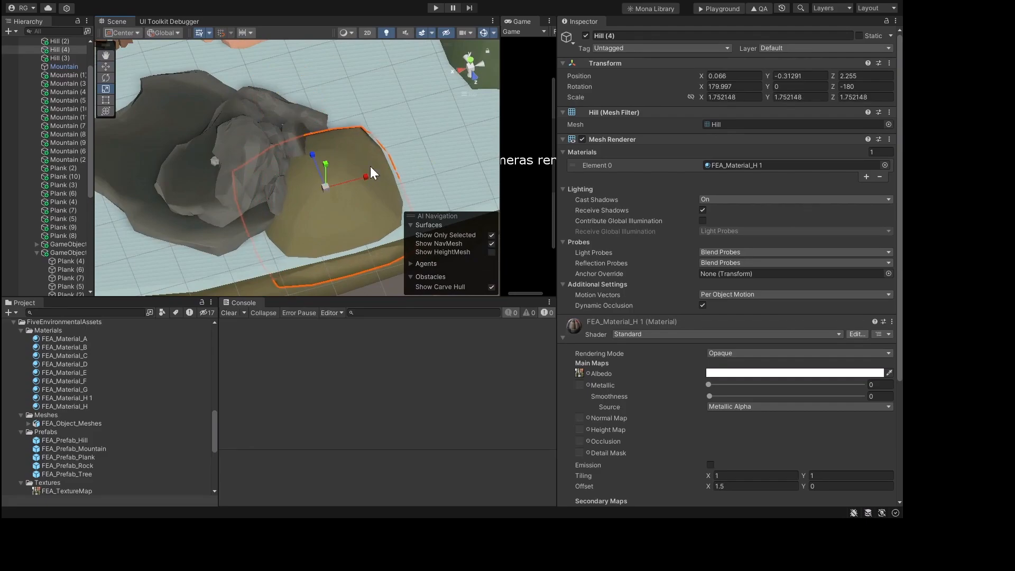
Step: Move the hill closer to the rocks at about Y -0.41, Z 1.995 and turn it to about -45.4 around Y
{"action": "key", "text": "w"}
{"action": "left_click_drag", "start_coordinate": [323, 204], "coordinate": [466, 135], "text": "alt"}
{"action": "left_click_drag", "start_coordinate": [305, 166], "coordinate": [307, 173]}
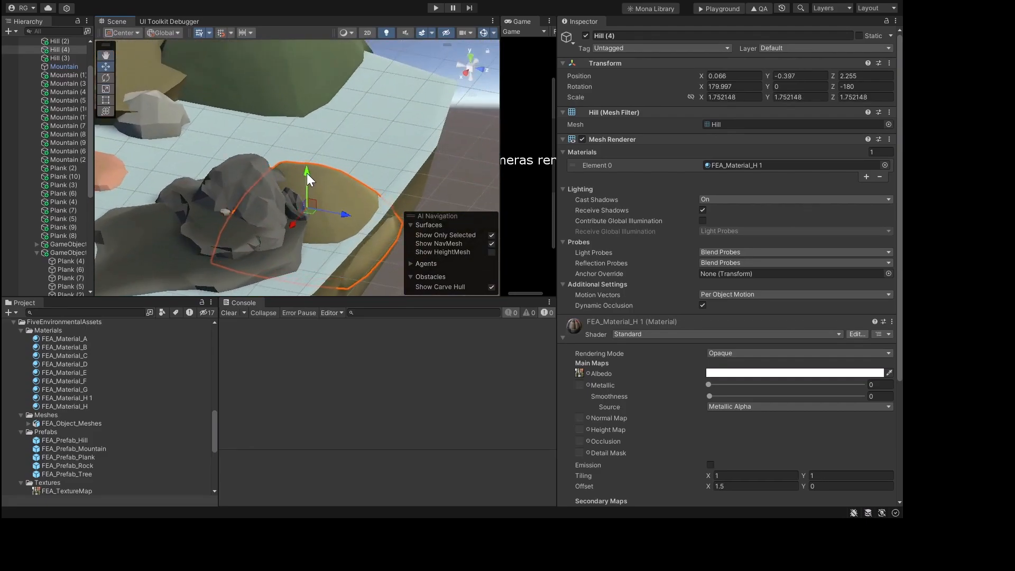
{"action": "left_click_drag", "start_coordinate": [344, 215], "coordinate": [323, 212]}
{"action": "right_click_drag", "start_coordinate": [323, 212], "coordinate": [96, 254]}
{"action": "key", "text": "e"}
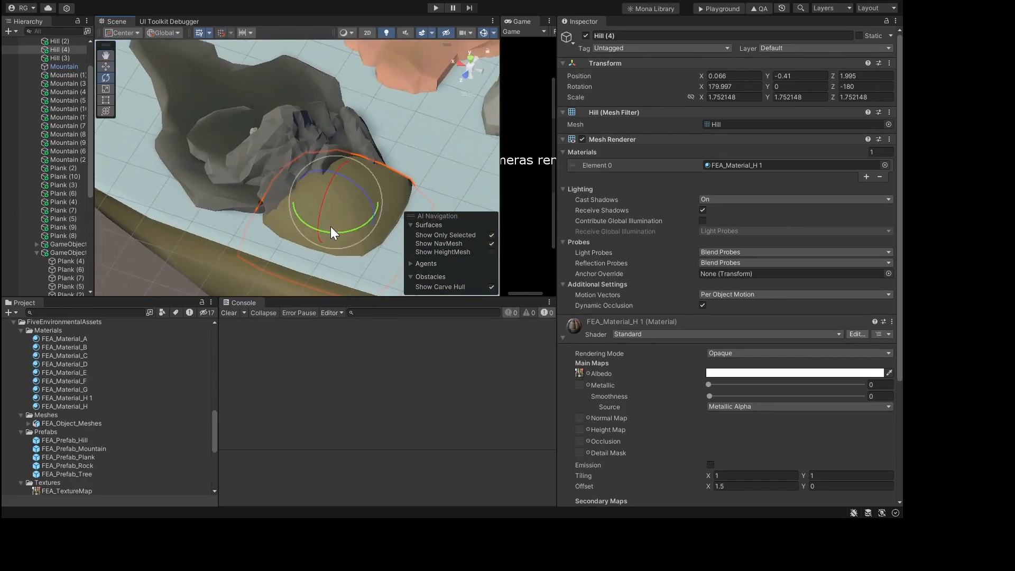
{"action": "mouse_move", "coordinate": [331, 231]}
{"action": "left_mouse_down"}
{"action": "mouse_move", "coordinate": [398, 231]}
{"action": "mouse_move", "coordinate": [346, 227]}
{"action": "left_mouse_up"}
Step: Rescale the hill along its Z axis and fine-tune its height against the rock formation
{"action": "key", "text": "r"}
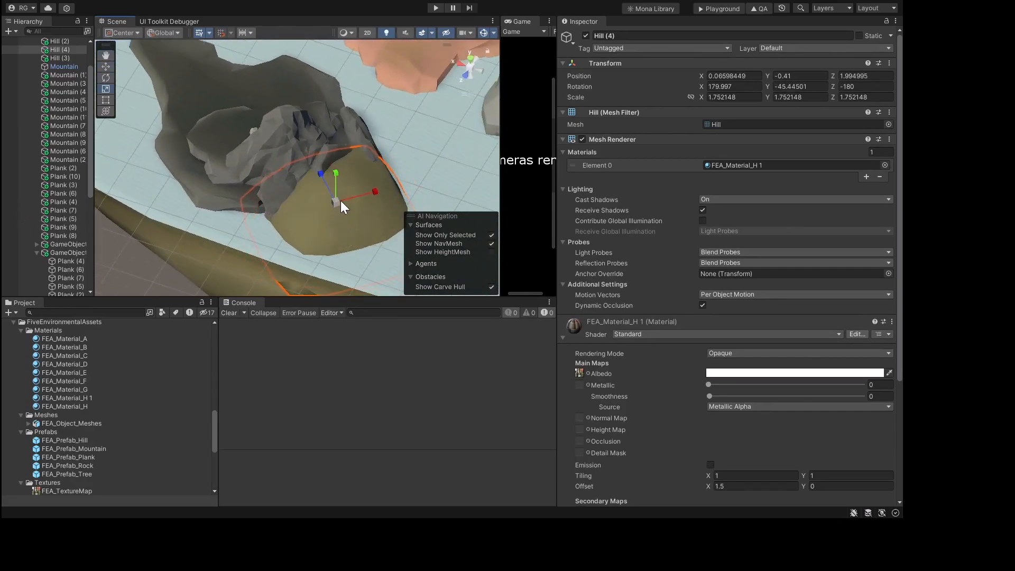
{"action": "left_click_drag", "start_coordinate": [322, 177], "coordinate": [303, 205]}
{"action": "key", "text": "w"}
{"action": "left_click_drag", "start_coordinate": [310, 143], "coordinate": [308, 151]}
Step: Duplicate the hill, scale the copy to about 1.226, 1.226, 2.047, turn it to Y -99.3 and place it at about X -0.283, Y -0.159, Z 1.729
{"action": "left_click_drag", "start_coordinate": [373, 148], "coordinate": [301, 162], "text": "alt"}
{"action": "scroll", "coordinate": [382, 180], "scroll_direction": "up", "scroll_amount": 6}
{"action": "key", "text": "ctrl+d"}
{"action": "key", "text": "e"}
{"action": "key", "text": "w"}
{"action": "key", "text": "r"}
{"action": "key", "text": "w"}
{"action": "left_click_drag", "start_coordinate": [338, 132], "coordinate": [182, 136], "text": "alt"}
{"action": "left_click_drag", "start_coordinate": [395, 174], "coordinate": [382, 156]}
{"action": "scroll", "coordinate": [382, 156], "scroll_direction": "down", "scroll_amount": 10}
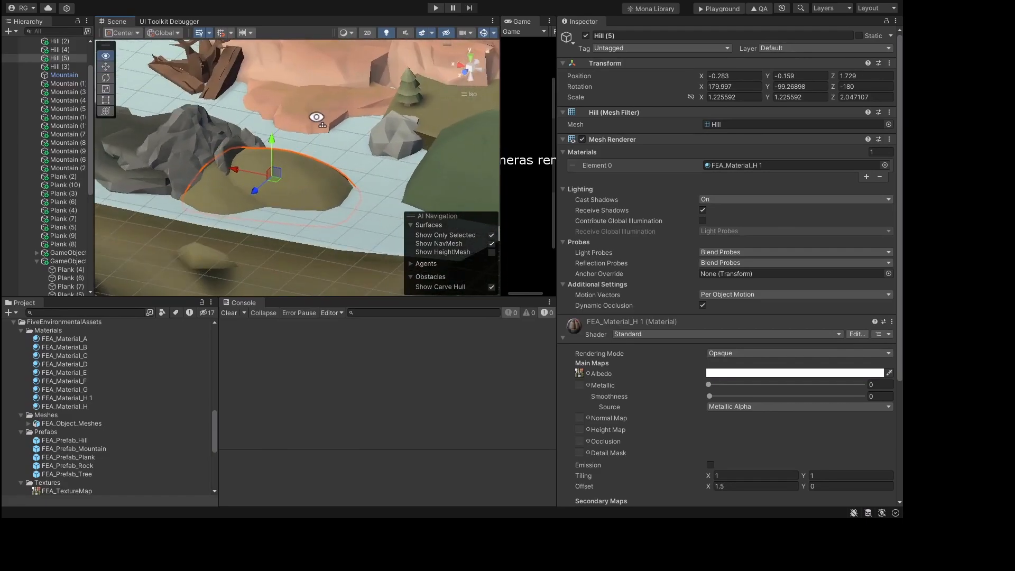
Step: Tilt the second hill and reposition it so it extends outward from the first hill beside the rocks
{"action": "key", "text": "e"}
{"action": "left_click_drag", "start_coordinate": [286, 145], "coordinate": [298, 162]}
{"action": "left_click_drag", "start_coordinate": [301, 162], "coordinate": [177, 231], "text": "alt"}
{"action": "key", "text": "w"}
{"action": "left_click_drag", "start_coordinate": [228, 166], "coordinate": [153, 206]}
{"action": "left_click_drag", "start_coordinate": [267, 166], "coordinate": [374, 154]}
Step: Duplicate the second hill, move the copy across the rock formation to about X 2.308, Y -0.269, Z 2.067 and turn it to about Y -42.6
{"action": "key", "text": "ctrl+d"}
{"action": "left_click_drag", "start_coordinate": [225, 197], "coordinate": [163, 187]}
{"action": "key", "text": "e"}
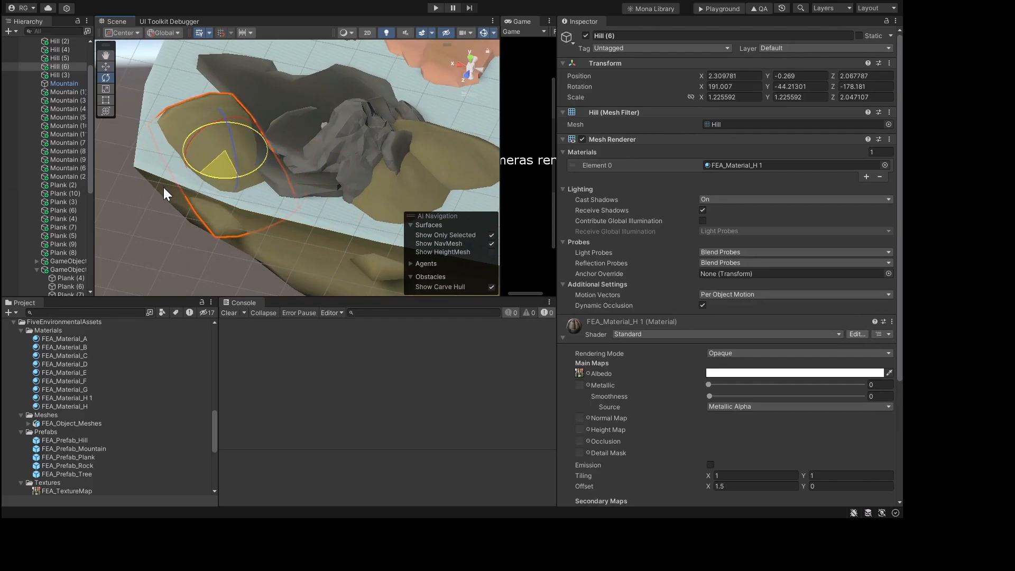
{"action": "left_click_drag", "start_coordinate": [164, 188], "coordinate": [158, 187]}
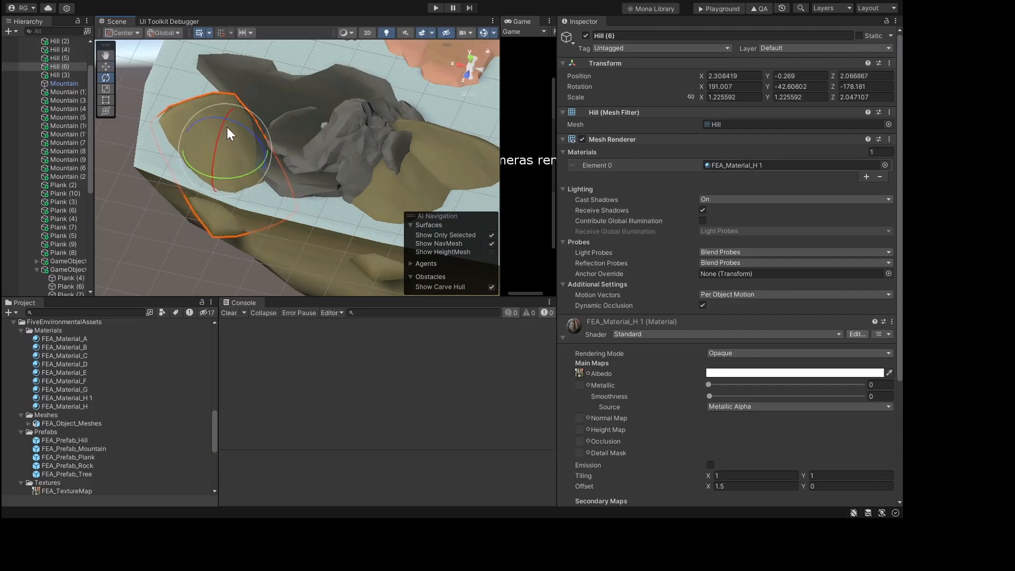
Step: Tilt the third hill to about 176.98, -42.9, -183.7, sink it to about Y -0.364 and rescale it beside the rocks
{"action": "left_click_drag", "start_coordinate": [227, 127], "coordinate": [389, 104]}
{"action": "key", "text": "w"}
{"action": "left_click_drag", "start_coordinate": [198, 139], "coordinate": [199, 145]}
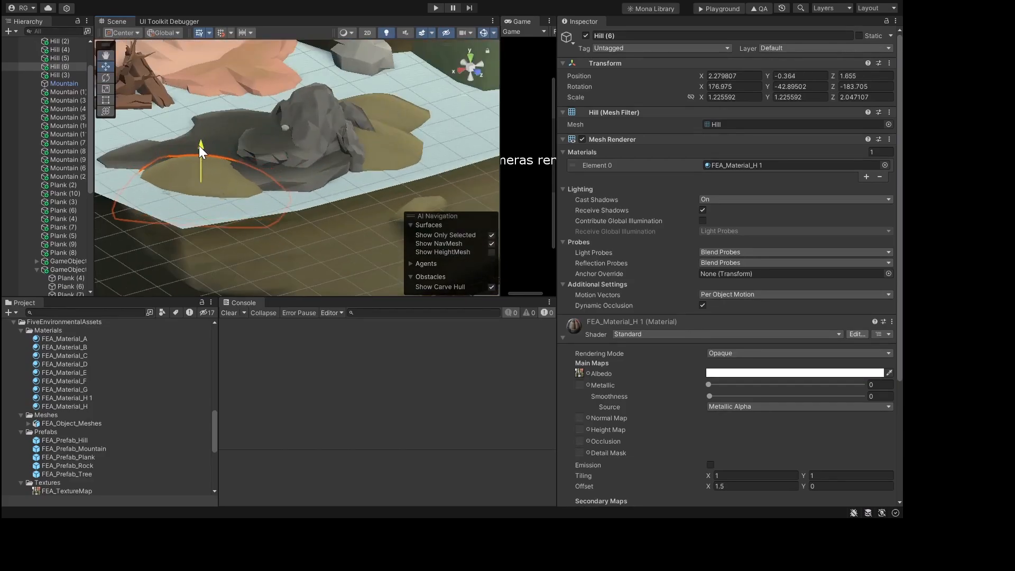
{"action": "key", "text": "r"}
{"action": "left_click_drag", "start_coordinate": [199, 183], "coordinate": [282, 118]}
{"action": "key", "text": "w"}
Step: Move the tiny light-grey rock out of the dark rock formation to X 2.414, above the third hill
{"action": "left_click", "coordinate": [263, 127]}
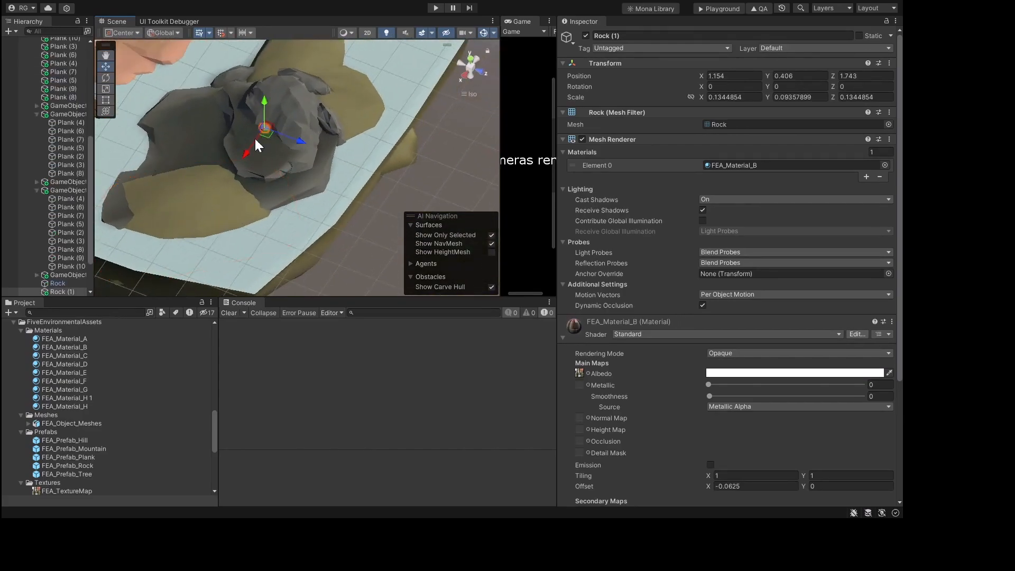
{"action": "key", "text": "Delete"}
{"action": "left_click", "coordinate": [264, 135]}
{"action": "left_click_drag", "start_coordinate": [243, 151], "coordinate": [197, 225]}
{"action": "key", "text": "f"}
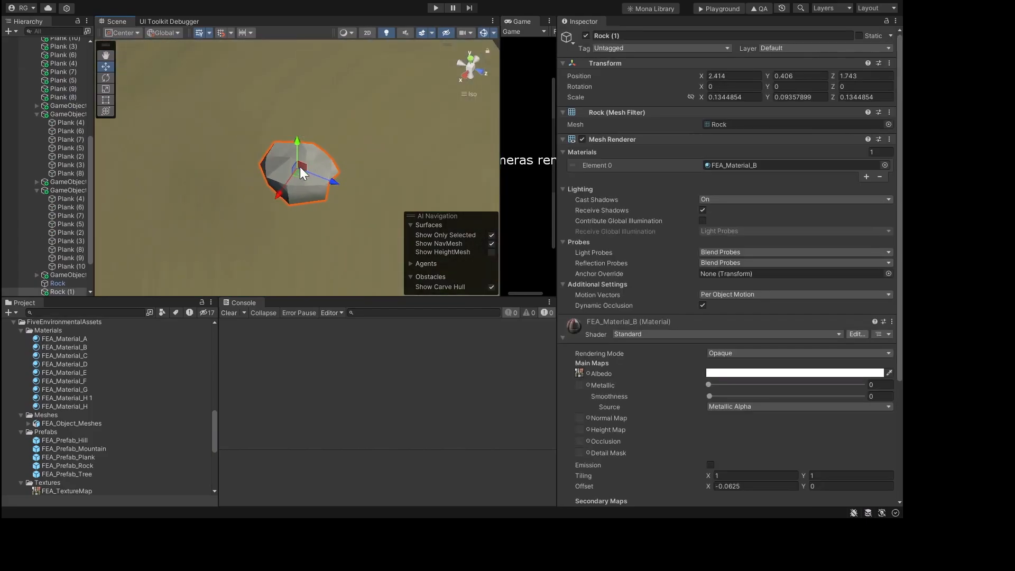
Step: Scale the small rock to about 0.476, 0.331, 0.476 and sink it into the hill's edge near X 2.423, Z 1.906
{"action": "scroll", "coordinate": [300, 171], "scroll_direction": "down", "scroll_amount": 5}
{"action": "key", "text": "r"}
{"action": "left_click_drag", "start_coordinate": [299, 169], "coordinate": [462, 177]}
{"action": "key", "text": "w"}
{"action": "left_click_drag", "start_coordinate": [295, 129], "coordinate": [296, 169]}
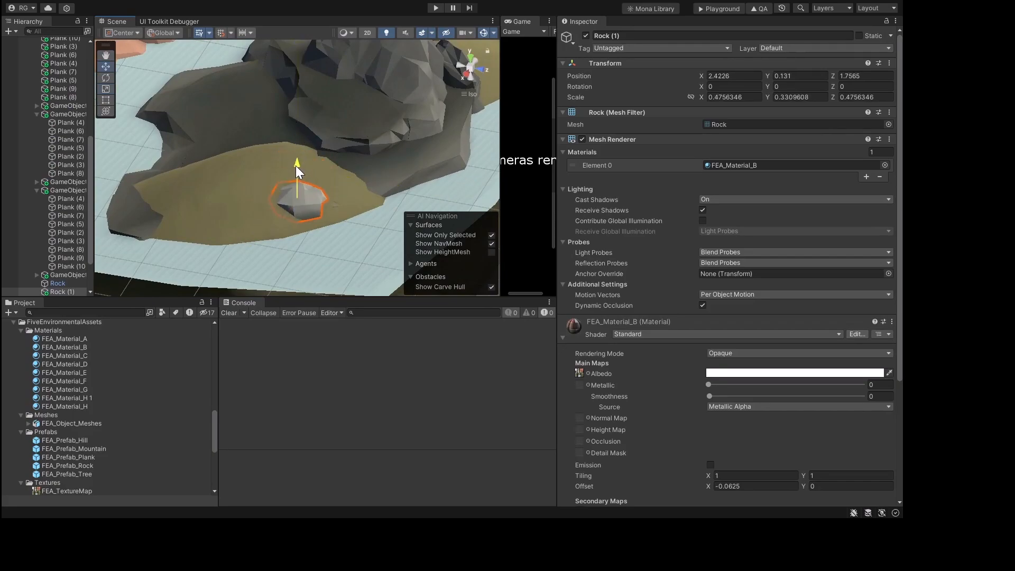
{"action": "left_click_drag", "start_coordinate": [334, 208], "coordinate": [353, 211]}
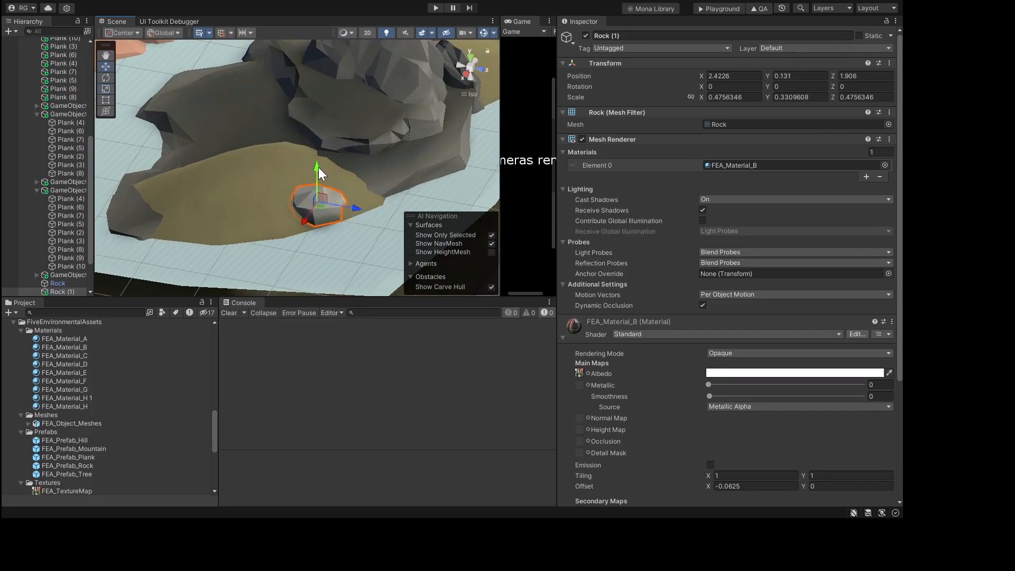
{"action": "left_click_drag", "start_coordinate": [318, 167], "coordinate": [320, 180]}
Step: Duplicate the small rock, enlarge the copy to about 0.732, 0.509, 0.732 and embed it in the hill's far end near X 2.797, Z 1.002
{"action": "left_click_drag", "start_coordinate": [354, 220], "coordinate": [210, 207]}
{"action": "key", "text": "ctrl+d"}
{"action": "key", "text": "r"}
{"action": "key", "text": "w"}
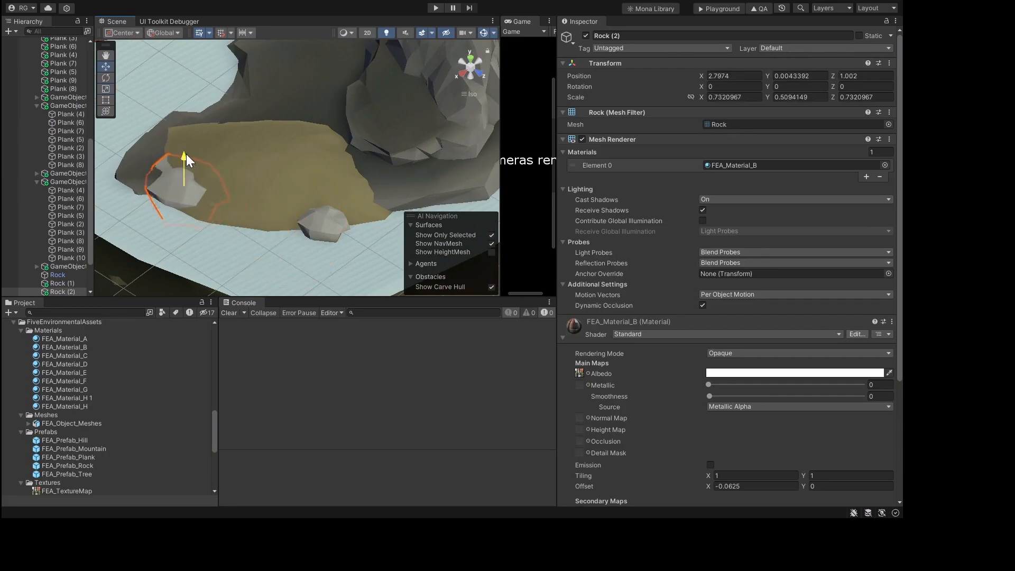
{"action": "left_click_drag", "start_coordinate": [186, 153], "coordinate": [288, 253]}
Step: Duplicate the second small rock, scale the copy to about 0.512, 0.356, 0.512 and place it at about X 2.643, Y -0.053, Z 1.914
{"action": "key", "text": "ctrl+d"}
{"action": "left_click", "coordinate": [228, 288]}
{"action": "left_click", "coordinate": [257, 267]}
{"action": "key", "text": "r"}
{"action": "key", "text": "w"}
{"action": "left_click_drag", "start_coordinate": [291, 210], "coordinate": [291, 208]}
Step: Turn the large grey rock below the tree plateau upside down to an X rotation of about 191.5
{"action": "scroll", "coordinate": [355, 188], "scroll_direction": "down", "scroll_amount": 10}
{"action": "middle_click_drag", "start_coordinate": [329, 102], "coordinate": [307, 155]}
{"action": "left_click_drag", "start_coordinate": [307, 155], "coordinate": [247, 164], "text": "alt"}
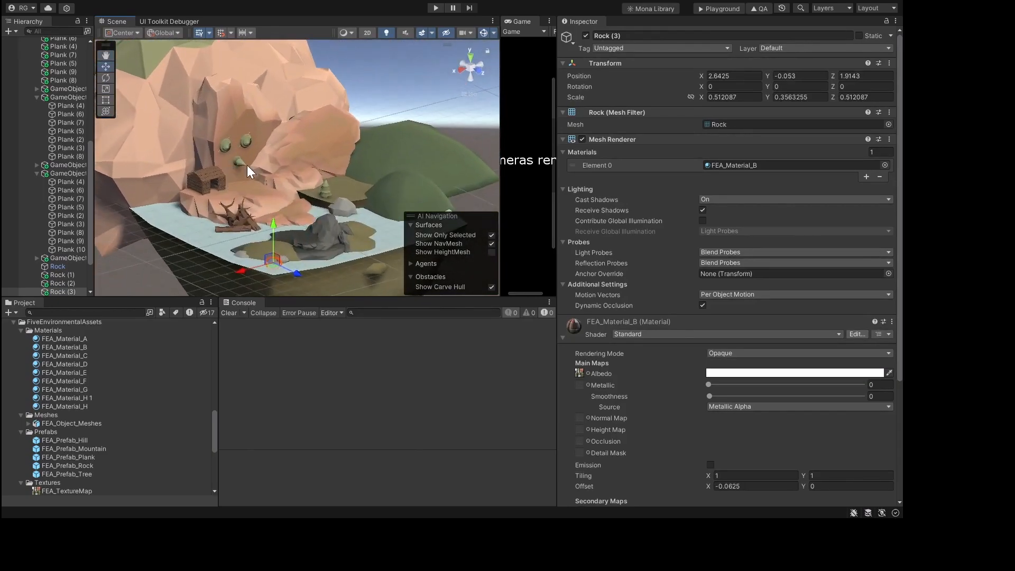
{"action": "scroll", "coordinate": [286, 174], "scroll_direction": "up", "scroll_amount": 5}
{"action": "middle_click_drag", "start_coordinate": [312, 219], "coordinate": [244, 169]}
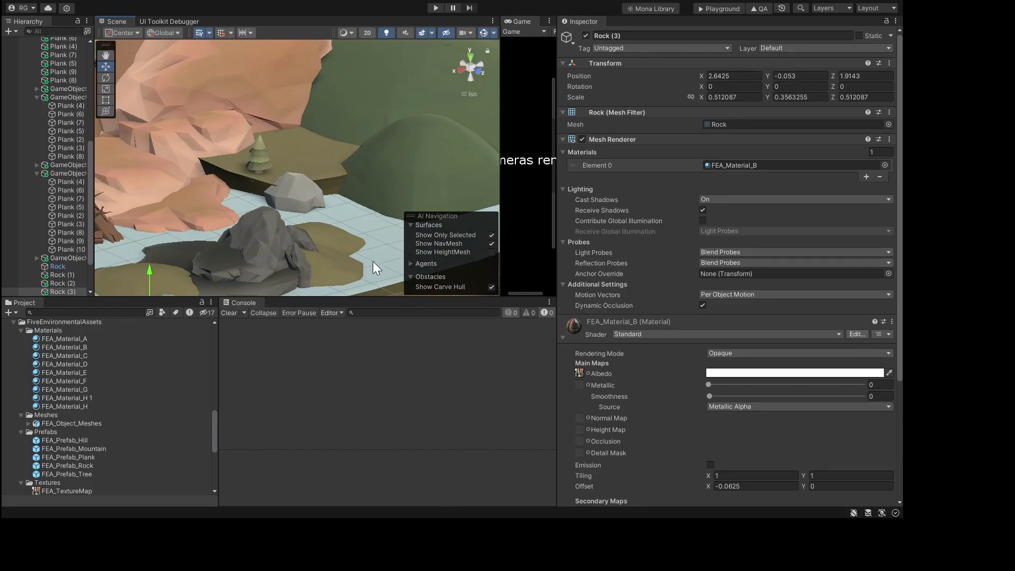
{"action": "left_click", "coordinate": [298, 196]}
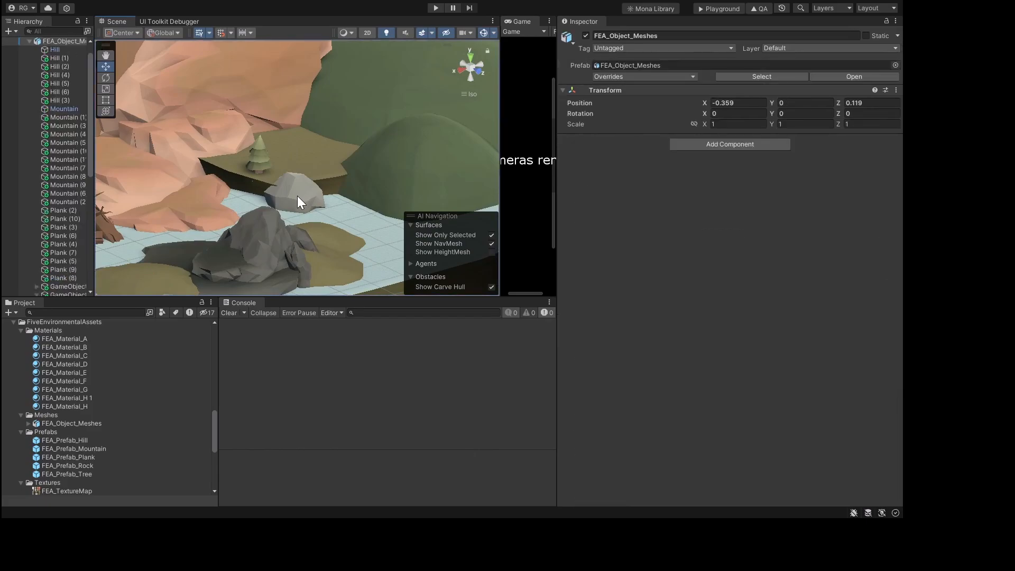
{"action": "left_click", "coordinate": [314, 195]}
{"action": "left_click_drag", "start_coordinate": [314, 195], "coordinate": [316, 227], "text": "alt"}
{"action": "key", "text": "f"}
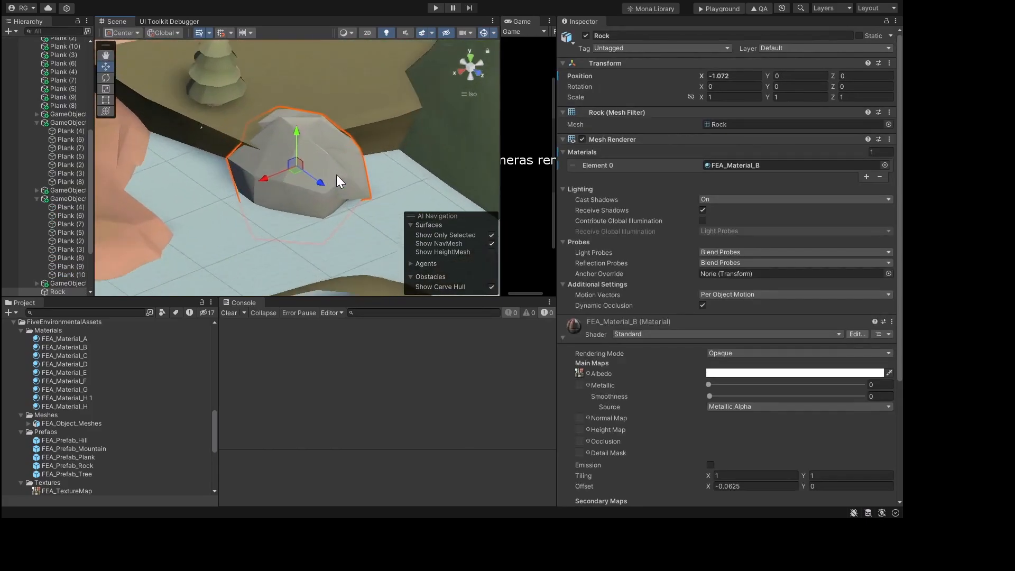
{"action": "scroll", "coordinate": [336, 175], "scroll_direction": "down", "scroll_amount": 8}
{"action": "key", "text": "e"}
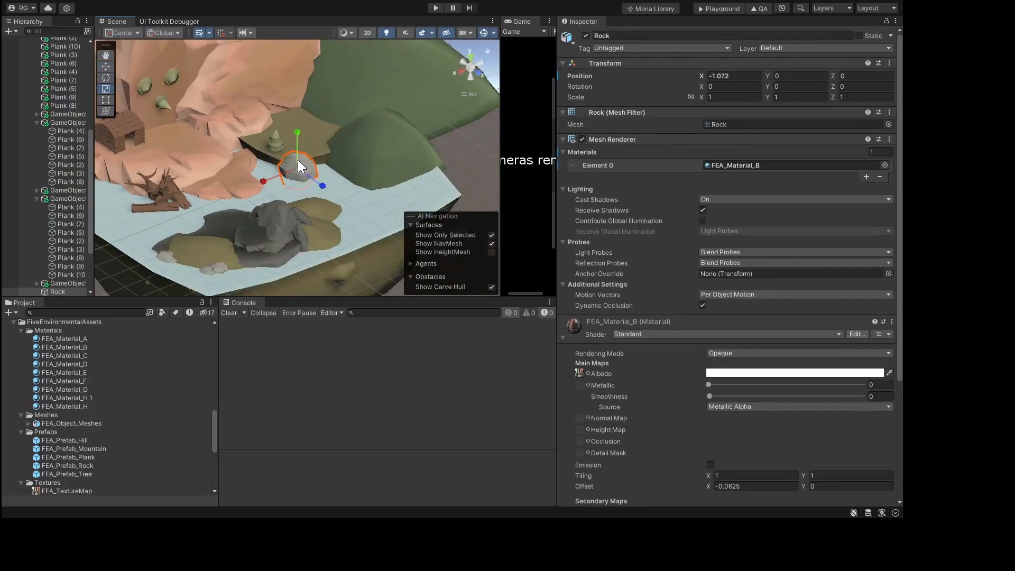
{"action": "left_click_drag", "start_coordinate": [312, 153], "coordinate": [440, 374]}
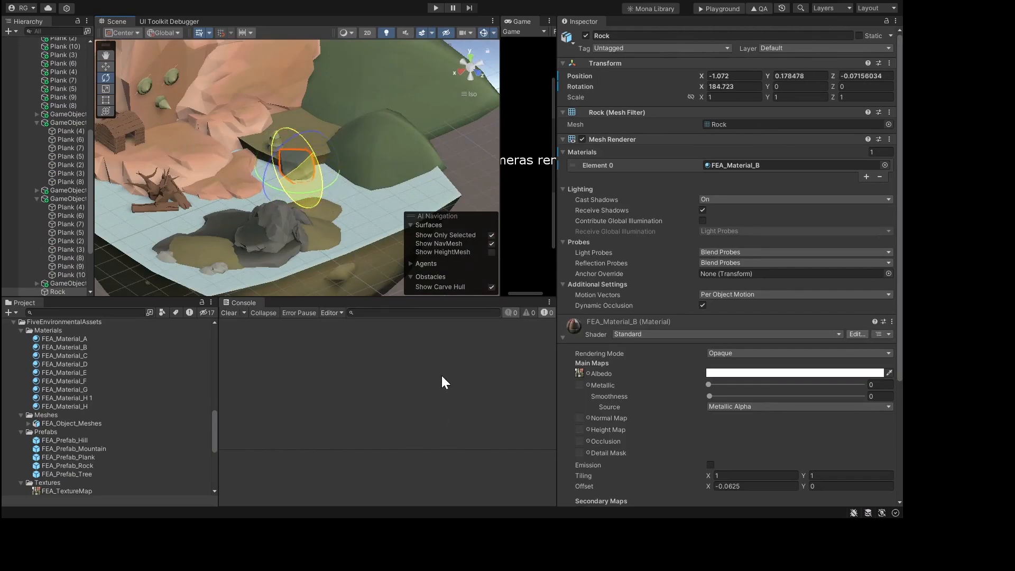
{"action": "key", "text": "f"}
{"action": "mouse_move", "coordinate": [326, 163]}
{"action": "left_mouse_down"}
{"action": "mouse_move", "coordinate": [273, 6]}
{"action": "mouse_move", "coordinate": [349, 251]}
{"action": "mouse_move", "coordinate": [335, 174]}
{"action": "left_mouse_up"}
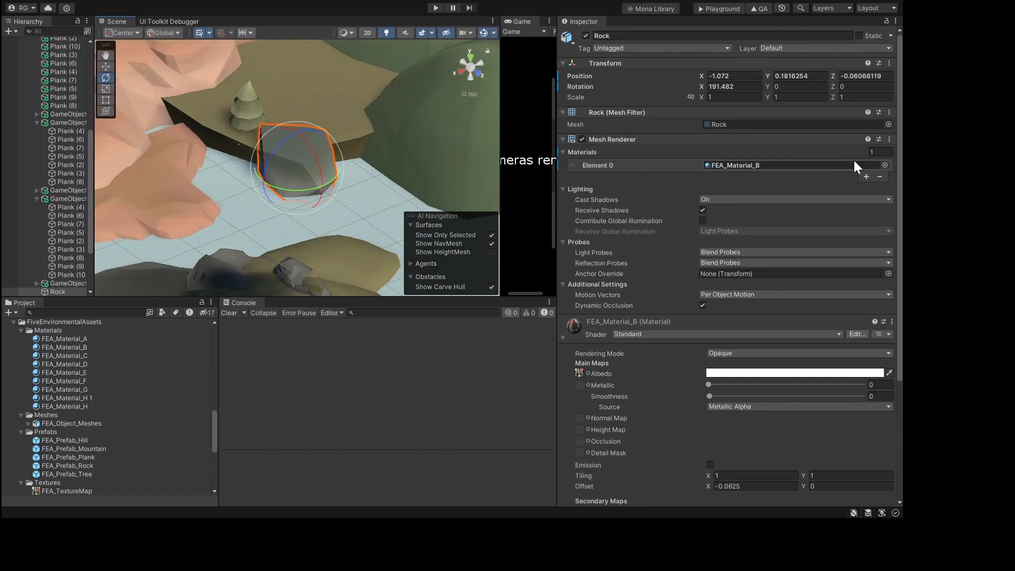
Step: Replace the flipped rock's material with the red FEA_Material_G
{"action": "left_click", "coordinate": [884, 165]}
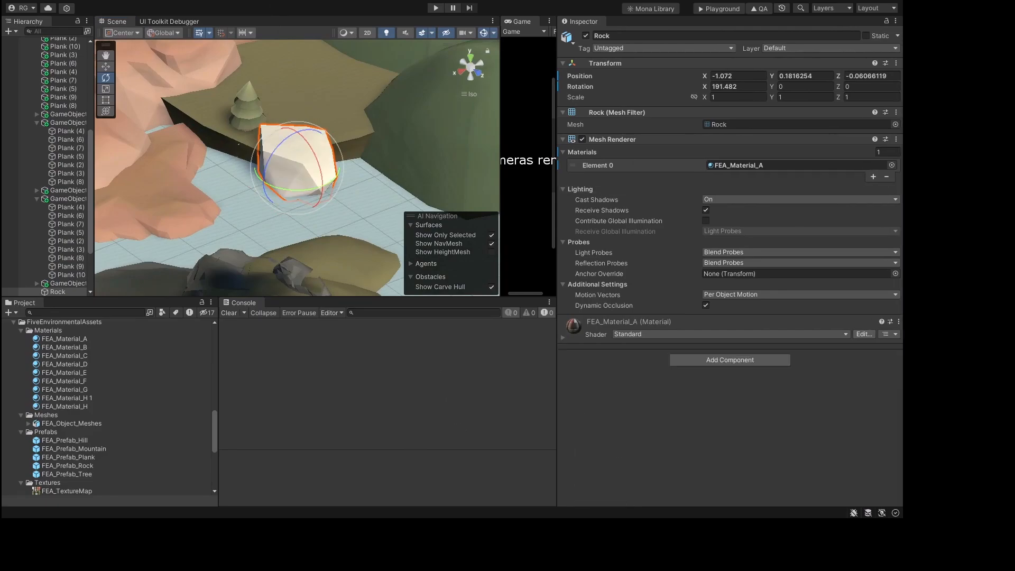
{"action": "key", "text": "Down"}
{"action": "key", "text": "Down"}
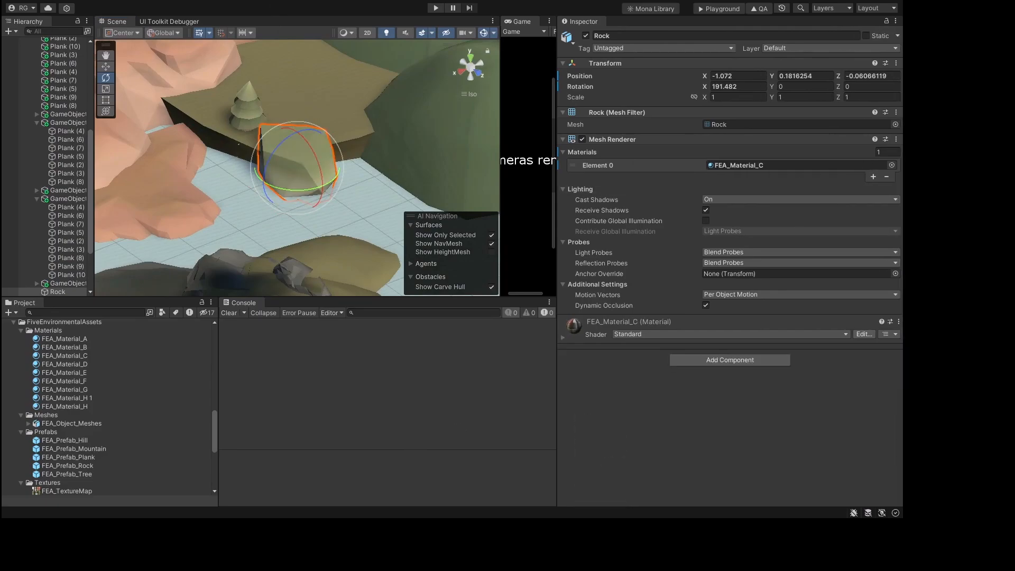
{"action": "key", "text": "Down"}
{"action": "key", "text": "Down"}
{"action": "key", "text": "Down"}
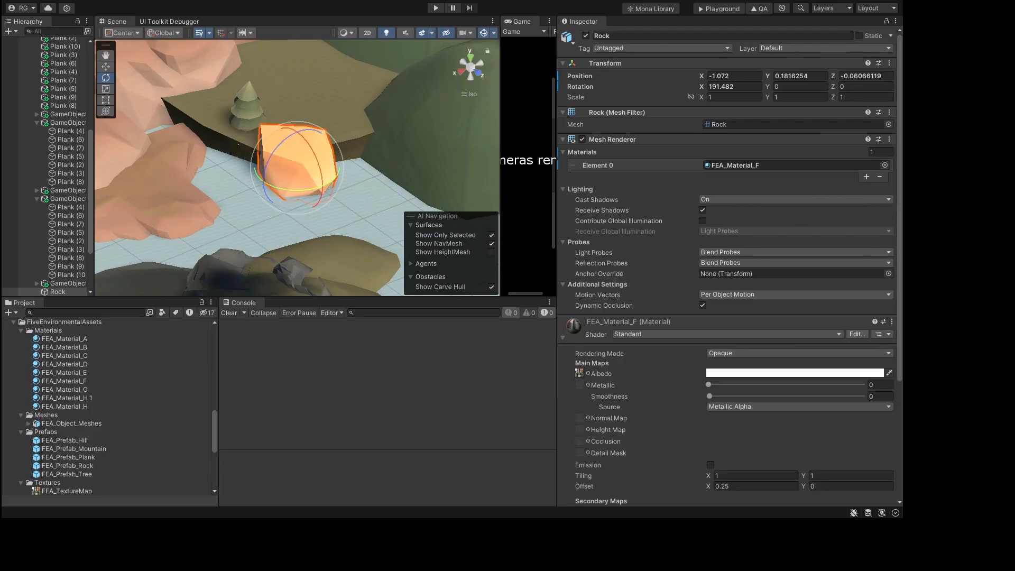
{"action": "key", "text": "Down"}
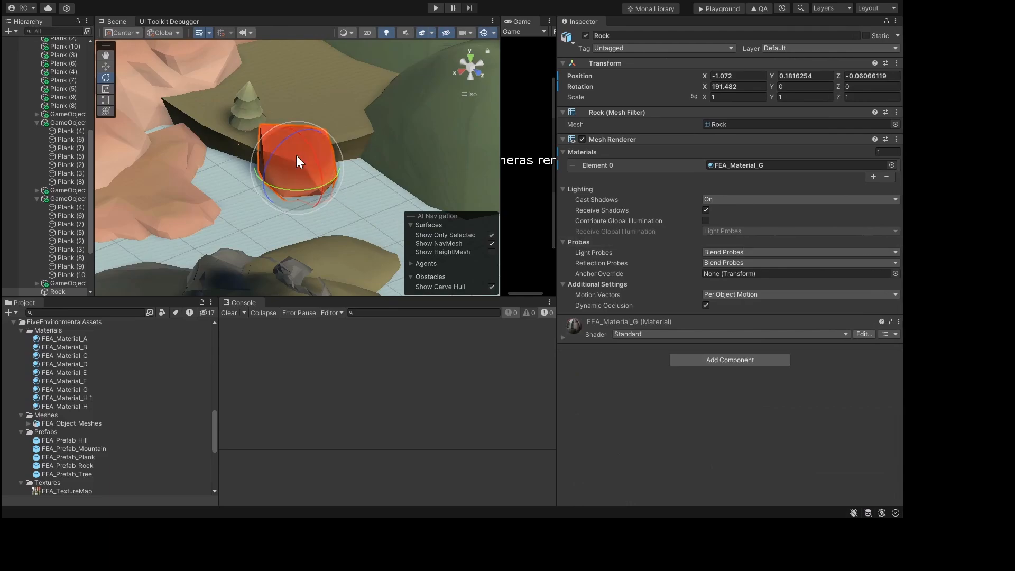
Step: Enlarge the red rock to about 3.042, flatten its Y scale to about 0.69 and level it to about X 181.8, Z 177.9
{"action": "scroll", "coordinate": [296, 154], "scroll_direction": "down", "scroll_amount": 10}
{"action": "middle_click_drag", "start_coordinate": [294, 151], "coordinate": [310, 169]}
{"action": "scroll", "coordinate": [312, 171], "scroll_direction": "up", "scroll_amount": 10}
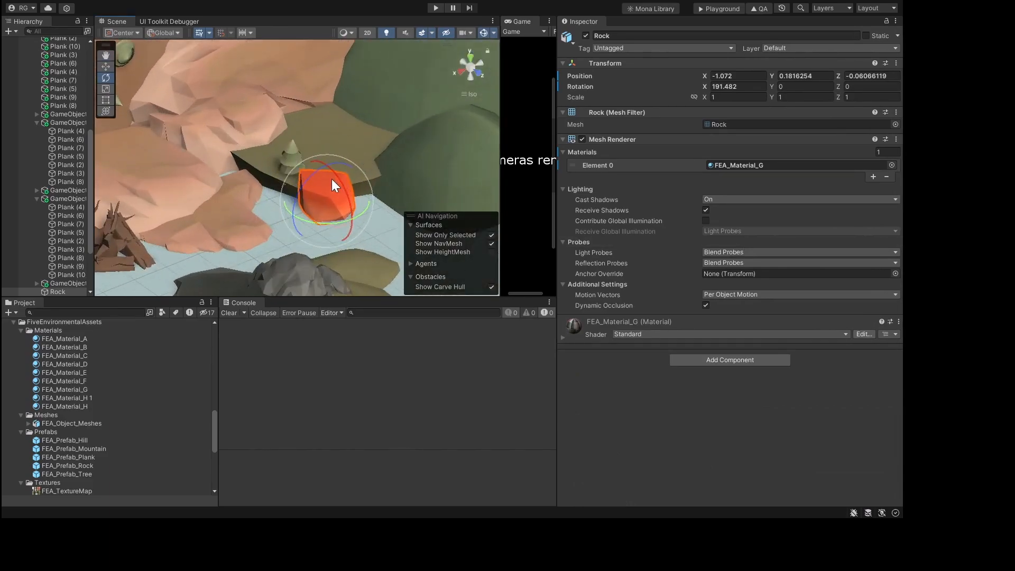
{"action": "middle_click_drag", "start_coordinate": [353, 210], "coordinate": [302, 212]}
{"action": "scroll", "coordinate": [304, 224], "scroll_direction": "up", "scroll_amount": 3}
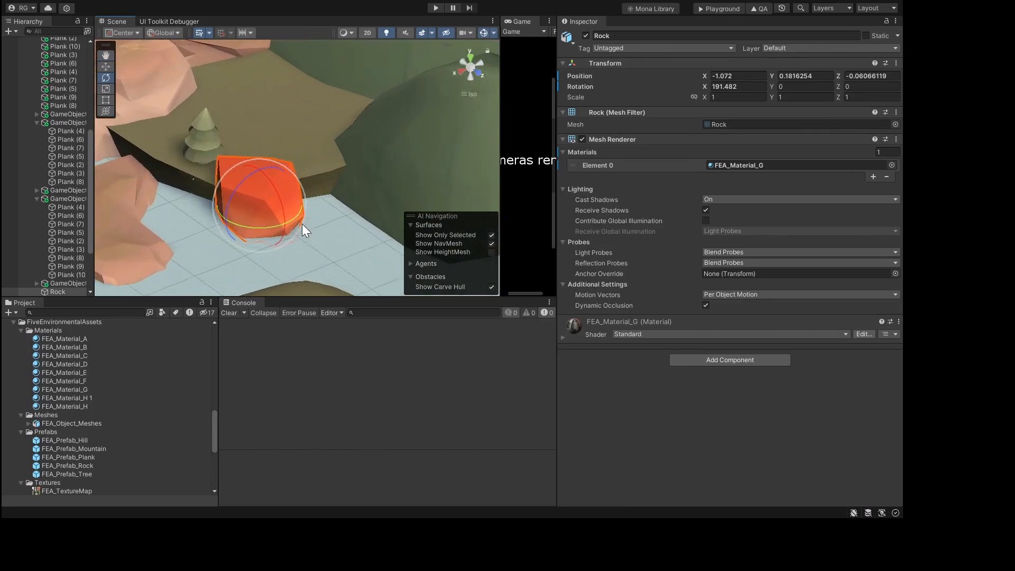
{"action": "key", "text": "r"}
{"action": "left_click_drag", "start_coordinate": [269, 198], "coordinate": [369, 181]}
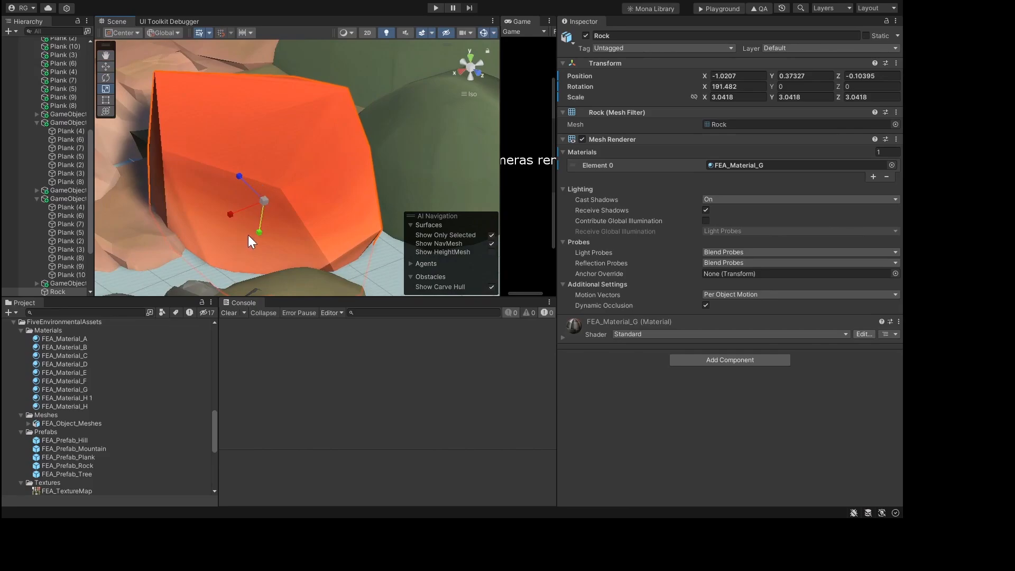
{"action": "left_click_drag", "start_coordinate": [260, 232], "coordinate": [77, 345]}
{"action": "key", "text": "e"}
{"action": "key", "text": "w"}
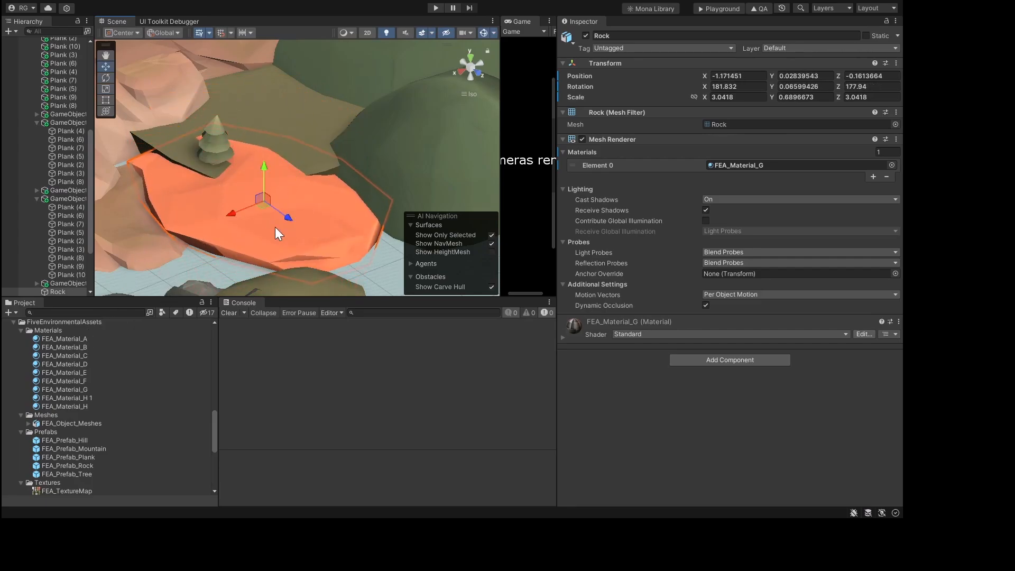
Step: Move the orange Rock behind the small tree to about X -2.03, Y 0.08, Z -0.82 and raise its height scale to about 1.09
{"action": "left_click", "coordinate": [277, 191]}
{"action": "left_click", "coordinate": [275, 192]}
{"action": "left_click_drag", "start_coordinate": [291, 220], "coordinate": [265, 151]}
{"action": "mouse_move", "coordinate": [293, 106]}
{"action": "left_mouse_down"}
{"action": "mouse_move", "coordinate": [301, 73]}
{"action": "mouse_move", "coordinate": [298, 94]}
{"action": "left_mouse_up"}
{"action": "key", "text": "e"}
{"action": "key", "text": "r"}
{"action": "key", "text": "w"}
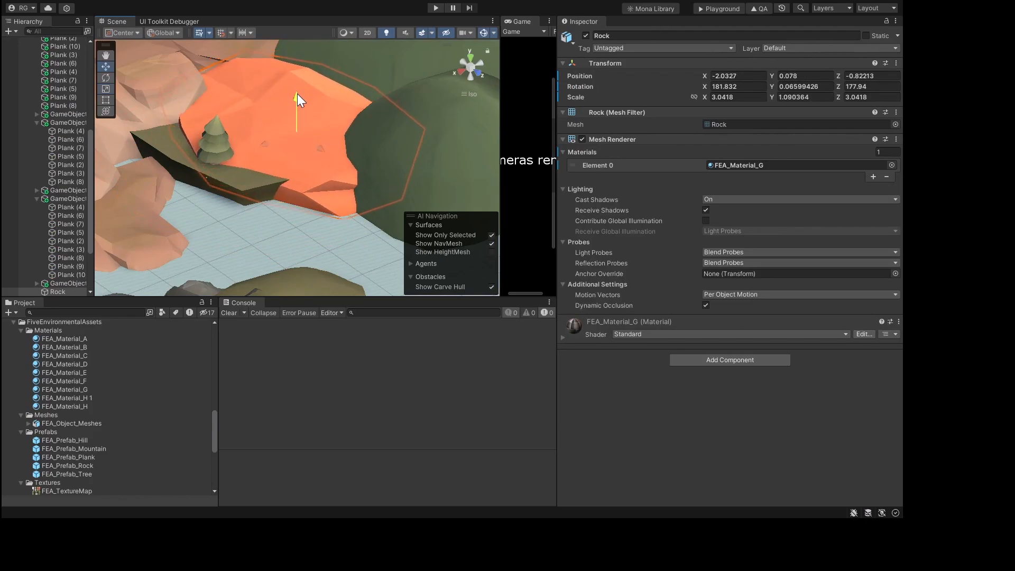
Step: Select the Hill (1) mound under the small tree and rotate it to about 128, -12, -195 degrees
{"action": "left_click", "coordinate": [246, 181]}
{"action": "left_click", "coordinate": [247, 179]}
{"action": "left_click", "coordinate": [246, 180]}
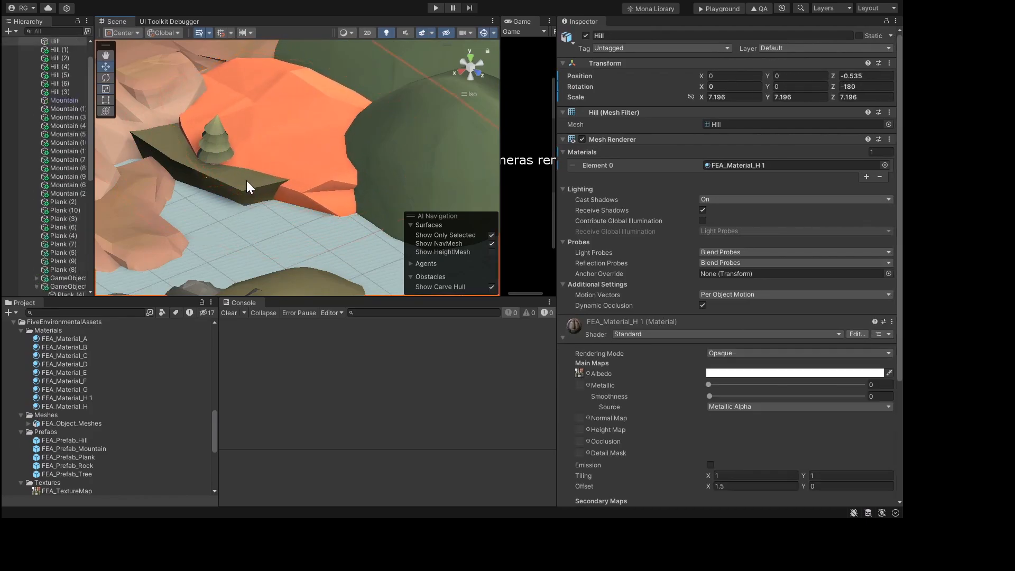
{"action": "left_click", "coordinate": [246, 180]}
{"action": "left_click", "coordinate": [247, 180]}
{"action": "left_click", "coordinate": [247, 180]}
{"action": "left_click", "coordinate": [246, 180]}
{"action": "key", "text": "e"}
{"action": "left_click_drag", "start_coordinate": [289, 121], "coordinate": [353, 288]}
{"action": "middle_click_drag", "start_coordinate": [328, 168], "coordinate": [313, 247]}
{"action": "left_click_drag", "start_coordinate": [250, 194], "coordinate": [257, 184]}
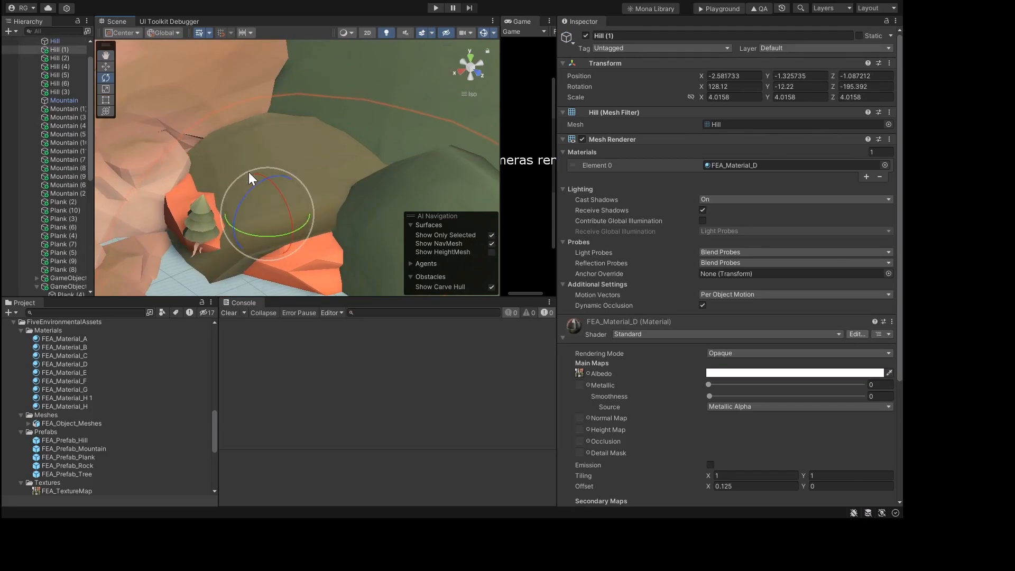
Step: Shrink Hill (1) to a uniform scale of about 2.06 and raise it through the orange rock's surface
{"action": "key", "text": "r"}
{"action": "left_click_drag", "start_coordinate": [269, 210], "coordinate": [260, 220]}
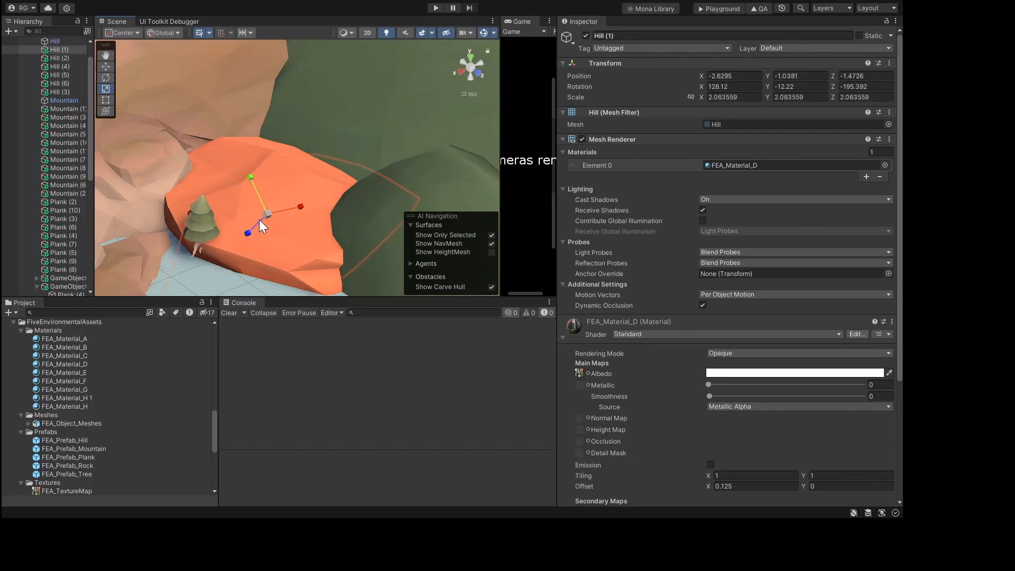
{"action": "key", "text": "w"}
{"action": "left_click_drag", "start_coordinate": [269, 184], "coordinate": [271, 125]}
{"action": "left_click_drag", "start_coordinate": [290, 172], "coordinate": [258, 166]}
{"action": "key", "text": "e"}
{"action": "key", "text": "w"}
Step: Enlarge the orange Rock around the mound to a scale of about 4.98 × 1.78 × 4.98 and adjust its position
{"action": "left_click", "coordinate": [266, 240]}
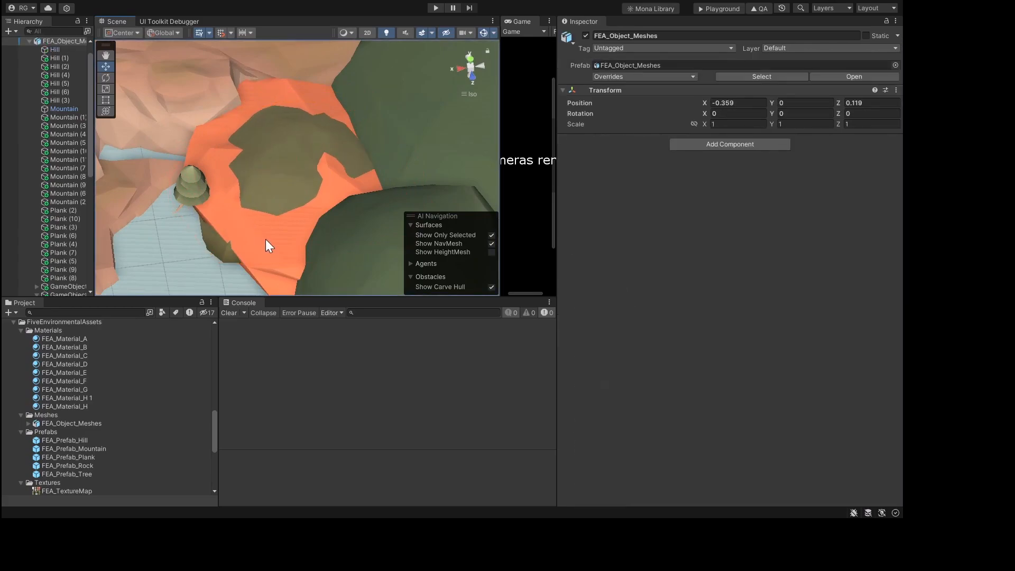
{"action": "key", "text": "r"}
{"action": "left_click_drag", "start_coordinate": [298, 184], "coordinate": [350, 191]}
{"action": "key", "text": "w"}
{"action": "left_click_drag", "start_coordinate": [293, 153], "coordinate": [357, 136], "text": "alt"}
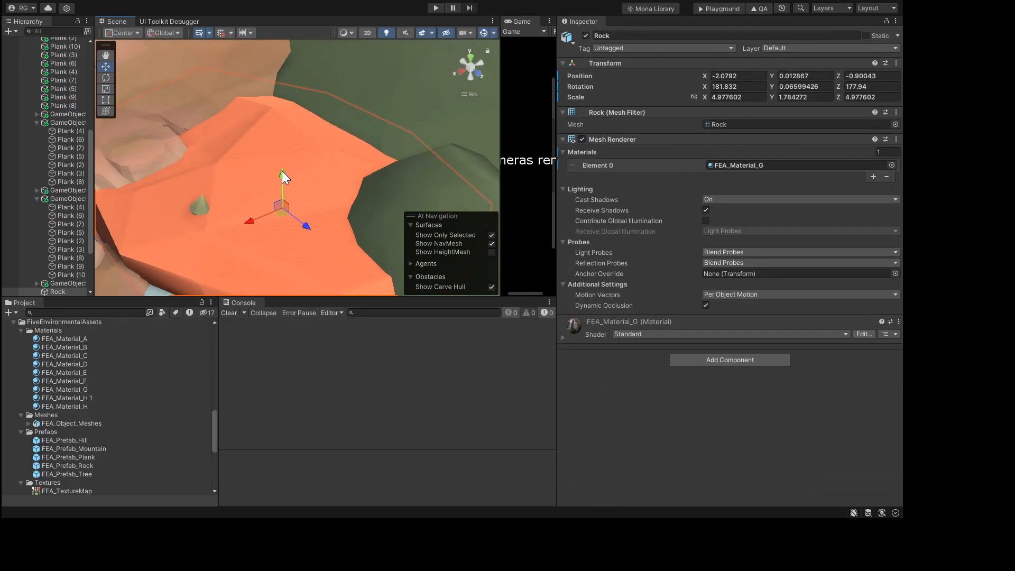
{"action": "left_click_drag", "start_coordinate": [281, 172], "coordinate": [401, 164]}
Step: Flip the small tree upside down and stretch it to a scale of about 3.05 × 10.05 × 3.05
{"action": "left_click", "coordinate": [233, 195]}
{"action": "left_click", "coordinate": [239, 194]}
{"action": "scroll", "coordinate": [293, 137], "scroll_direction": "up", "scroll_amount": 3}
{"action": "key", "text": "e"}
{"action": "key", "text": "w"}
{"action": "key", "text": "e"}
{"action": "key", "text": "r"}
{"action": "left_click_drag", "start_coordinate": [278, 204], "coordinate": [289, 291]}
Step: Place the flipped tree on top of the mound at about X -1.77, Y 0.85, Z -0.66
{"action": "key", "text": "w"}
{"action": "left_click_drag", "start_coordinate": [279, 132], "coordinate": [297, 276]}
{"action": "right_click_drag", "start_coordinate": [296, 275], "coordinate": [358, 261]}
{"action": "scroll", "coordinate": [300, 254], "scroll_direction": "down", "scroll_amount": 8}
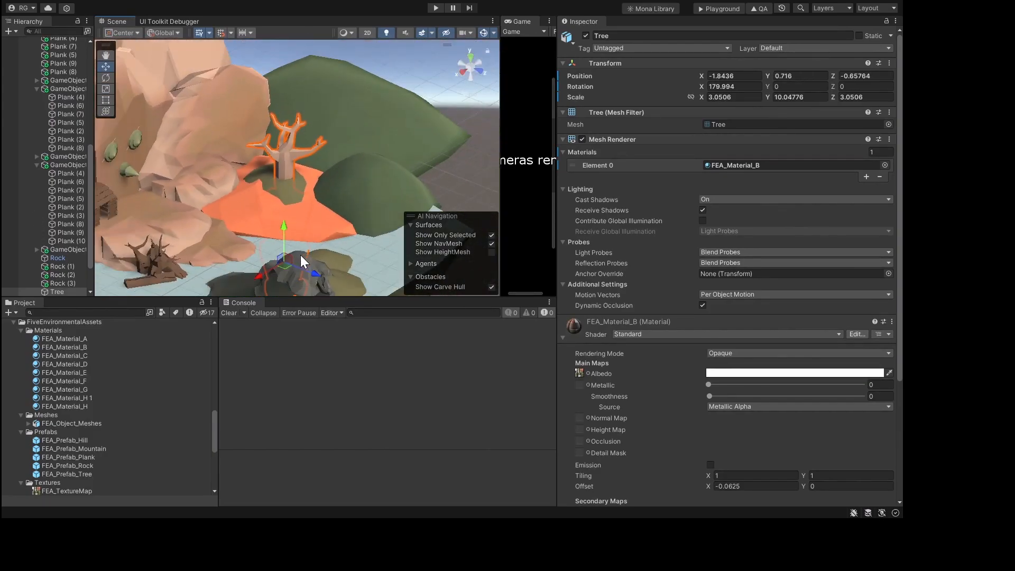
{"action": "left_click_drag", "start_coordinate": [280, 232], "coordinate": [284, 225]}
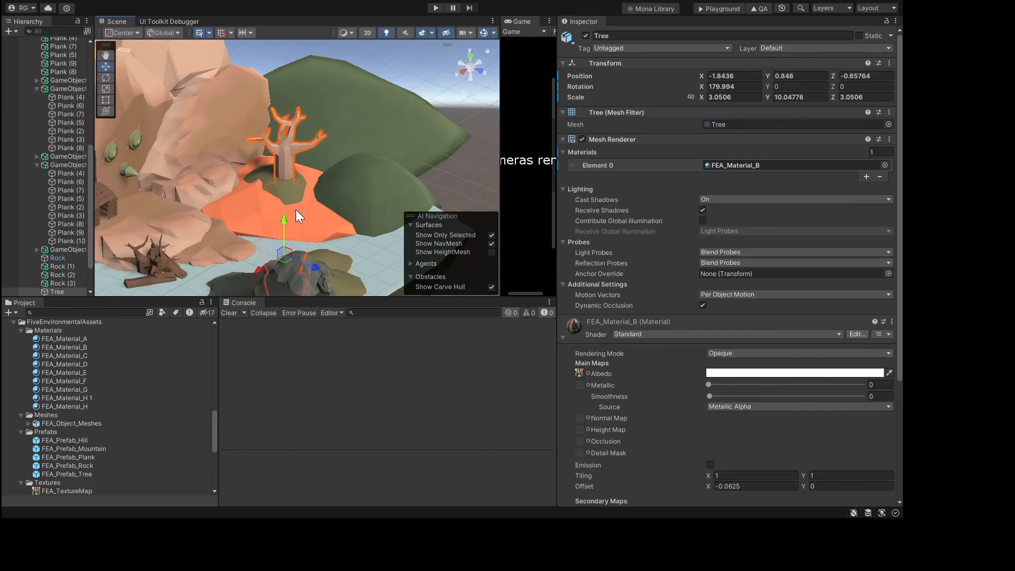
{"action": "left_click_drag", "start_coordinate": [259, 266], "coordinate": [256, 268]}
Step: Try to rotate the flipped tree on the mound and undo the rotation
{"action": "key", "text": "e"}
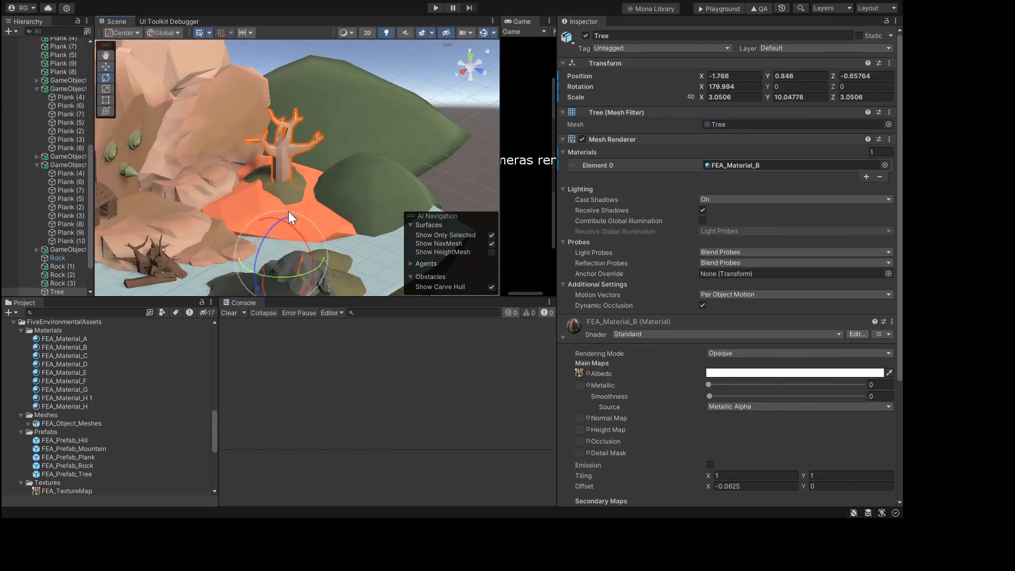
{"action": "left_click_drag", "start_coordinate": [300, 231], "coordinate": [300, 228]}
{"action": "key", "text": "ctrl+z"}
Step: Duplicate the small grey rock at the front edge of the island and raise the copy to about Y 1.47
{"action": "scroll", "coordinate": [299, 186], "scroll_direction": "up", "scroll_amount": 2}
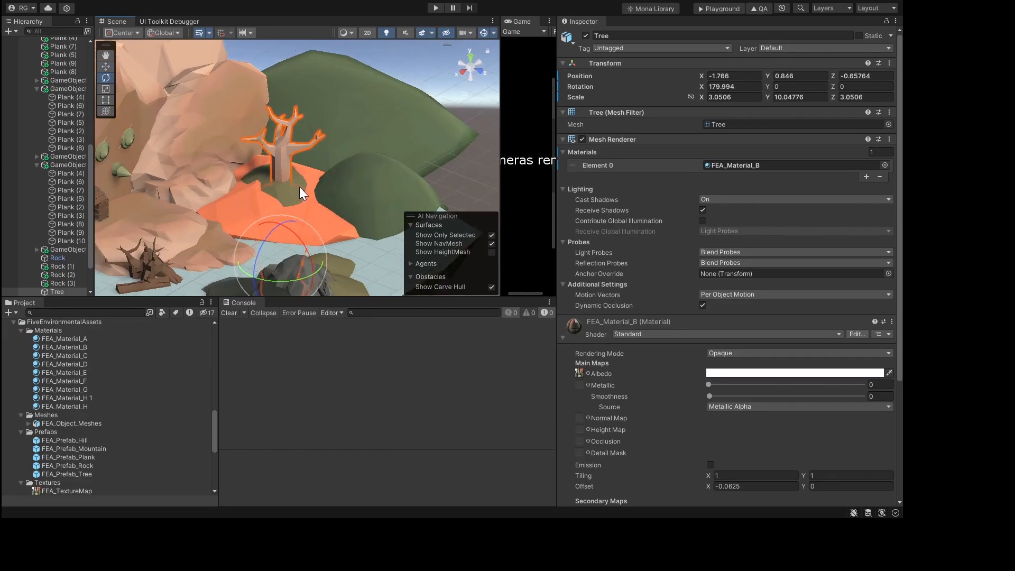
{"action": "scroll", "coordinate": [288, 237], "scroll_direction": "down", "scroll_amount": 2}
{"action": "middle_click_drag", "start_coordinate": [288, 236], "coordinate": [300, 193]}
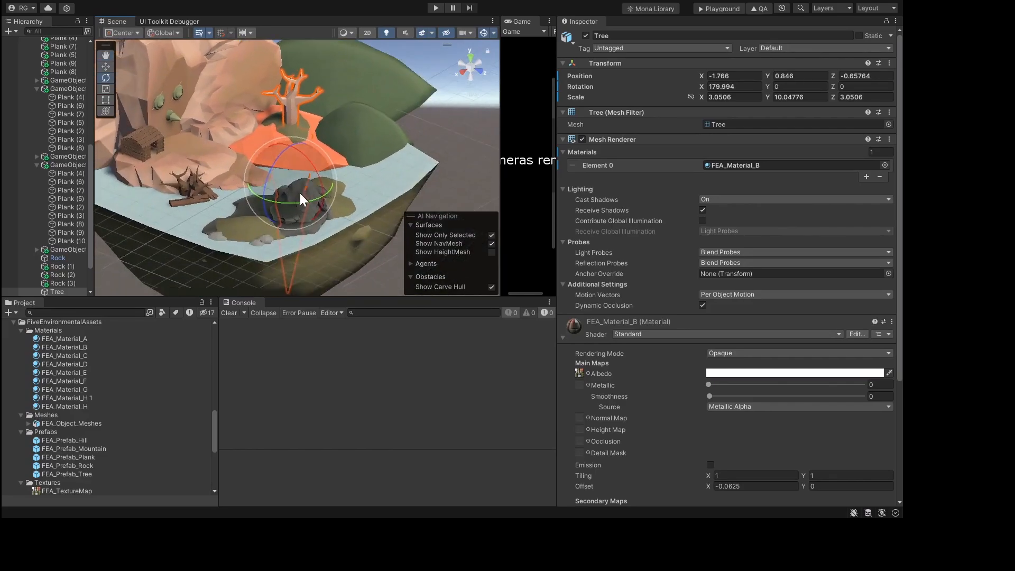
{"action": "scroll", "coordinate": [301, 238], "scroll_direction": "up", "scroll_amount": 4}
{"action": "middle_click_drag", "start_coordinate": [300, 238], "coordinate": [301, 96]}
{"action": "scroll", "coordinate": [302, 131], "scroll_direction": "down", "scroll_amount": 5}
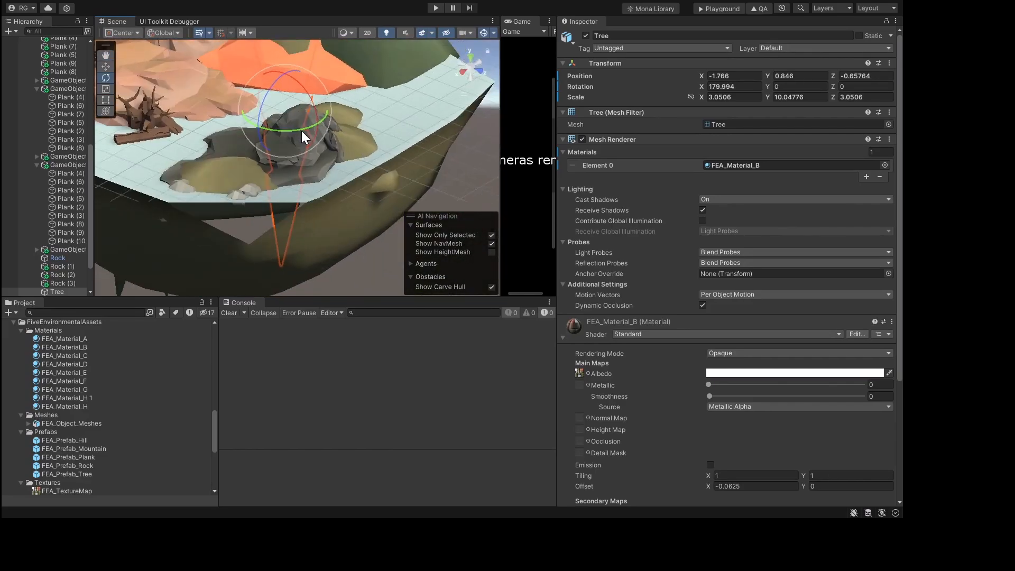
{"action": "left_click", "coordinate": [253, 192]}
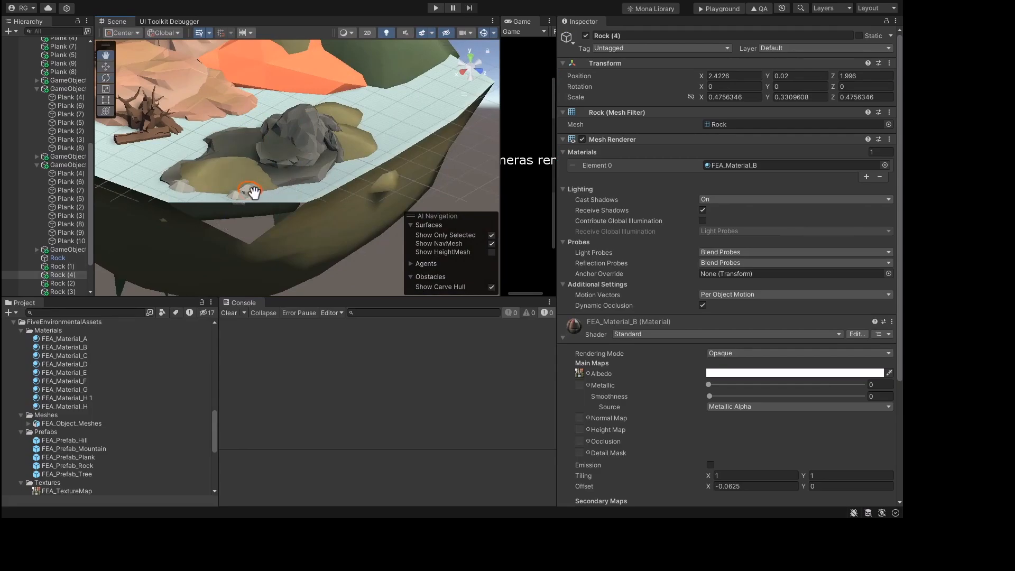
{"action": "key", "text": "f"}
{"action": "key", "text": "w"}
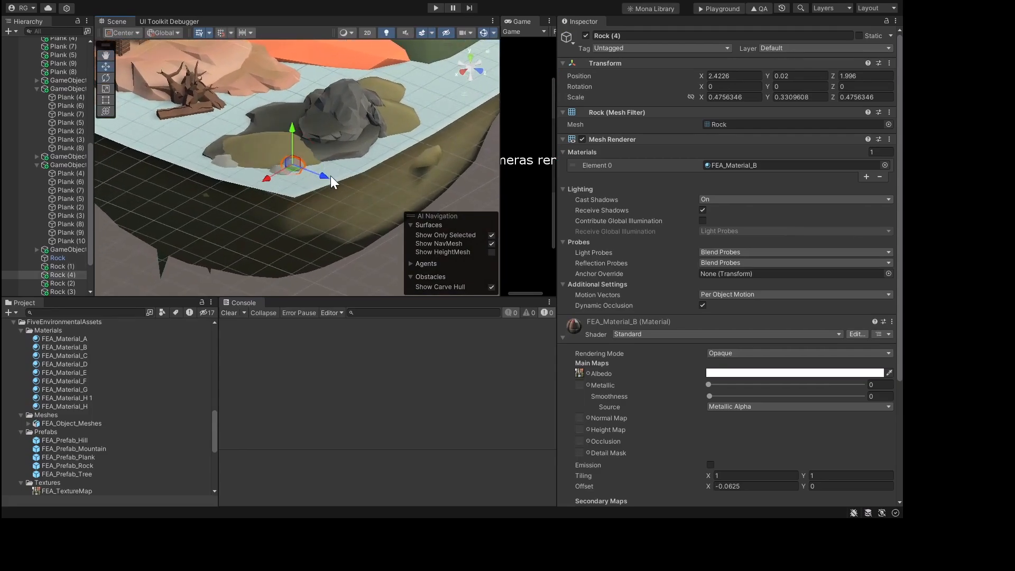
{"action": "left_click", "coordinate": [327, 179]}
{"action": "left_click", "coordinate": [297, 166]}
{"action": "left_click_drag", "start_coordinate": [293, 137], "coordinate": [299, 71]}
{"action": "middle_click_drag", "start_coordinate": [299, 71], "coordinate": [298, 202]}
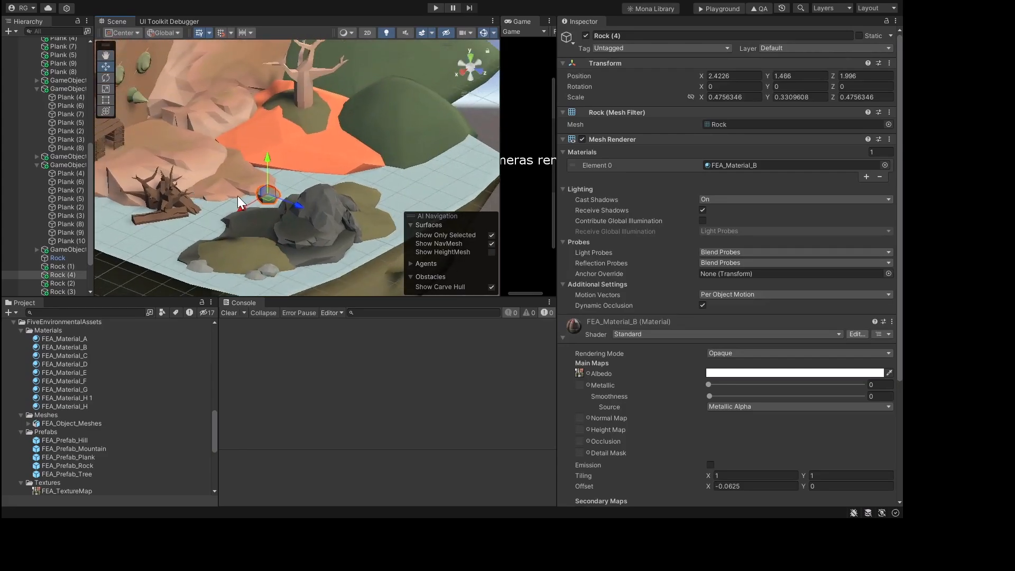
Step: Move the copied rock over a branch of the bare tree at about X -2.16, Z -0.14
{"action": "left_click_drag", "start_coordinate": [239, 202], "coordinate": [307, 84]}
{"action": "middle_click_drag", "start_coordinate": [302, 105], "coordinate": [320, 202]}
{"action": "left_click_drag", "start_coordinate": [266, 174], "coordinate": [299, 183]}
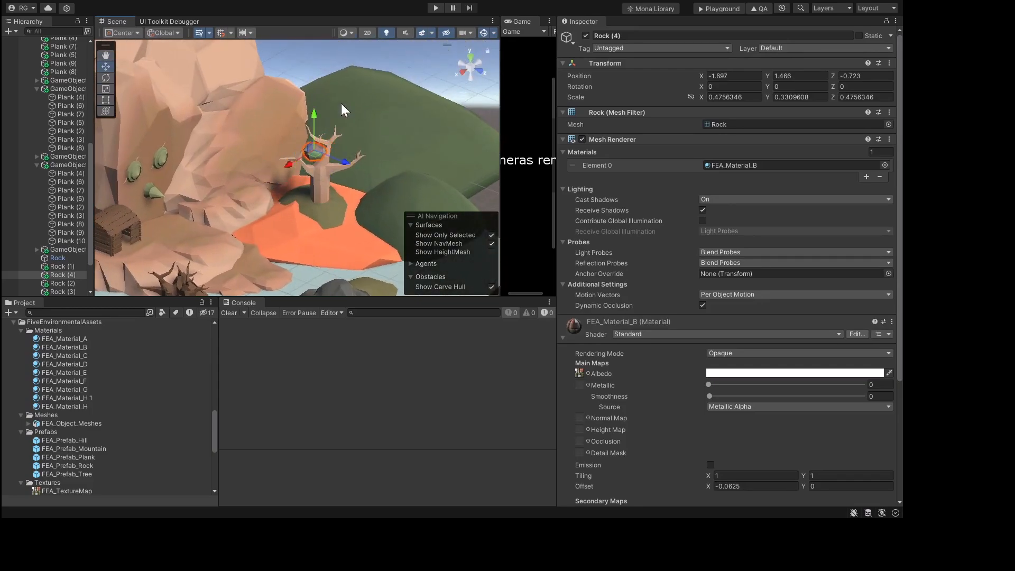
{"action": "left_click", "coordinate": [472, 57]}
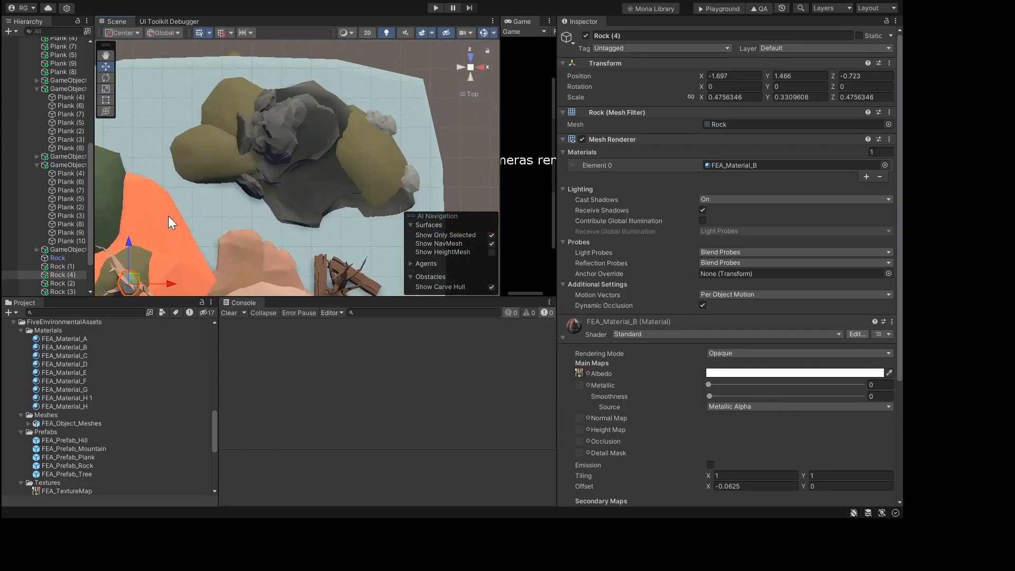
{"action": "middle_click_drag", "start_coordinate": [170, 217], "coordinate": [340, 93]}
{"action": "scroll", "coordinate": [351, 158], "scroll_direction": "up", "scroll_amount": 4}
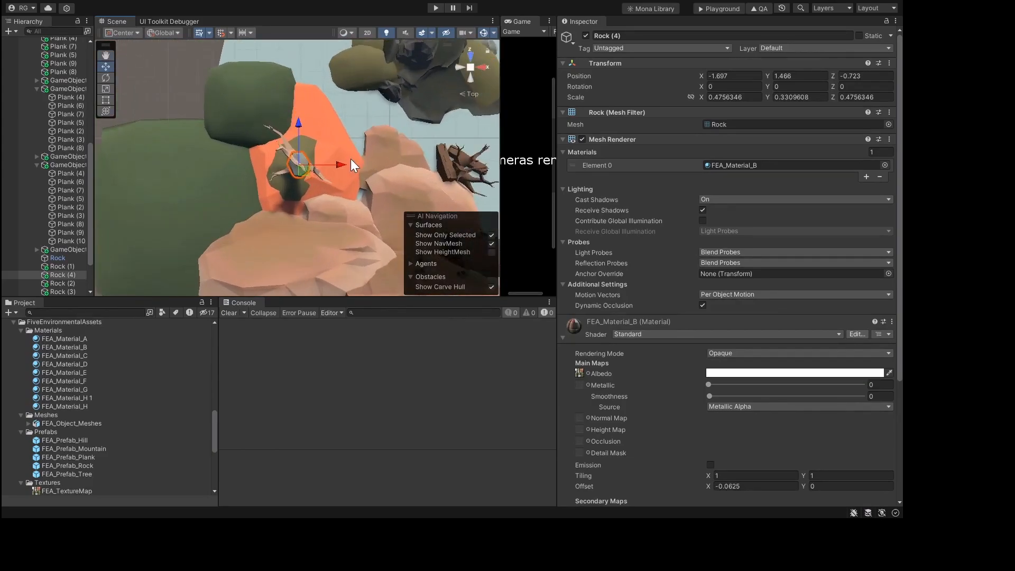
{"action": "left_click_drag", "start_coordinate": [295, 165], "coordinate": [245, 101]}
Step: Scale the copied rock up to about 1.01 × 0.70 × 1.01 and tilt it about 11 degrees around X
{"action": "left_click", "coordinate": [482, 67]}
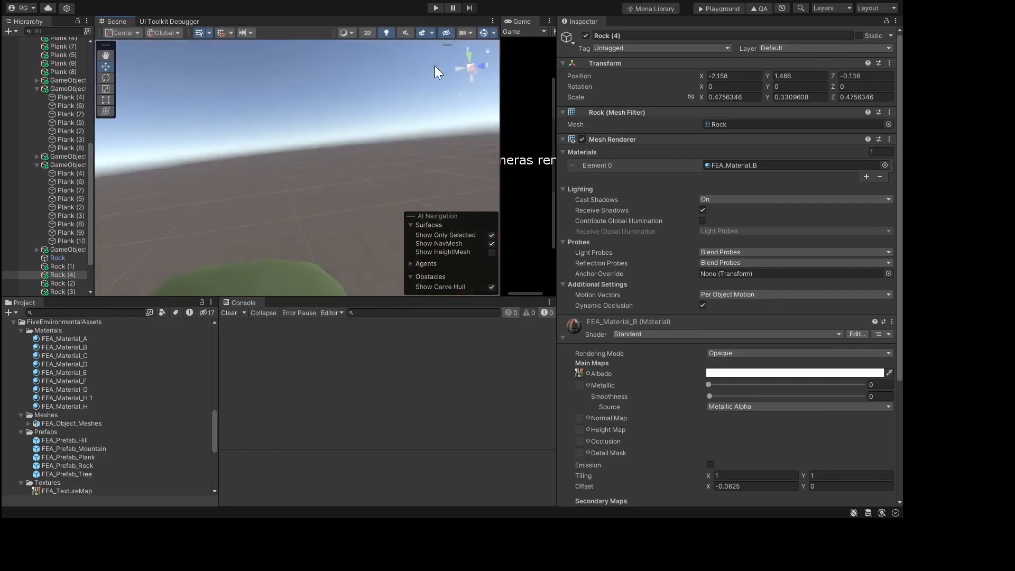
{"action": "key", "text": "f"}
{"action": "scroll", "coordinate": [324, 186], "scroll_direction": "down", "scroll_amount": 5}
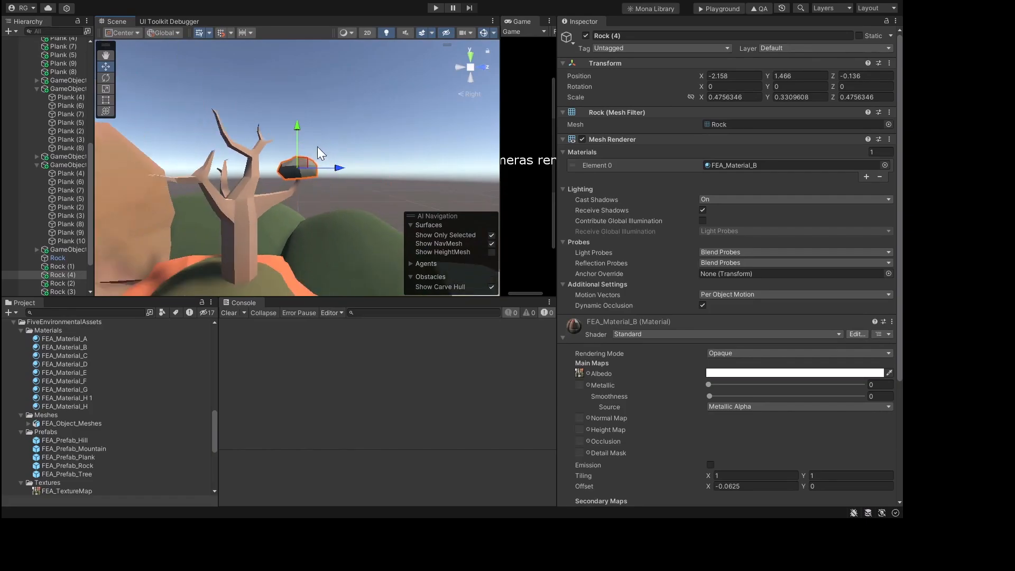
{"action": "key", "text": "r"}
{"action": "left_click_drag", "start_coordinate": [296, 168], "coordinate": [336, 149]}
{"action": "key", "text": "e"}
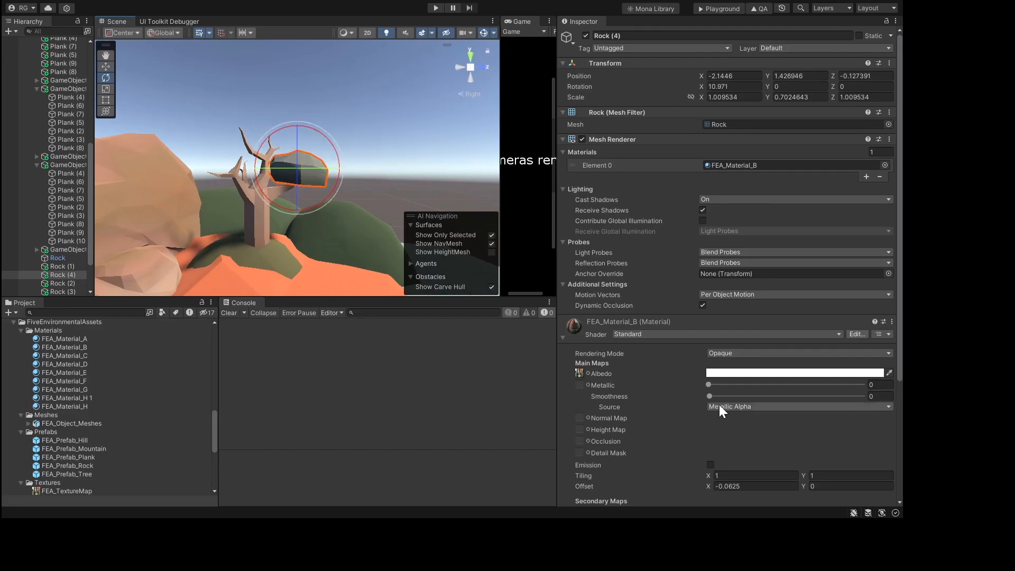
Step: Change the material of the rock on the branch to FEA_Material_G
{"action": "left_click", "coordinate": [882, 167]}
{"action": "key", "text": "Down"}
{"action": "key", "text": "Down"}
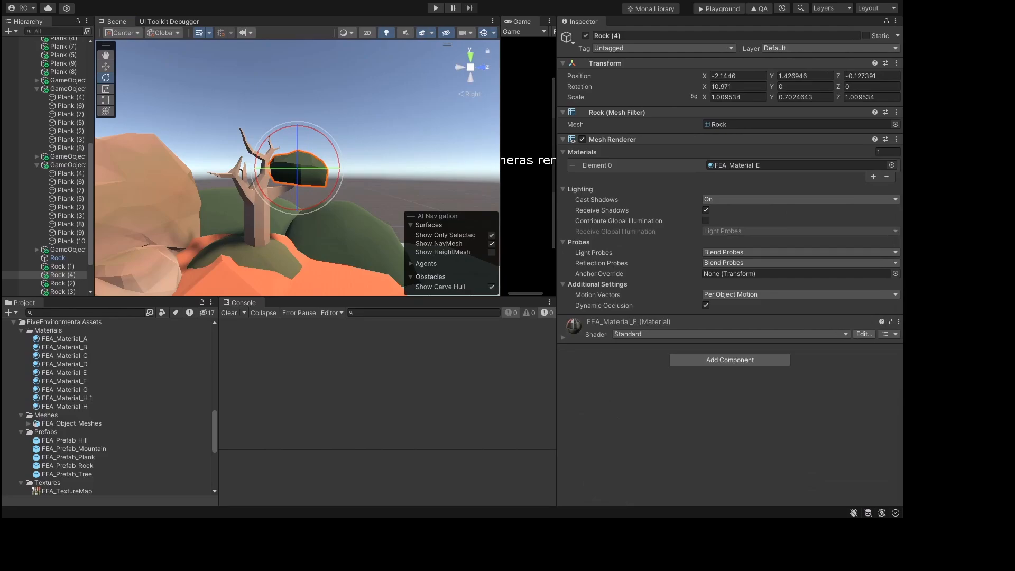
{"action": "key", "text": "Down"}
{"action": "key", "text": "Down"}
{"action": "right_click_drag", "start_coordinate": [307, 145], "coordinate": [295, 166]}
{"action": "key", "text": "f"}
{"action": "key", "text": "w"}
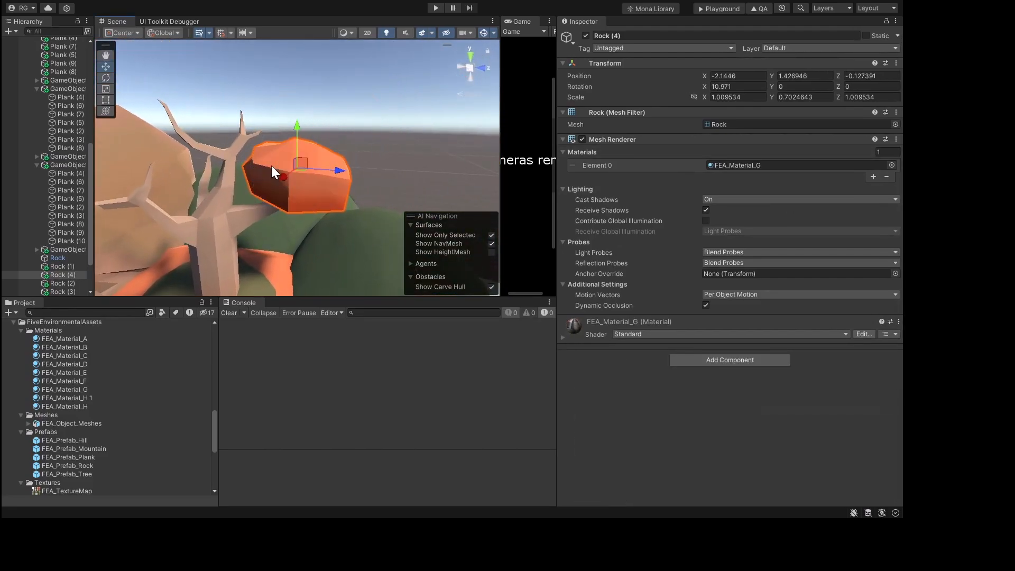
{"action": "left_click_drag", "start_coordinate": [315, 171], "coordinate": [308, 196], "text": "alt"}
{"action": "key", "text": "ctrl+z"}
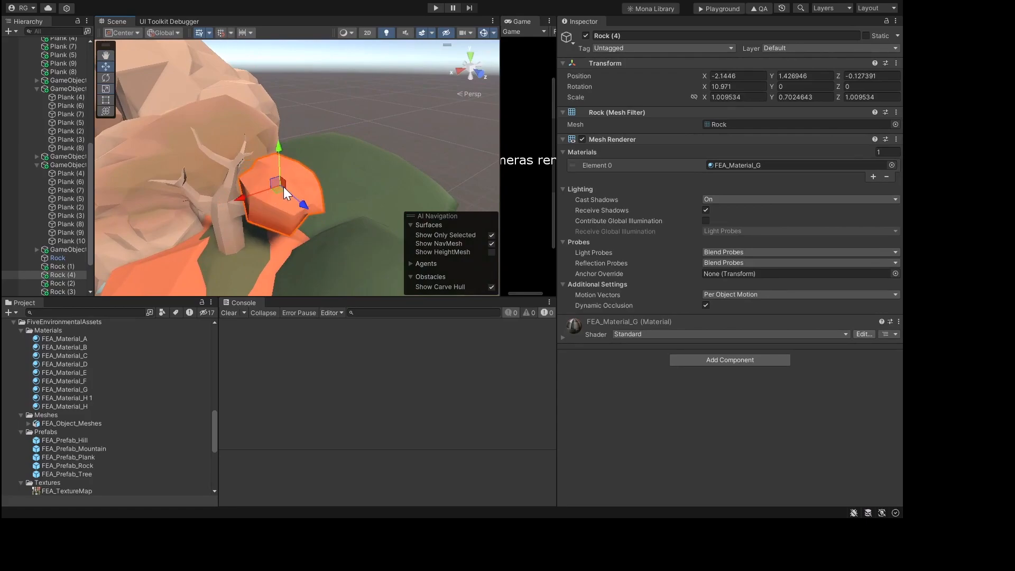
Step: Duplicate the orange foliage rock and move the copy across the tree to about X -1.59, Z -1.08
{"action": "key", "text": "e"}
{"action": "key", "text": "r"}
{"action": "key", "text": "ctrl+d"}
{"action": "key", "text": "w"}
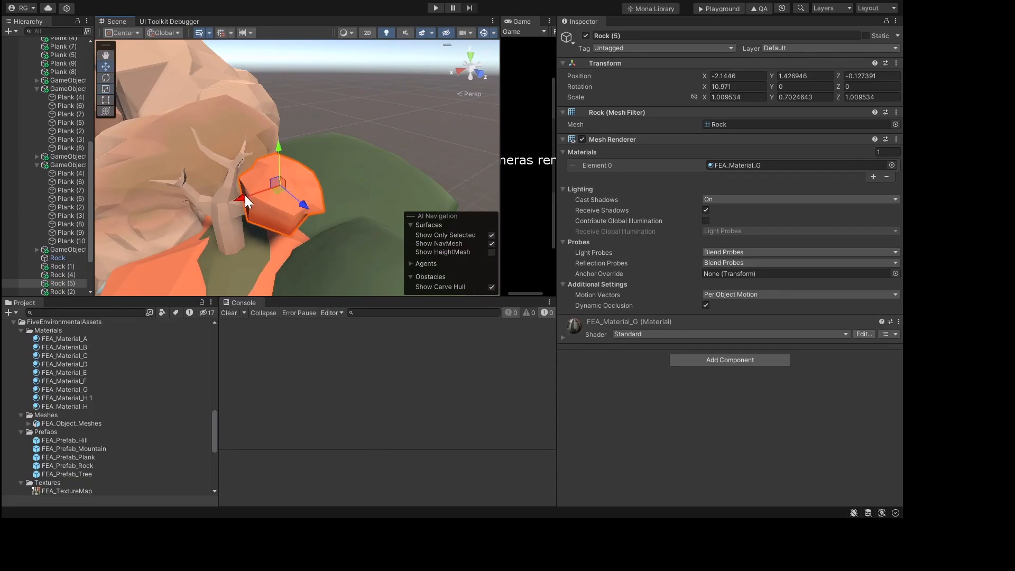
{"action": "left_click_drag", "start_coordinate": [245, 195], "coordinate": [172, 229]}
{"action": "right_click_drag", "start_coordinate": [172, 229], "coordinate": [294, 201]}
{"action": "key", "text": "f"}
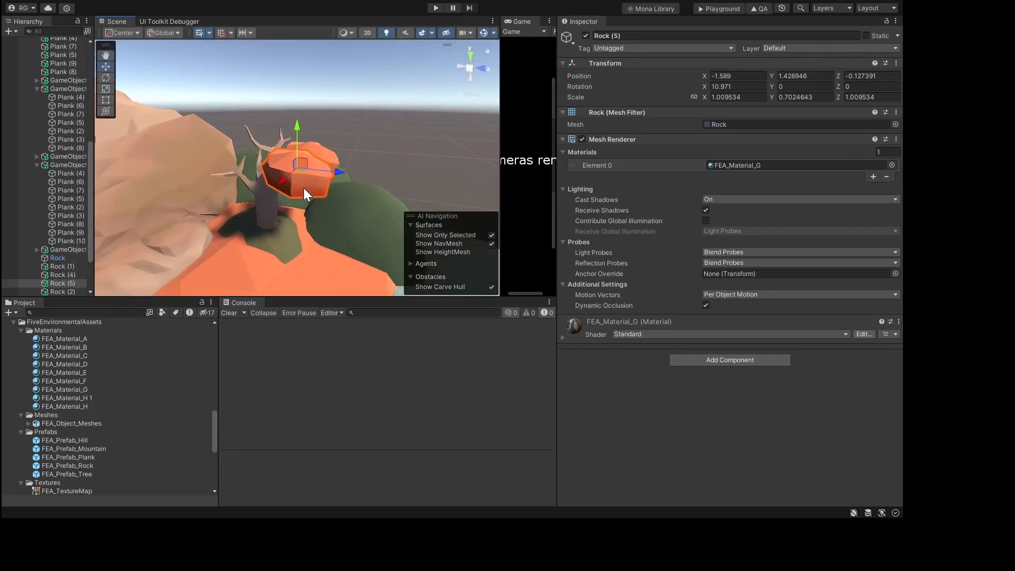
{"action": "left_click_drag", "start_coordinate": [338, 167], "coordinate": [275, 159]}
Step: Shrink the second foliage rock to a scale of about 0.47 × 0.32 × 0.47 and shift it to about Z -1.23
{"action": "key", "text": "e"}
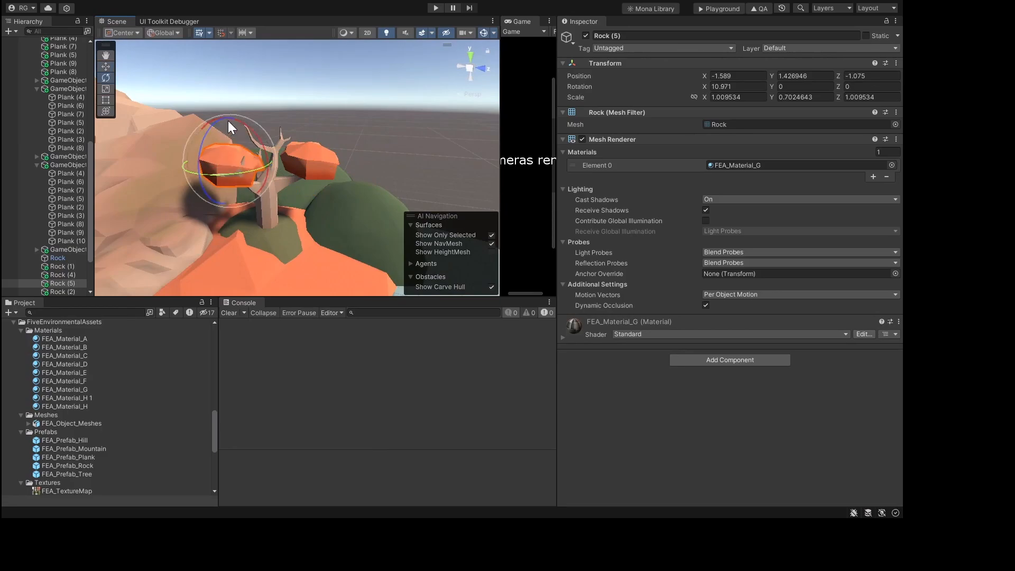
{"action": "key", "text": "r"}
{"action": "left_click_drag", "start_coordinate": [229, 159], "coordinate": [222, 170]}
{"action": "key", "text": "w"}
{"action": "scroll", "coordinate": [232, 158], "scroll_direction": "up", "scroll_amount": 5}
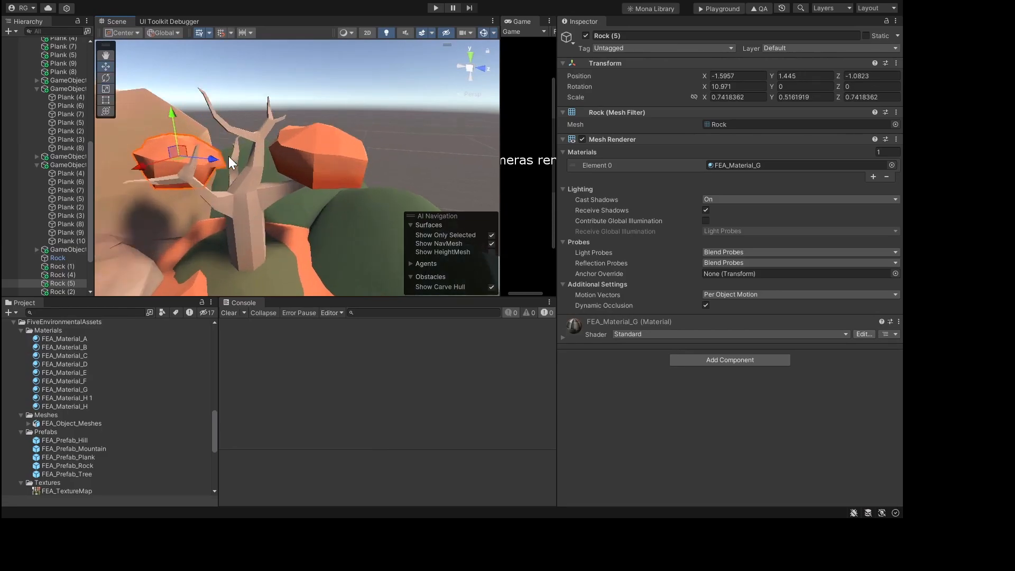
{"action": "middle_click_drag", "start_coordinate": [228, 157], "coordinate": [316, 181]}
{"action": "left_click", "coordinate": [293, 171]}
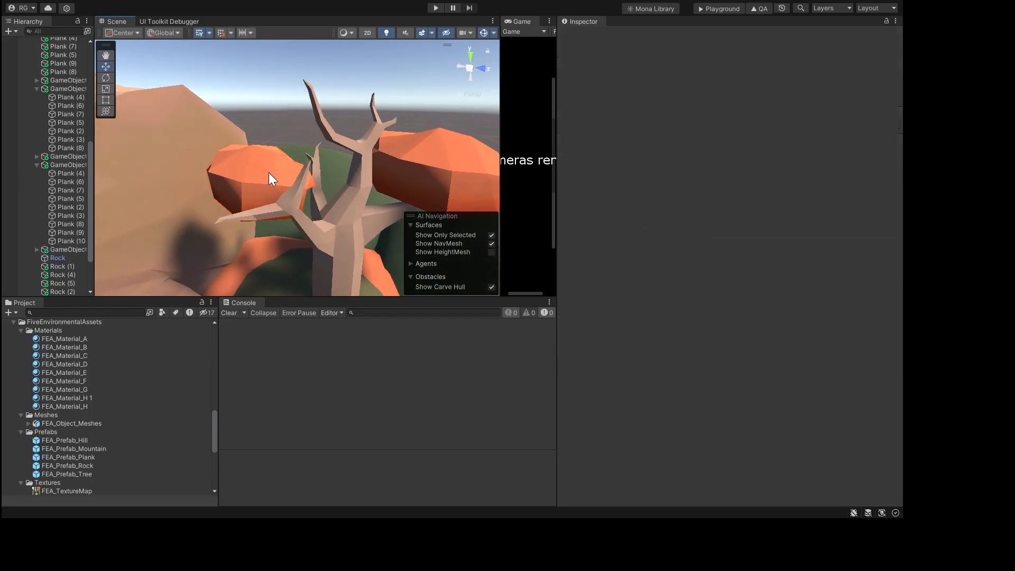
{"action": "left_click", "coordinate": [257, 177]}
{"action": "left_click_drag", "start_coordinate": [298, 177], "coordinate": [239, 224]}
{"action": "key", "text": "r"}
{"action": "key", "text": "e"}
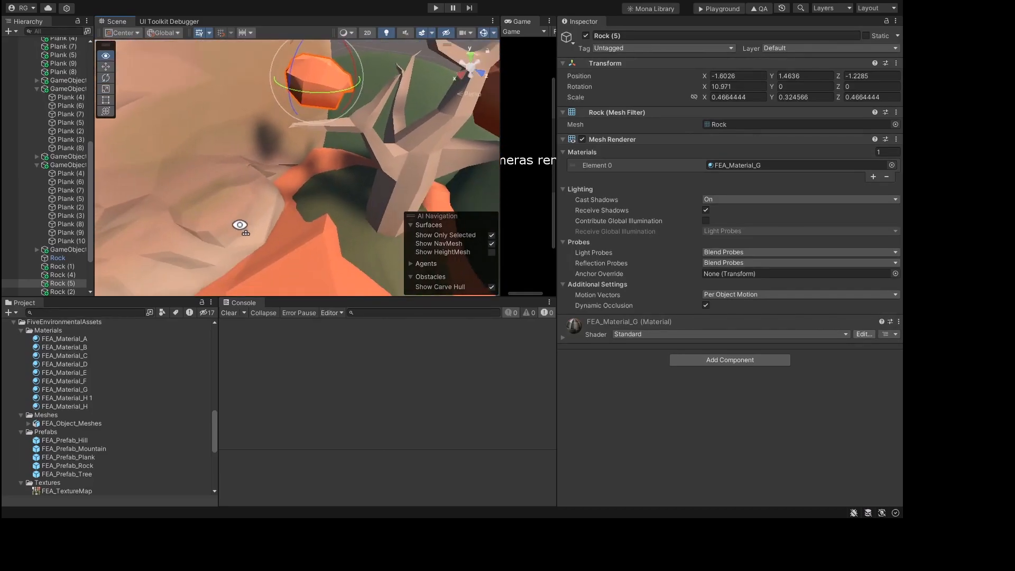
Step: Move the small foliage rock to the tip of the tree's other branch at about X -1.21, Z -1.01
{"action": "key", "text": "f"}
{"action": "scroll", "coordinate": [292, 201], "scroll_direction": "down", "scroll_amount": 4}
{"action": "key", "text": "w"}
{"action": "left_click_drag", "start_coordinate": [274, 188], "coordinate": [232, 231]}
{"action": "left_click", "coordinate": [469, 56]}
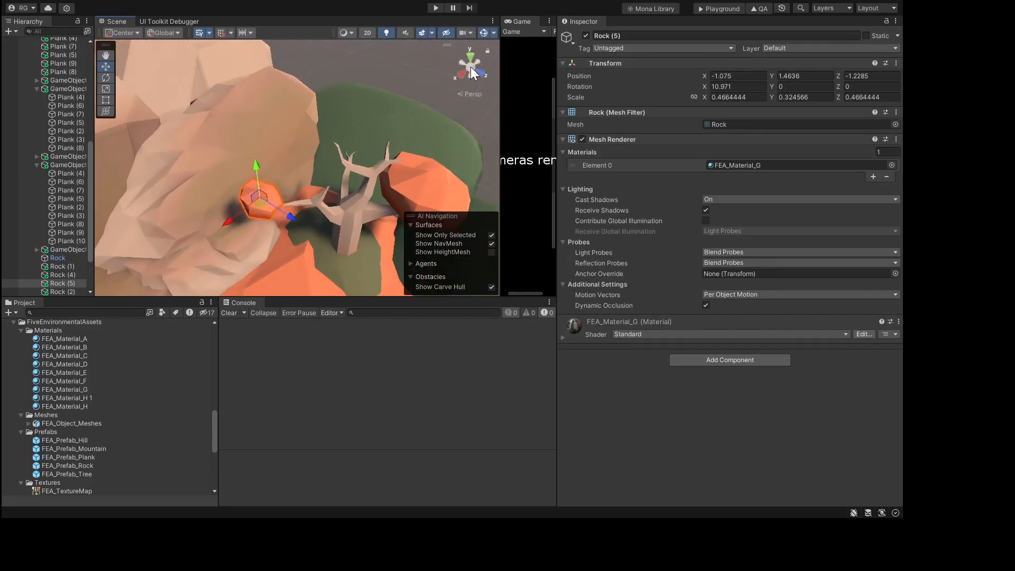
{"action": "left_click_drag", "start_coordinate": [360, 161], "coordinate": [349, 139]}
Step: Rotate the small foliage rock on the branch tip to about X 5.8, Y 4.2, Z 1.5 degrees
{"action": "left_click", "coordinate": [483, 67]}
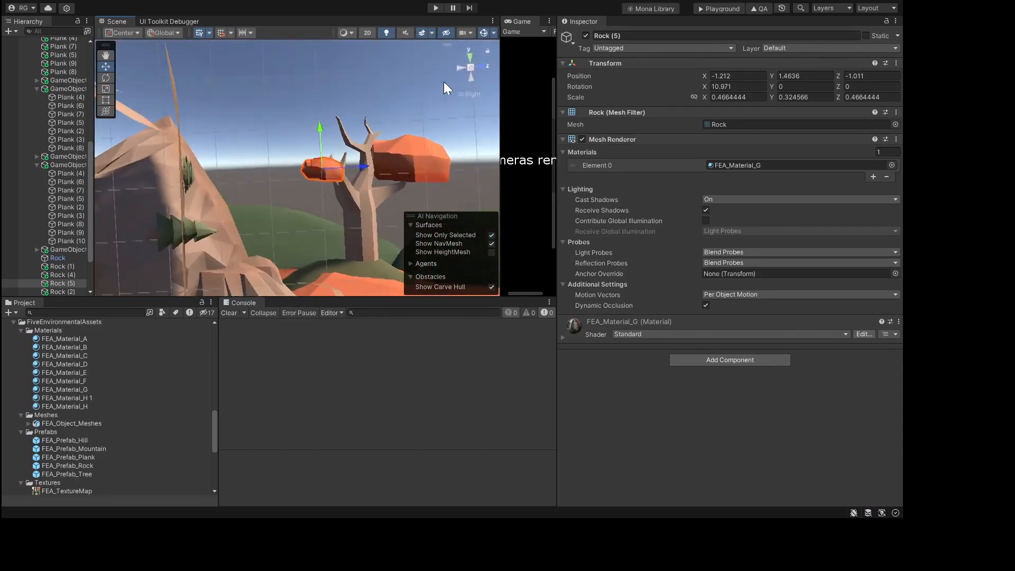
{"action": "key", "text": "e"}
{"action": "left_click_drag", "start_coordinate": [304, 128], "coordinate": [320, 184]}
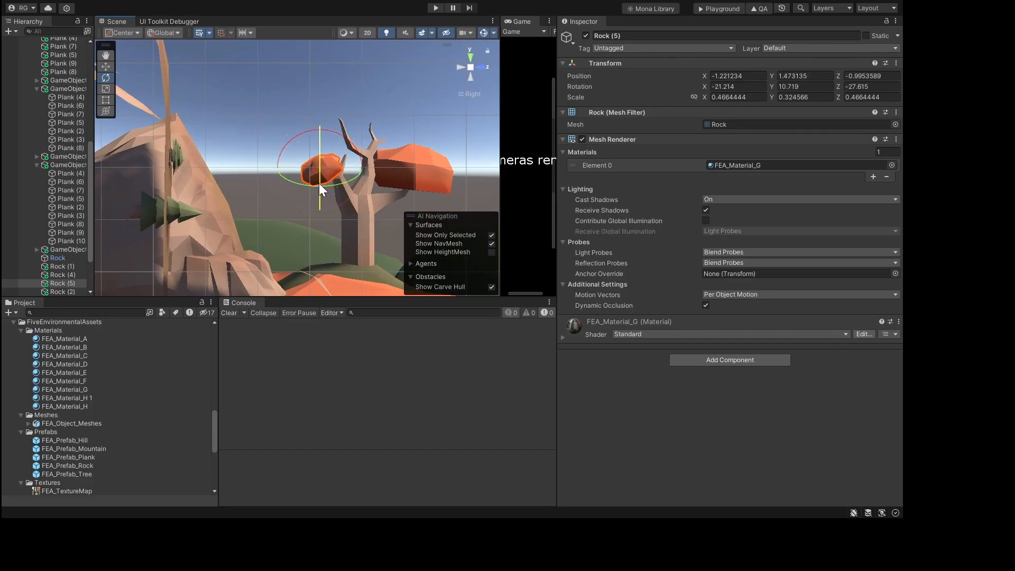
{"action": "left_click", "coordinate": [479, 66]}
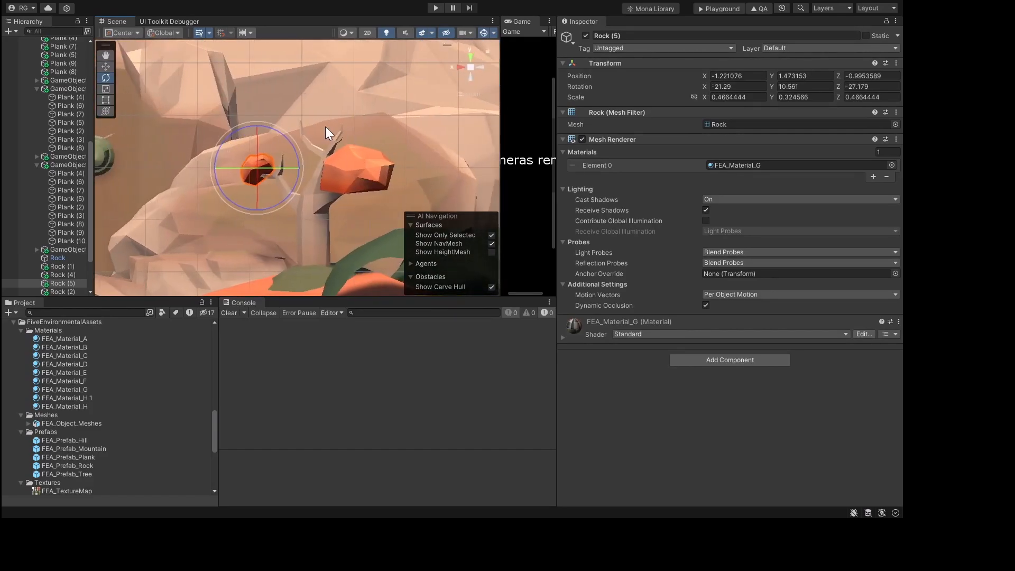
{"action": "middle_click_drag", "start_coordinate": [253, 164], "coordinate": [315, 157]}
{"action": "scroll", "coordinate": [315, 157], "scroll_direction": "up", "scroll_amount": 5}
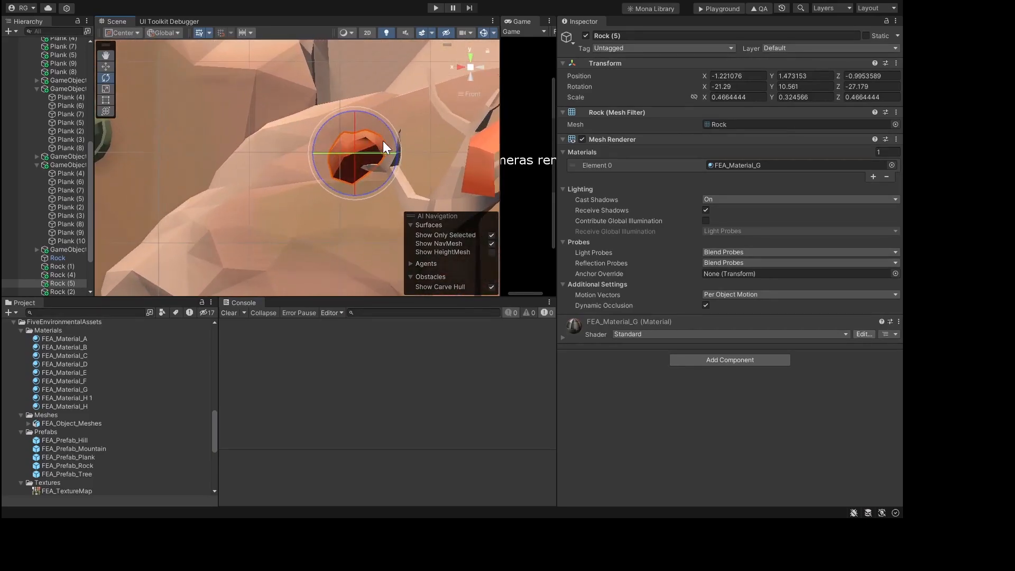
{"action": "mouse_move", "coordinate": [347, 121]}
{"action": "left_mouse_down"}
{"action": "mouse_move", "coordinate": [358, 147]}
{"action": "mouse_move", "coordinate": [330, 128]}
{"action": "left_mouse_up"}
{"action": "left_click_drag", "start_coordinate": [333, 156], "coordinate": [337, 130]}
Step: Duplicate the small foliage rock and move the copy above it to about X -1.43, Y 1.6, Z -0.78
{"action": "left_click", "coordinate": [458, 69]}
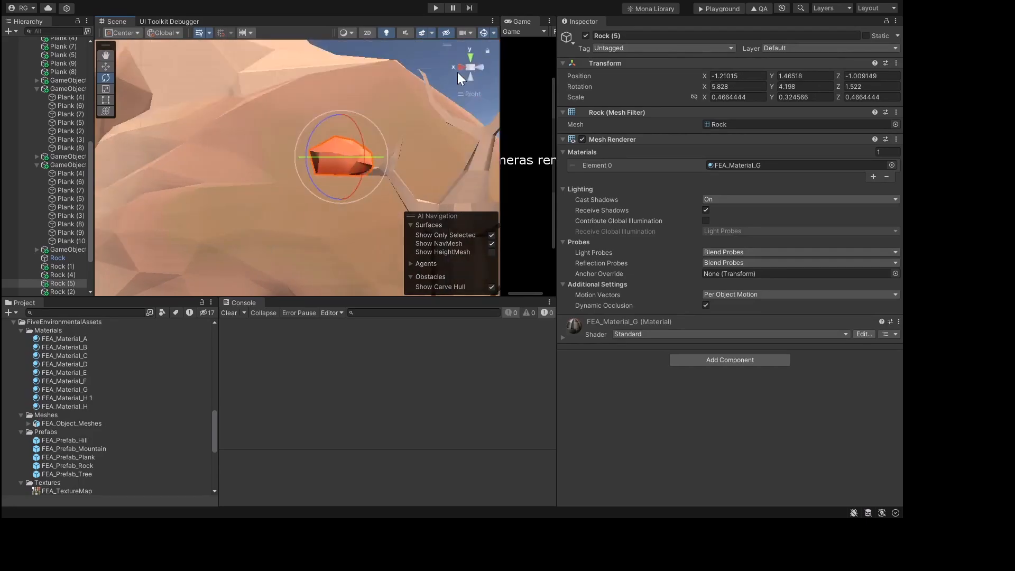
{"action": "key", "text": "w"}
{"action": "left_click_drag", "start_coordinate": [350, 141], "coordinate": [388, 126]}
{"action": "key", "text": "ctrl+d"}
{"action": "left_click", "coordinate": [479, 69]}
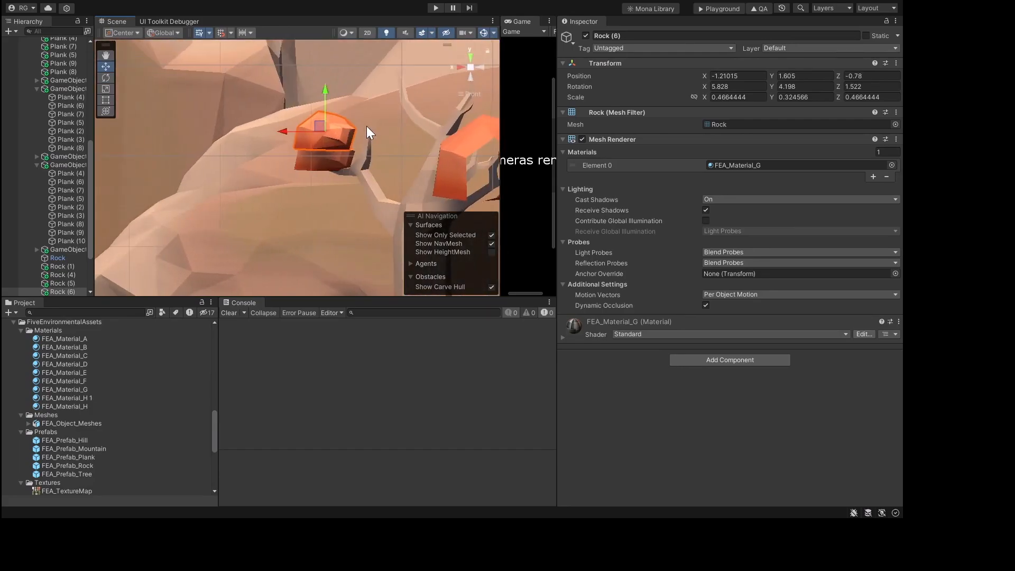
{"action": "left_click_drag", "start_coordinate": [316, 127], "coordinate": [356, 142]}
Step: Turn the copied small foliage rock around its vertical axis to a Y rotation of about -84 degrees
{"action": "key", "text": "e"}
{"action": "key", "text": "f"}
{"action": "scroll", "coordinate": [374, 154], "scroll_direction": "down", "scroll_amount": 5}
{"action": "scroll", "coordinate": [376, 192], "scroll_direction": "up", "scroll_amount": 2}
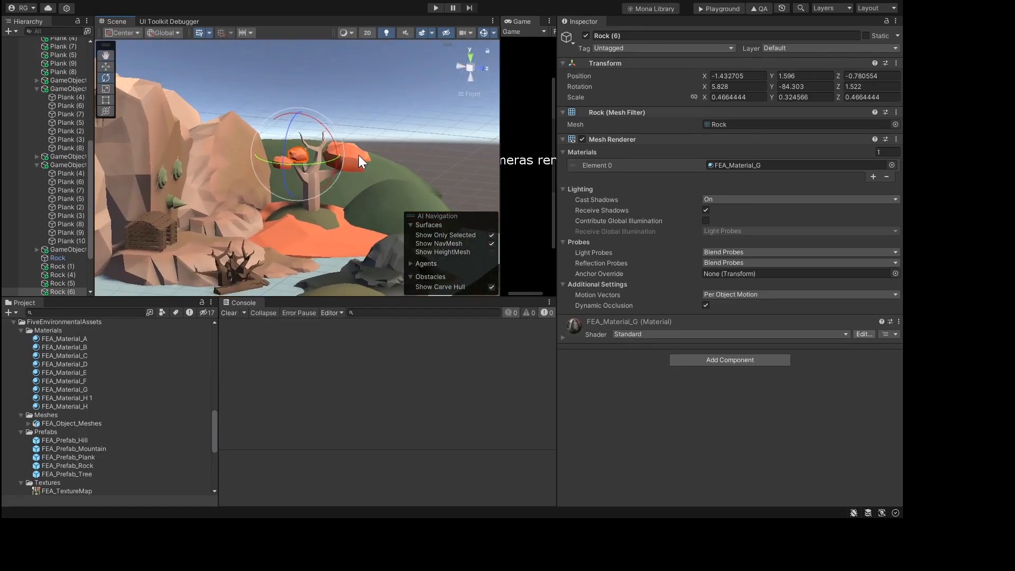
Step: Duplicate the large foliage rock and move the copy over the middle of the tree at about X -2.12, Z -0.72
{"action": "left_click", "coordinate": [359, 156]}
{"action": "key", "text": "w"}
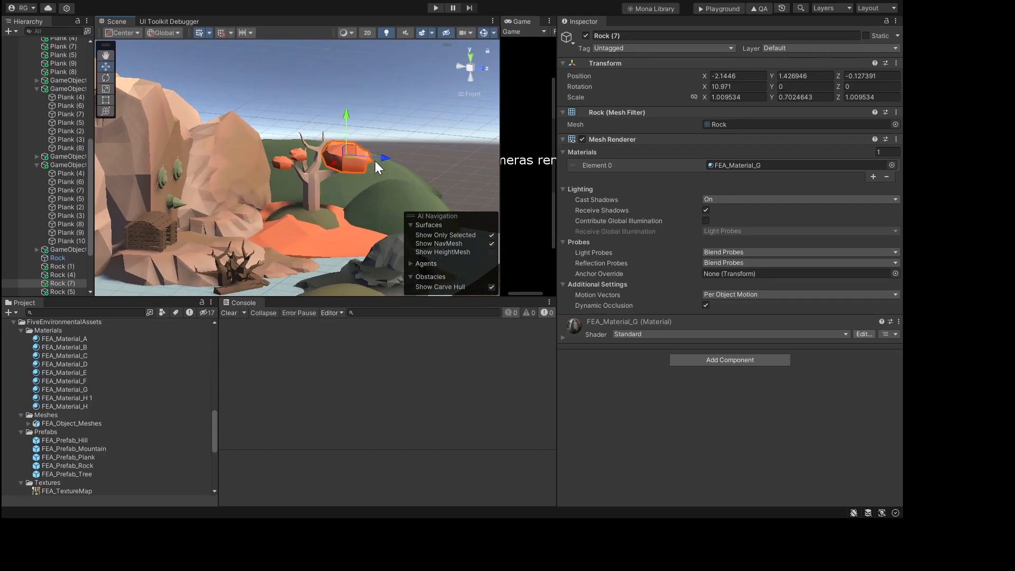
{"action": "left_click_drag", "start_coordinate": [381, 162], "coordinate": [360, 148]}
Step: Scale the new large foliage rock to about 1.14 × 1.24 × 1.14 and tilt it to about X 2.9, Z 10.4 degrees
{"action": "key", "text": "r"}
{"action": "left_click_drag", "start_coordinate": [322, 118], "coordinate": [334, 93]}
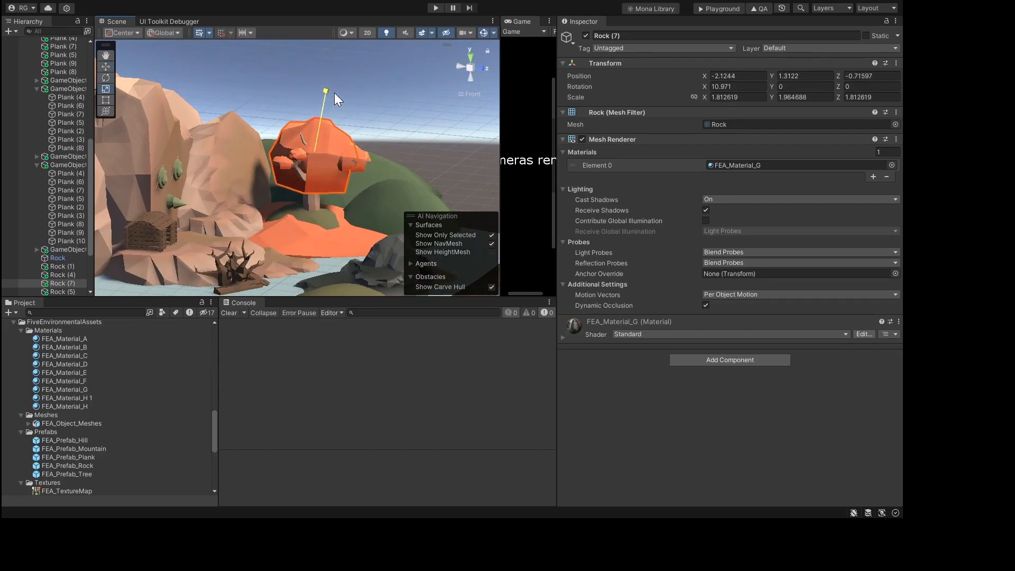
{"action": "key", "text": "w"}
{"action": "left_click_drag", "start_coordinate": [316, 150], "coordinate": [312, 164]}
{"action": "key", "text": "e"}
{"action": "left_click_drag", "start_coordinate": [341, 121], "coordinate": [312, 115]}
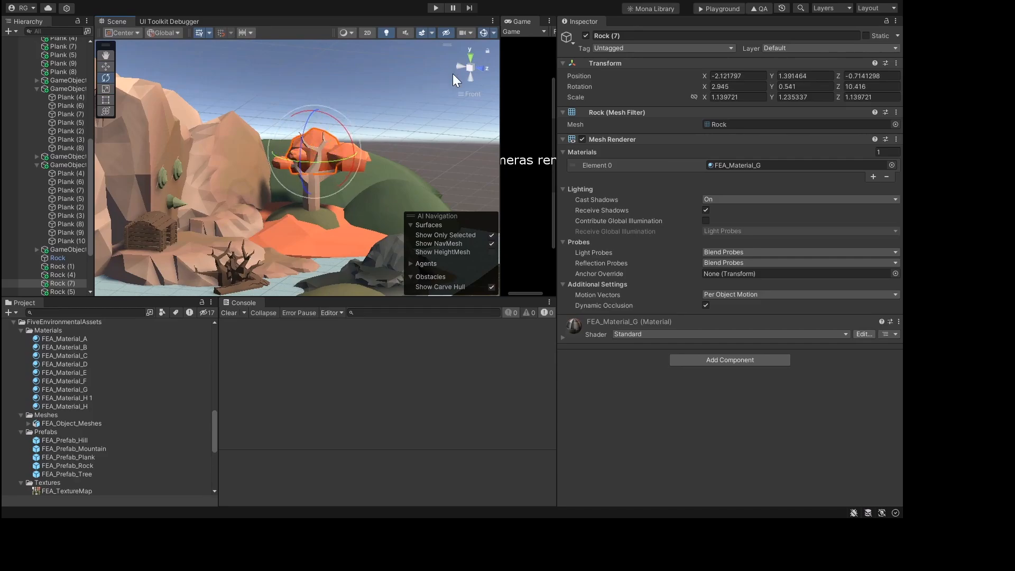
Step: Narrow the central foliage rock along Z to a scale of about 0.93
{"action": "left_click", "coordinate": [482, 69]}
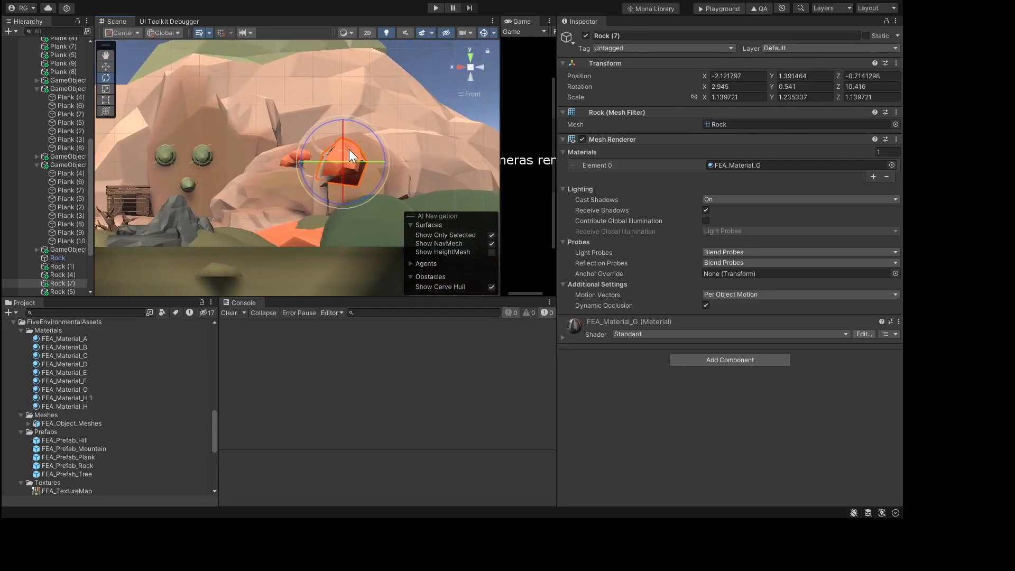
{"action": "left_click", "coordinate": [452, 70]}
{"action": "key", "text": "w"}
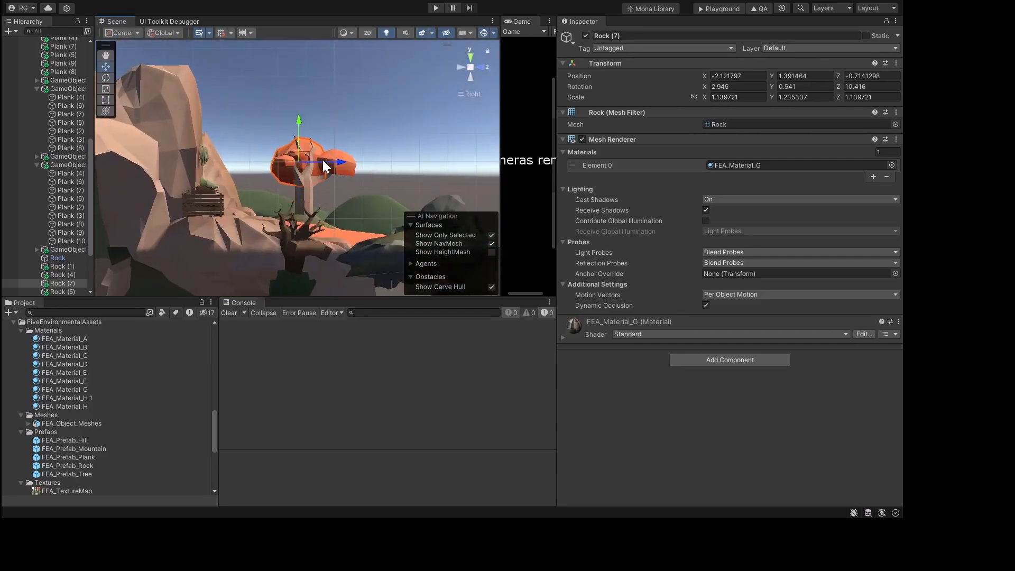
{"action": "key", "text": "r"}
{"action": "left_click_drag", "start_coordinate": [340, 162], "coordinate": [332, 162]}
Step: Raise the central foliage rock above the tree to about Y 1.82 and shift it to about X -2.08
{"action": "key", "text": "w"}
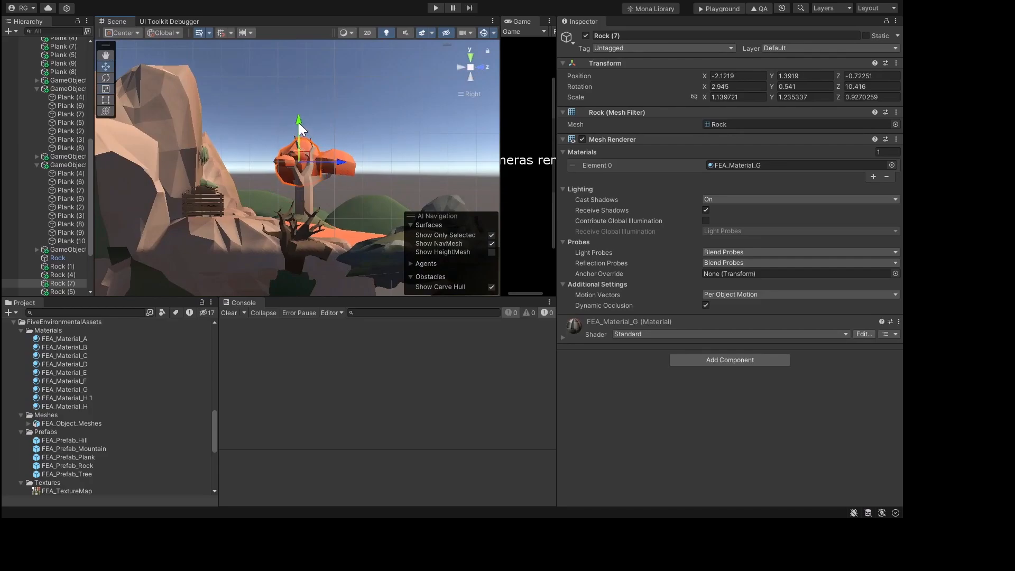
{"action": "left_click_drag", "start_coordinate": [299, 123], "coordinate": [327, 101]}
{"action": "left_click", "coordinate": [473, 70]}
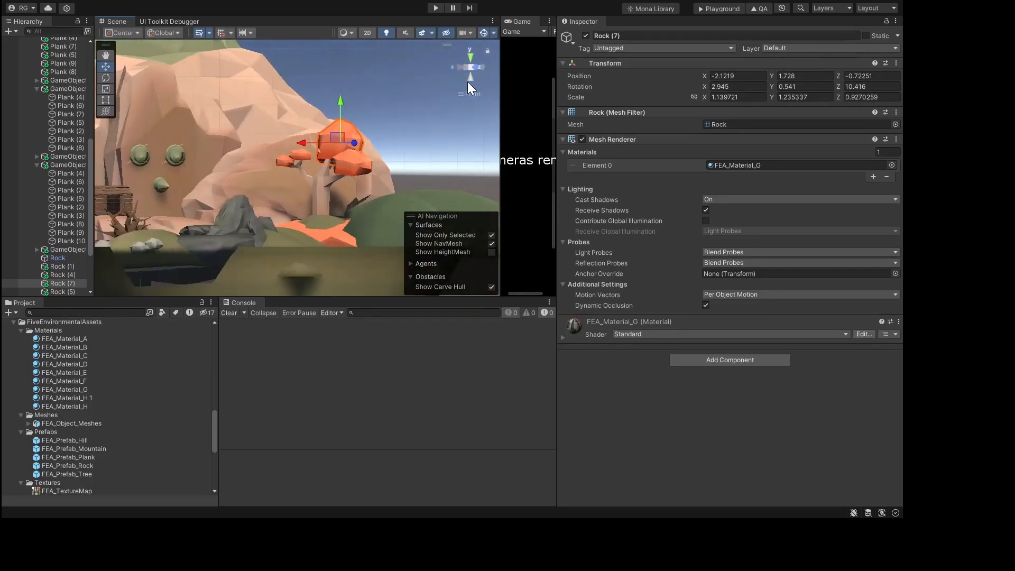
{"action": "scroll", "coordinate": [396, 127], "scroll_direction": "up", "scroll_amount": 10}
{"action": "left_click_drag", "start_coordinate": [386, 96], "coordinate": [391, 70]}
{"action": "scroll", "coordinate": [416, 92], "scroll_direction": "down", "scroll_amount": 8}
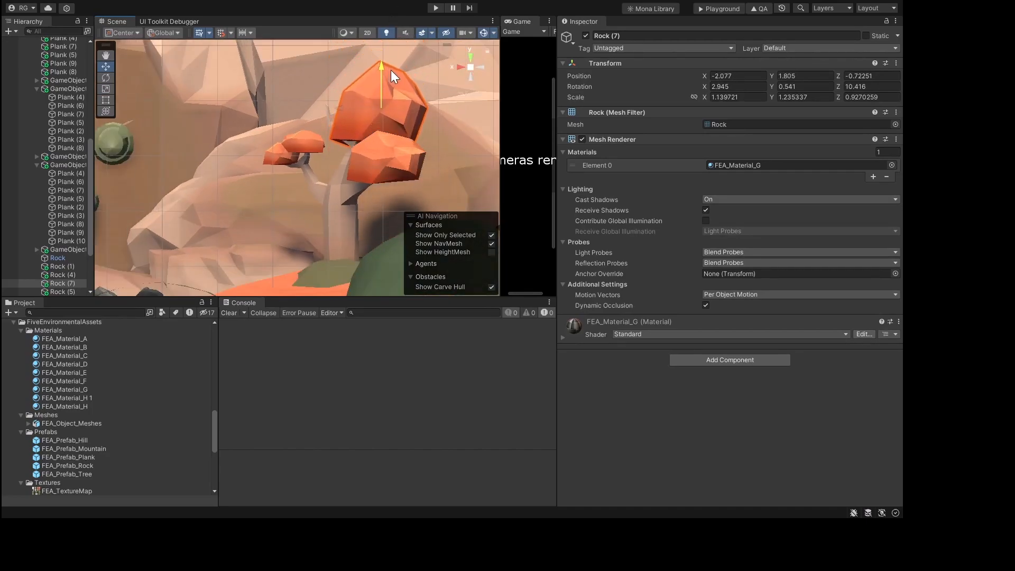
{"action": "left_click_drag", "start_coordinate": [347, 101], "coordinate": [443, 64], "text": "alt"}
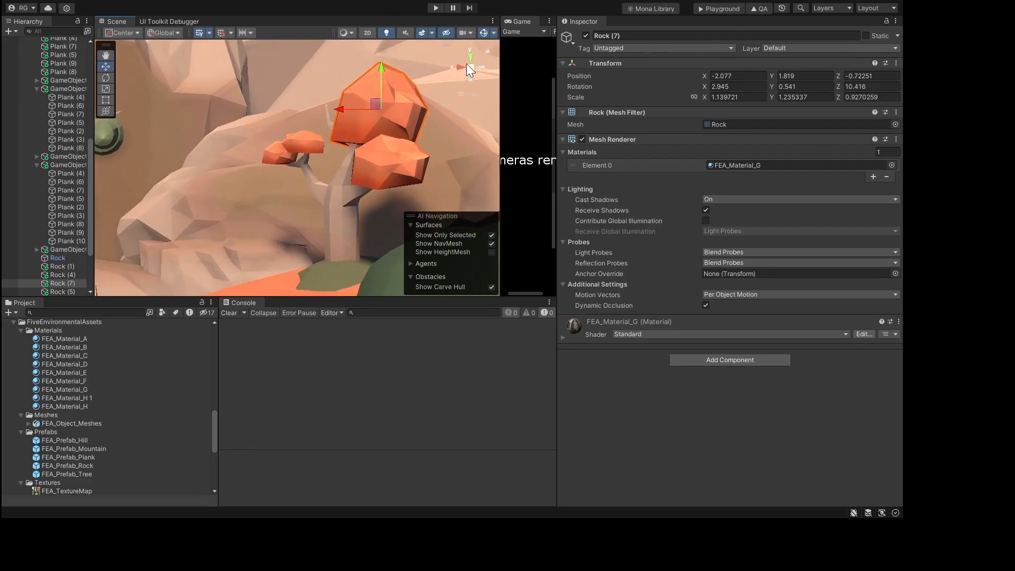
Step: Move the top foliage rock to about Z -0.46 and lower it onto the branches at about Y 1.75
{"action": "left_click", "coordinate": [465, 67]}
{"action": "left_click_drag", "start_coordinate": [345, 113], "coordinate": [371, 108]}
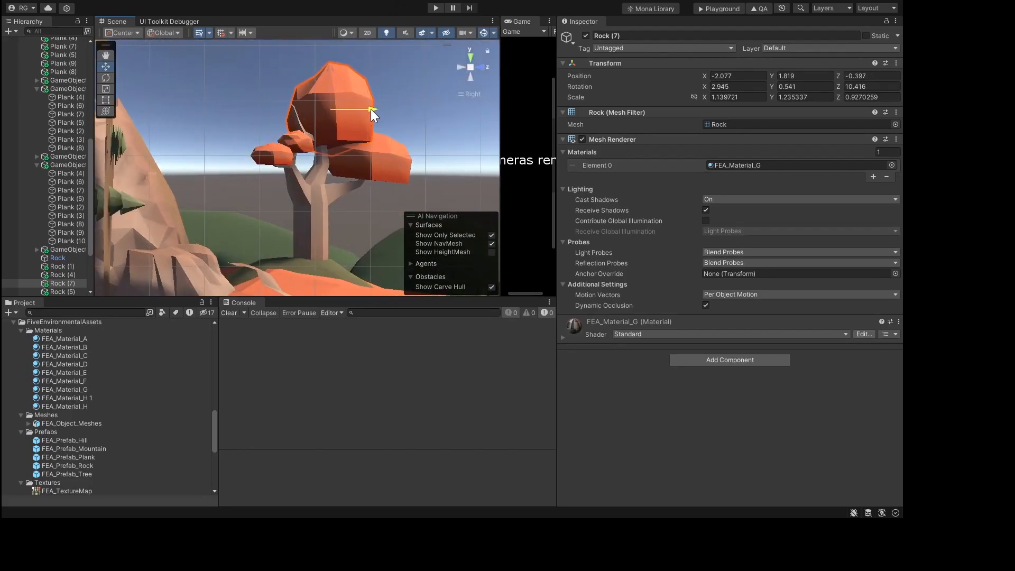
{"action": "left_click_drag", "start_coordinate": [332, 61], "coordinate": [335, 73]}
{"action": "left_click_drag", "start_coordinate": [362, 119], "coordinate": [374, 120]}
{"action": "right_click_drag", "start_coordinate": [428, 118], "coordinate": [360, 123]}
Step: Tilt the top foliage rock slightly to about Z 11.2 degrees and move it to about X -1.96, Z -0.62
{"action": "left_click", "coordinate": [482, 67]}
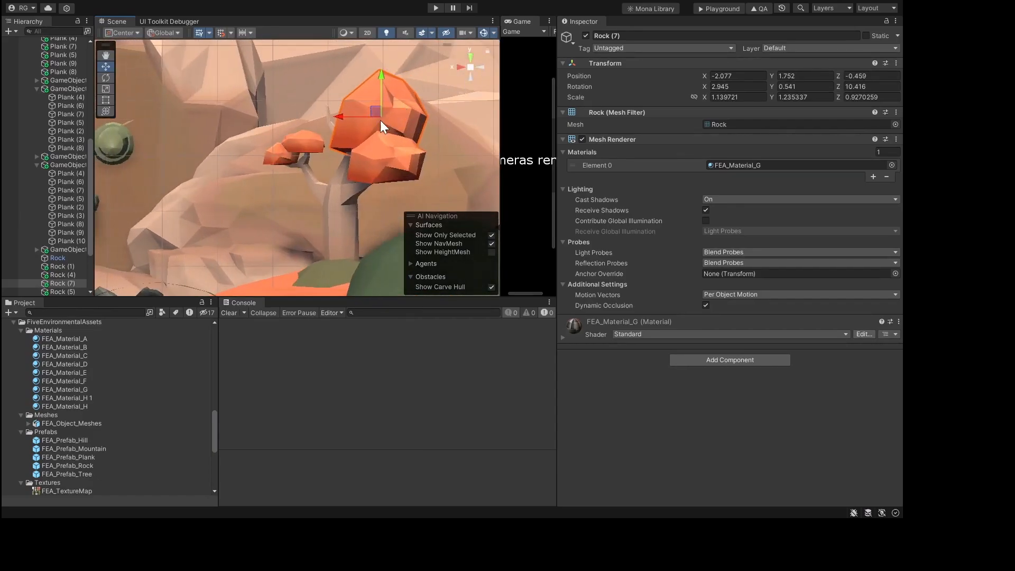
{"action": "key", "text": "e"}
{"action": "left_click_drag", "start_coordinate": [360, 83], "coordinate": [352, 116]}
{"action": "key", "text": "w"}
{"action": "left_click", "coordinate": [460, 67]}
{"action": "right_click_drag", "start_coordinate": [352, 115], "coordinate": [110, 132]}
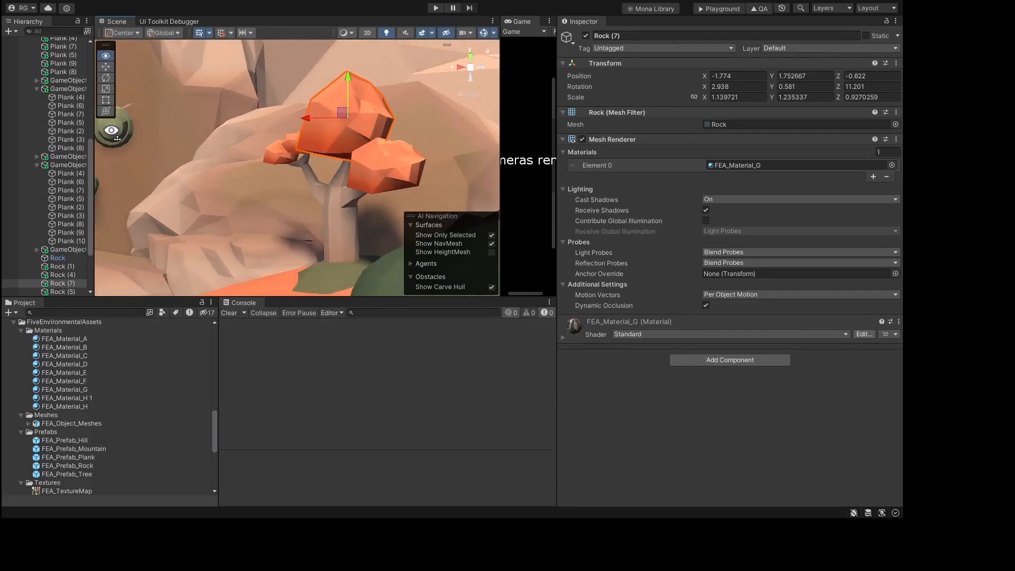
{"action": "left_click_drag", "start_coordinate": [312, 117], "coordinate": [547, 139]}
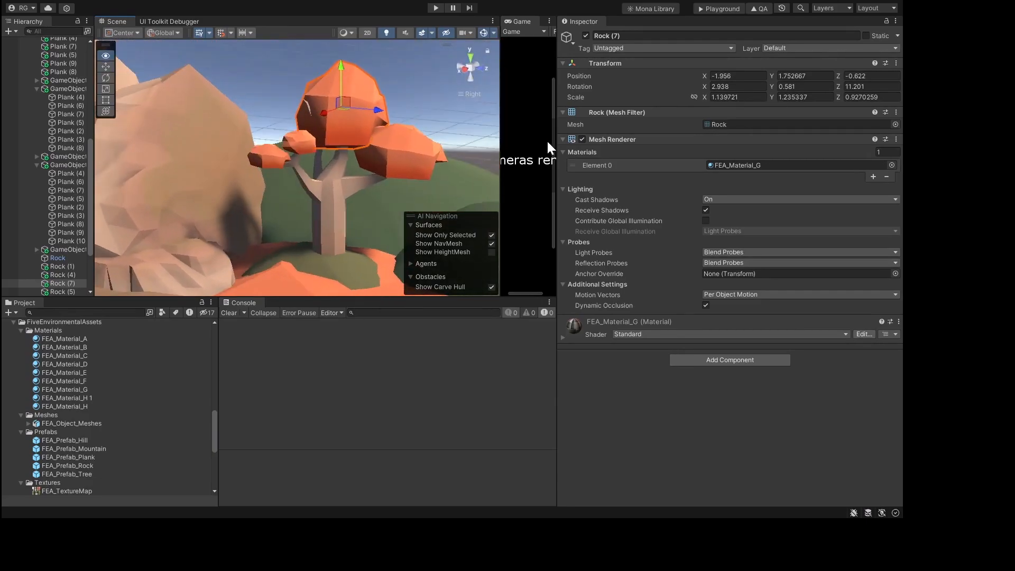
{"action": "left_click_drag", "start_coordinate": [381, 112], "coordinate": [337, 171]}
Step: Look over the finished tree within the whole island from farther away
{"action": "key", "text": "r"}
{"action": "scroll", "coordinate": [365, 121], "scroll_direction": "down", "scroll_amount": 5}
{"action": "left_click", "coordinate": [371, 115]}
{"action": "left_click_drag", "start_coordinate": [353, 135], "coordinate": [329, 178], "text": "alt"}
{"action": "left_click", "coordinate": [304, 259]}
{"action": "key", "text": "w"}
{"action": "key", "text": "f"}
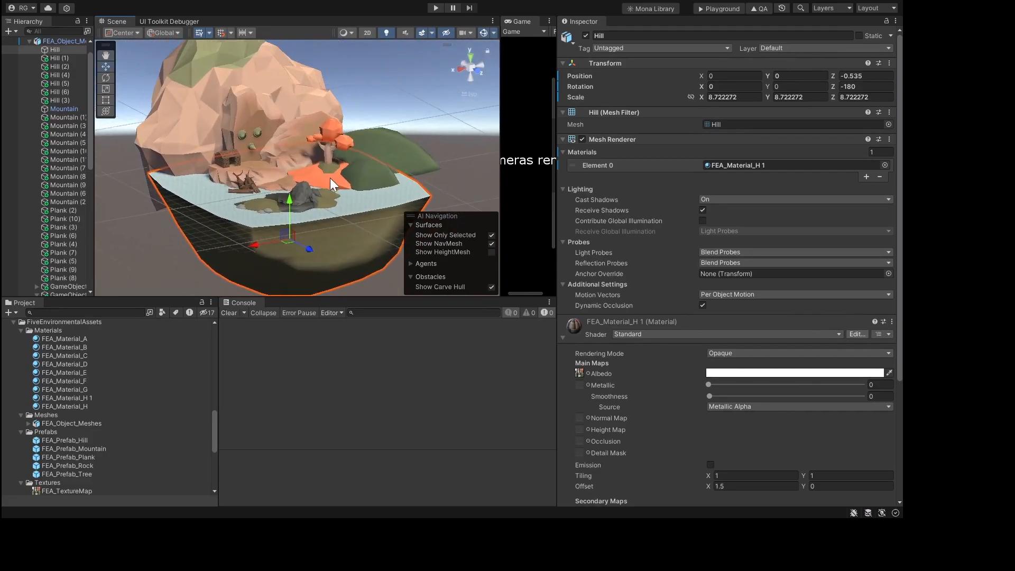
Step: Stretch the green hill behind the tree to a scale of about 3.54 × 6.99 × 3.54
{"action": "left_click", "coordinate": [386, 149]}
{"action": "key", "text": "r"}
{"action": "left_click_drag", "start_coordinate": [372, 114], "coordinate": [370, 7]}
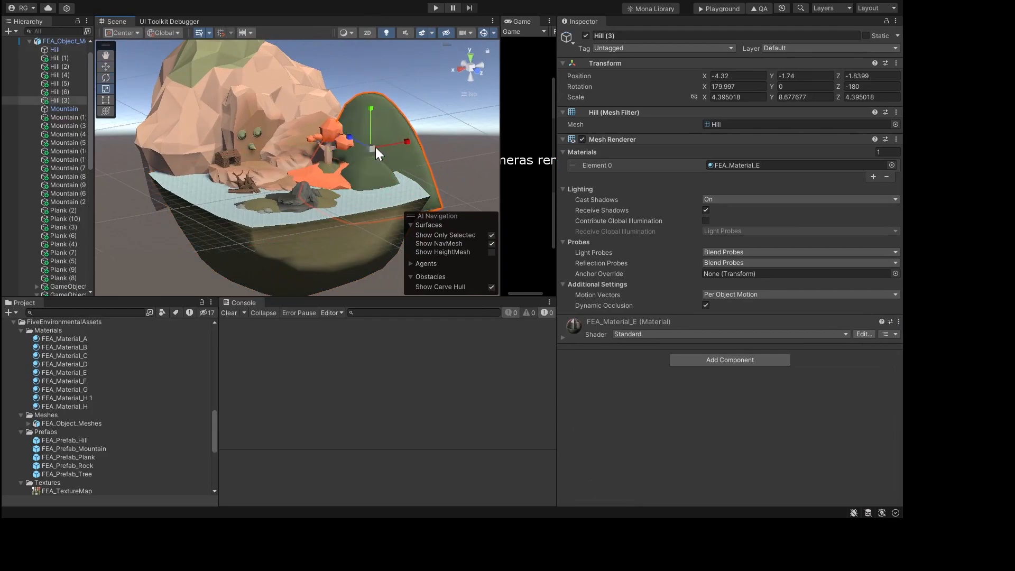
{"action": "left_click_drag", "start_coordinate": [373, 148], "coordinate": [364, 159]}
Step: Raise the tall green hill to Y -0.44 and push it back to Z -2.73
{"action": "key", "text": "w"}
{"action": "left_click_drag", "start_coordinate": [372, 110], "coordinate": [369, 88]}
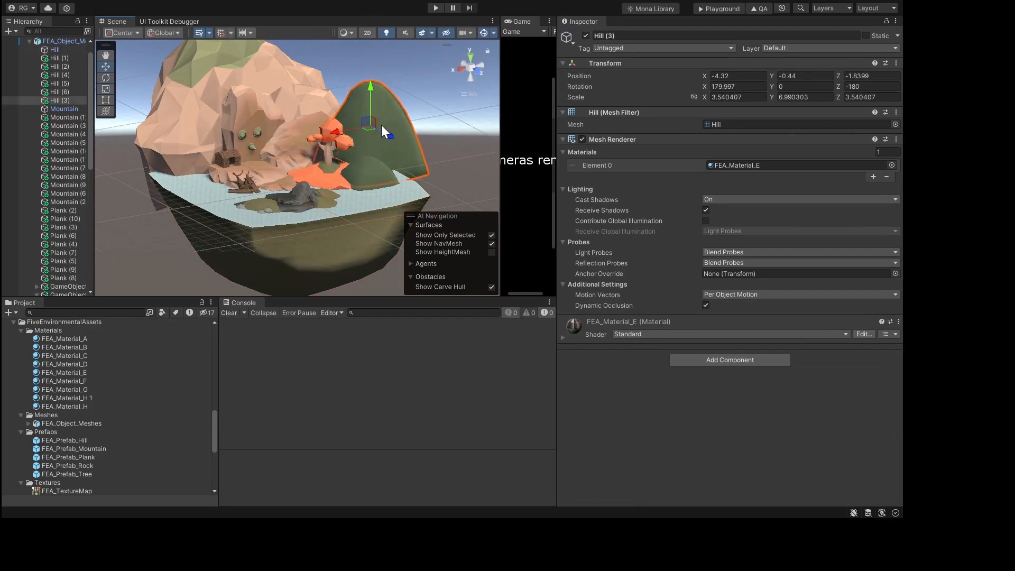
{"action": "left_click_drag", "start_coordinate": [390, 137], "coordinate": [375, 133]}
{"action": "key", "text": "f"}
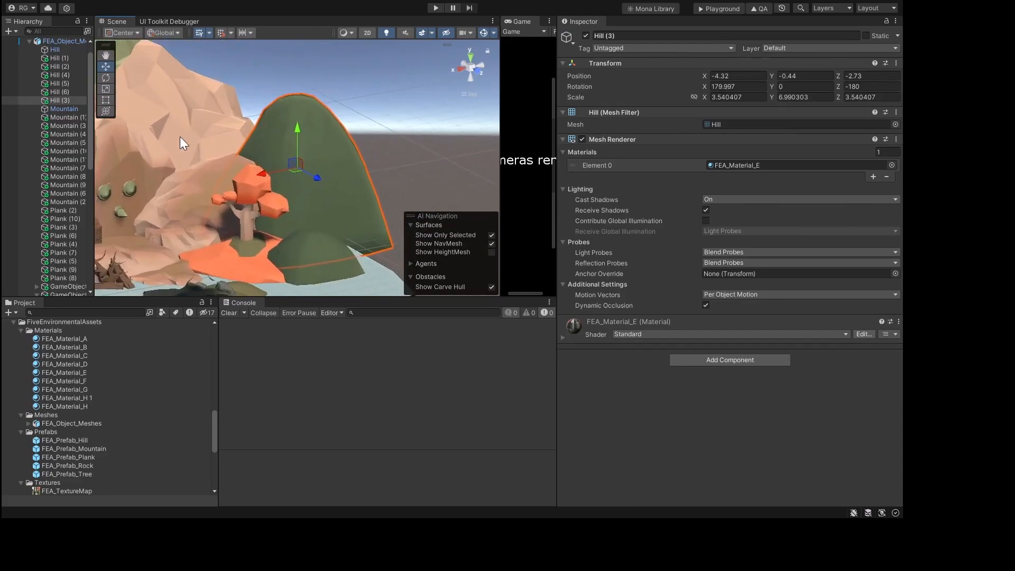
Step: Examine the rock face, the plank hut and the overall island composition from several angles
{"action": "middle_click_drag", "start_coordinate": [167, 218], "coordinate": [392, 173]}
{"action": "scroll", "coordinate": [408, 136], "scroll_direction": "up", "scroll_amount": 10}
{"action": "scroll", "coordinate": [408, 136], "scroll_direction": "down", "scroll_amount": 4}
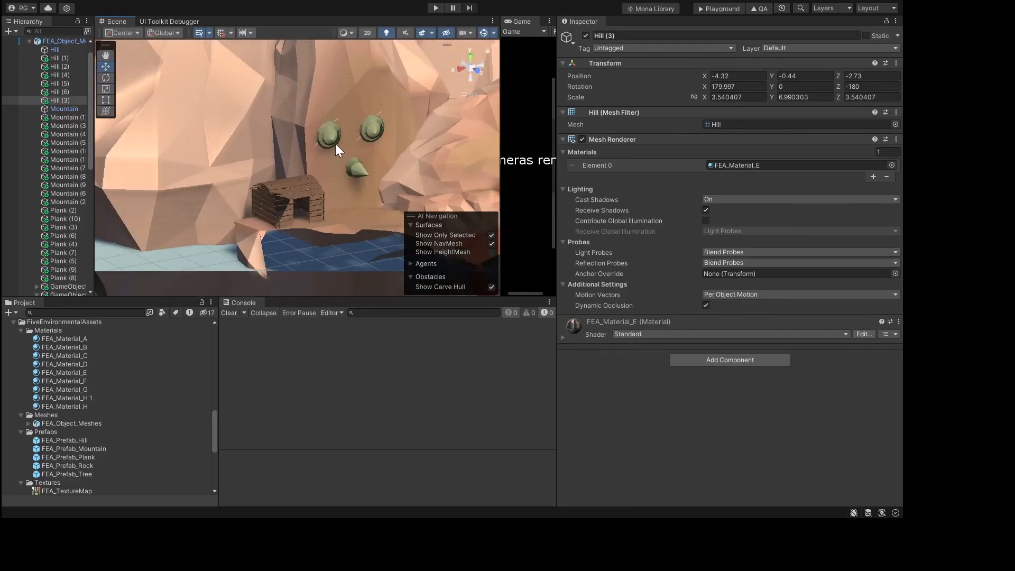
{"action": "left_click", "coordinate": [360, 176]}
{"action": "key", "text": "f"}
{"action": "scroll", "coordinate": [366, 158], "scroll_direction": "down", "scroll_amount": 8}
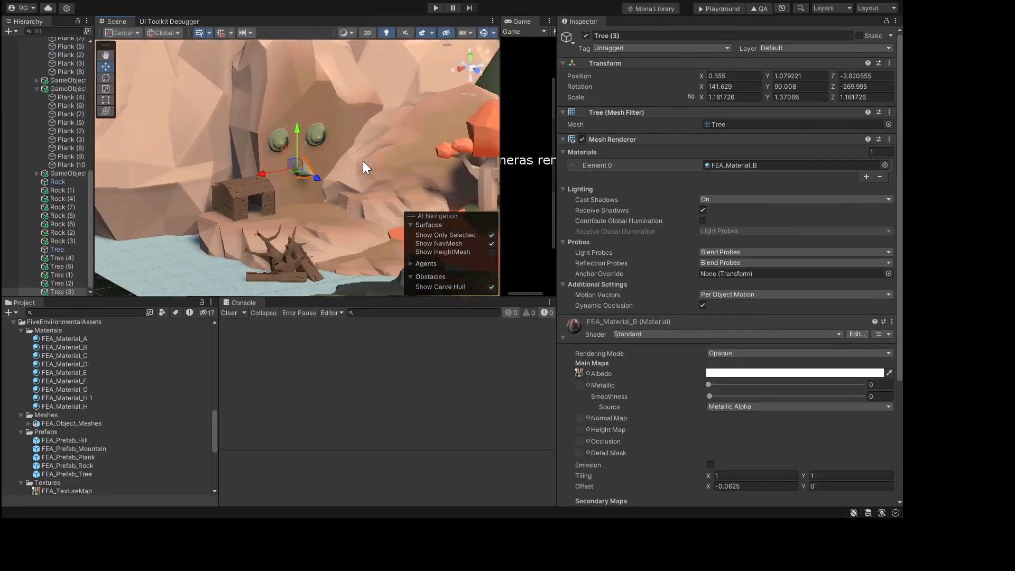
{"action": "right_click_drag", "start_coordinate": [362, 161], "coordinate": [331, 177]}
{"action": "scroll", "coordinate": [343, 169], "scroll_direction": "down", "scroll_amount": 5}
{"action": "scroll", "coordinate": [339, 161], "scroll_direction": "up", "scroll_amount": 4}
{"action": "middle_click_drag", "start_coordinate": [332, 176], "coordinate": [301, 175]}
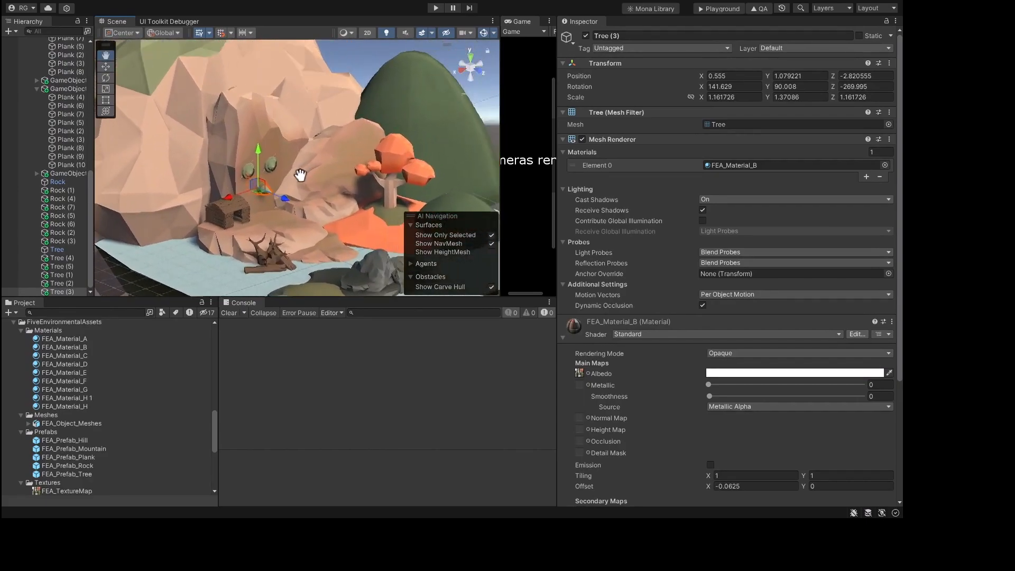
{"action": "scroll", "coordinate": [332, 177], "scroll_direction": "down", "scroll_amount": 5}
{"action": "scroll", "coordinate": [330, 177], "scroll_direction": "up", "scroll_amount": 5}
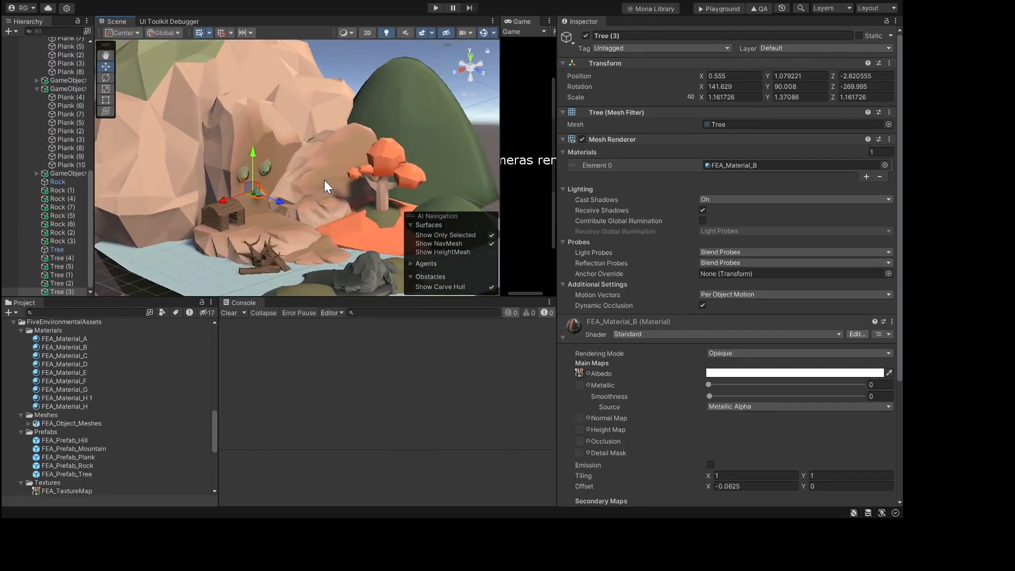
{"action": "right_click_drag", "start_coordinate": [351, 186], "coordinate": [292, 167]}
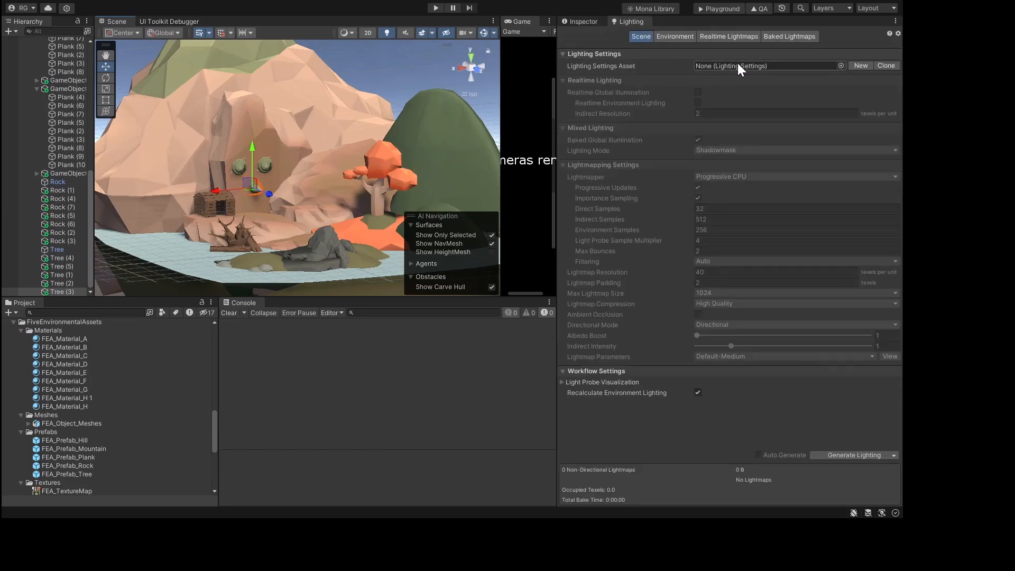
Step: Enable fog in the environment lighting settings, using Linear mode with an end distance of about 283.93
{"action": "left_click", "coordinate": [674, 36]}
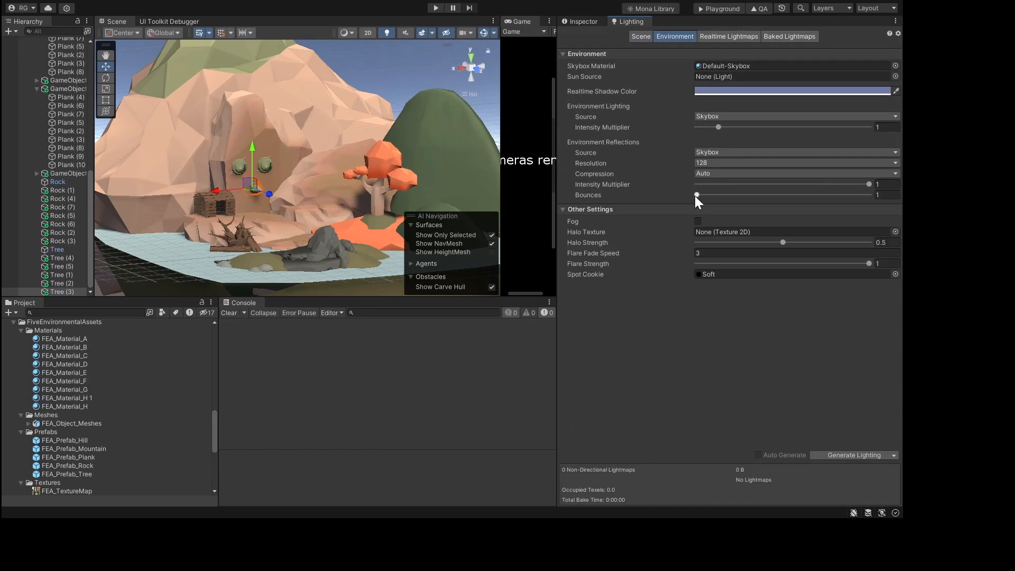
{"action": "left_click", "coordinate": [698, 221]}
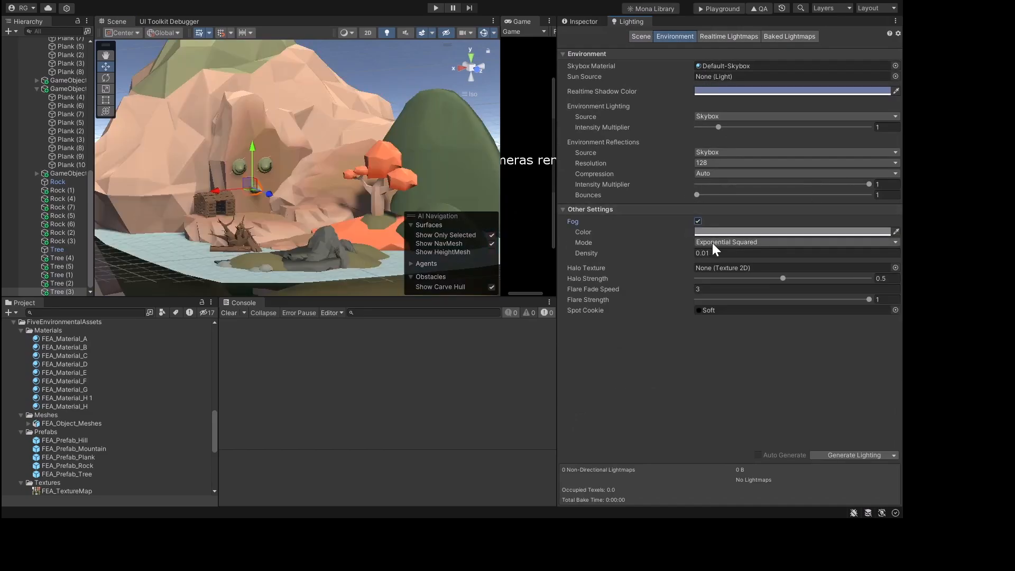
{"action": "left_click", "coordinate": [709, 242]}
{"action": "left_click", "coordinate": [710, 257]}
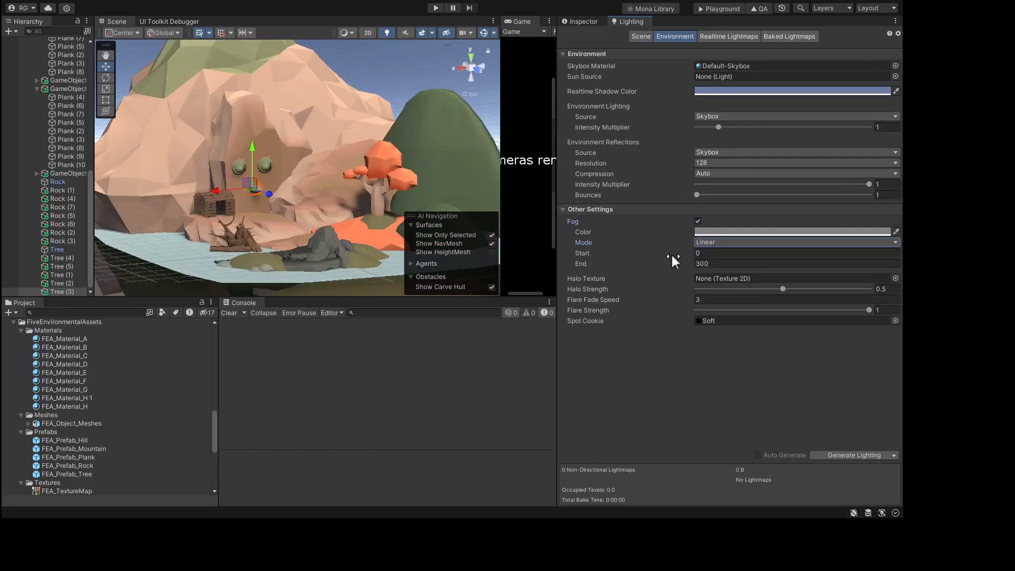
{"action": "left_click_drag", "start_coordinate": [667, 254], "coordinate": [342, 174]}
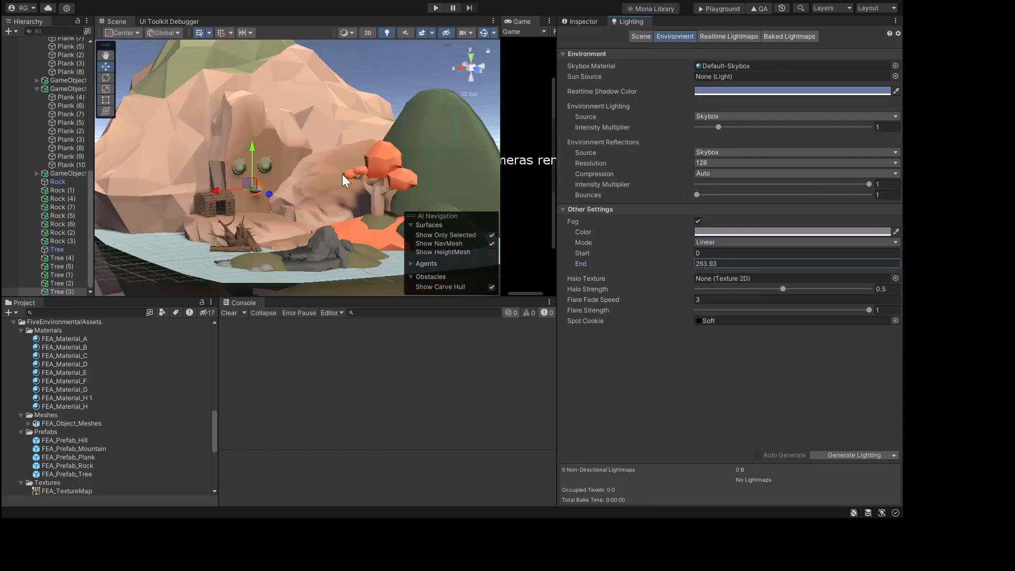
Step: Add a new Camera object to the scene
{"action": "key", "text": "f"}
{"action": "left_click", "coordinate": [470, 70]}
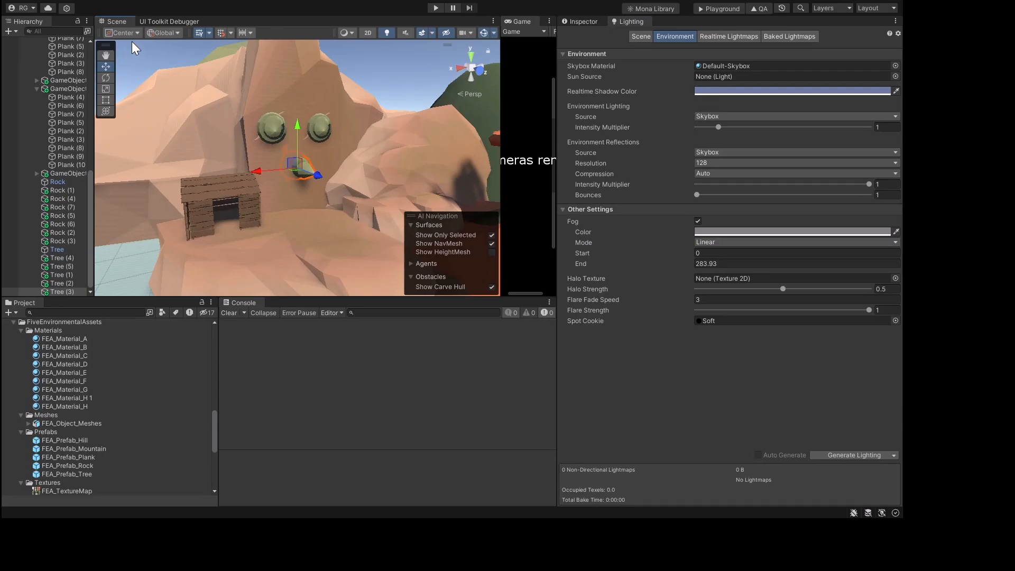
{"action": "left_click", "coordinate": [100, 132]}
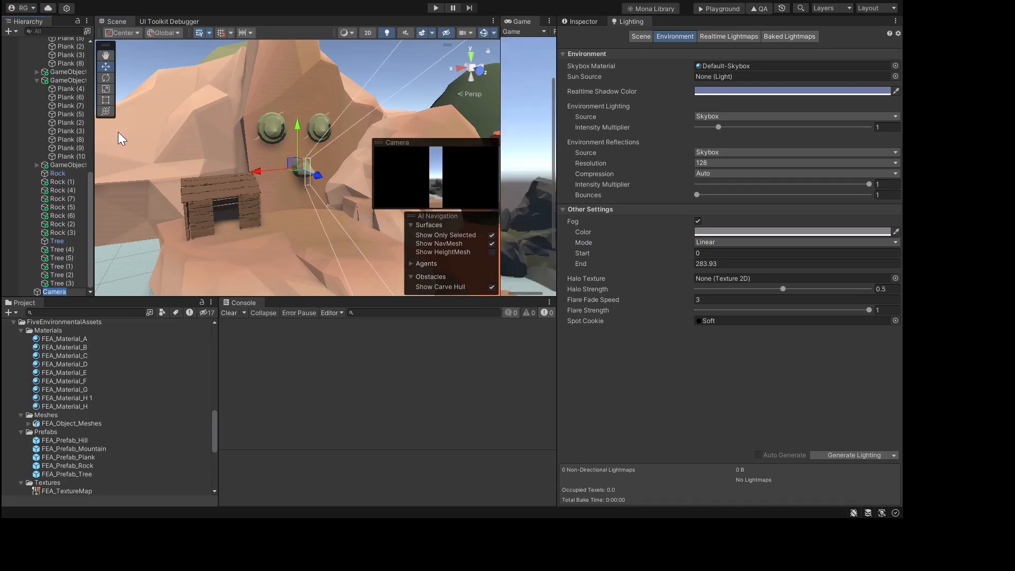
Step: Reposition the camera beside the island and turn it to about -140° around Y, facing the rock face and plank hut
{"action": "scroll", "coordinate": [348, 165], "scroll_direction": "down", "scroll_amount": 3}
{"action": "right_click_drag", "start_coordinate": [335, 164], "coordinate": [313, 192]}
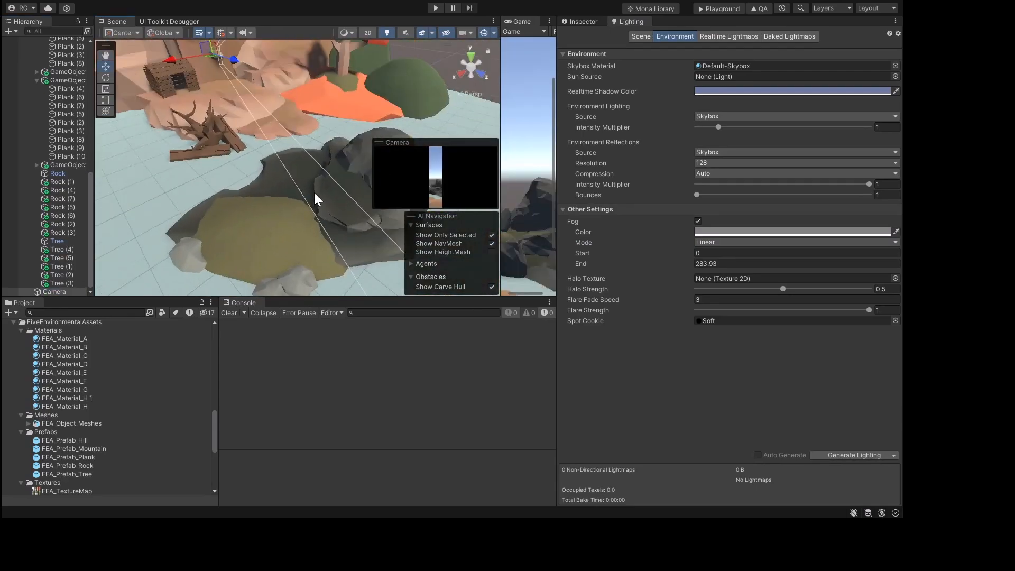
{"action": "key", "text": "f"}
{"action": "left_click_drag", "start_coordinate": [498, 169], "coordinate": [335, 188]}
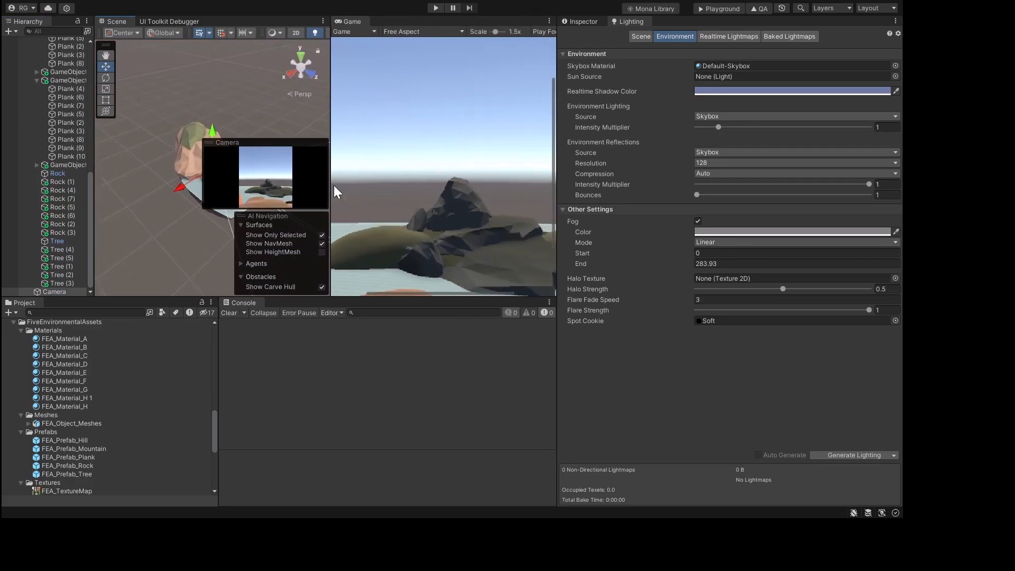
{"action": "left_click", "coordinate": [300, 55]}
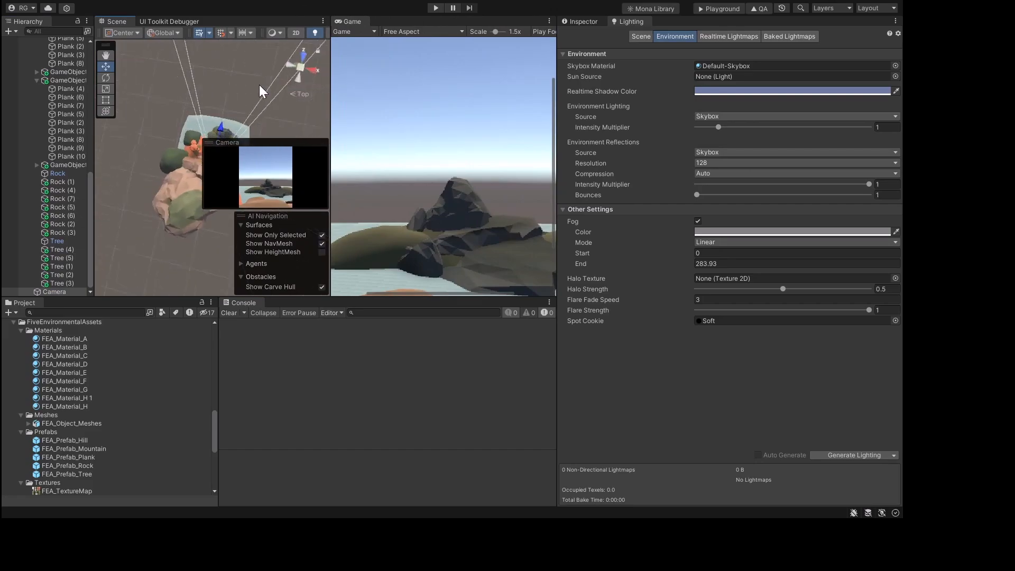
{"action": "left_click", "coordinate": [301, 68]}
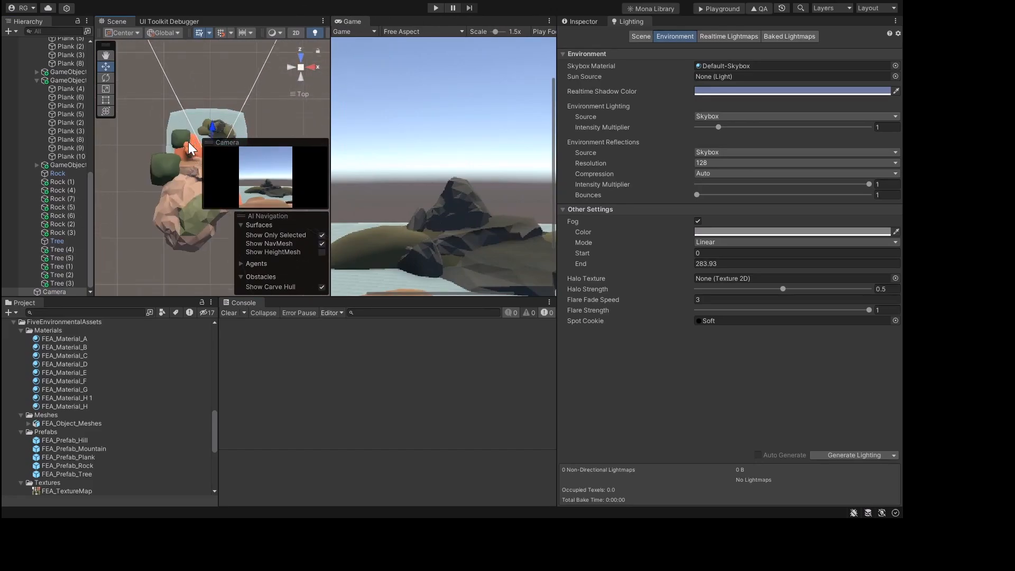
{"action": "middle_click_drag", "start_coordinate": [192, 144], "coordinate": [146, 101]}
{"action": "key", "text": "e"}
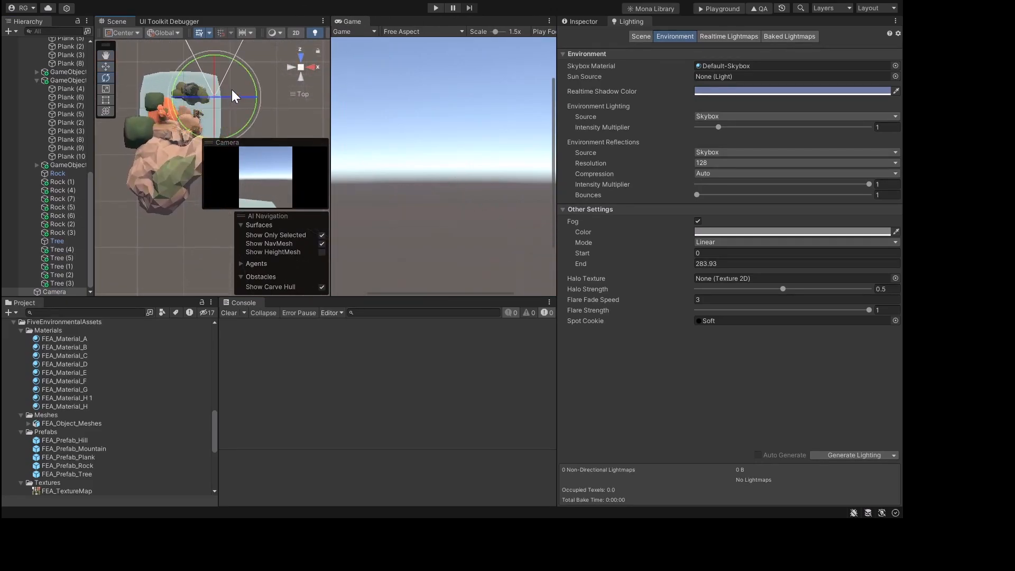
{"action": "left_click_drag", "start_coordinate": [247, 123], "coordinate": [344, 265]}
{"action": "left_click", "coordinate": [311, 68]}
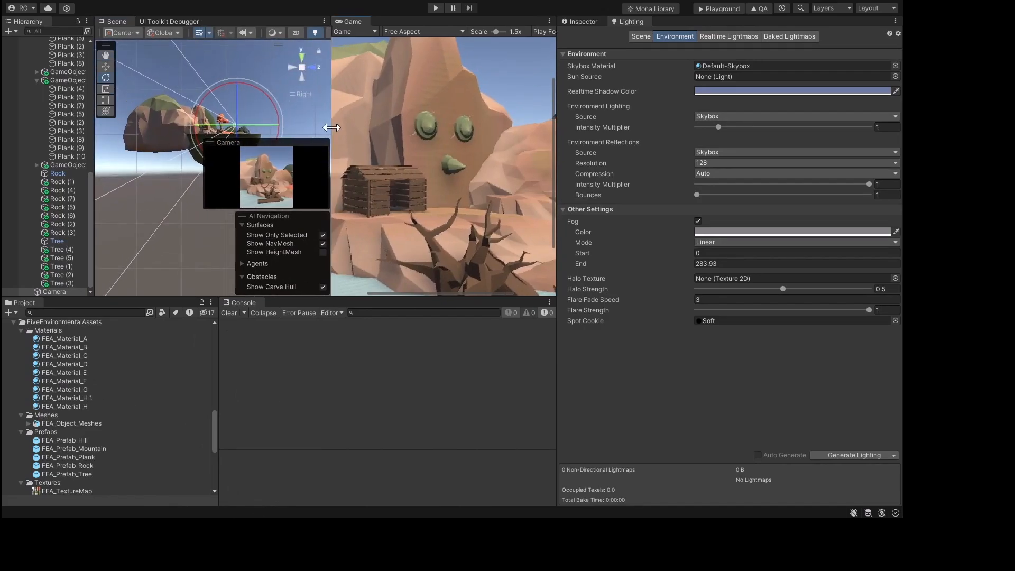
Step: Adjust the camera's height to about Y 0.42 so its view frames the rock face, hut and dead tree
{"action": "left_click_drag", "start_coordinate": [330, 123], "coordinate": [416, 124]}
{"action": "key", "text": "w"}
{"action": "left_click_drag", "start_coordinate": [279, 83], "coordinate": [285, 87]}
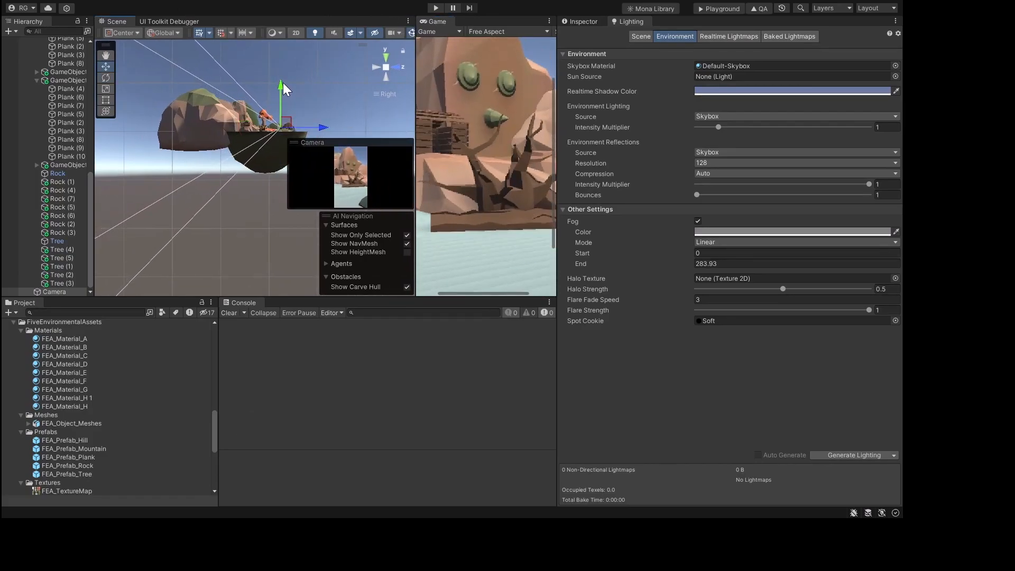
{"action": "key", "text": "e"}
{"action": "key", "text": "r"}
{"action": "mouse_move", "coordinate": [279, 126]}
{"action": "left_mouse_down"}
{"action": "mouse_move", "coordinate": [270, 141]}
{"action": "mouse_move", "coordinate": [282, 125]}
{"action": "left_mouse_up"}
Step: Switch the environment lighting source to Gradient, with an orange sky color, red-orange equator color and teal ground color
{"action": "left_click_drag", "start_coordinate": [758, 302], "coordinate": [742, 296]}
{"action": "left_click", "coordinate": [706, 134]}
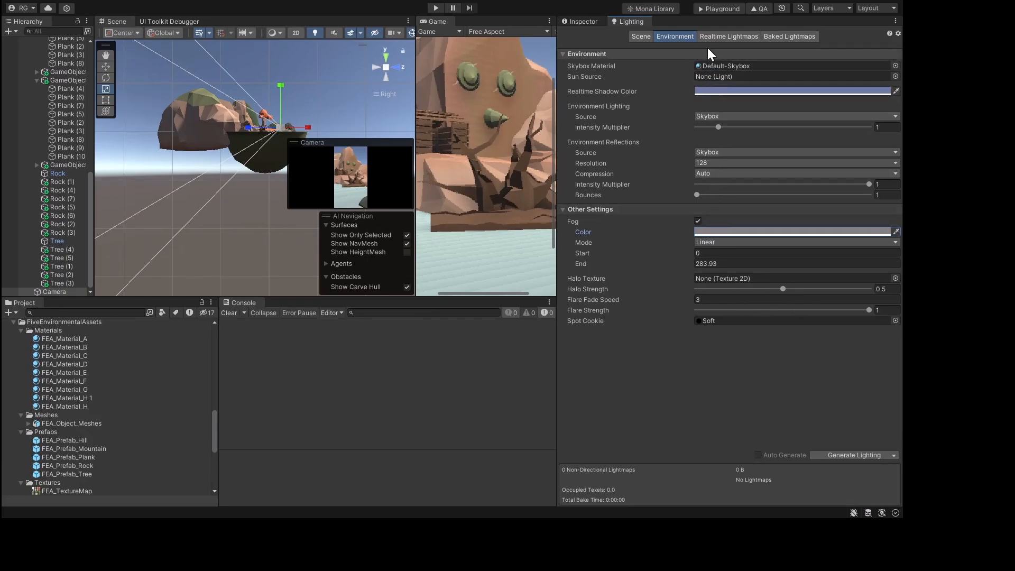
{"action": "left_click", "coordinate": [714, 141]}
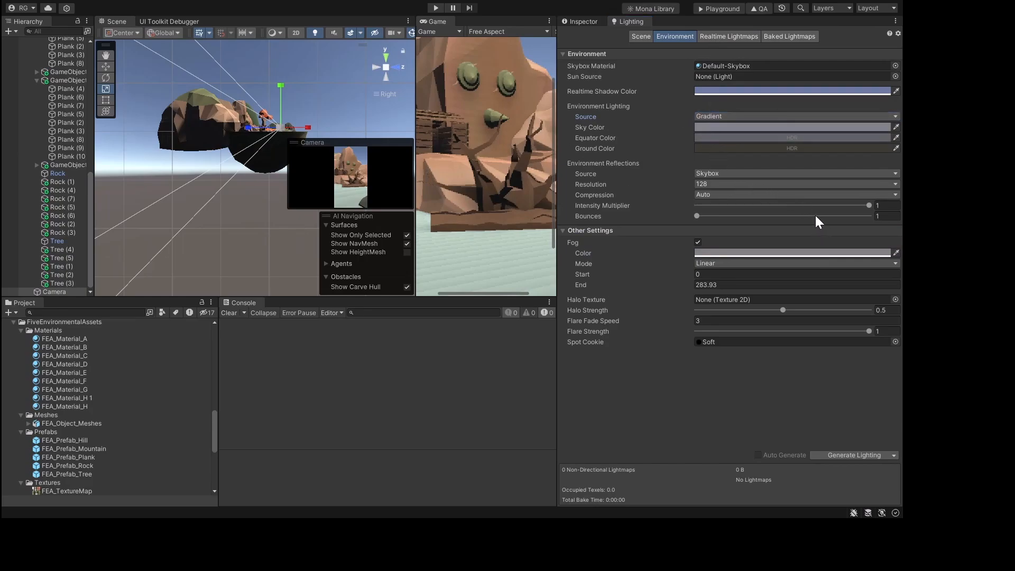
{"action": "left_click", "coordinate": [798, 175]}
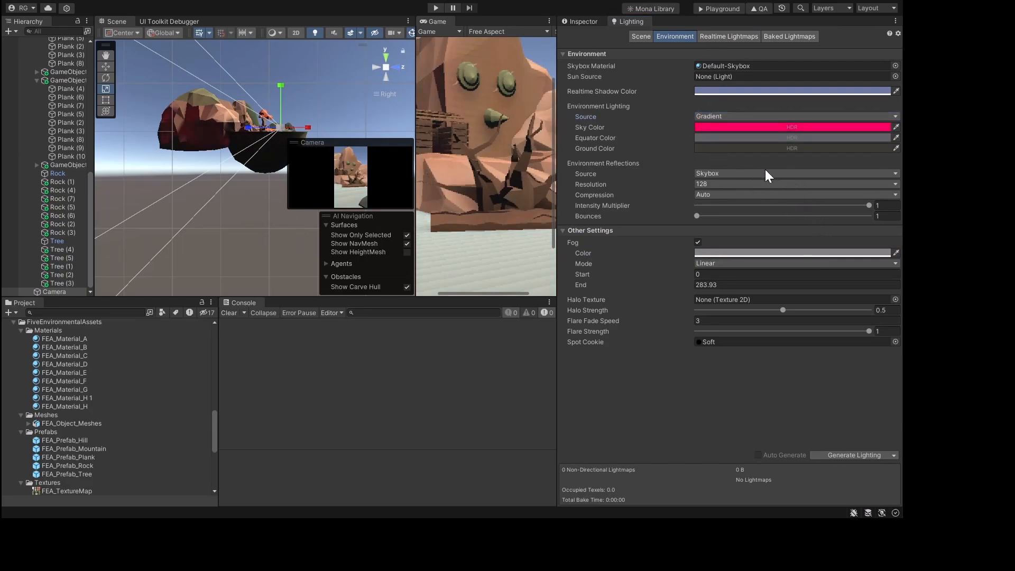
{"action": "left_click", "coordinate": [820, 201]}
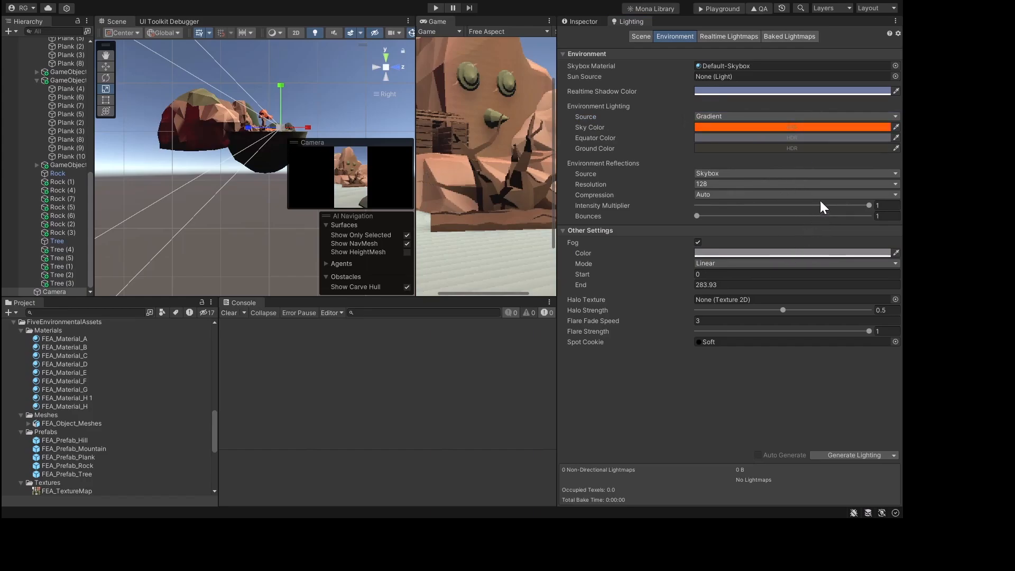
{"action": "mouse_move", "coordinate": [787, 202]}
{"action": "left_mouse_down"}
{"action": "mouse_move", "coordinate": [799, 188]}
{"action": "mouse_move", "coordinate": [781, 196]}
{"action": "mouse_move", "coordinate": [790, 197]}
{"action": "mouse_move", "coordinate": [787, 222]}
{"action": "mouse_move", "coordinate": [791, 200]}
{"action": "left_mouse_up"}
{"action": "left_click", "coordinate": [844, 149]}
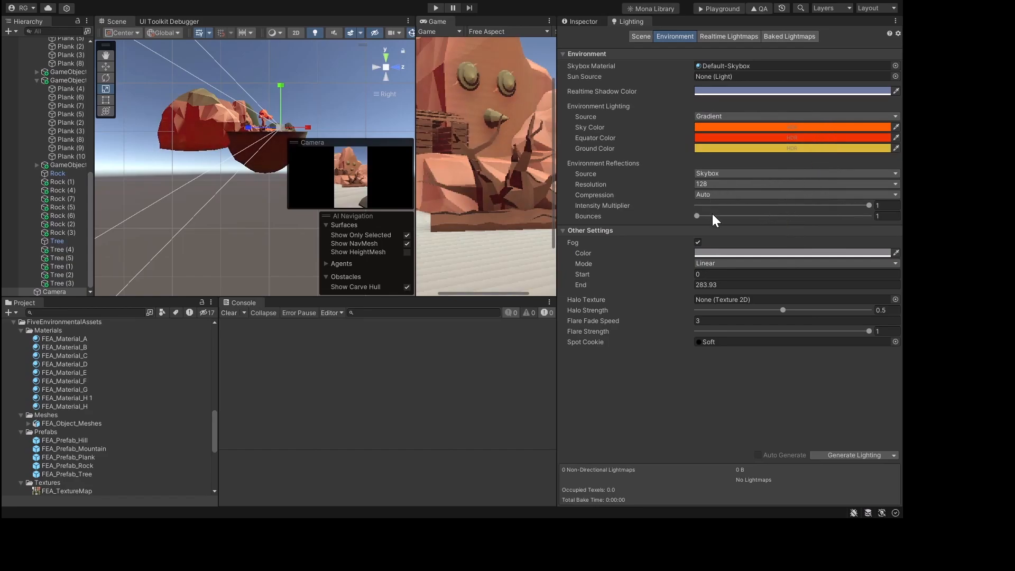
{"action": "left_click_drag", "start_coordinate": [723, 233], "coordinate": [717, 188]}
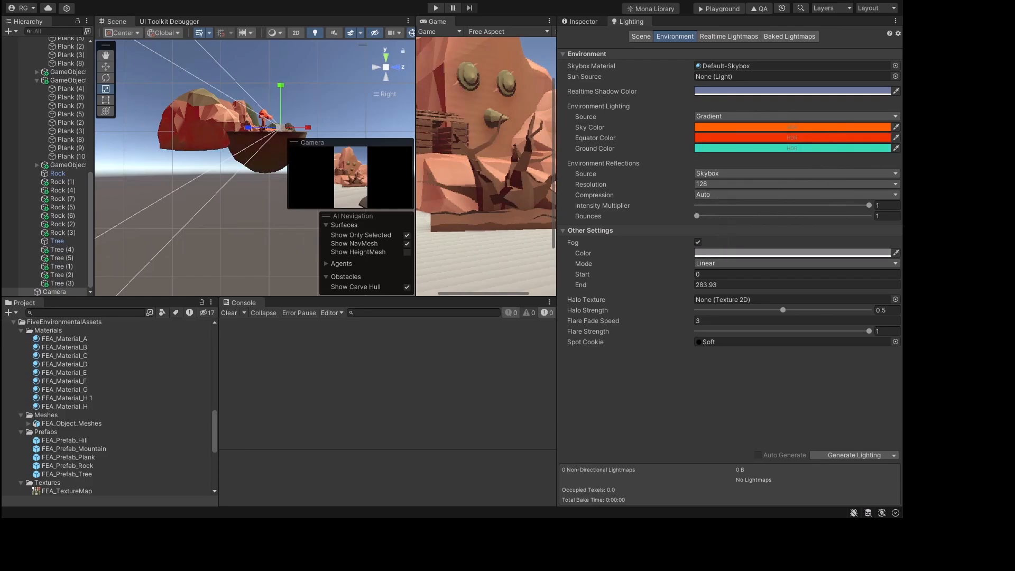
Step: Change the gradient's equator color to green and its sky color to a bright turquoise green
{"action": "left_click", "coordinate": [814, 136]}
{"action": "left_click", "coordinate": [728, 175]}
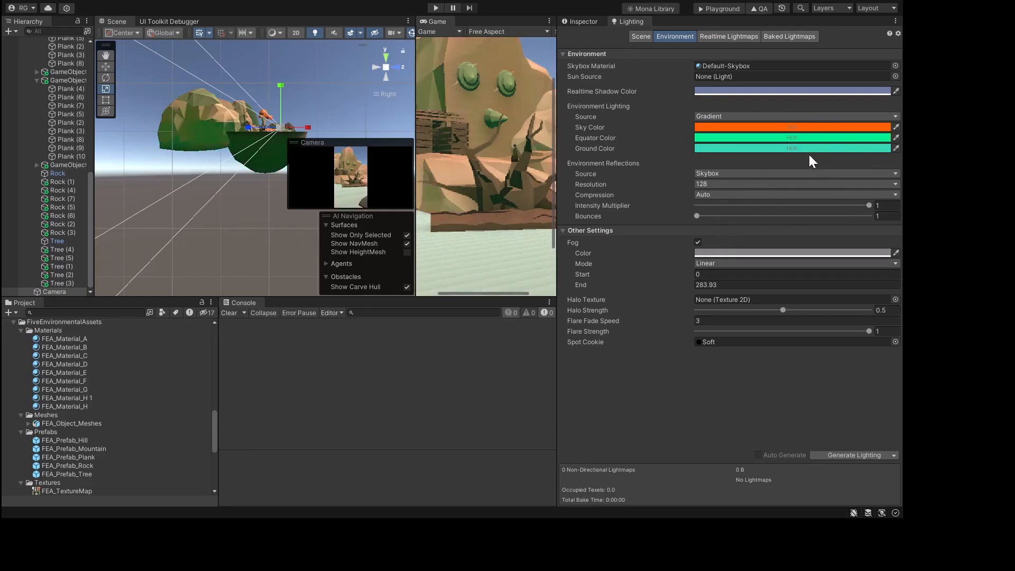
{"action": "left_click", "coordinate": [839, 127]}
{"action": "left_click", "coordinate": [740, 168]}
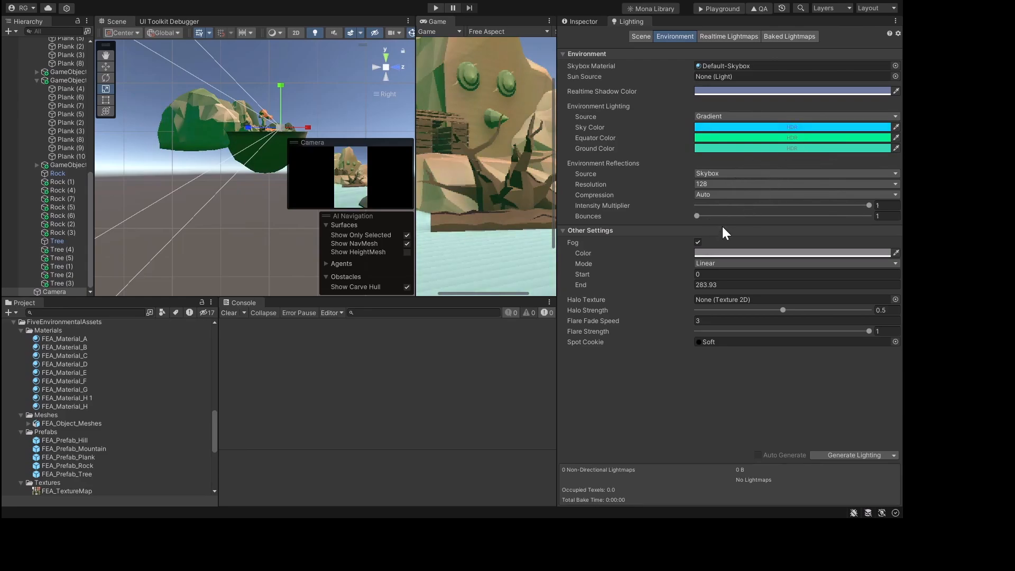
{"action": "left_click_drag", "start_coordinate": [722, 224], "coordinate": [724, 172]}
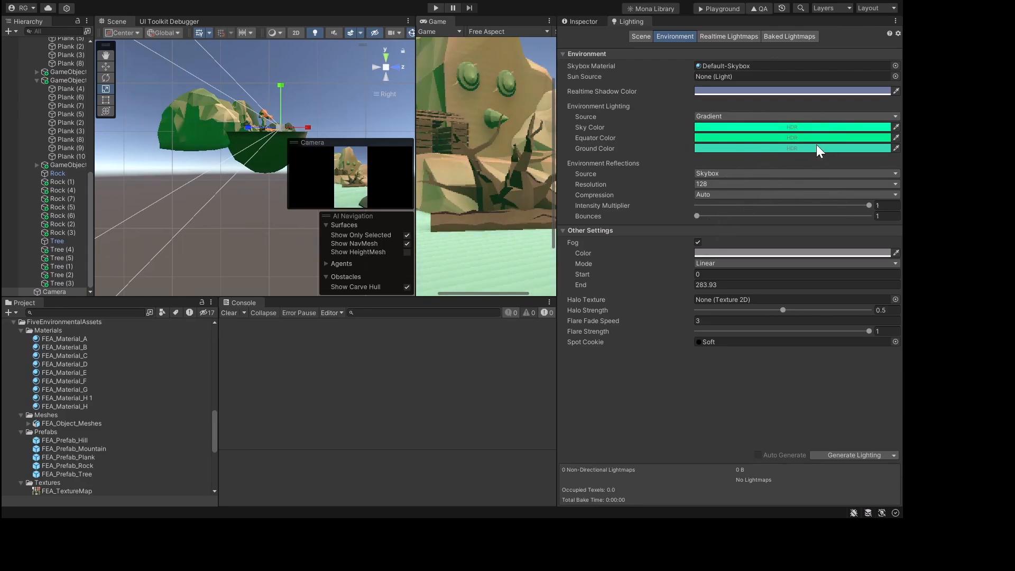
Step: Examine the island through a wider game view, along with the camera's component properties and the scene lighting settings
{"action": "left_click_drag", "start_coordinate": [417, 142], "coordinate": [285, 178]}
{"action": "left_click_drag", "start_coordinate": [217, 129], "coordinate": [211, 301], "text": "alt"}
{"action": "middle_click_drag", "start_coordinate": [200, 140], "coordinate": [181, 58]}
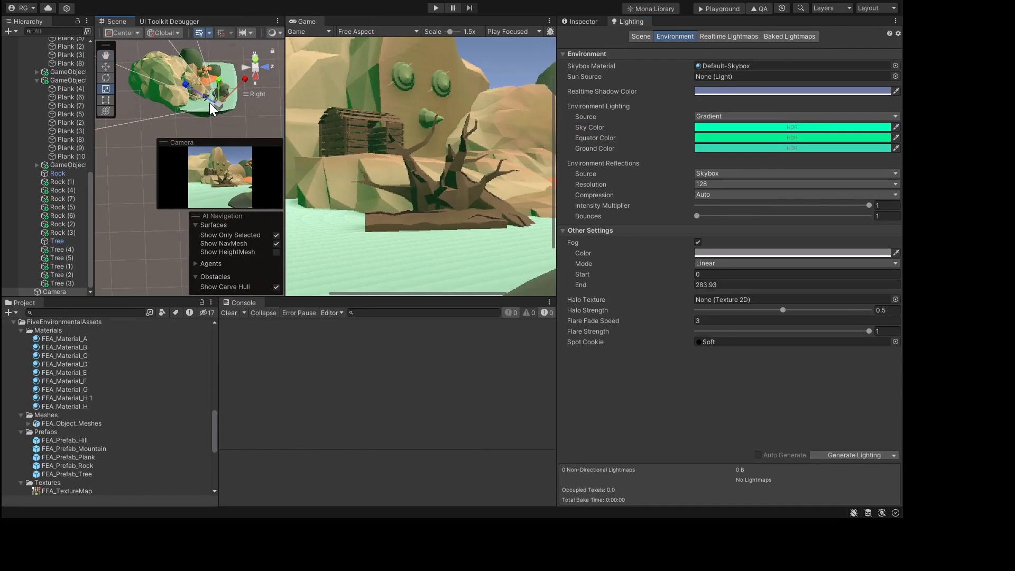
{"action": "left_click", "coordinate": [709, 37]}
{"action": "left_click", "coordinate": [647, 37]}
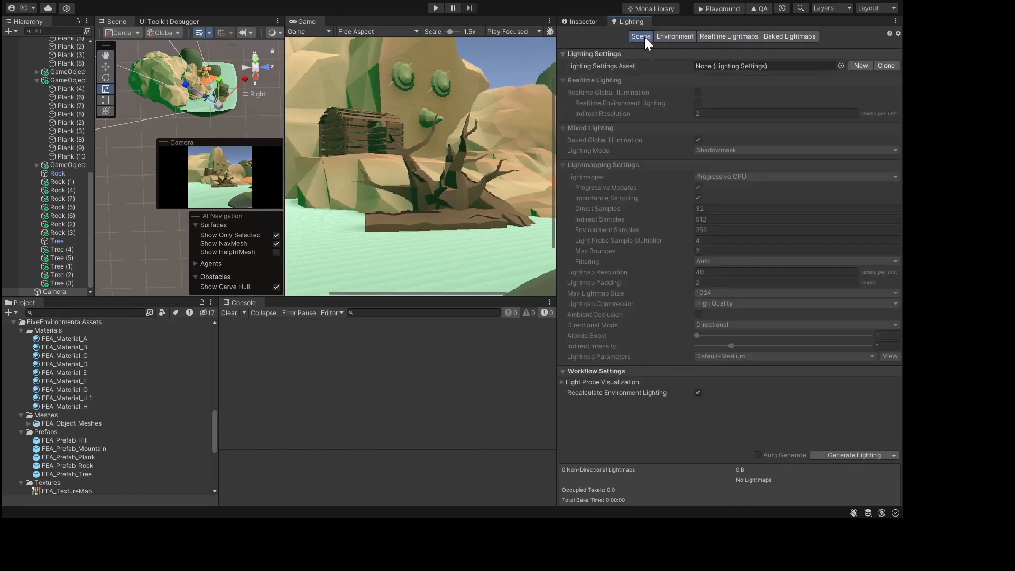
{"action": "left_click", "coordinate": [595, 22]}
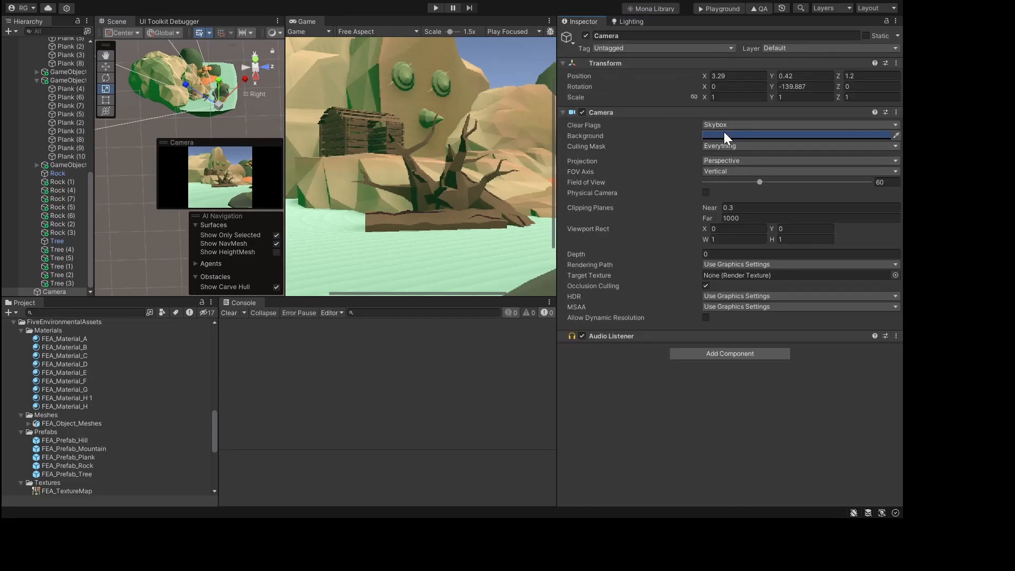
{"action": "left_click", "coordinate": [631, 21]}
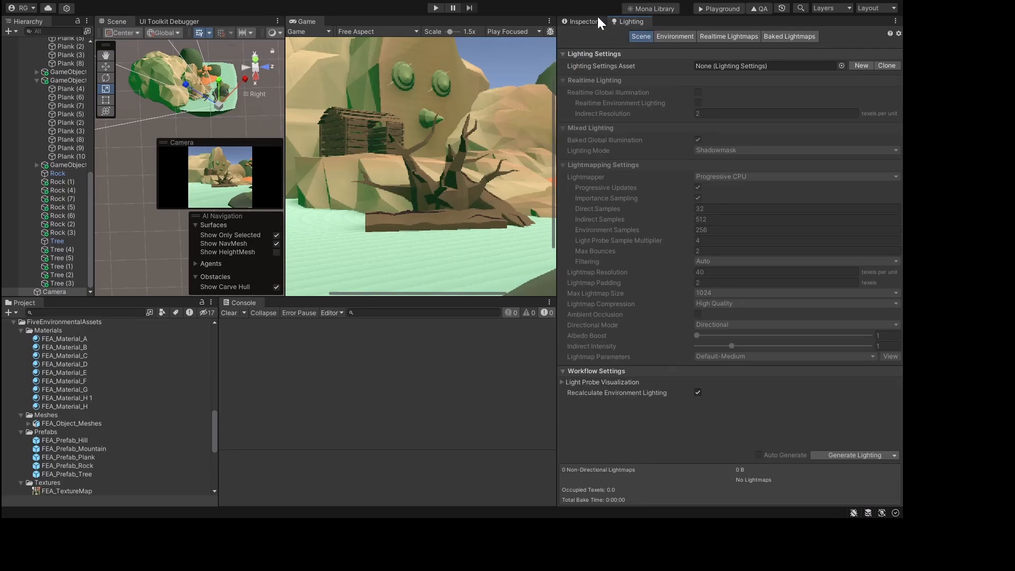
{"action": "left_click", "coordinate": [673, 35]}
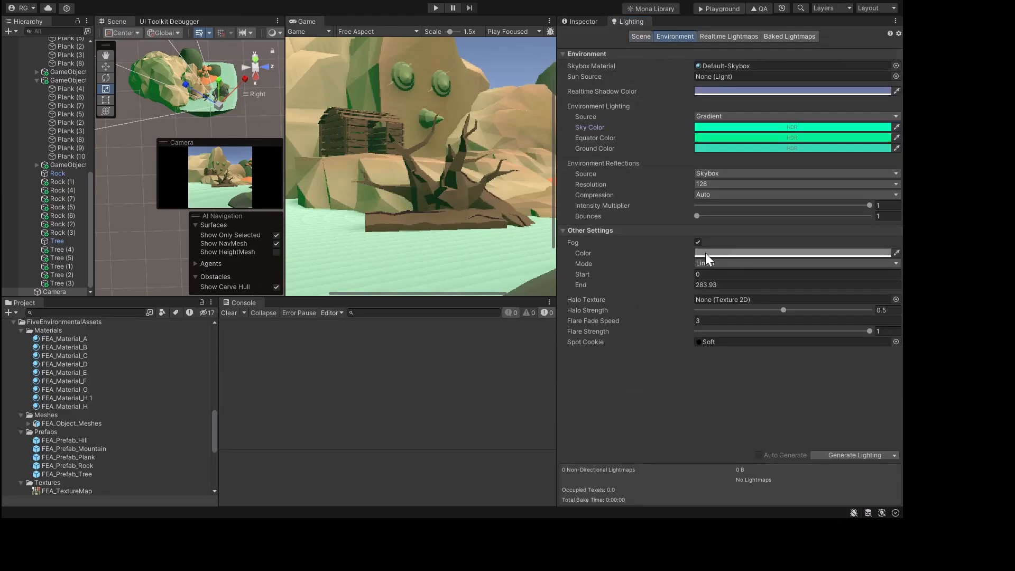
Step: Set the fog color to a medium green and return the environment lighting source to Skybox
{"action": "left_click_drag", "start_coordinate": [781, 320], "coordinate": [784, 326]}
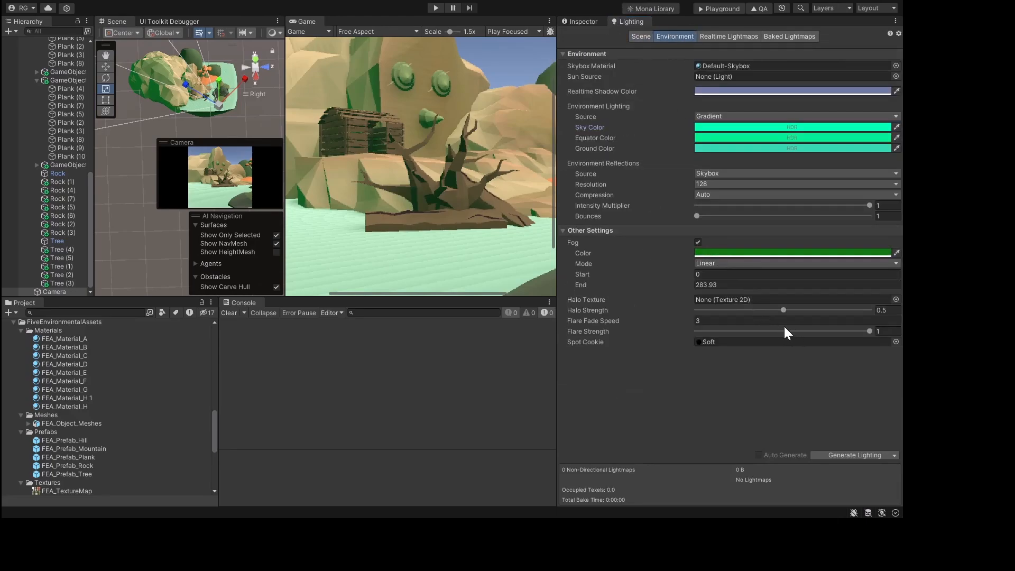
{"action": "left_click", "coordinate": [763, 316]}
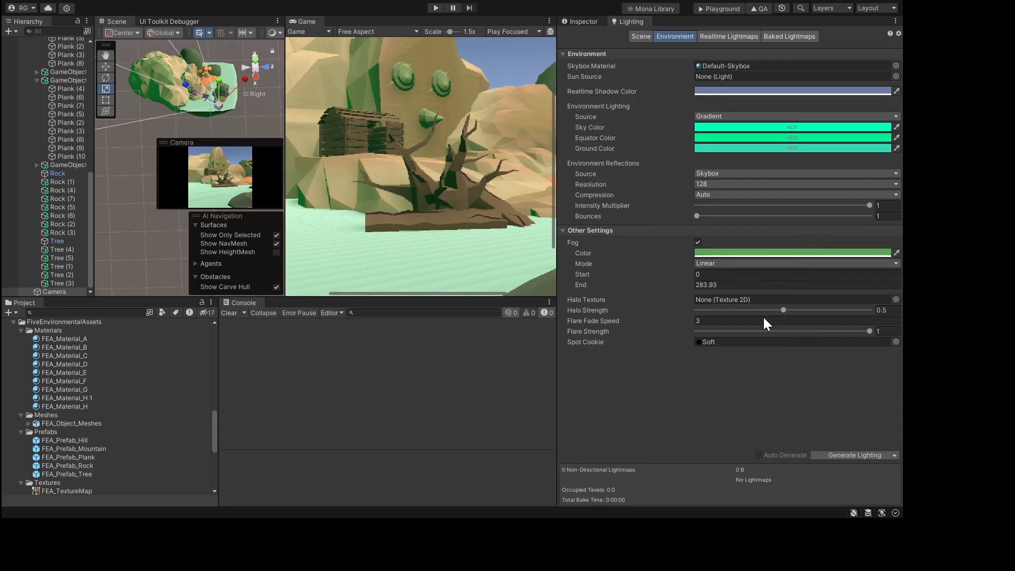
{"action": "left_click", "coordinate": [717, 115]}
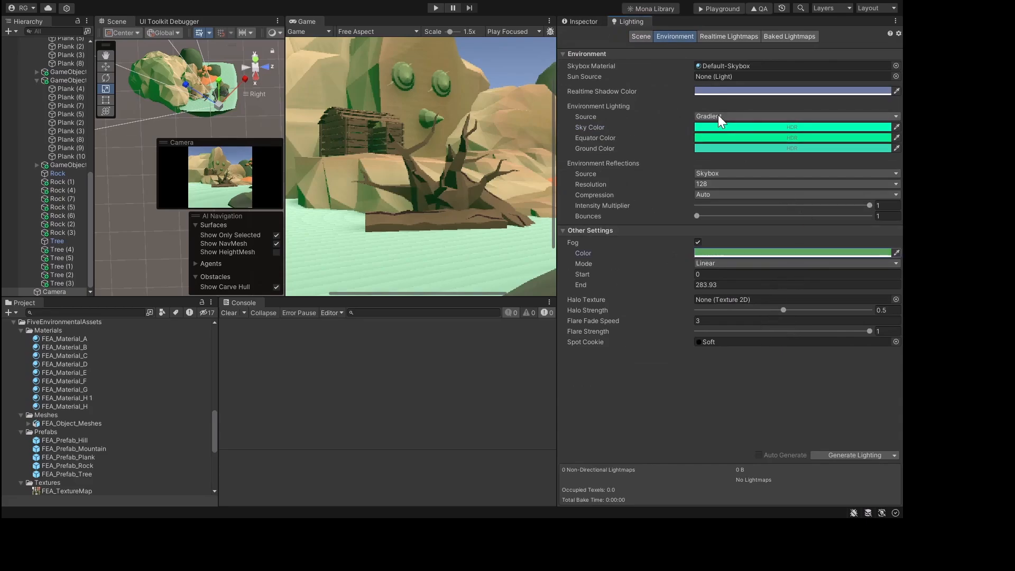
{"action": "left_click", "coordinate": [723, 128]}
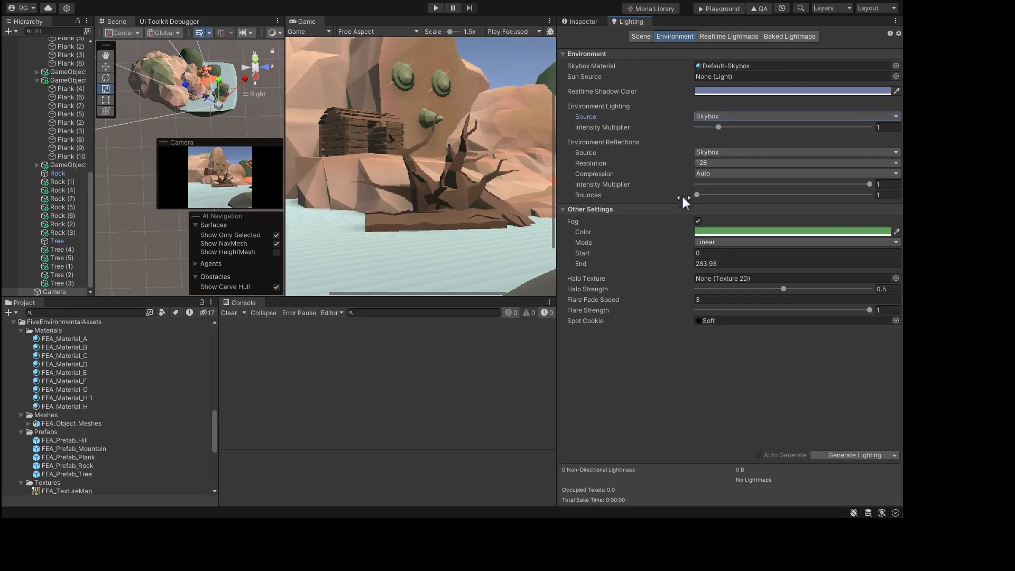
Step: Try the Exponential fog mode and return the mode to Linear
{"action": "left_click", "coordinate": [719, 262]}
{"action": "left_click", "coordinate": [723, 245]}
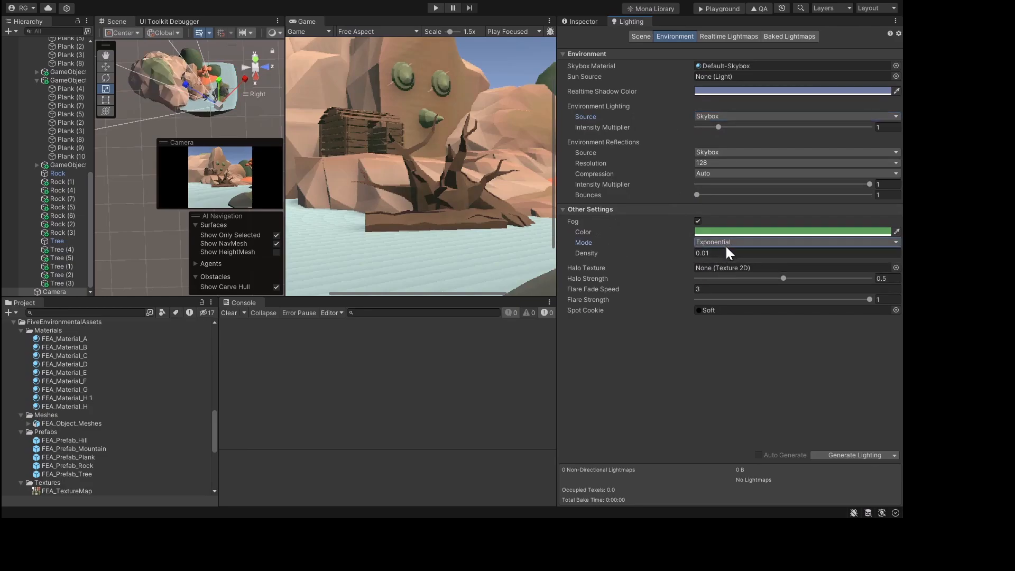
{"action": "left_click", "coordinate": [725, 253]}
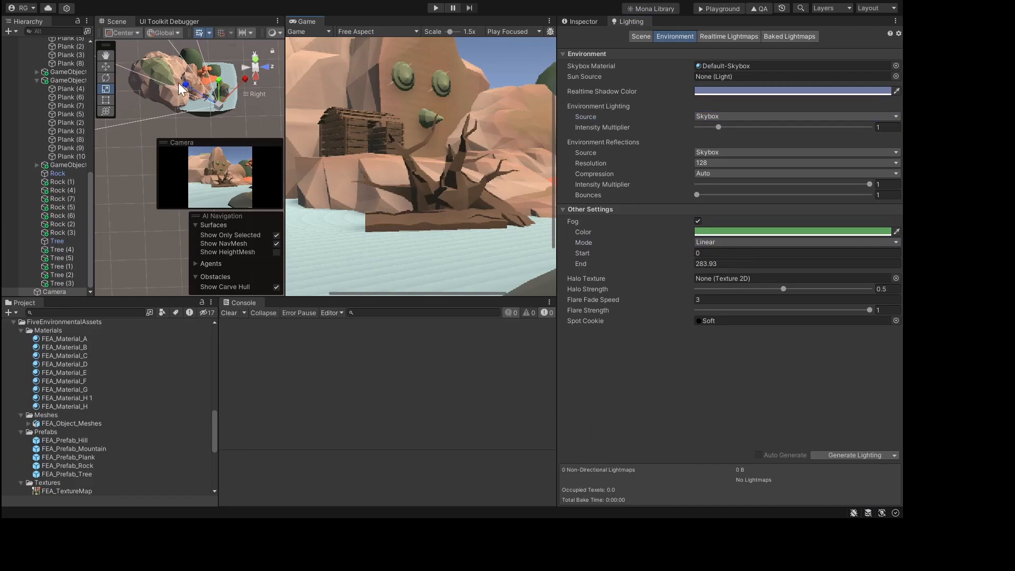
Step: Inspect the large mountain's mesh renderer and material settings, and check the camera's view at 1x scale
{"action": "left_click", "coordinate": [169, 97]}
{"action": "left_click", "coordinate": [582, 21]}
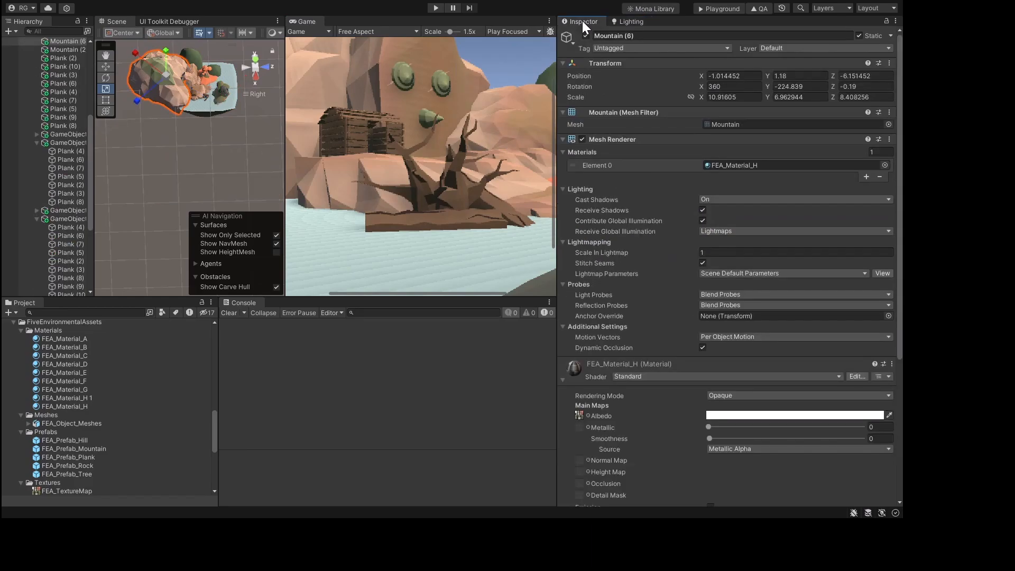
{"action": "scroll", "coordinate": [716, 276], "scroll_direction": "down", "scroll_amount": 10}
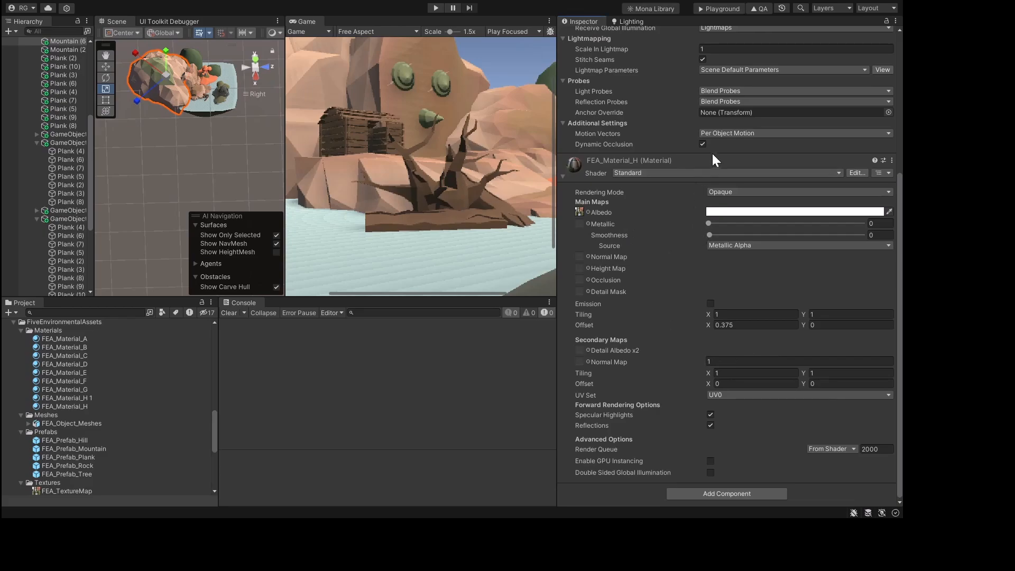
{"action": "scroll", "coordinate": [691, 153], "scroll_direction": "up", "scroll_amount": 7}
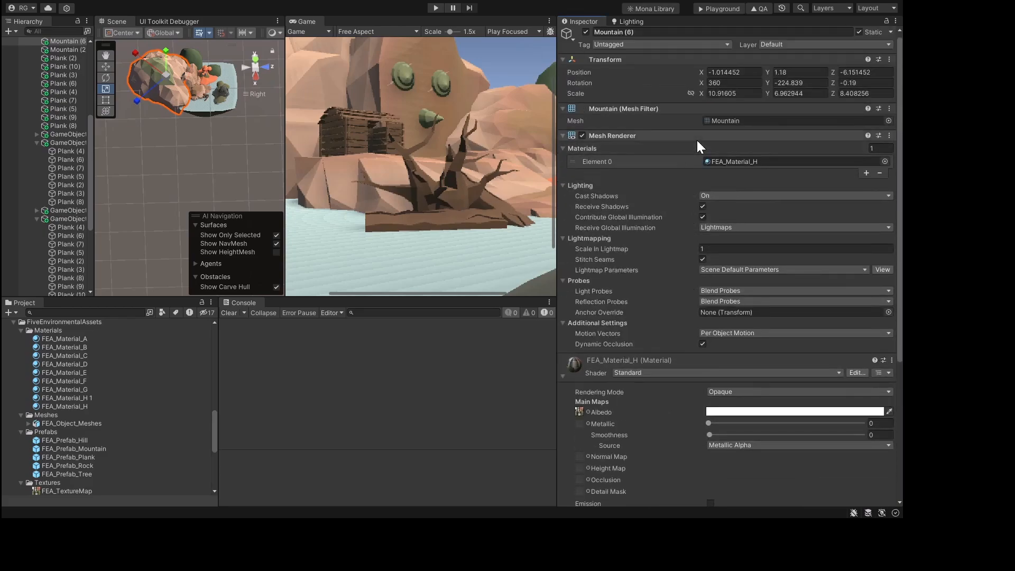
{"action": "scroll", "coordinate": [441, 184], "scroll_direction": "down", "scroll_amount": 2}
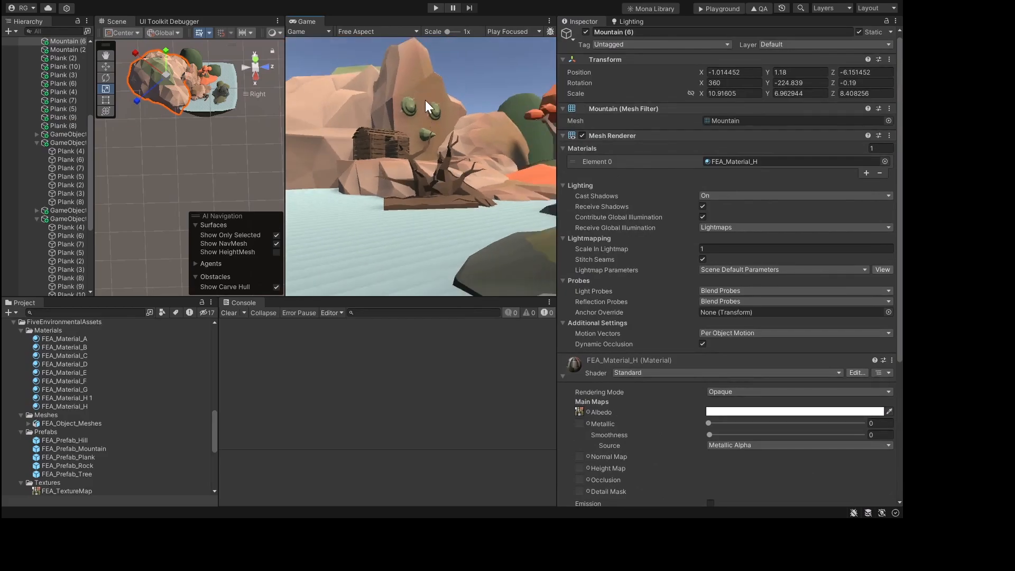
Step: Set the fog's end distance to 5.1 and its color to teal blue
{"action": "left_click", "coordinate": [623, 21]}
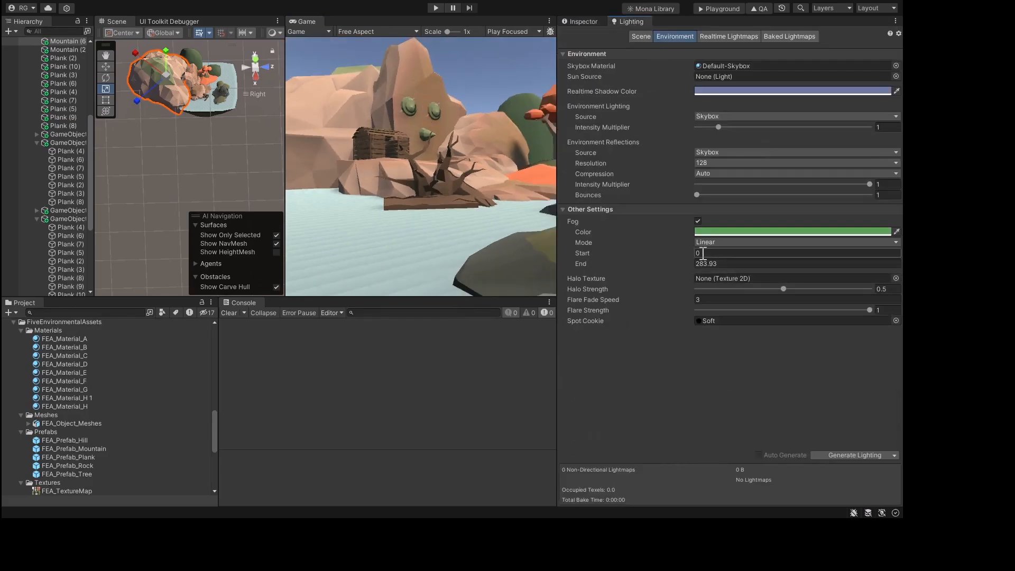
{"action": "left_click_drag", "start_coordinate": [686, 263], "coordinate": [379, 307]}
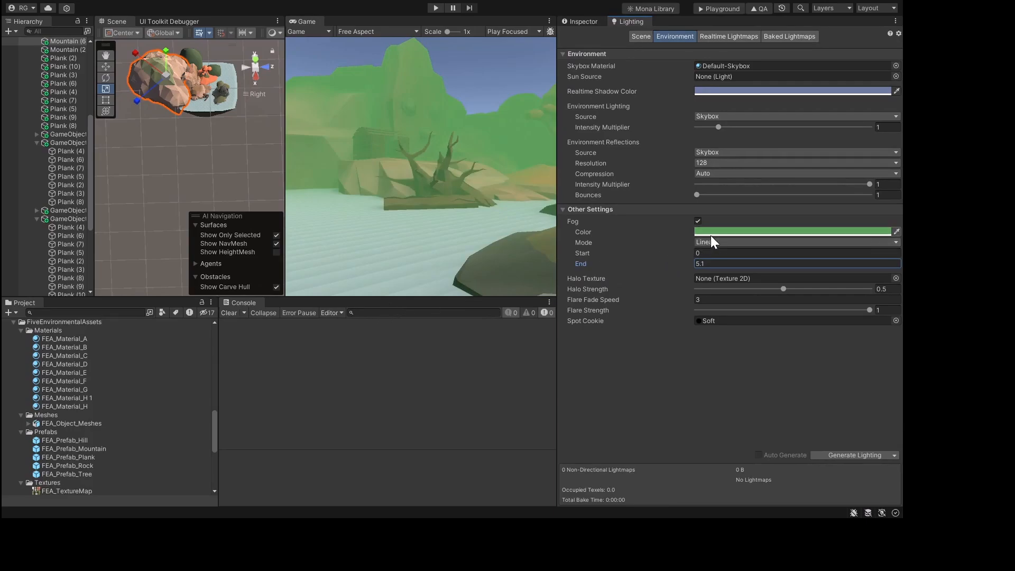
{"action": "left_click", "coordinate": [744, 240]}
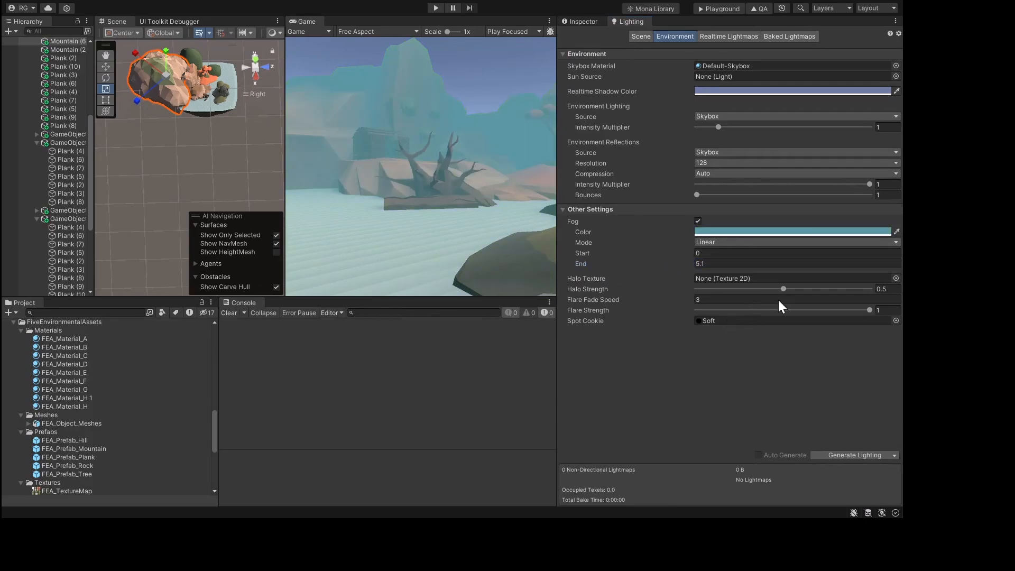
{"action": "left_click", "coordinate": [573, 22]}
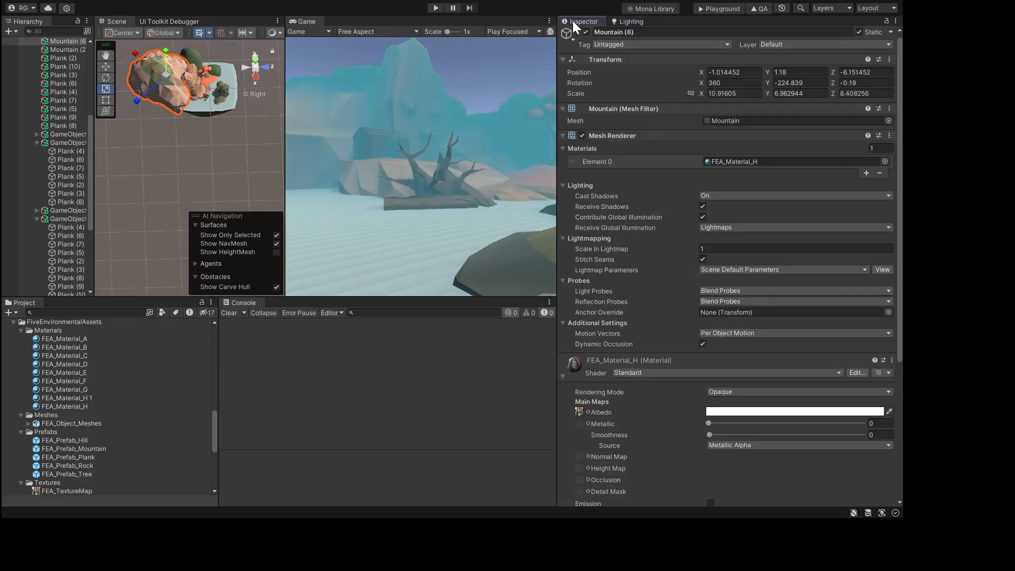
Step: Set the environment lighting intensity multiplier to 0 and the realtime shadow color to red
{"action": "left_click", "coordinate": [631, 21]}
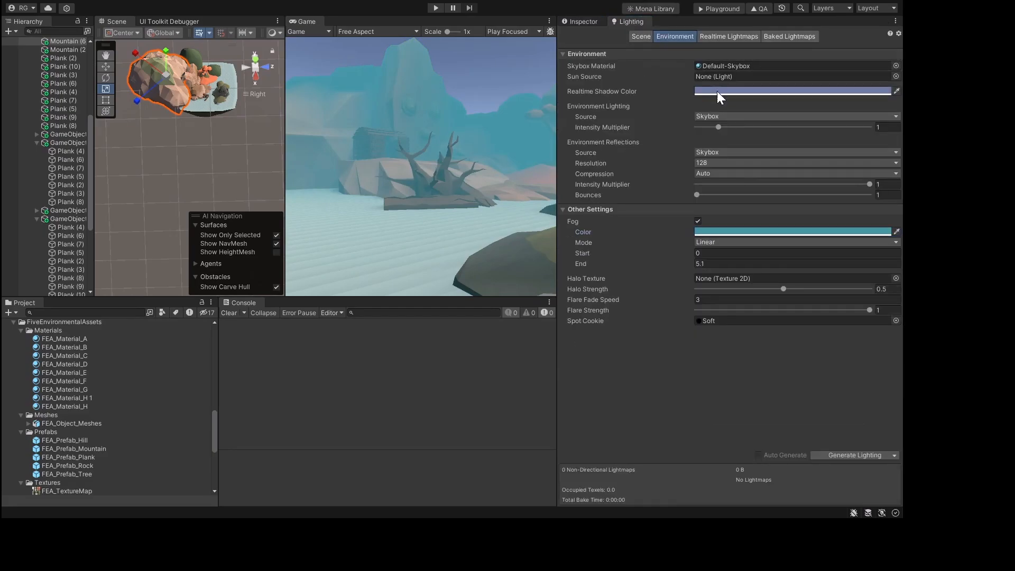
{"action": "left_click_drag", "start_coordinate": [749, 199], "coordinate": [751, 179]}
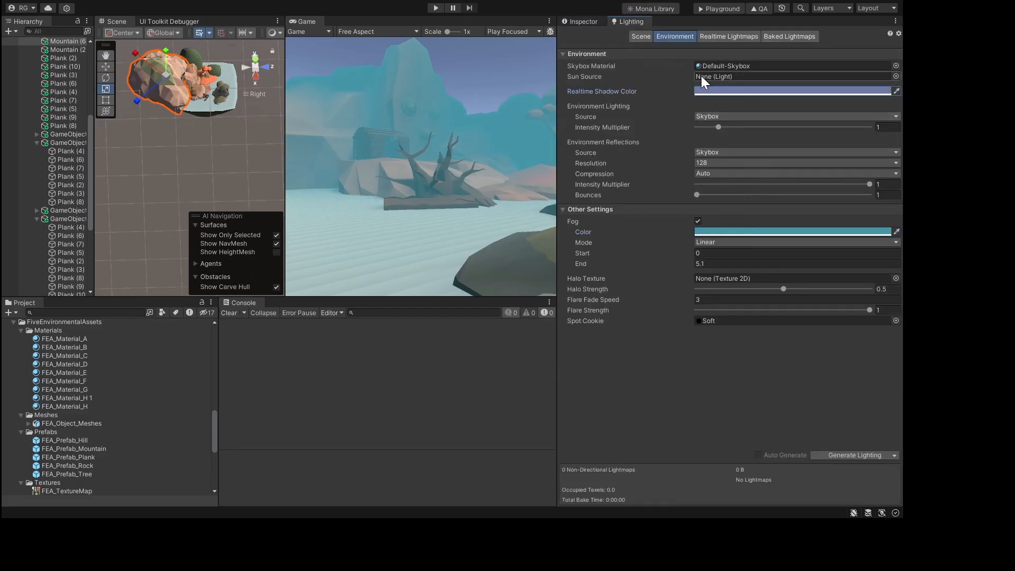
{"action": "left_click_drag", "start_coordinate": [715, 126], "coordinate": [694, 128]}
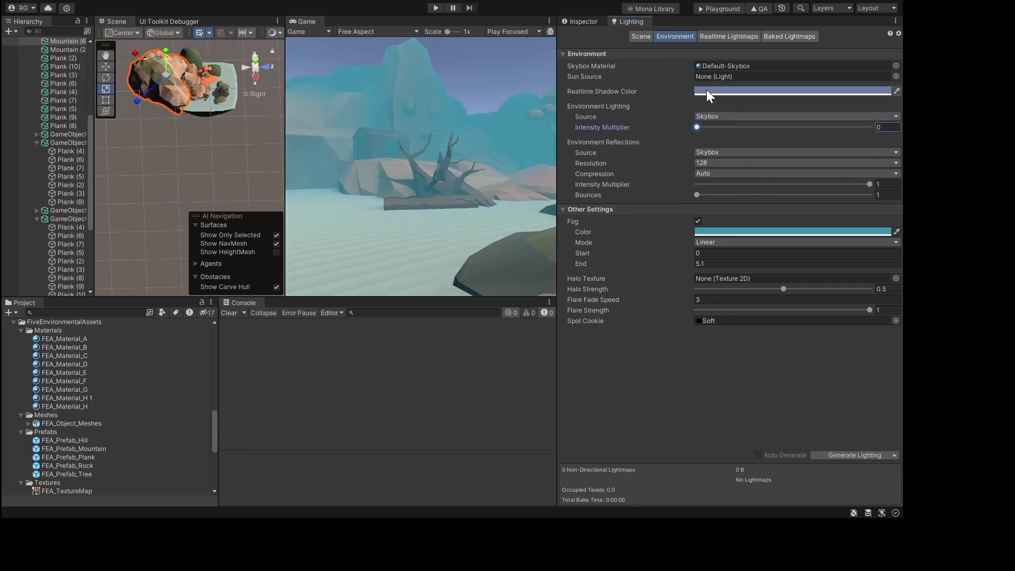
{"action": "left_click", "coordinate": [640, 36]}
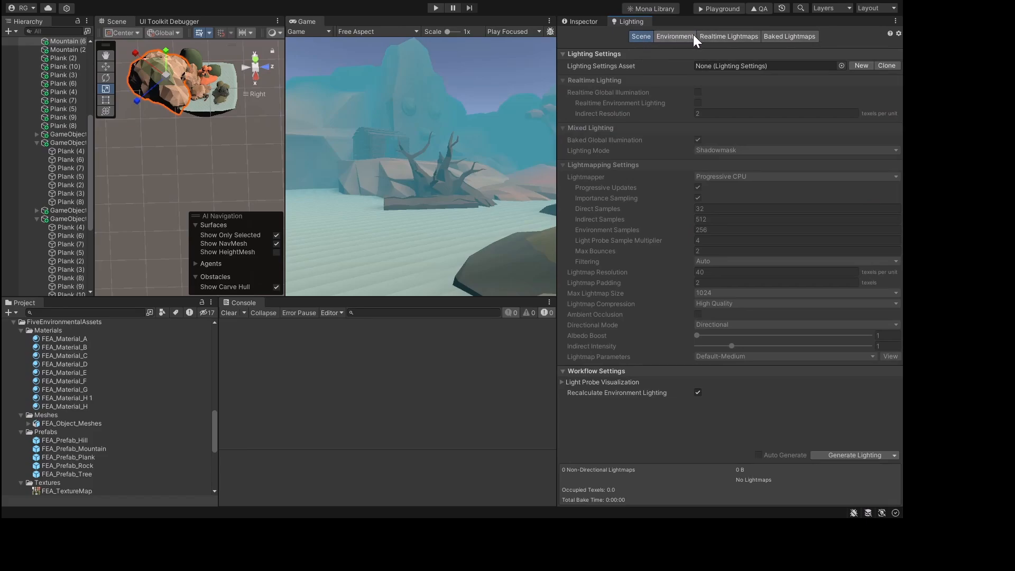
{"action": "left_click", "coordinate": [728, 37]}
{"action": "left_click", "coordinate": [685, 38]}
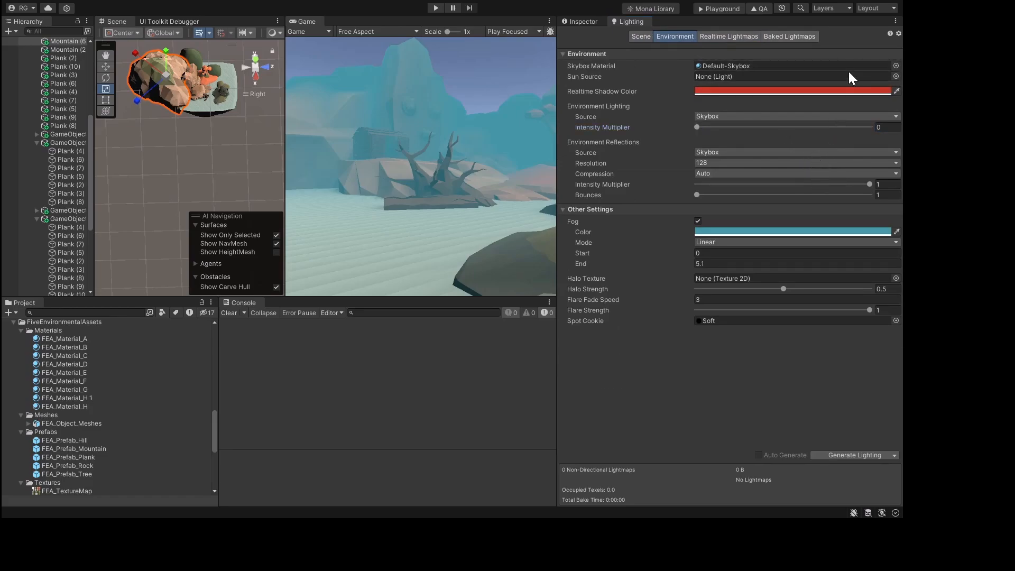
{"action": "left_click", "coordinate": [848, 89]}
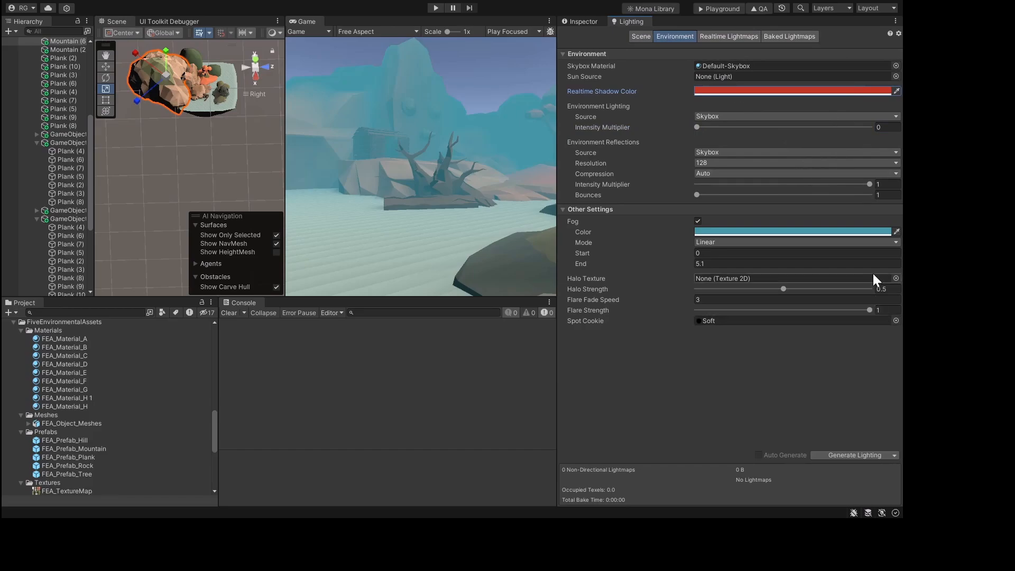
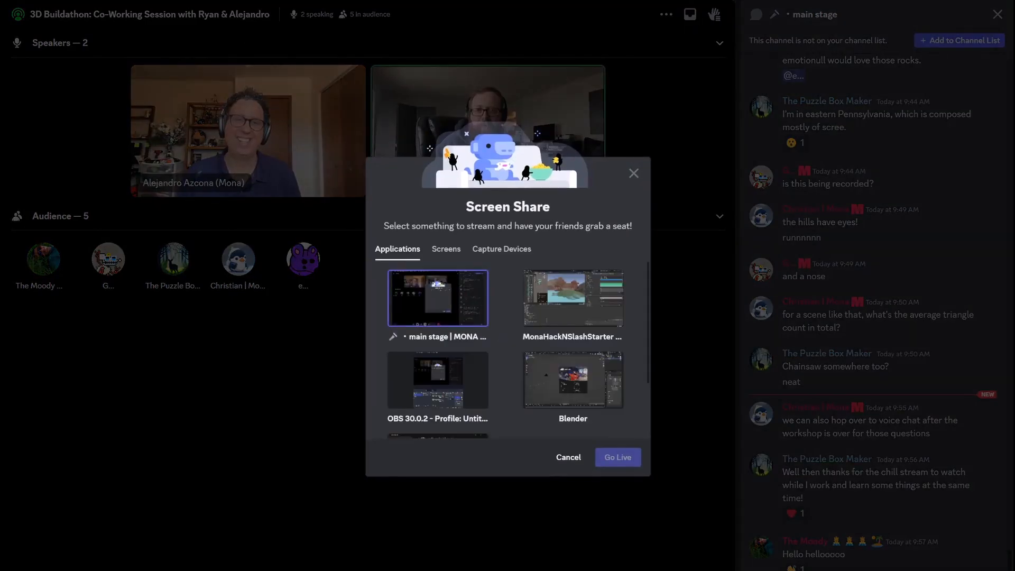
Step: Switch to Discord and start sharing the MonaHackNSlashStarter project window live in the main stage channel
{"action": "left_click", "coordinate": [445, 248]}
{"action": "left_click", "coordinate": [397, 248]}
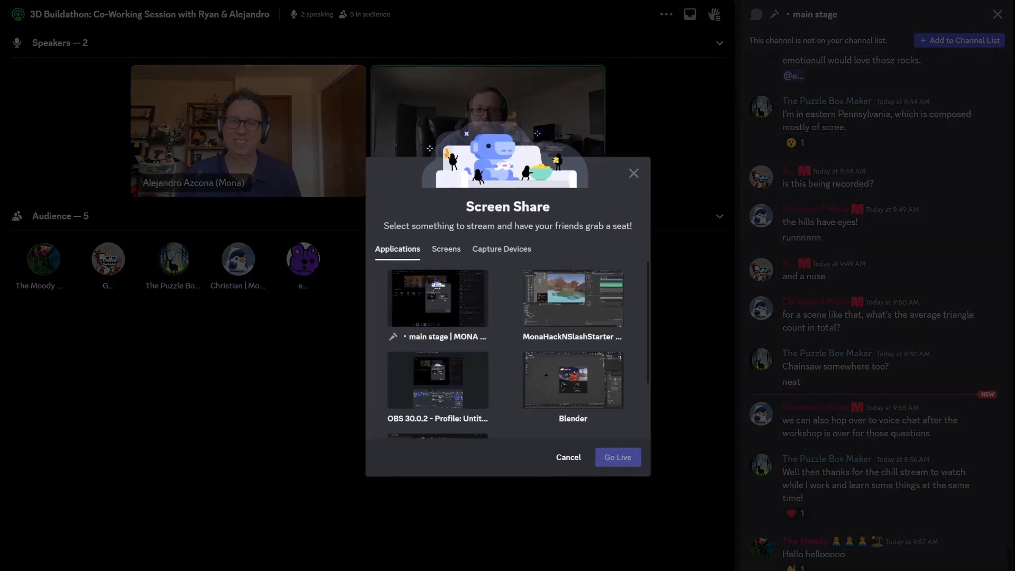
{"action": "left_click", "coordinate": [572, 297]}
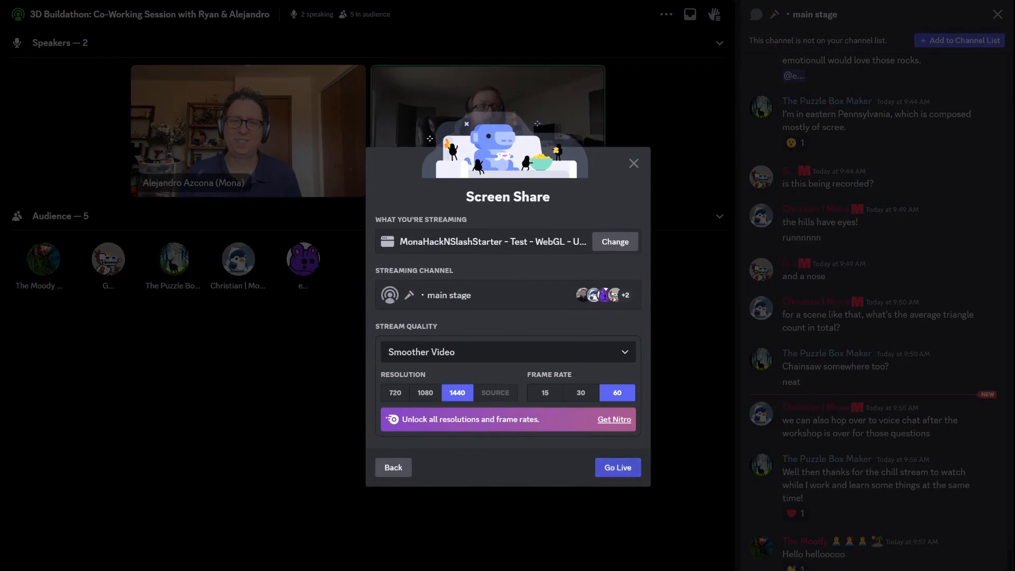
{"action": "left_click", "coordinate": [616, 467]}
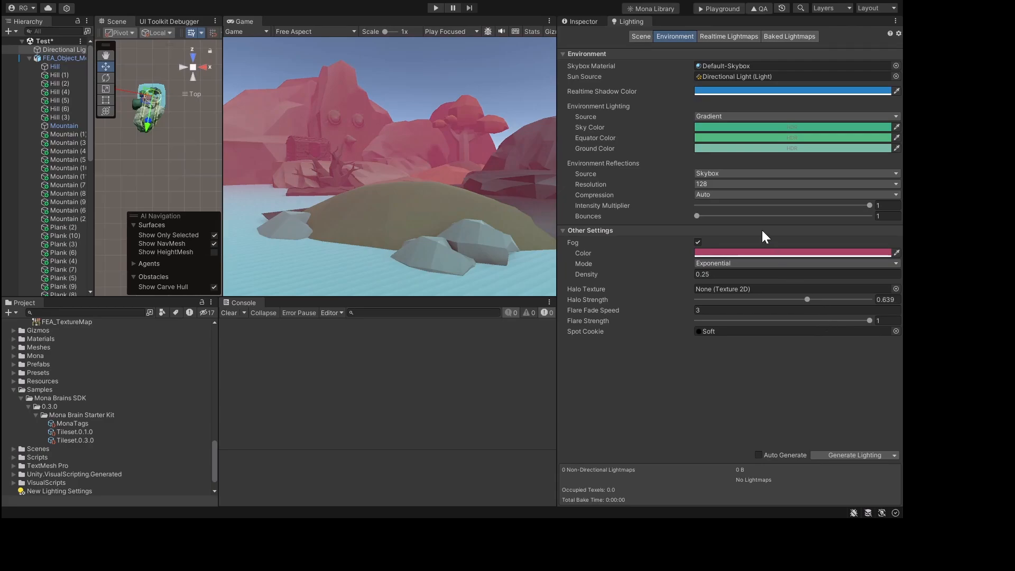
Step: Set the fog color to a muted rose and the environment gradient's sky color to light blue
{"action": "mouse_move", "coordinate": [814, 323]}
{"action": "left_mouse_down"}
{"action": "mouse_move", "coordinate": [823, 324]}
{"action": "mouse_move", "coordinate": [816, 318]}
{"action": "left_mouse_up"}
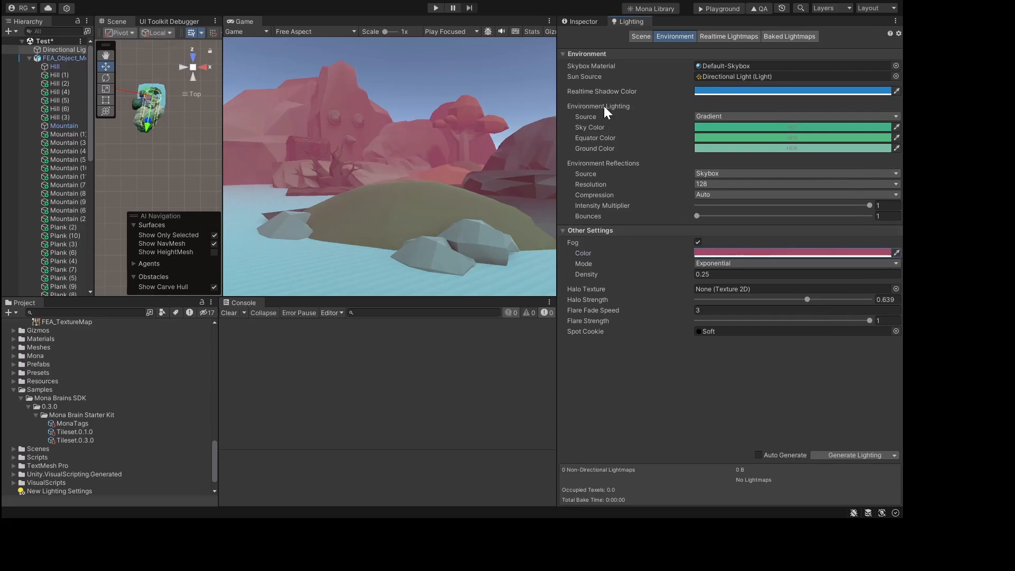
{"action": "left_click", "coordinate": [725, 207]}
{"action": "left_click_drag", "start_coordinate": [759, 209], "coordinate": [784, 196]}
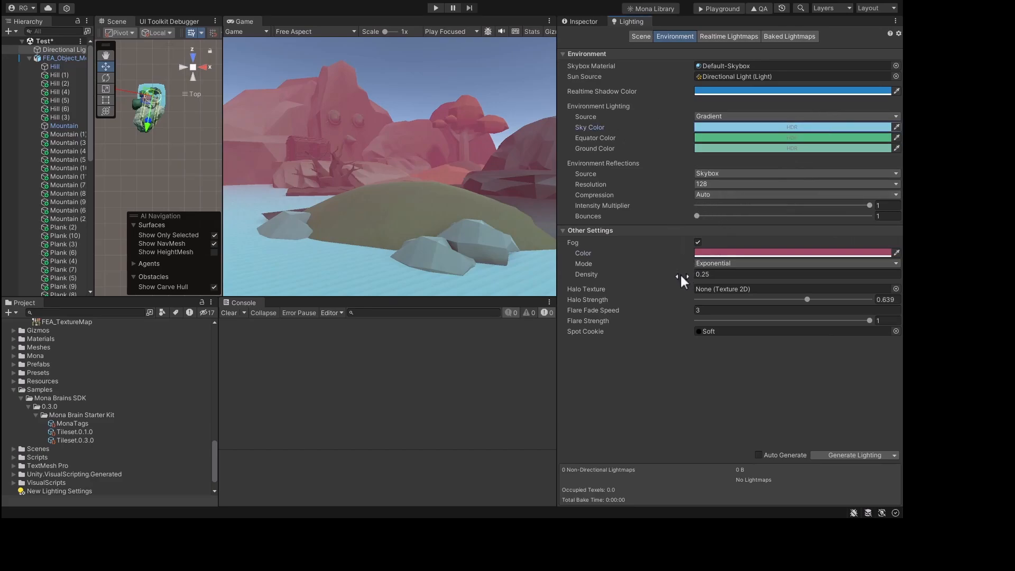
Step: Try the Linear fog mode with a longer end distance and return the mode to Exponential
{"action": "left_click", "coordinate": [707, 262]}
{"action": "left_click", "coordinate": [712, 275]}
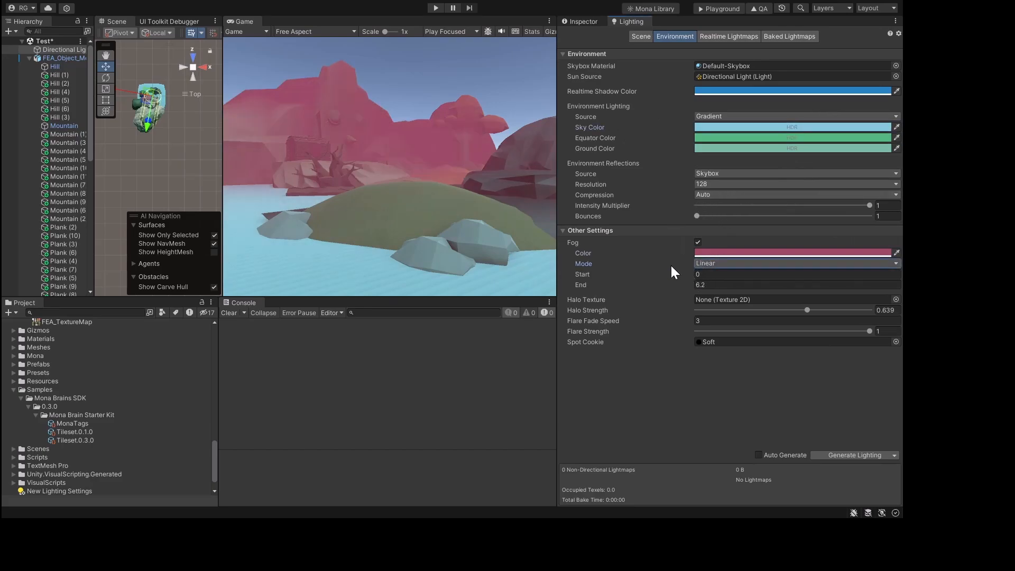
{"action": "left_click_drag", "start_coordinate": [666, 285], "coordinate": [696, 286]}
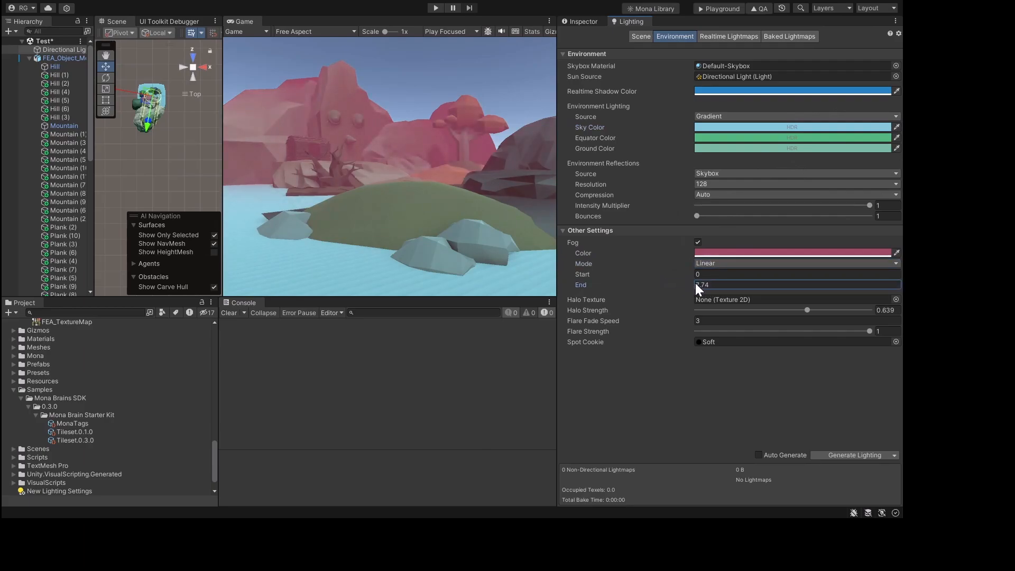
{"action": "left_click", "coordinate": [702, 261]}
{"action": "left_click", "coordinate": [715, 282]}
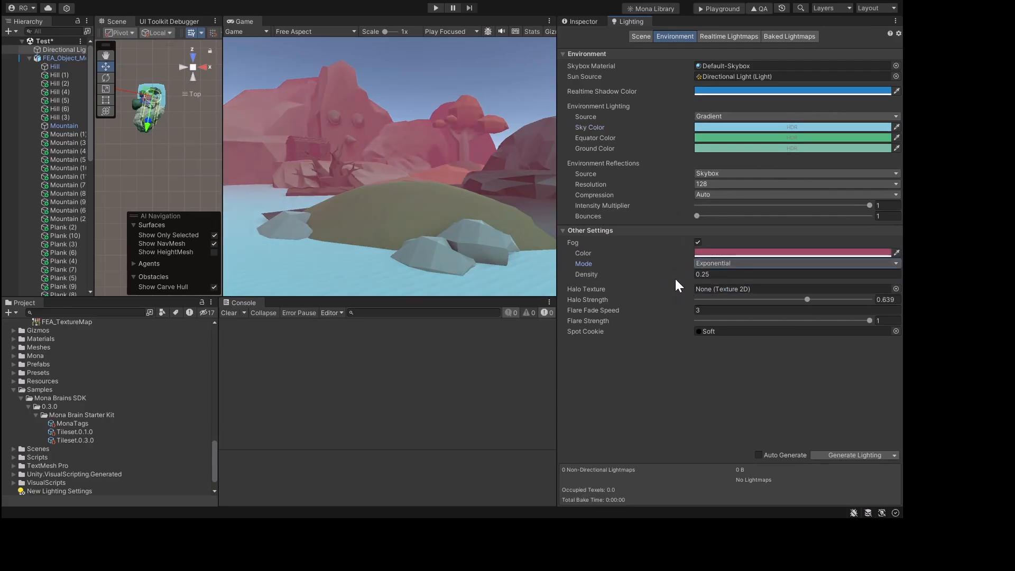
Step: Select the Directional Light and change its color to a muted brownish pink
{"action": "left_click", "coordinate": [705, 93]}
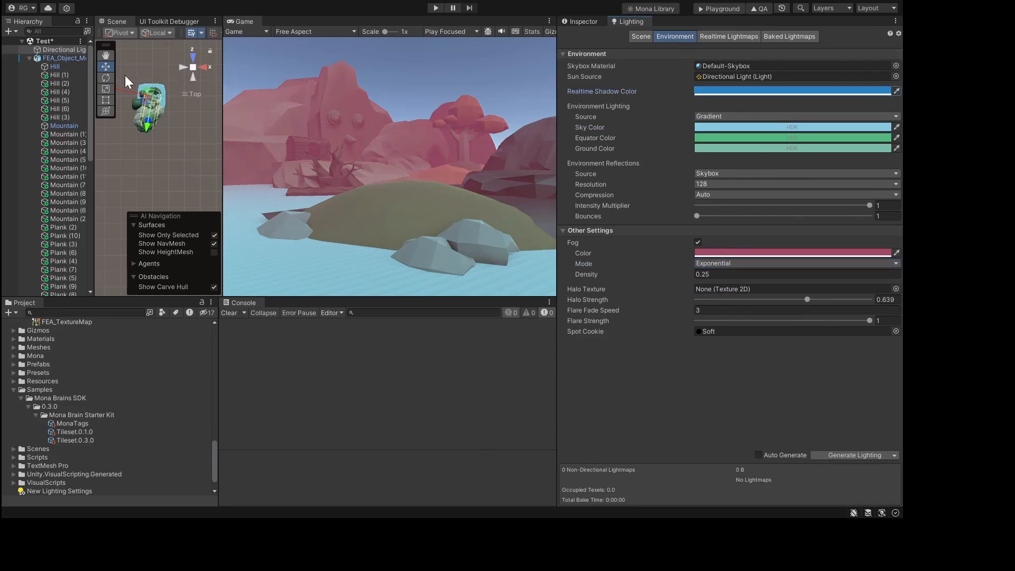
{"action": "left_click", "coordinate": [45, 49]}
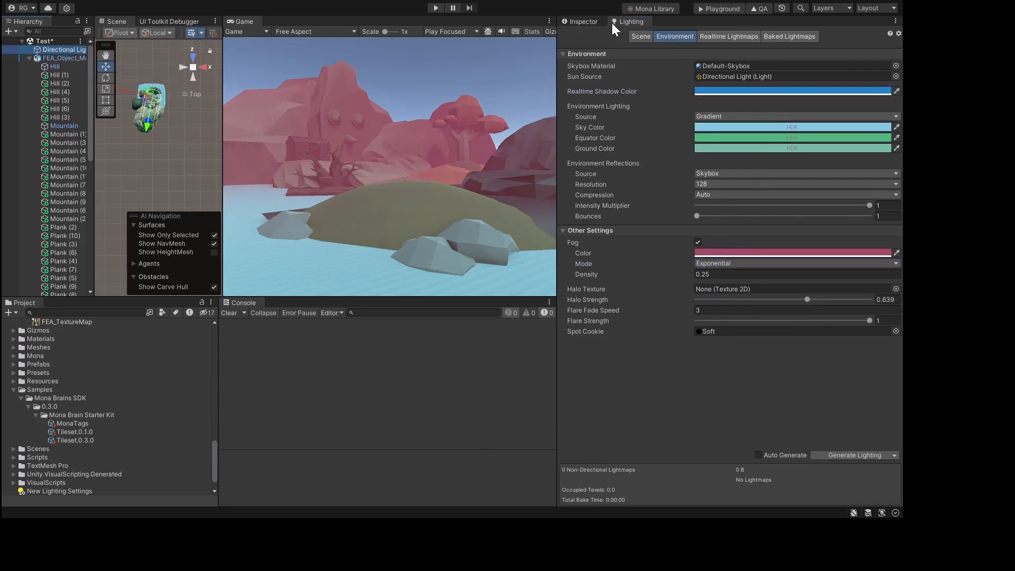
{"action": "left_click", "coordinate": [594, 22]}
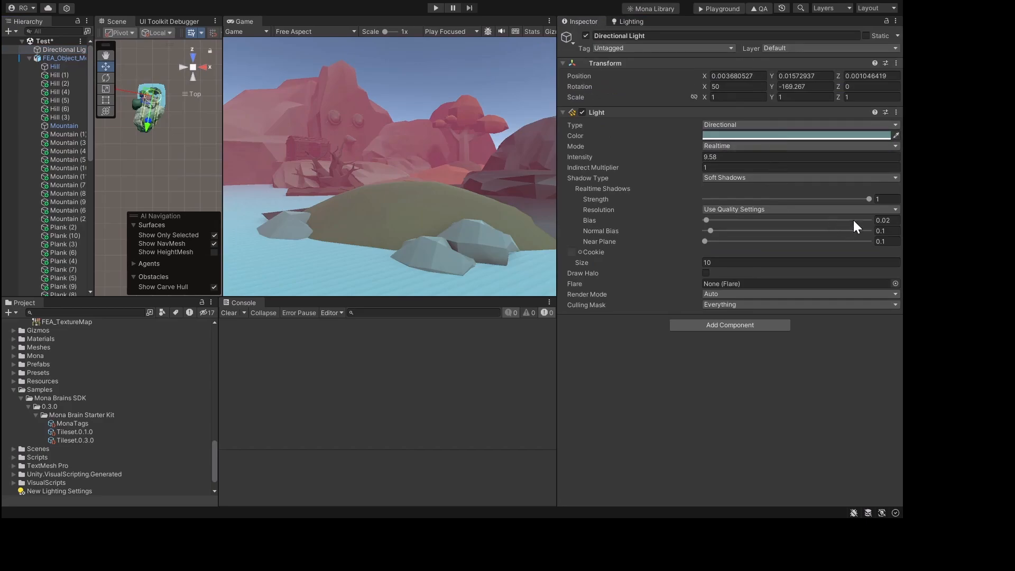
{"action": "left_click_drag", "start_coordinate": [879, 197], "coordinate": [838, 194]}
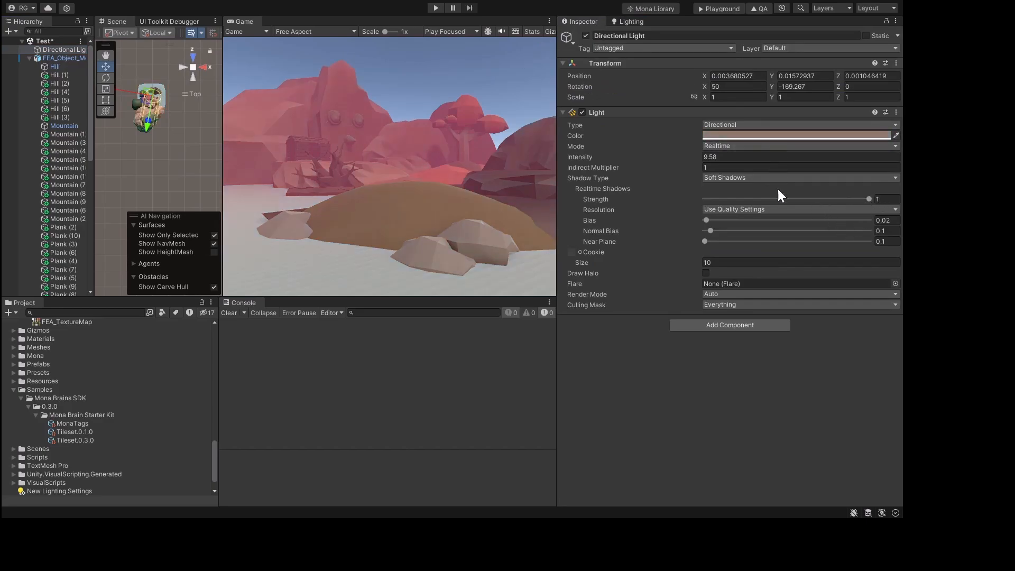
Step: Switch the fog mode to Exponential Squared, with a density of 0.18 and a muted red color
{"action": "left_click", "coordinate": [628, 22]}
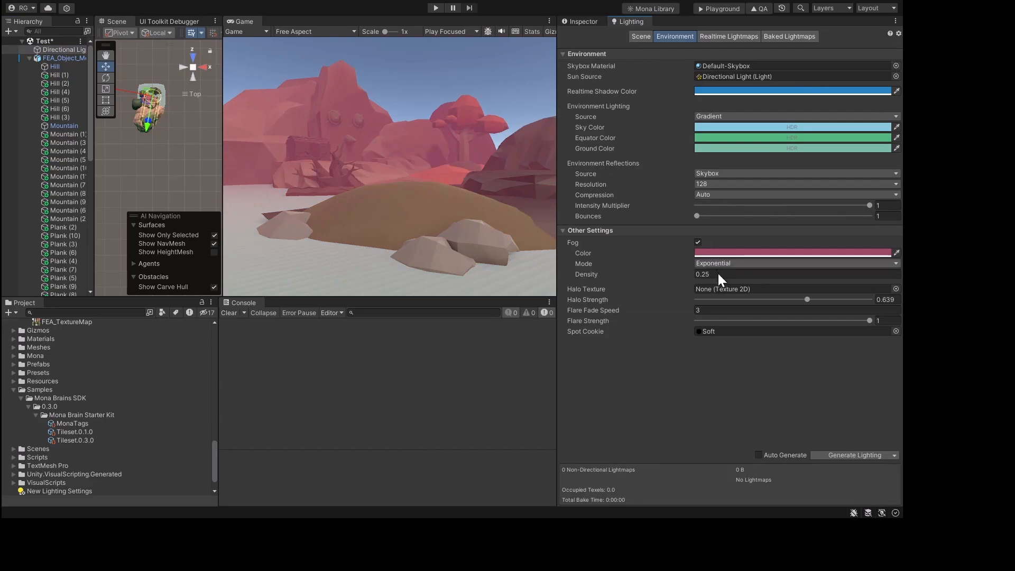
{"action": "left_click", "coordinate": [723, 297]}
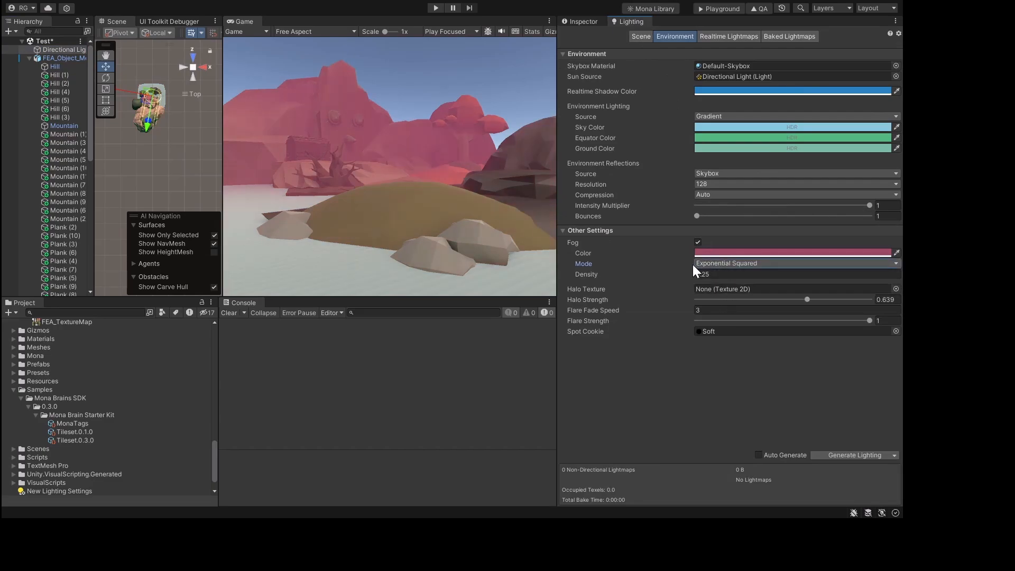
{"action": "left_click_drag", "start_coordinate": [685, 271], "coordinate": [682, 274]}
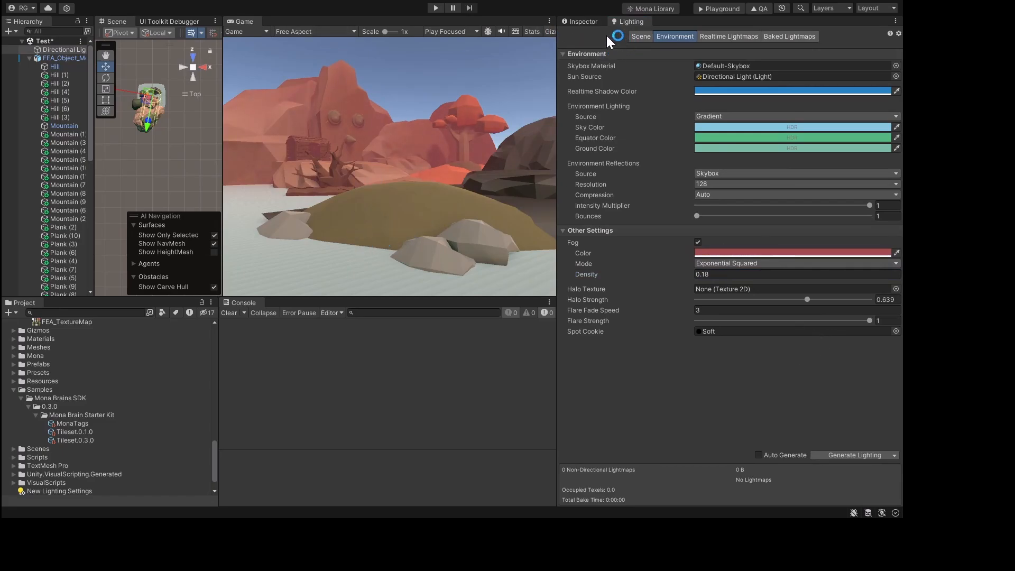
Step: Change the Directional Light's color to a medium blue
{"action": "left_click", "coordinate": [576, 21]}
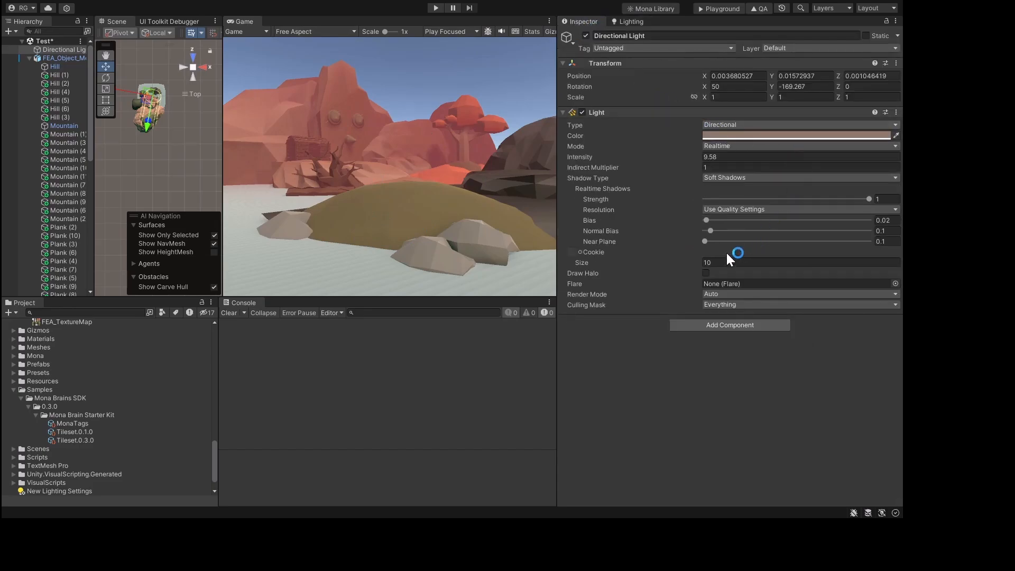
{"action": "left_click_drag", "start_coordinate": [764, 228], "coordinate": [831, 204]}
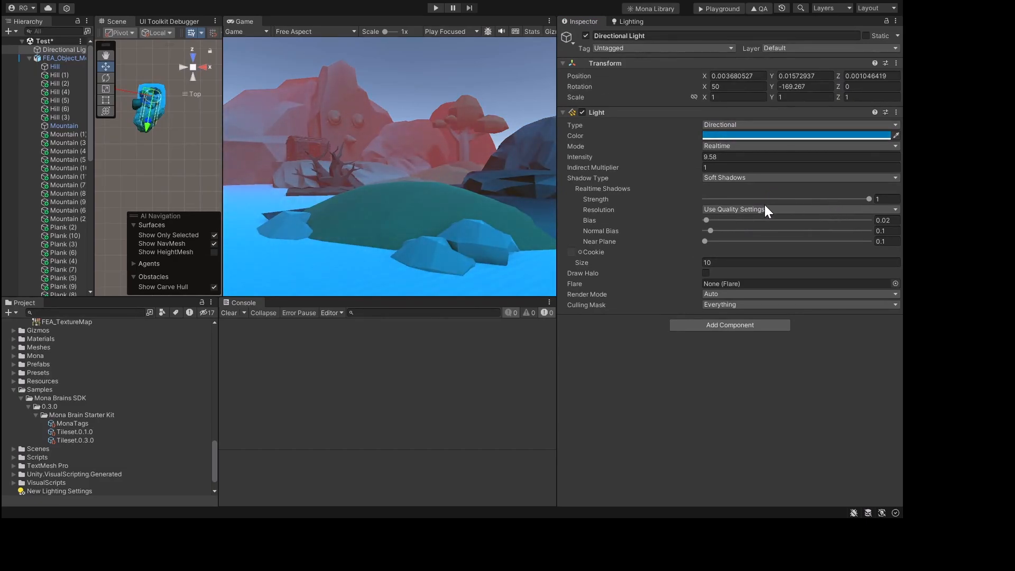
{"action": "left_click_drag", "start_coordinate": [765, 205], "coordinate": [785, 214]}
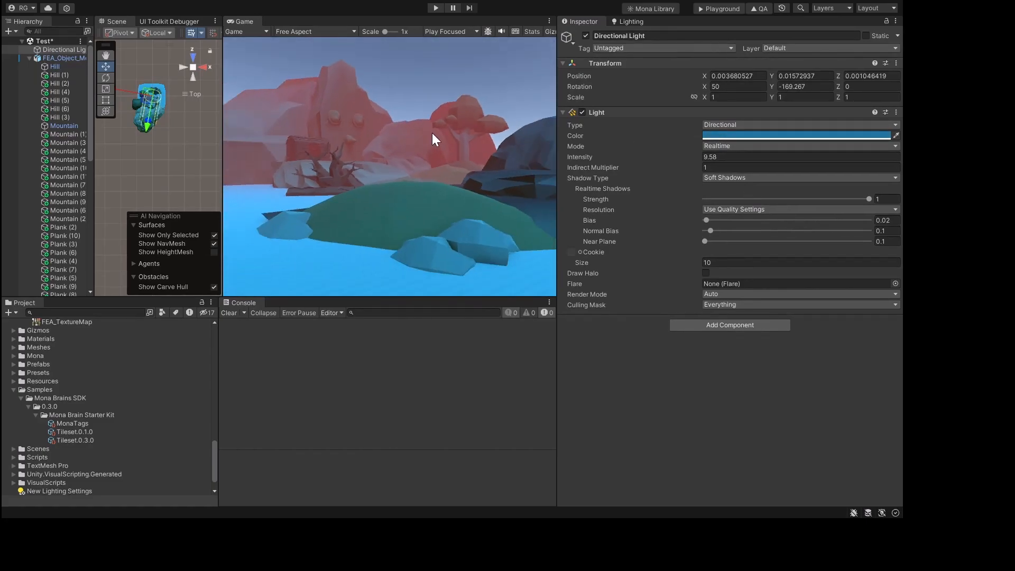
Step: Try purple shades for the Directional Light's color and return it to medium blue
{"action": "left_click_drag", "start_coordinate": [766, 266], "coordinate": [790, 264]}
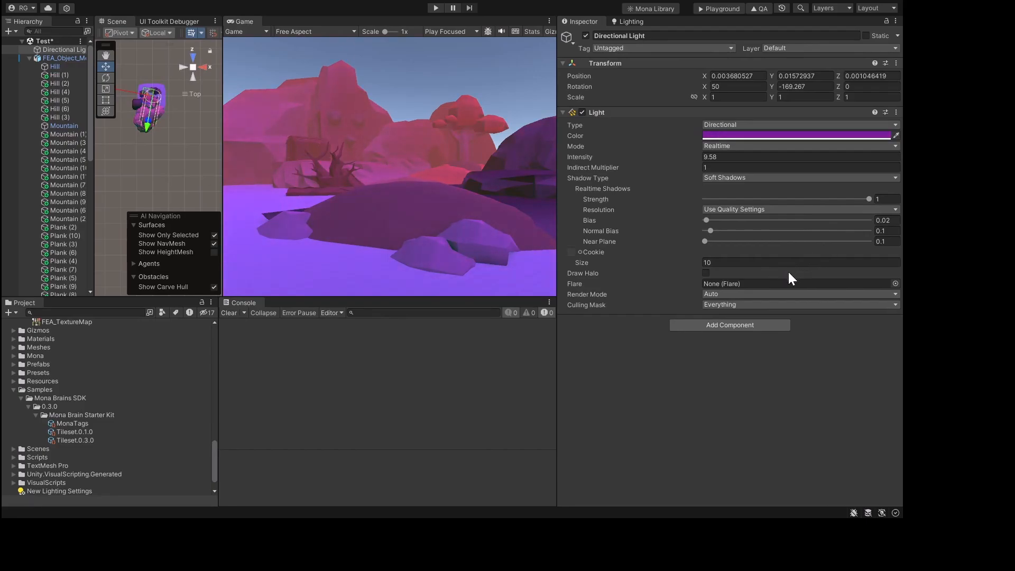
{"action": "left_click_drag", "start_coordinate": [788, 271], "coordinate": [797, 268]}
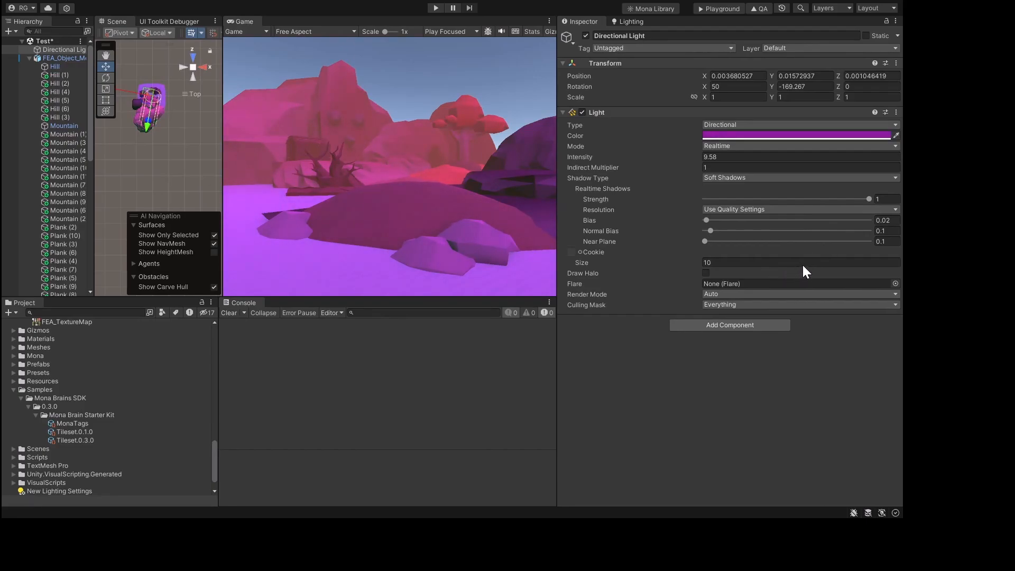
{"action": "left_click_drag", "start_coordinate": [803, 263], "coordinate": [705, 244]}
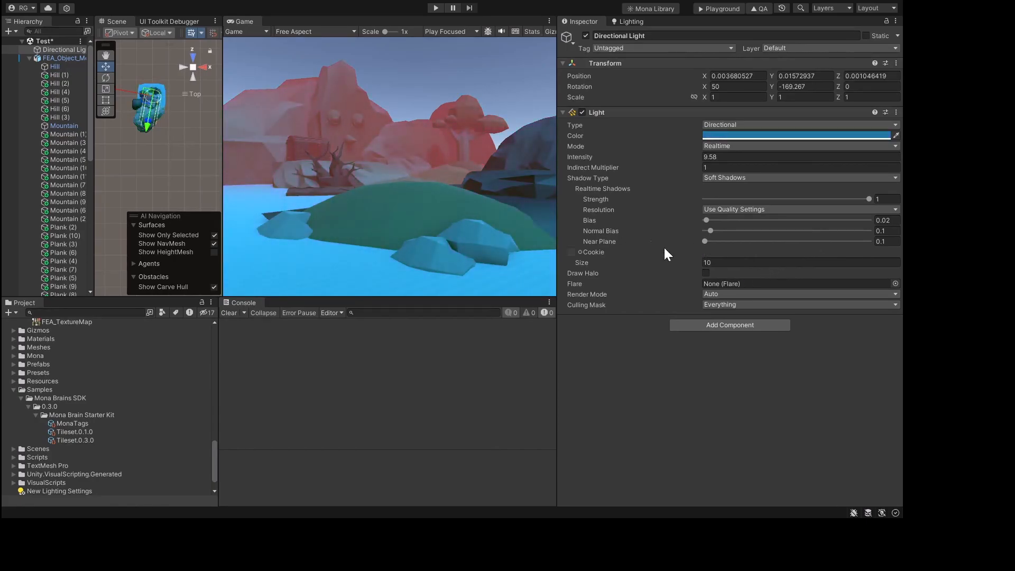
{"action": "left_click", "coordinate": [835, 129]}
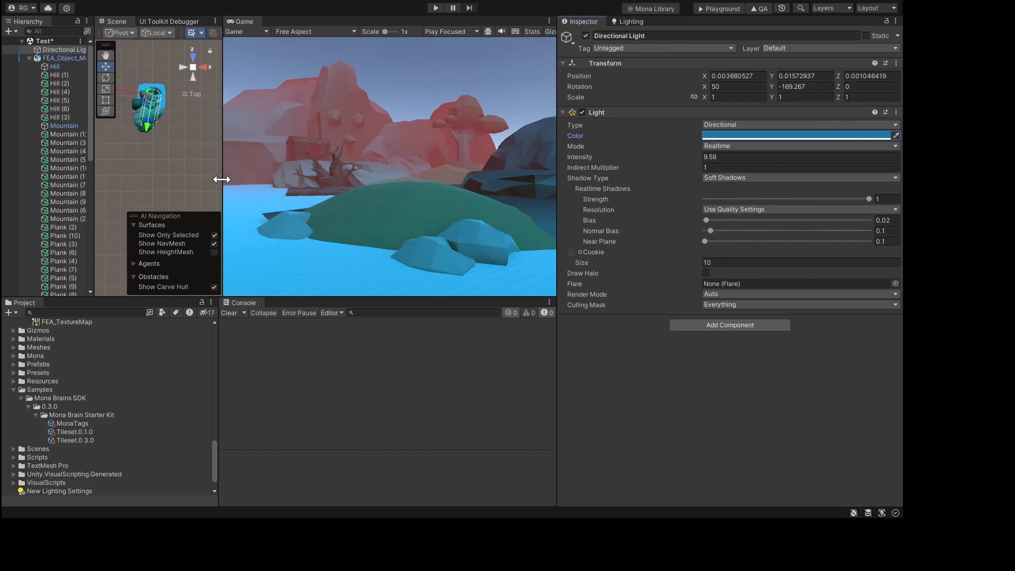
Step: Enlarge the scene view and examine how the blue directional light falls on the island from several angles
{"action": "left_click_drag", "start_coordinate": [221, 180], "coordinate": [200, 180]}
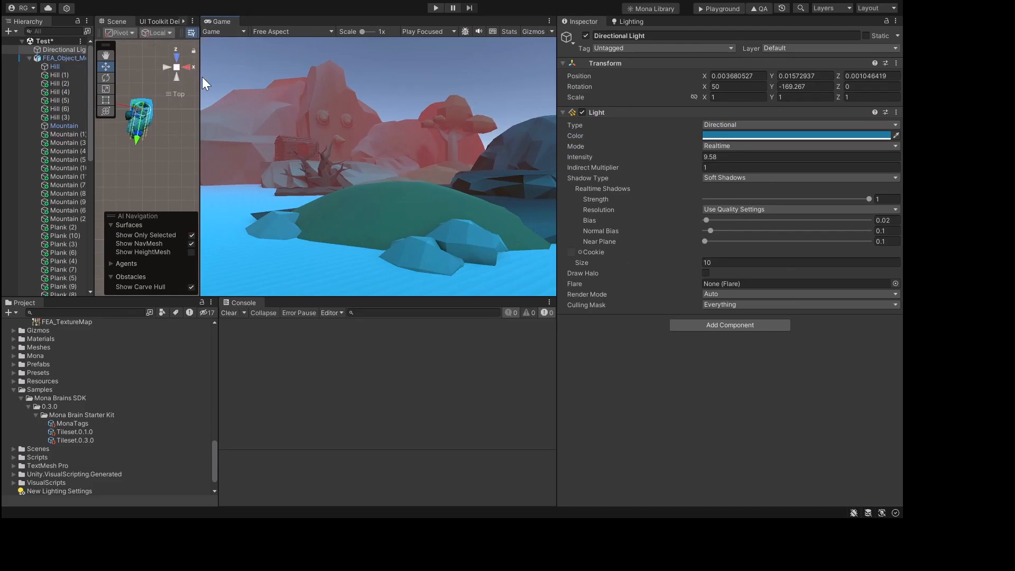
{"action": "left_click_drag", "start_coordinate": [200, 78], "coordinate": [502, 88]}
{"action": "middle_click_drag", "start_coordinate": [289, 98], "coordinate": [296, 264]}
{"action": "scroll", "coordinate": [301, 221], "scroll_direction": "up", "scroll_amount": 6}
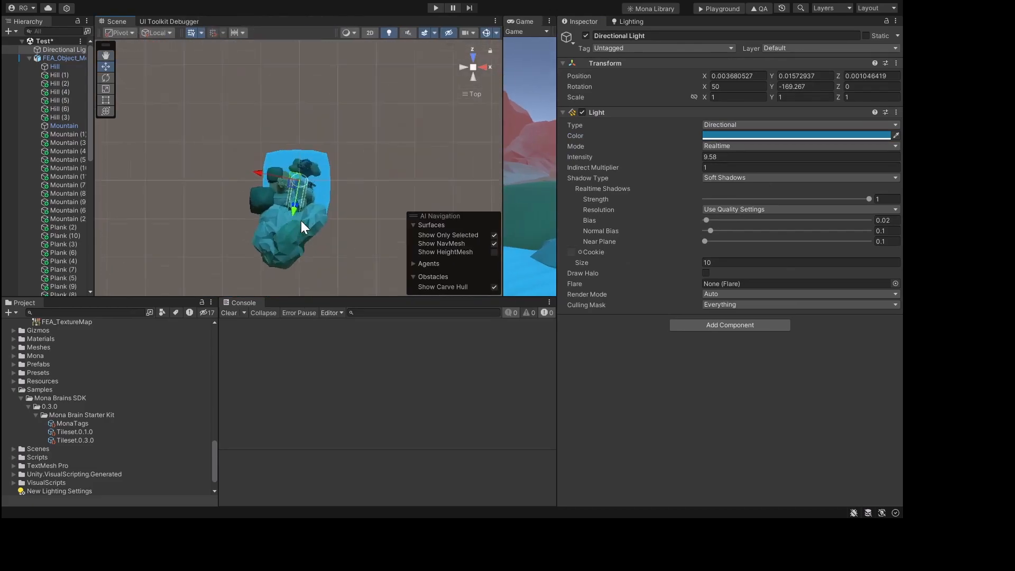
{"action": "left_click_drag", "start_coordinate": [329, 226], "coordinate": [234, 82], "text": "alt"}
{"action": "middle_click_drag", "start_coordinate": [234, 82], "coordinate": [338, 159]}
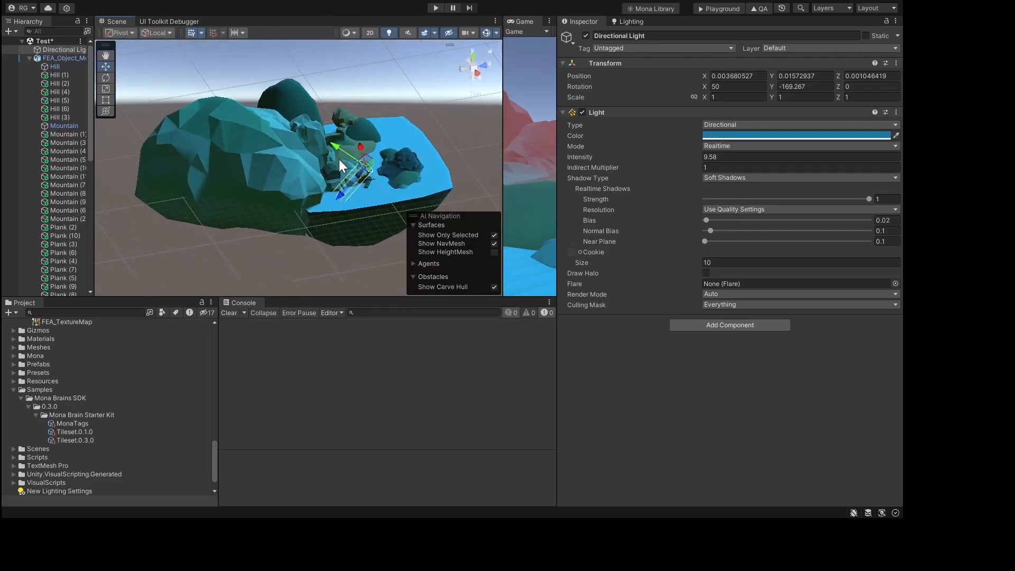
{"action": "left_click_drag", "start_coordinate": [339, 160], "coordinate": [163, 127], "text": "alt"}
{"action": "scroll", "coordinate": [323, 163], "scroll_direction": "up", "scroll_amount": 4}
{"action": "scroll", "coordinate": [323, 162], "scroll_direction": "up", "scroll_amount": 3}
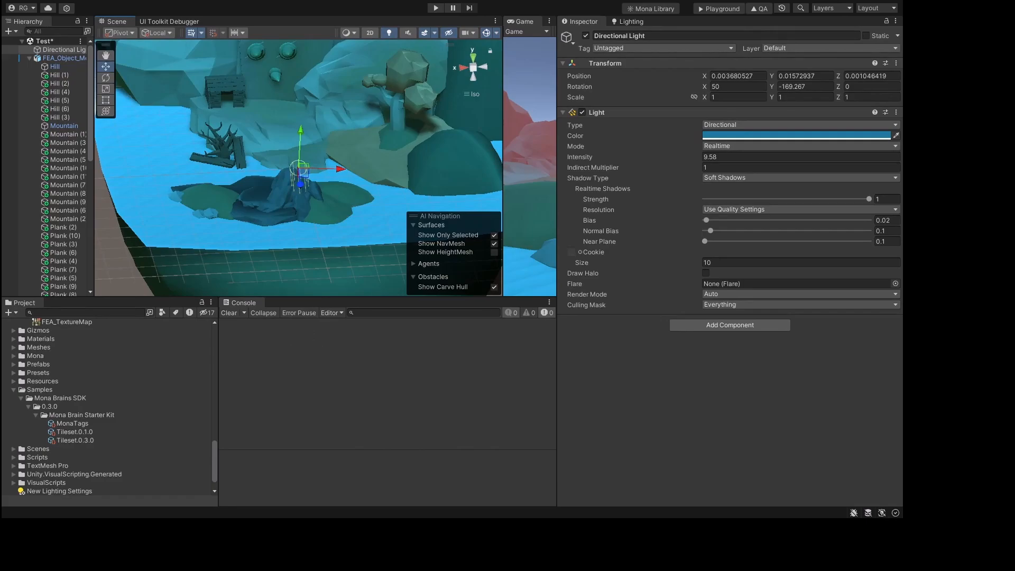
{"action": "scroll", "coordinate": [283, 159], "scroll_direction": "down", "scroll_amount": 5}
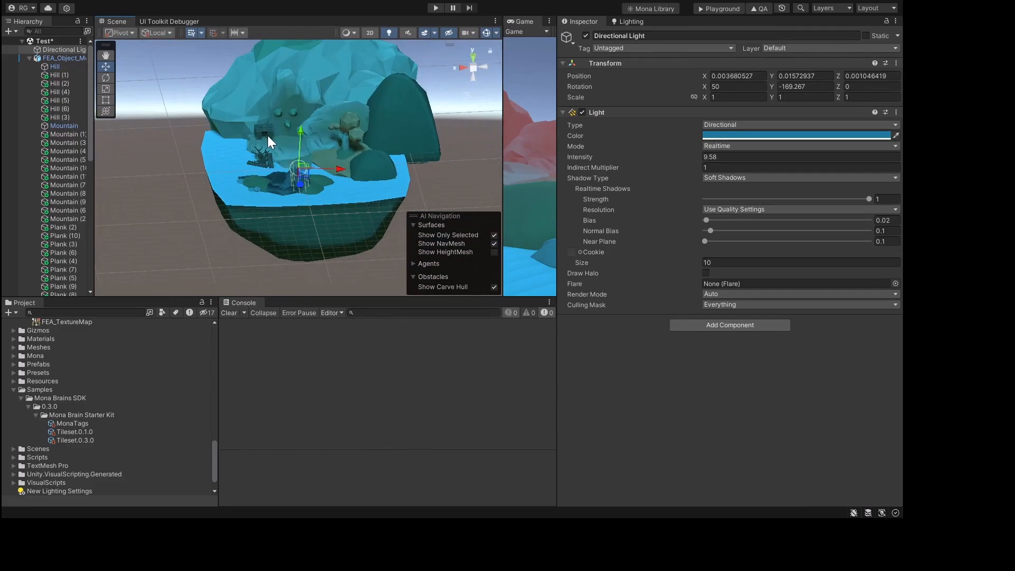
{"action": "left_click_drag", "start_coordinate": [267, 136], "coordinate": [388, 163], "text": "alt"}
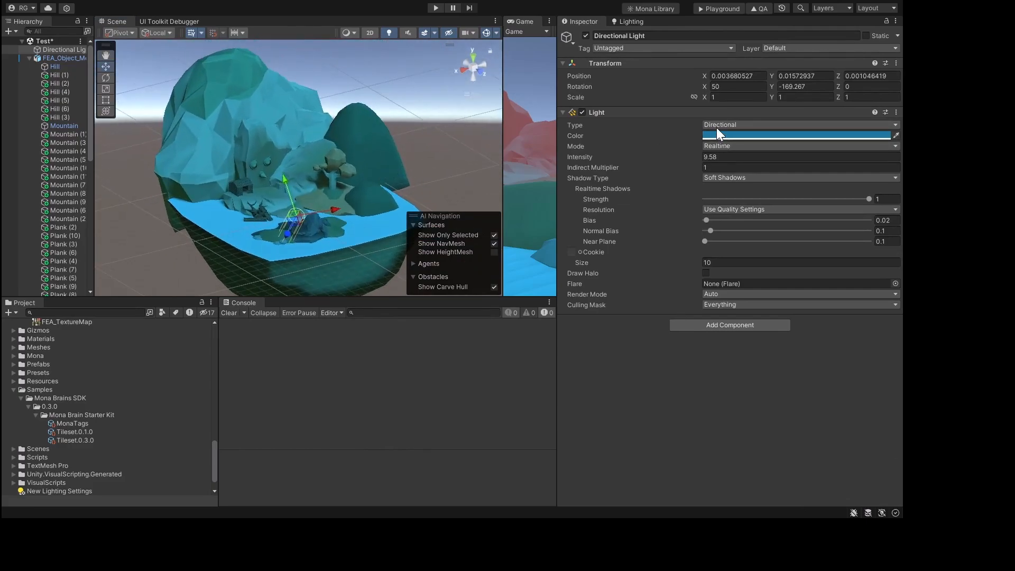
Step: Change the Directional Light's color to a muted red and enlarge the Game view beside the Scene view
{"action": "left_click_drag", "start_coordinate": [803, 223], "coordinate": [776, 210]}
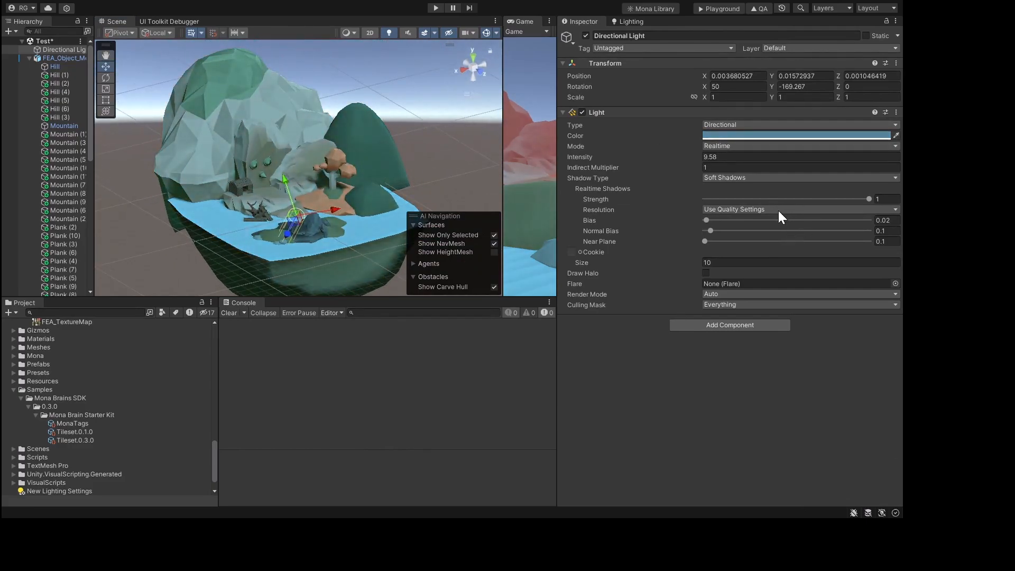
{"action": "left_click", "coordinate": [825, 202]}
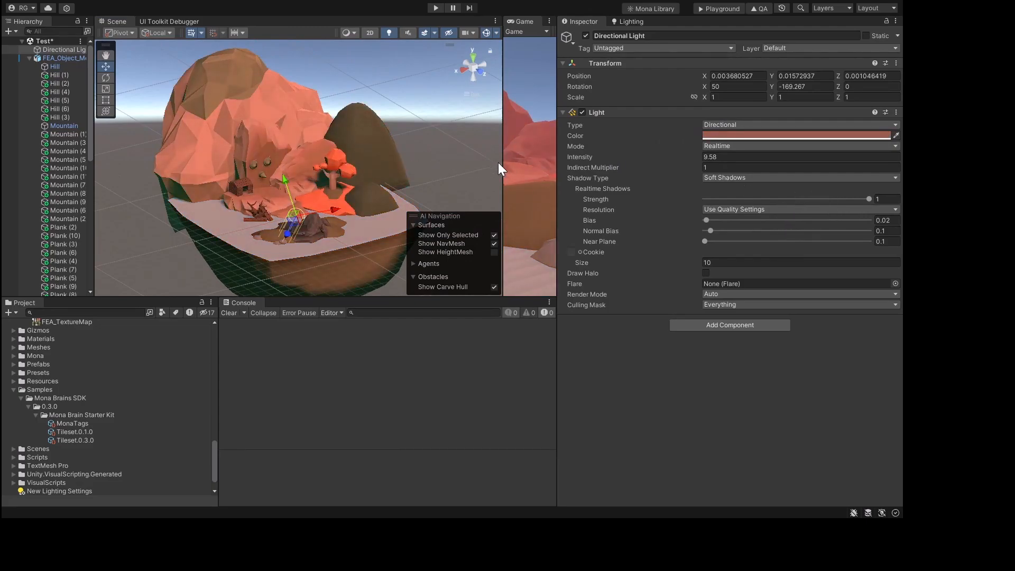
{"action": "left_click_drag", "start_coordinate": [501, 163], "coordinate": [309, 159]}
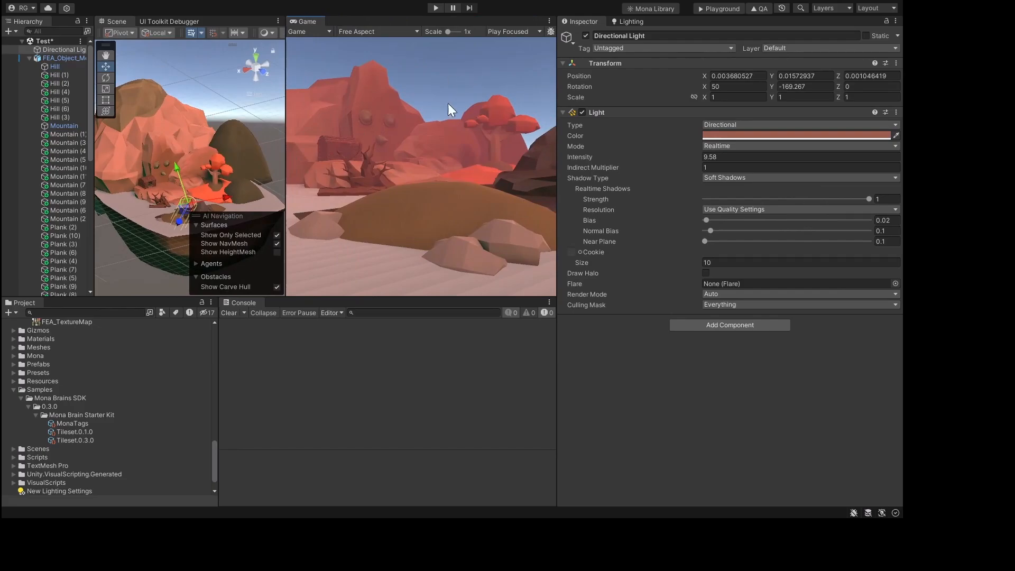
Step: Search the project assets for "sky" and assign Skybox_Mat as the environment's skybox material
{"action": "left_click", "coordinate": [632, 21]}
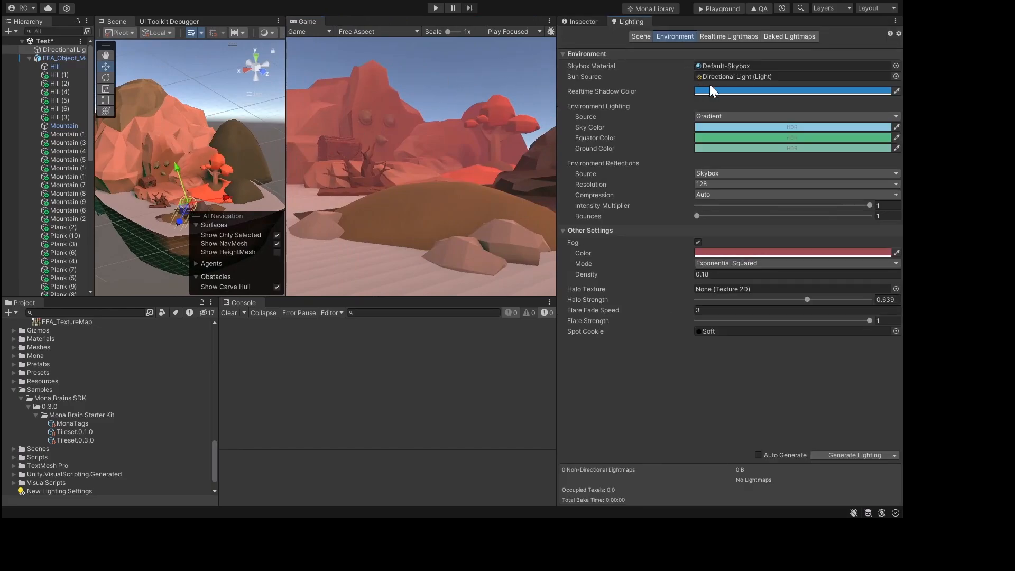
{"action": "left_click", "coordinate": [748, 65]}
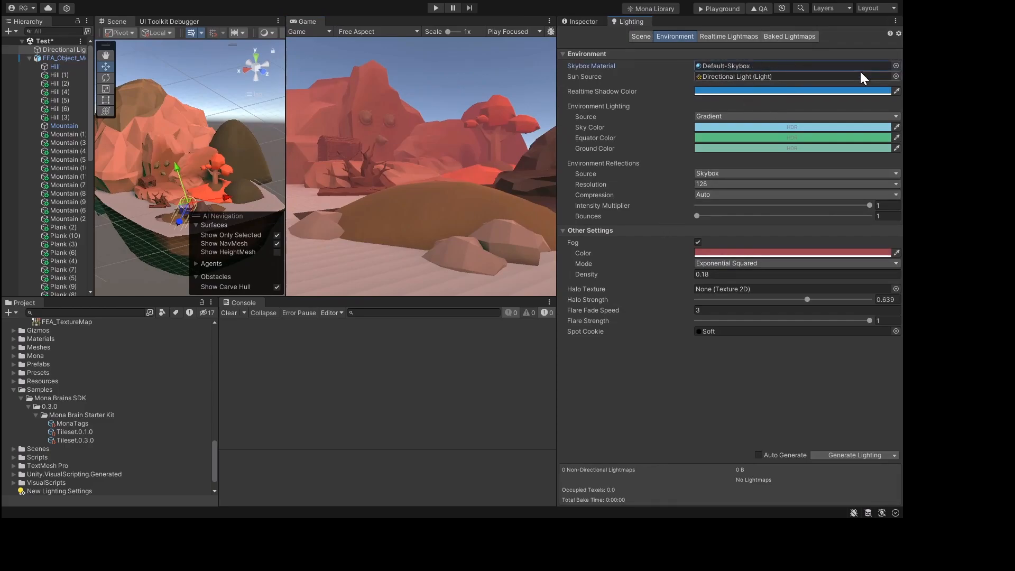
{"action": "left_click", "coordinate": [895, 65]}
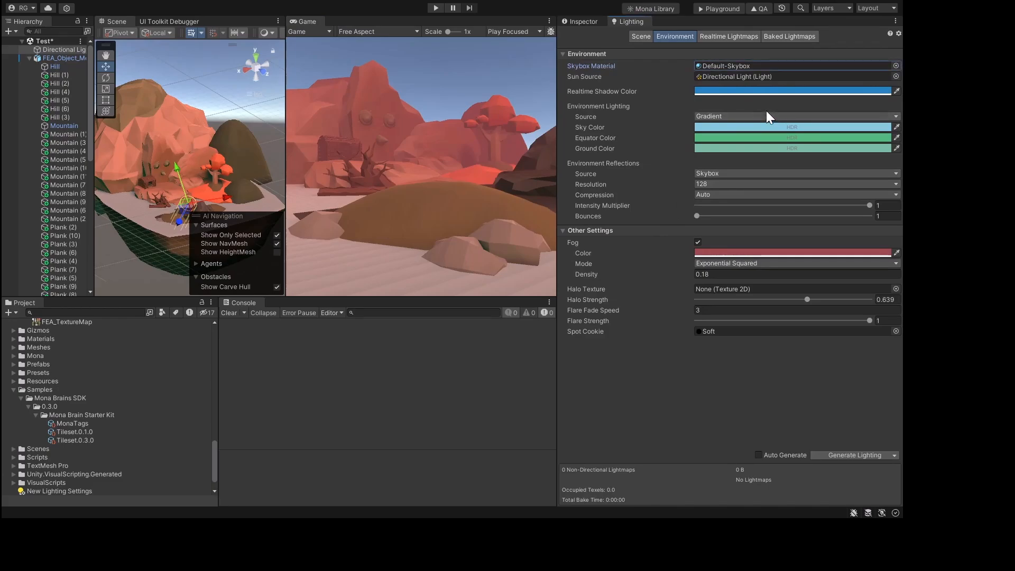
{"action": "left_click", "coordinate": [74, 312]}
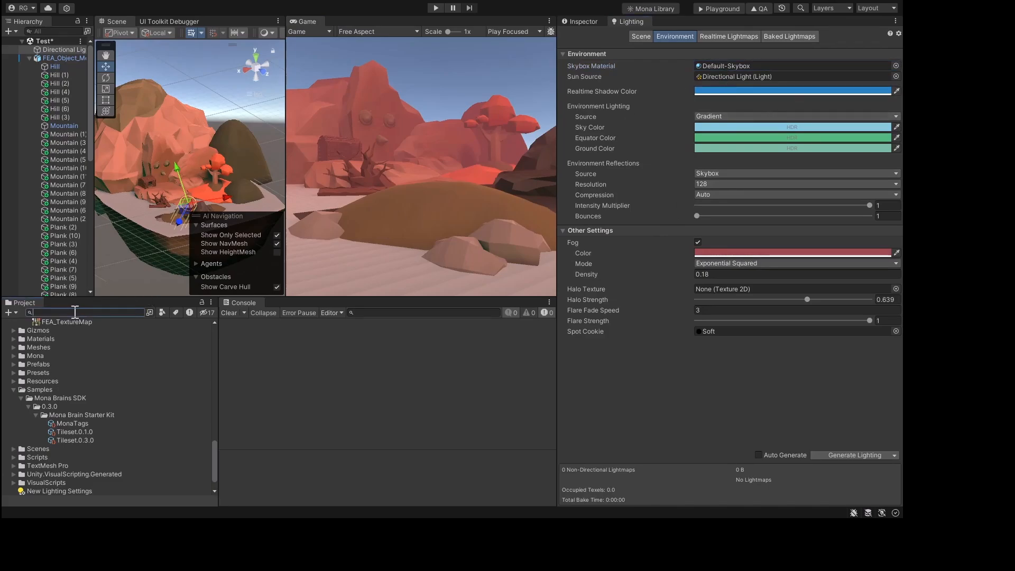
{"action": "type", "text": "sky"}
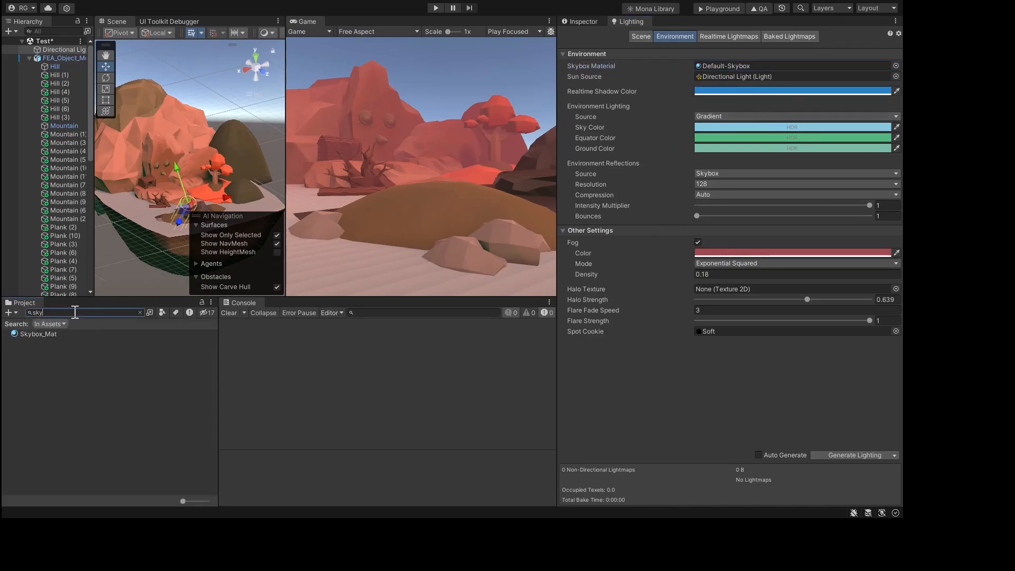
{"action": "left_click", "coordinate": [34, 334]}
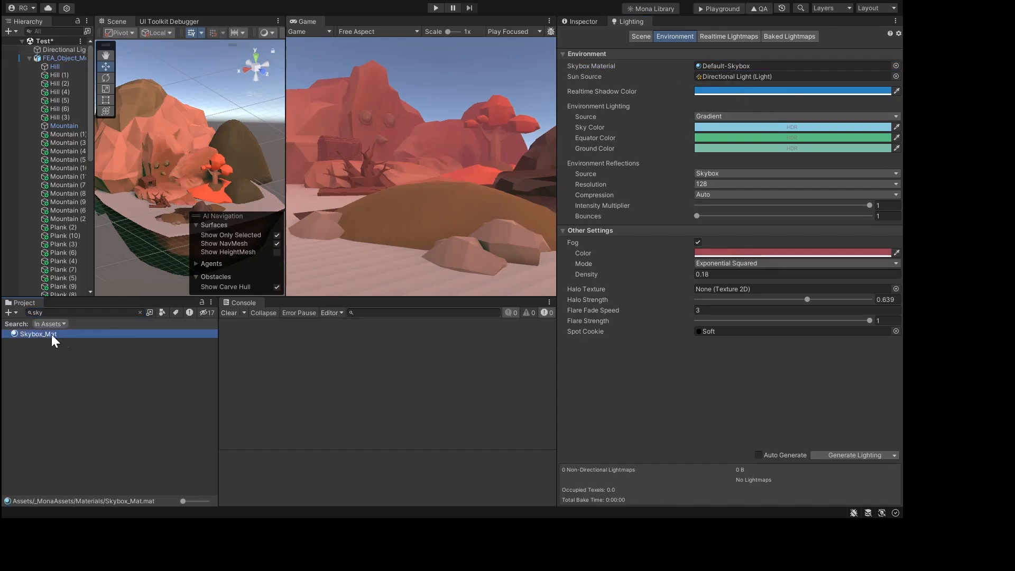
{"action": "left_click_drag", "start_coordinate": [15, 333], "coordinate": [719, 68]}
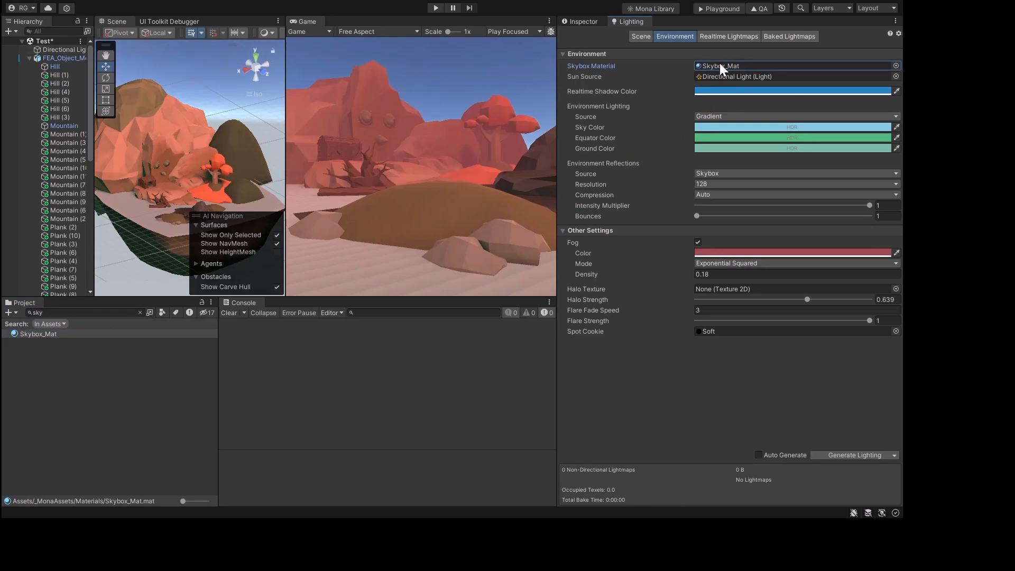
Step: Set the Sky Tint of Skybox_Mat to a light green and save the scene
{"action": "left_click", "coordinate": [718, 65]}
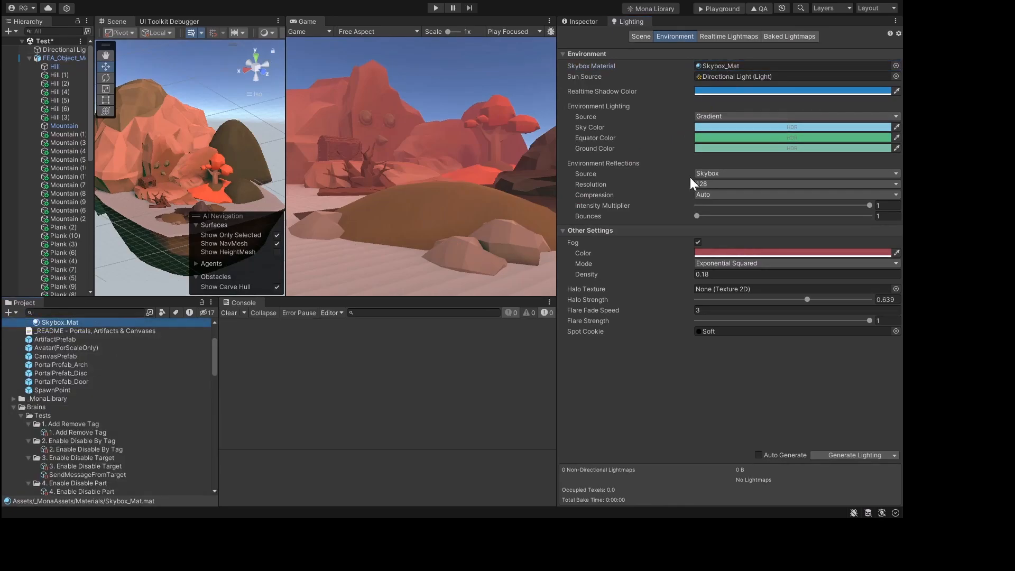
{"action": "left_click", "coordinate": [576, 22]}
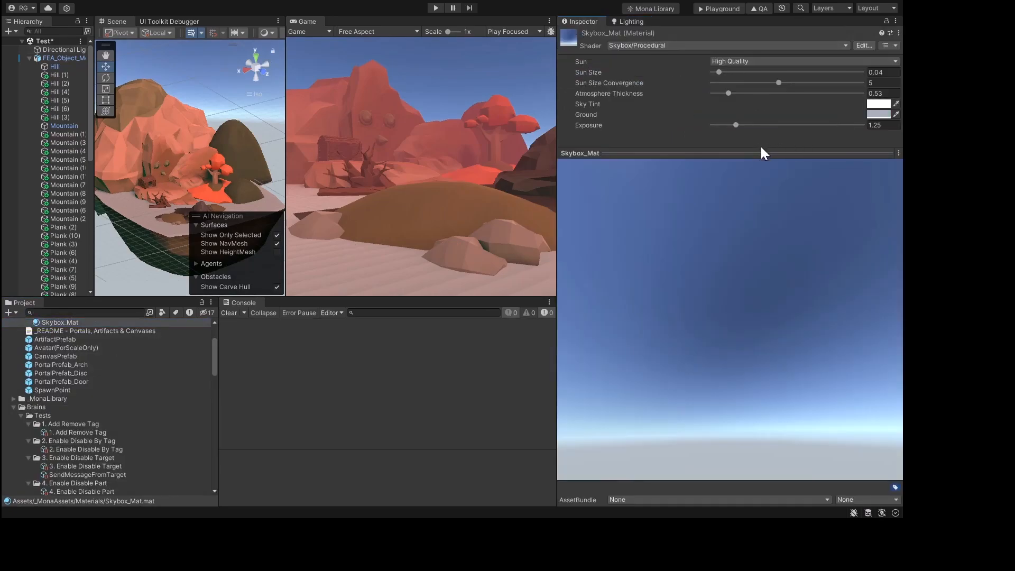
{"action": "left_click_drag", "start_coordinate": [759, 152], "coordinate": [777, 292]}
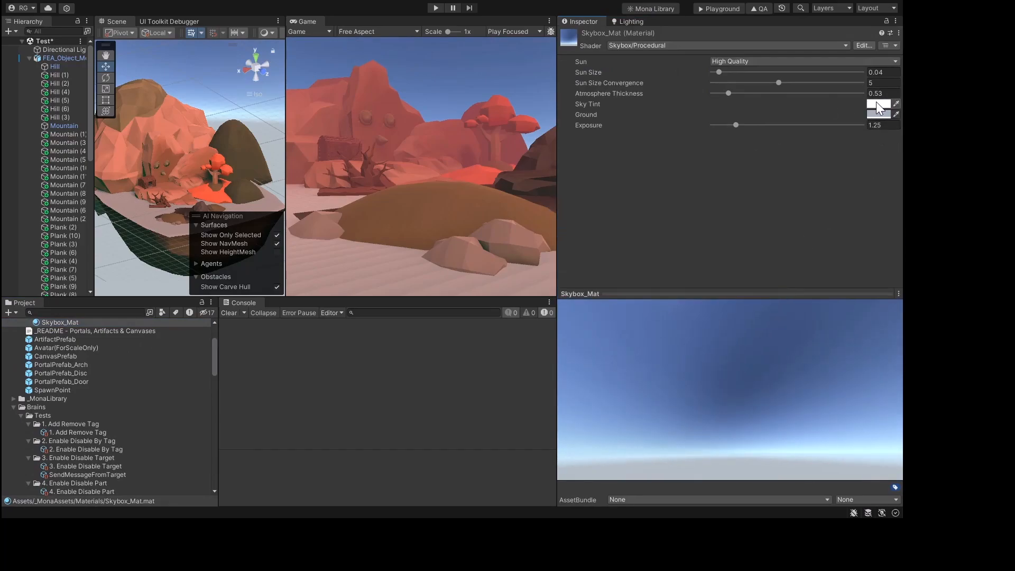
{"action": "left_click", "coordinate": [876, 104]}
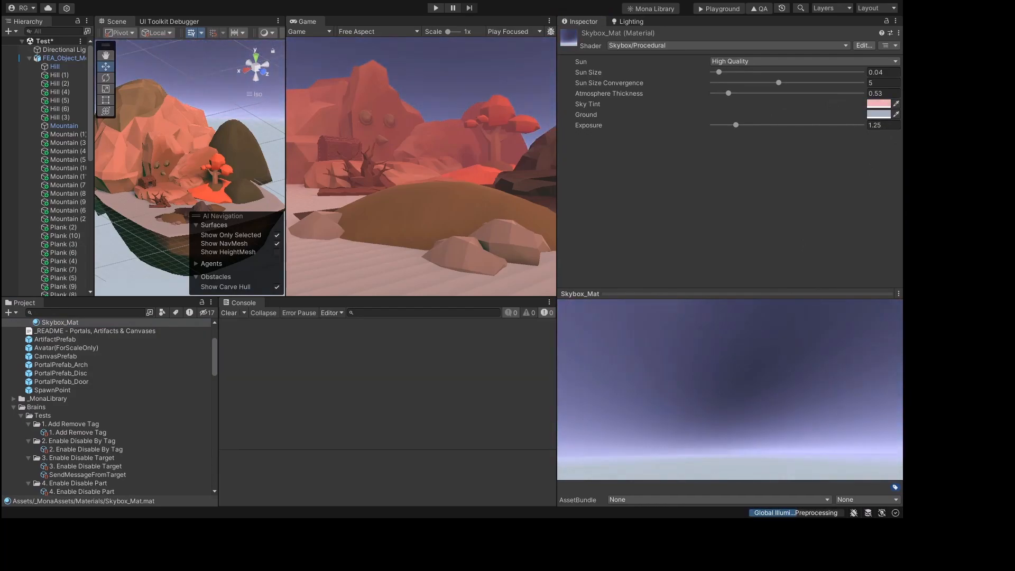
{"action": "left_click_drag", "start_coordinate": [893, 171], "coordinate": [903, 146]}
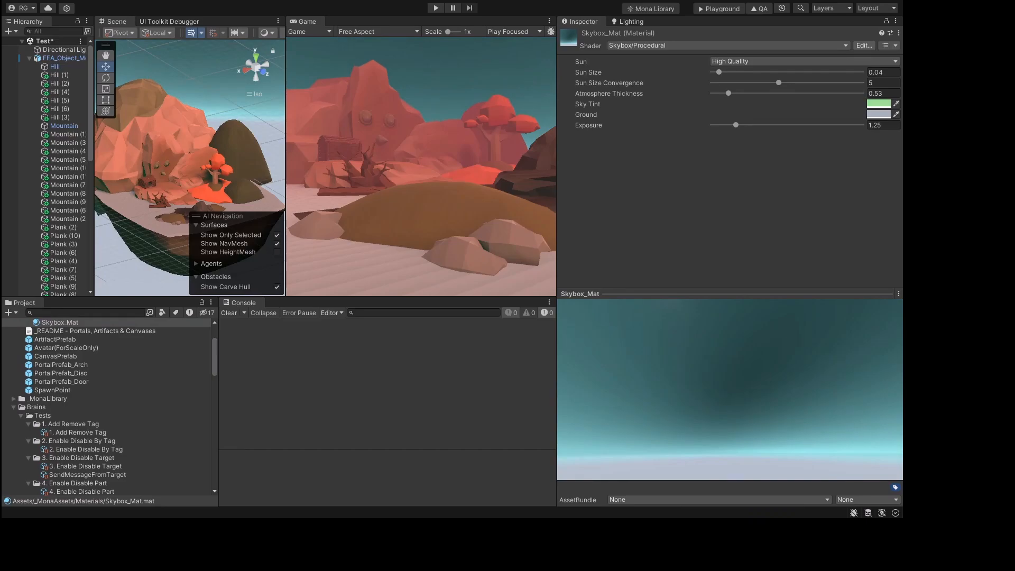
{"action": "key", "text": "ctrl+s"}
Step: Set Skybox_Mat's exposure to 1.9, sun size to 0.225 and sun size convergence to 3.16
{"action": "left_click", "coordinate": [586, 114]}
{"action": "mouse_move", "coordinate": [735, 125]}
{"action": "left_mouse_down"}
{"action": "mouse_move", "coordinate": [756, 131]}
{"action": "mouse_move", "coordinate": [747, 130]}
{"action": "left_mouse_up"}
{"action": "mouse_move", "coordinate": [759, 82]}
{"action": "left_mouse_down"}
{"action": "mouse_move", "coordinate": [735, 84]}
{"action": "mouse_move", "coordinate": [831, 84]}
{"action": "mouse_move", "coordinate": [722, 72]}
{"action": "mouse_move", "coordinate": [745, 74]}
{"action": "left_mouse_up"}
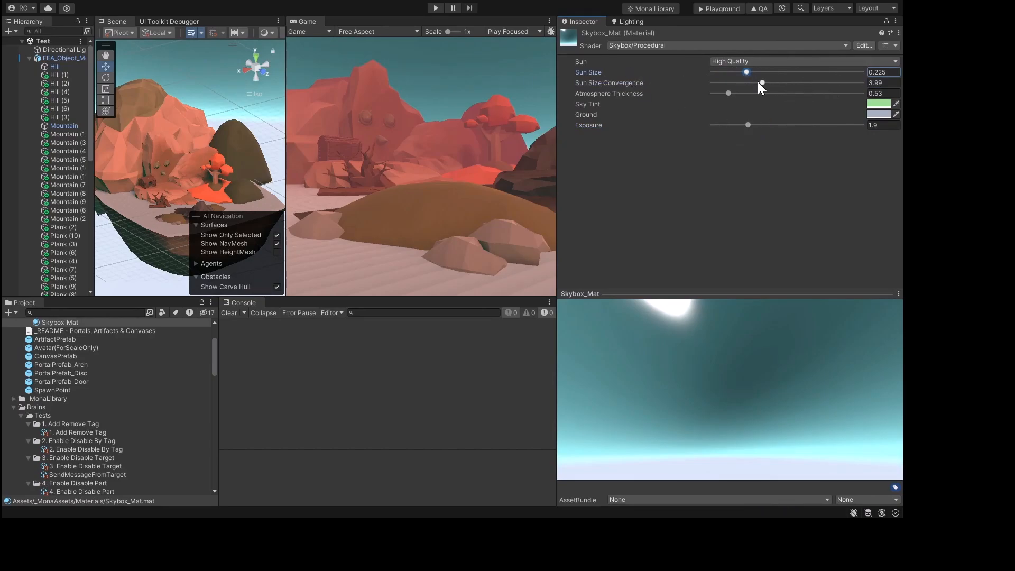
{"action": "mouse_move", "coordinate": [758, 84]}
{"action": "left_mouse_down"}
{"action": "mouse_move", "coordinate": [679, 81]}
{"action": "mouse_move", "coordinate": [760, 84]}
{"action": "mouse_move", "coordinate": [748, 84]}
{"action": "left_mouse_up"}
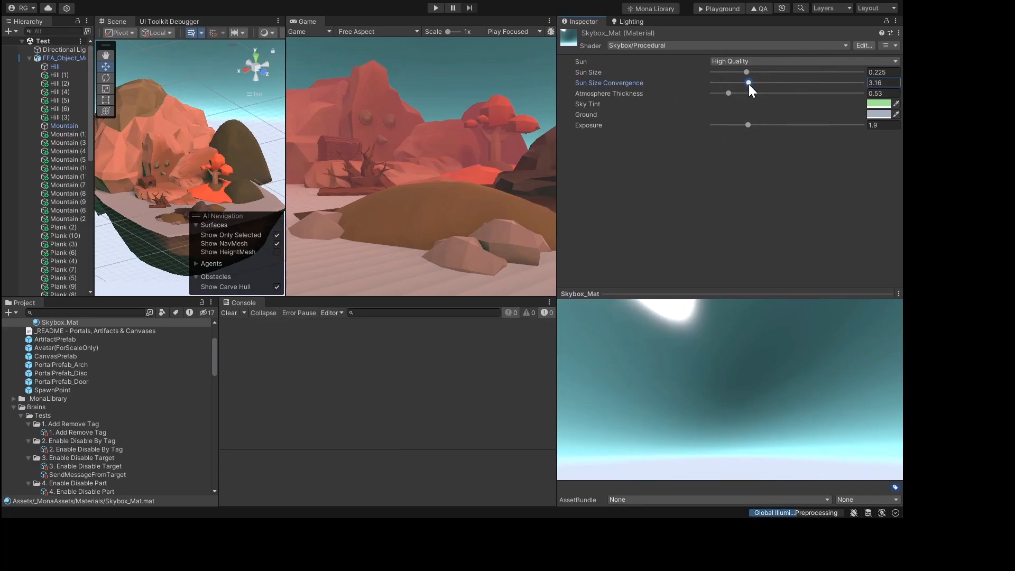
Step: Rotate the Directional Light to about X 10, Y -319, Z -3 so the sun sits low behind the mountains, and lighten its color to salmon
{"action": "left_click", "coordinate": [57, 49]}
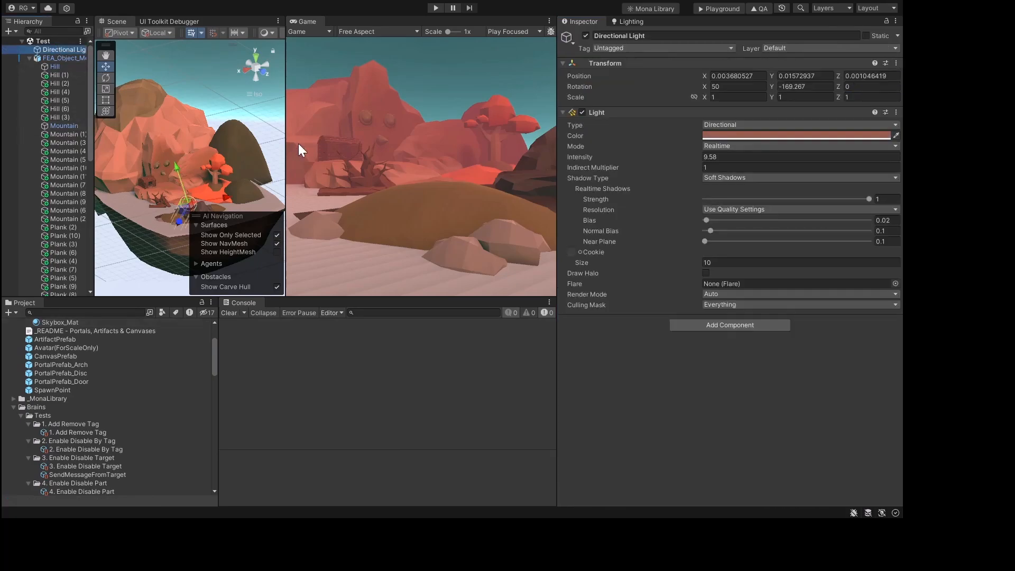
{"action": "key", "text": "e"}
{"action": "left_click_drag", "start_coordinate": [196, 169], "coordinate": [364, 211]}
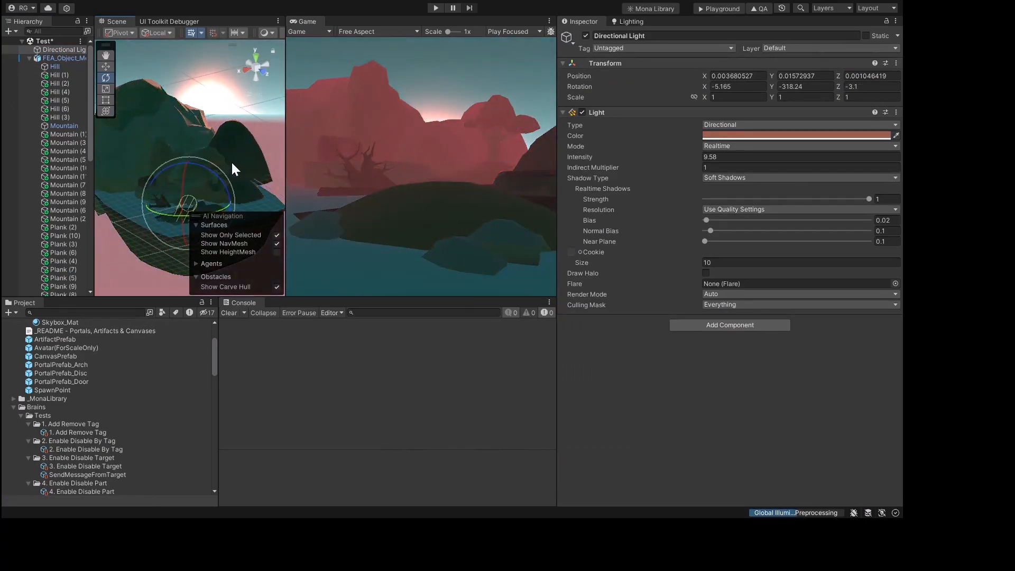
{"action": "left_click_drag", "start_coordinate": [185, 167], "coordinate": [184, 196]}
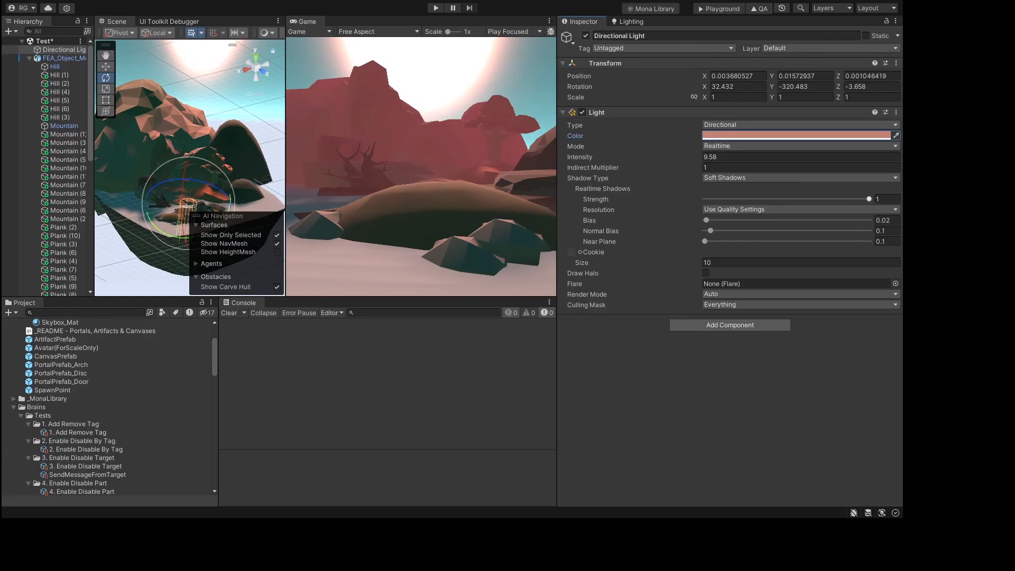
{"action": "left_click_drag", "start_coordinate": [182, 204], "coordinate": [189, 163]}
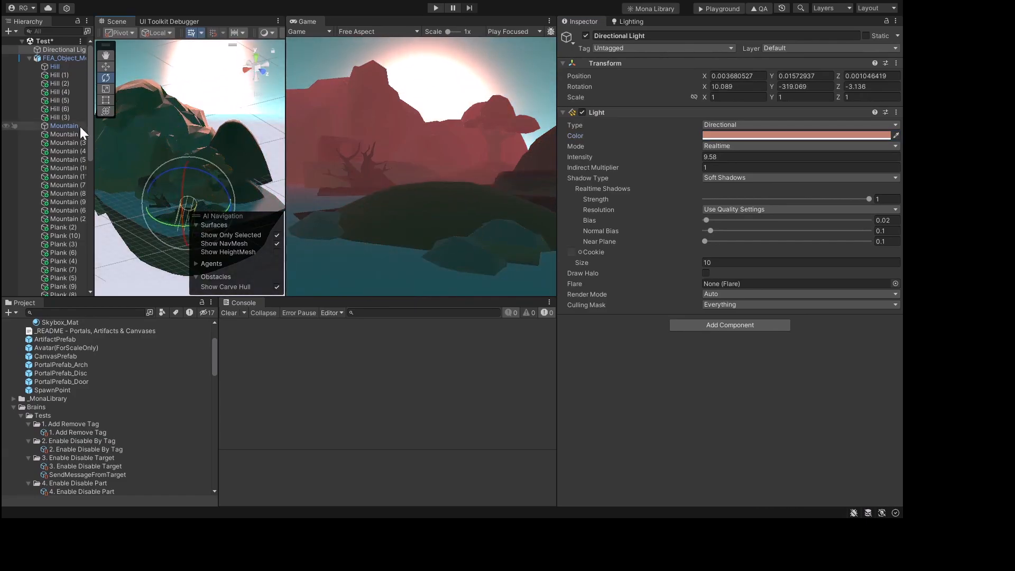
Step: Duplicate the Directional Light, giving the copy an intensity of 8.21 and a rotation of about X 75, Y -124, Z 6
{"action": "key", "text": "ctrl+d"}
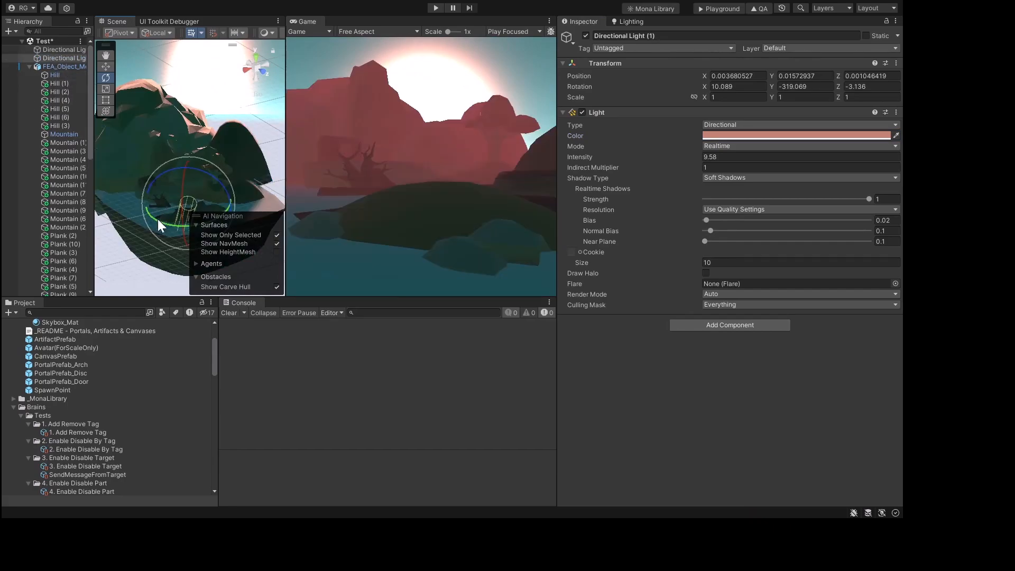
{"action": "left_click_drag", "start_coordinate": [159, 220], "coordinate": [1, 158]}
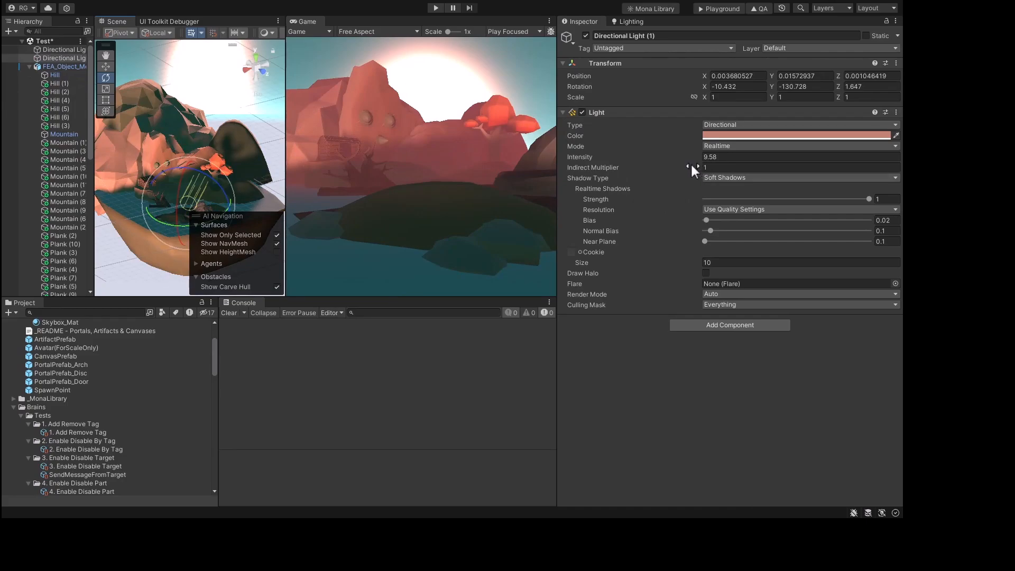
{"action": "left_click_drag", "start_coordinate": [685, 158], "coordinate": [649, 159]}
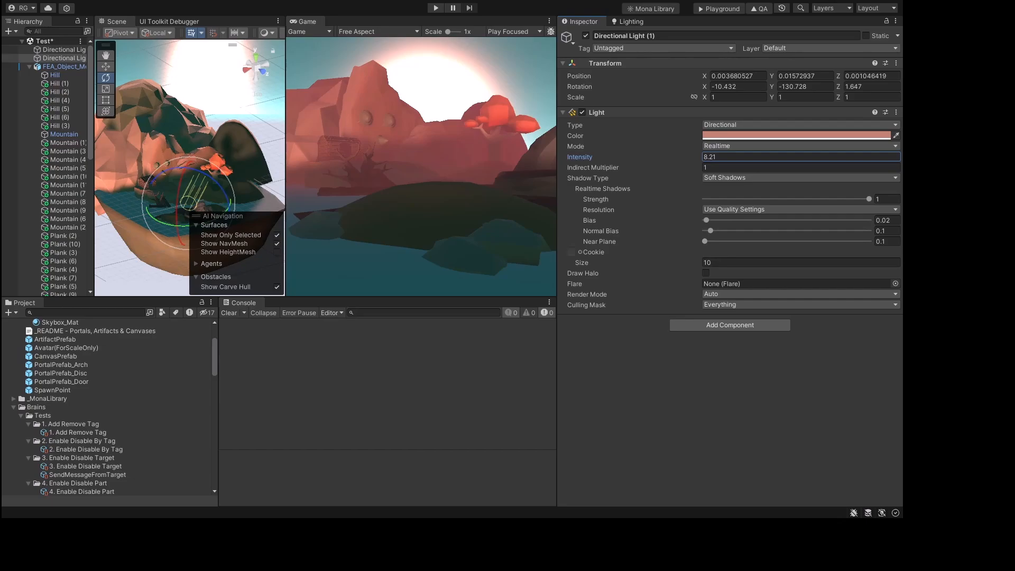
{"action": "left_click_drag", "start_coordinate": [189, 170], "coordinate": [242, 97]}
{"action": "key", "text": "w"}
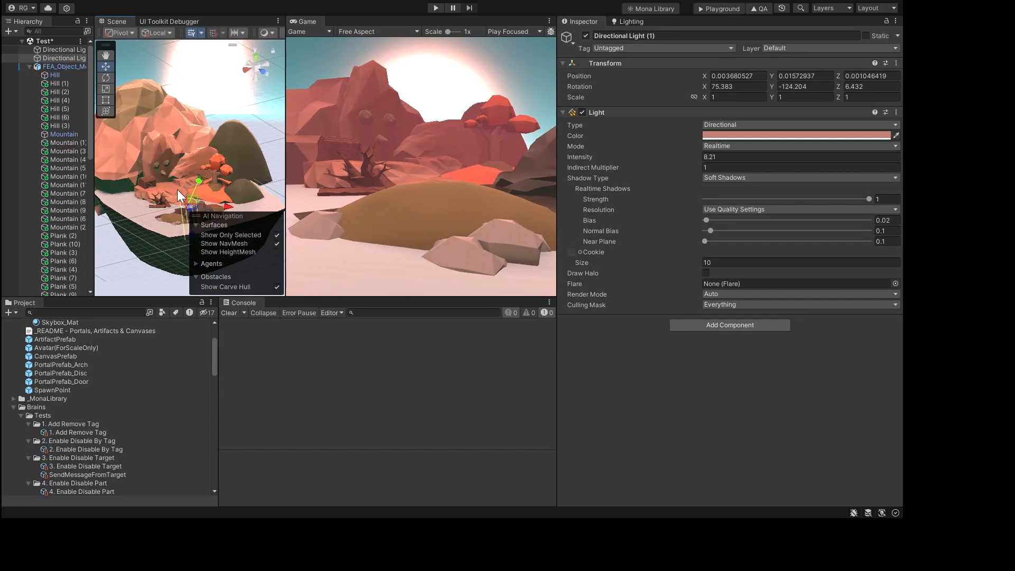
Step: Set the duplicated light's intensity to 4.81 and, after trying blue, cyan and red, change its color to orange
{"action": "left_click_drag", "start_coordinate": [661, 156], "coordinate": [633, 164]}
{"action": "left_click", "coordinate": [746, 137]}
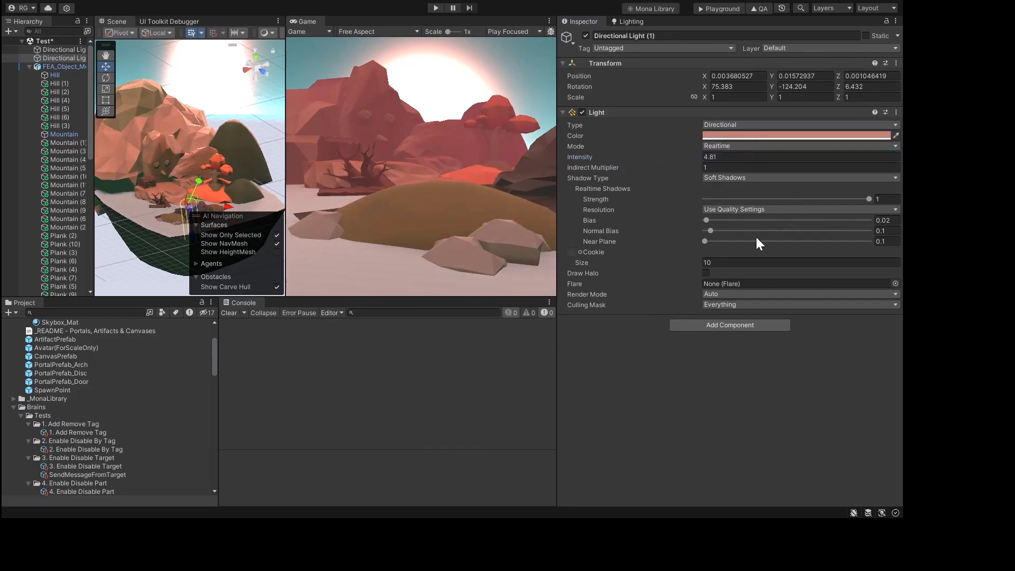
{"action": "left_click_drag", "start_coordinate": [756, 237], "coordinate": [816, 199]}
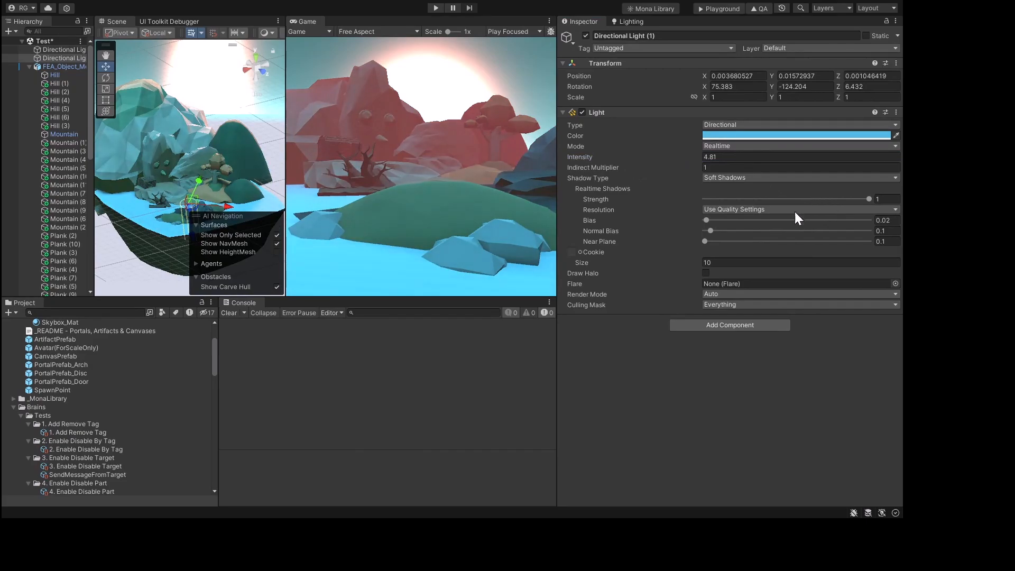
{"action": "left_click_drag", "start_coordinate": [826, 262], "coordinate": [756, 221]}
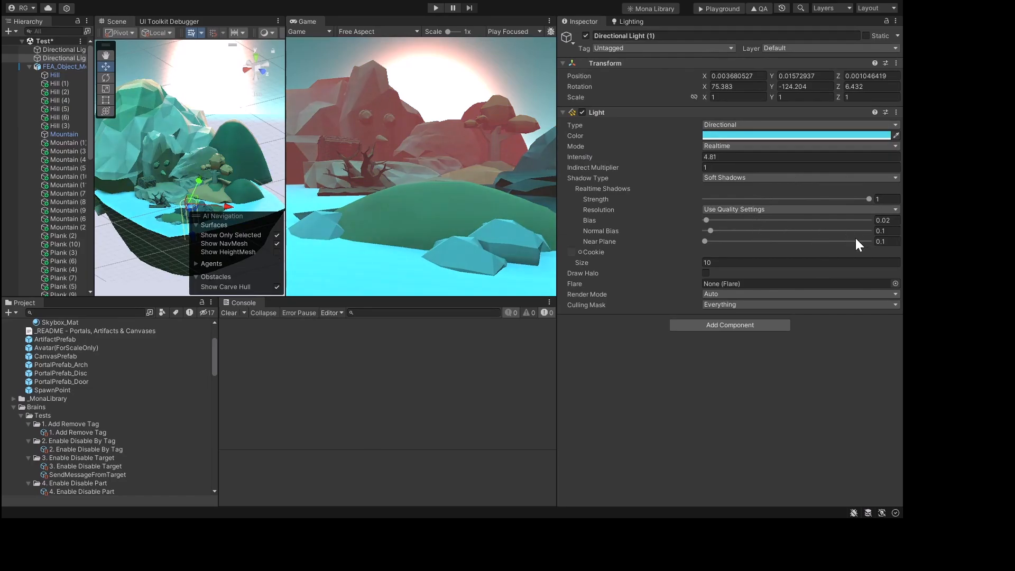
{"action": "left_click_drag", "start_coordinate": [855, 236], "coordinate": [857, 230]}
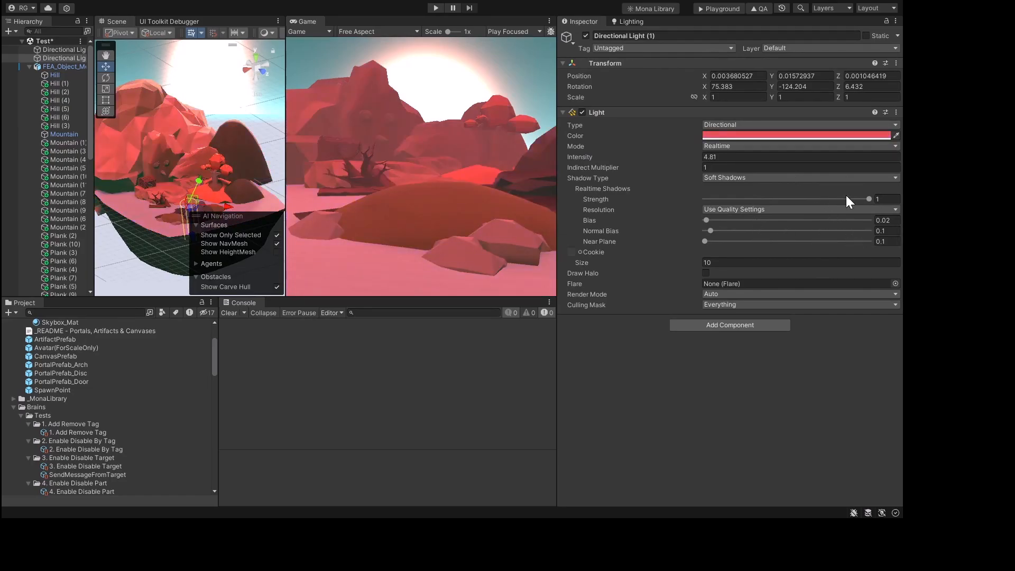
{"action": "left_click_drag", "start_coordinate": [846, 195], "coordinate": [823, 192]}
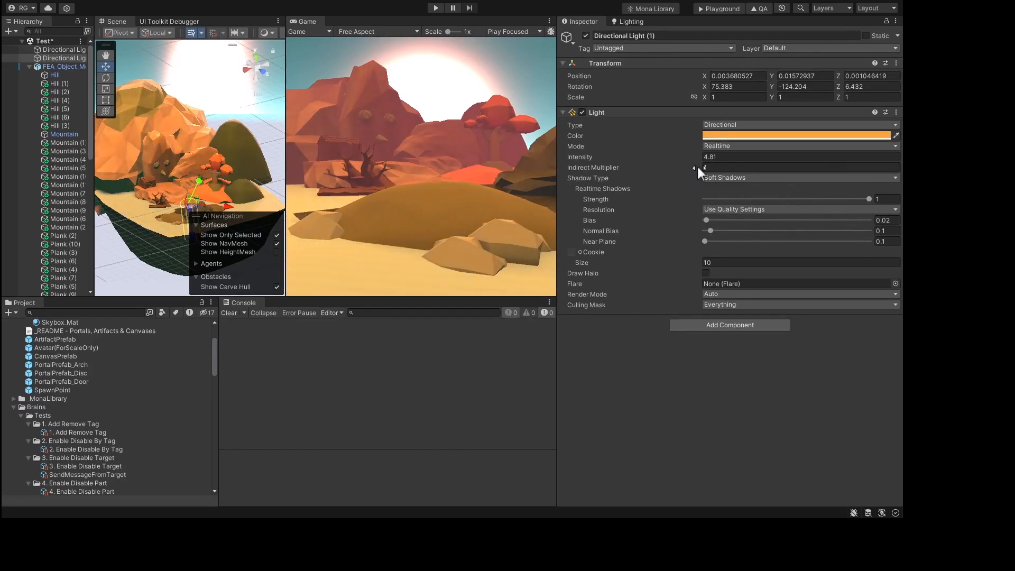
Step: Lower the duplicated light's intensity to 3.13 and rotate it to about X 67, Y -127, Z 4
{"action": "mouse_move", "coordinate": [681, 157]}
{"action": "left_mouse_down"}
{"action": "mouse_move", "coordinate": [693, 155]}
{"action": "mouse_move", "coordinate": [659, 160]}
{"action": "mouse_move", "coordinate": [671, 161]}
{"action": "left_mouse_up"}
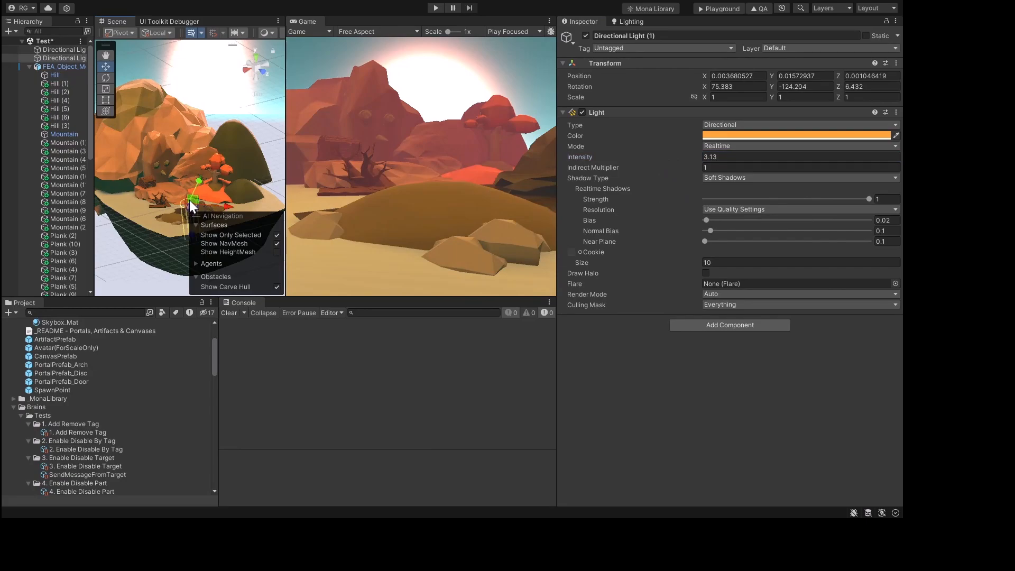
{"action": "key", "text": "e"}
{"action": "left_click_drag", "start_coordinate": [170, 183], "coordinate": [186, 198]}
Step: Widen the Scene and Game views and collapse the island object's children in the hierarchy
{"action": "left_click_drag", "start_coordinate": [286, 180], "coordinate": [177, 181]}
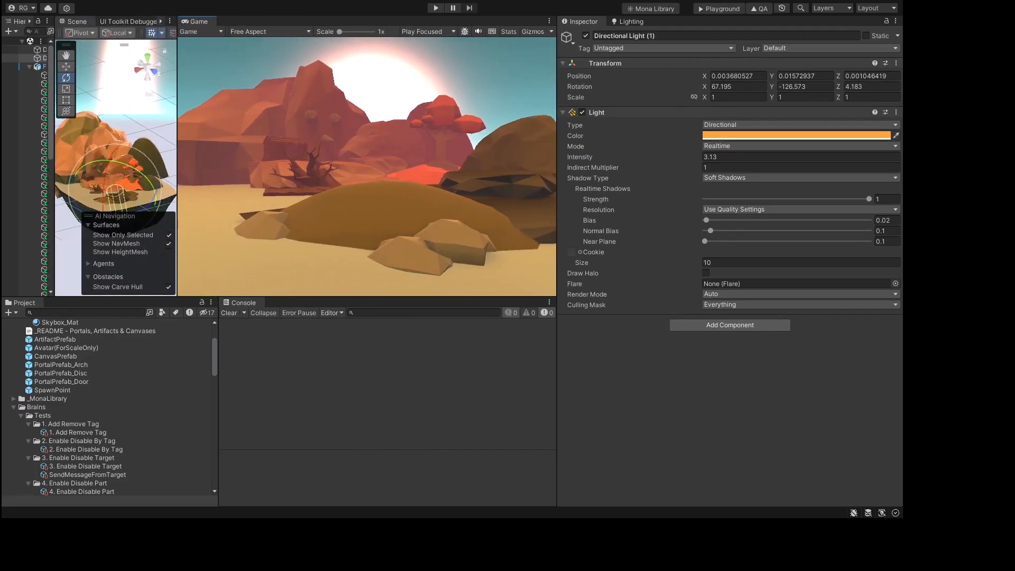
{"action": "left_click_drag", "start_coordinate": [557, 188], "coordinate": [656, 190]}
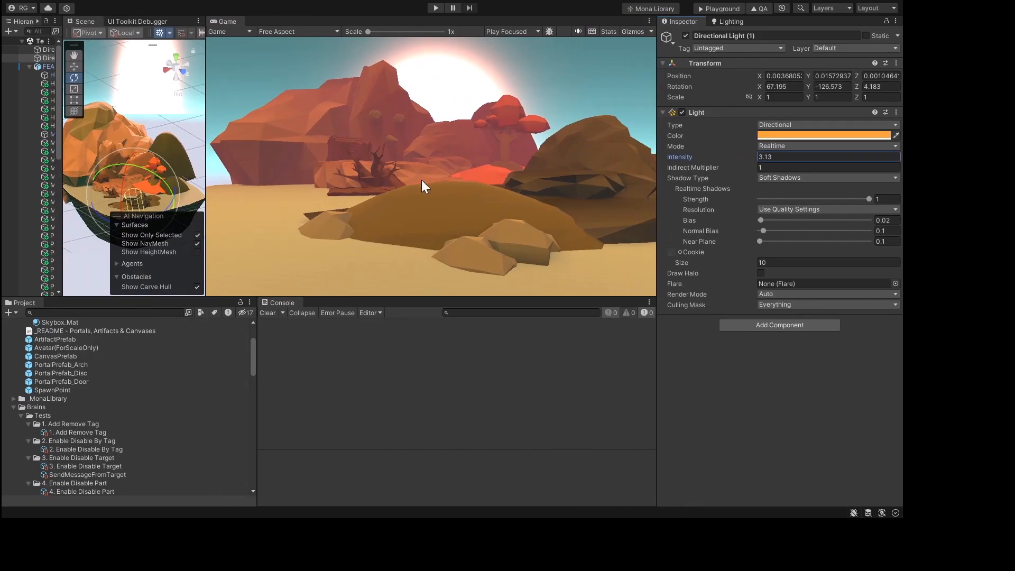
{"action": "left_click_drag", "start_coordinate": [205, 115], "coordinate": [257, 116]}
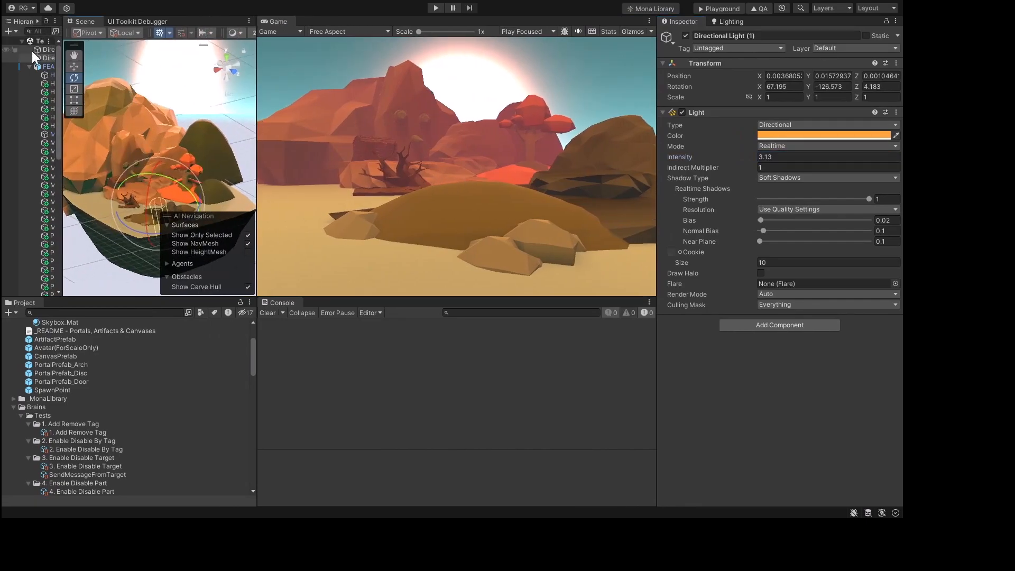
{"action": "left_click", "coordinate": [29, 66]}
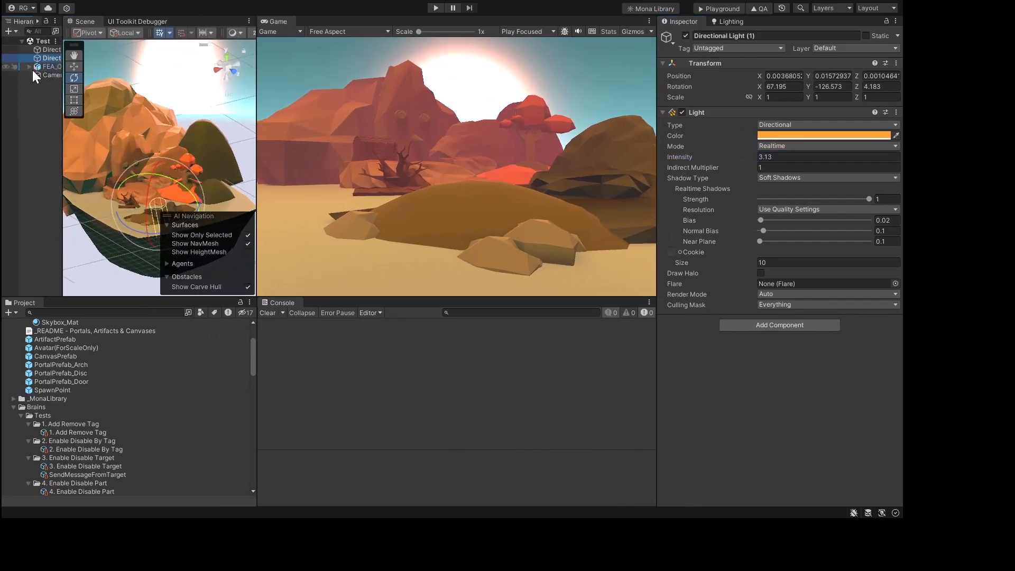
Step: Nudge the camera to X 3.09, Z 2.68 and turn it to a Y rotation of about -130.4
{"action": "left_click", "coordinate": [45, 75]}
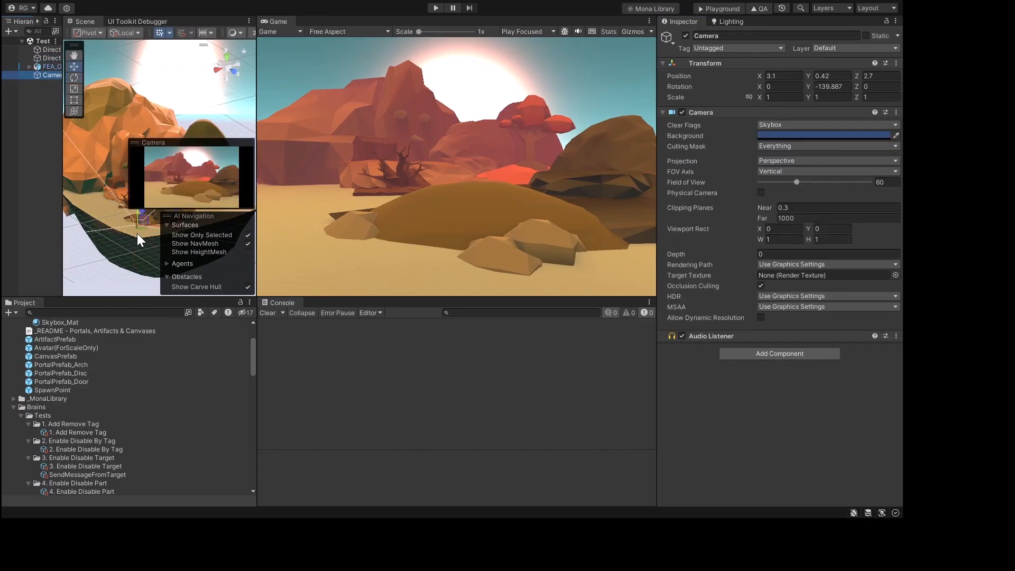
{"action": "middle_click_drag", "start_coordinate": [137, 233], "coordinate": [132, 117]}
{"action": "left_click_drag", "start_coordinate": [132, 118], "coordinate": [158, 124], "text": "alt"}
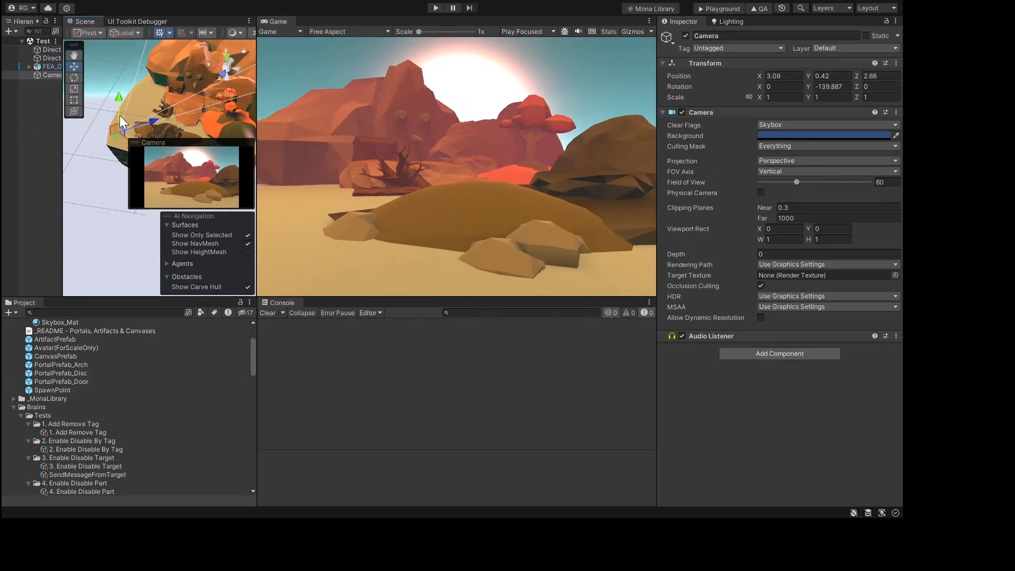
{"action": "key", "text": "e"}
{"action": "left_click_drag", "start_coordinate": [110, 155], "coordinate": [98, 154]}
Step: Lower the camera to a Y position of 0.33 and tilt it to an X rotation of about -2.5
{"action": "key", "text": "w"}
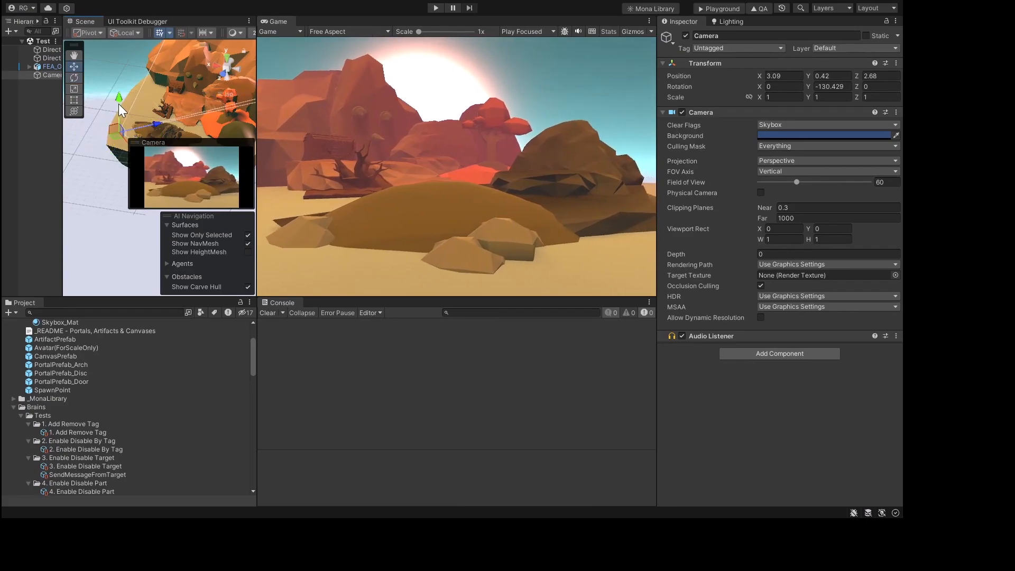
{"action": "left_click_drag", "start_coordinate": [118, 104], "coordinate": [122, 102]}
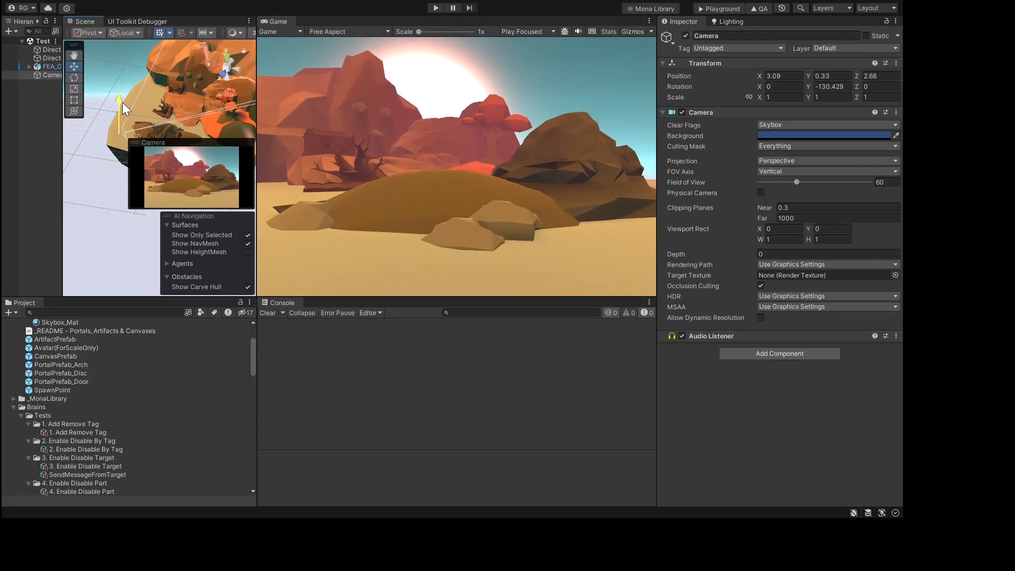
{"action": "key", "text": "e"}
{"action": "left_click_drag", "start_coordinate": [112, 100], "coordinate": [109, 101]}
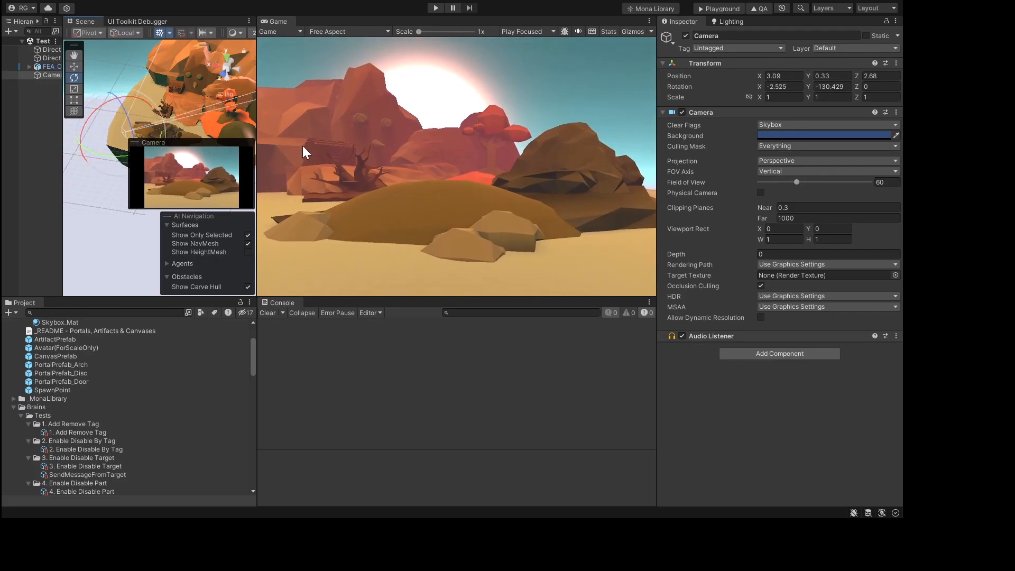
Step: Widen the hierarchy and add a Point Light to the scene, keeping its default name
{"action": "left_click", "coordinate": [43, 58]}
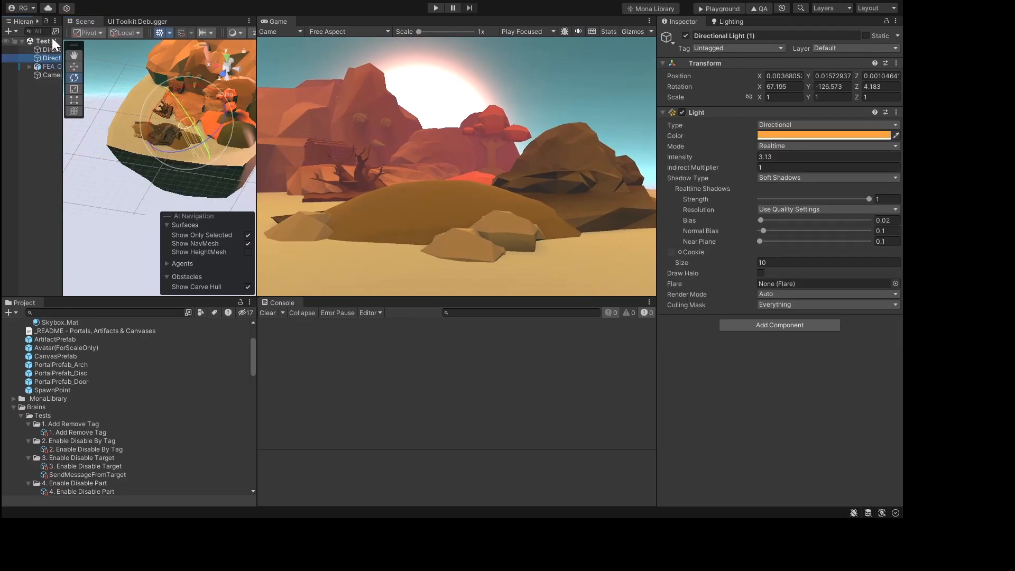
{"action": "left_click_drag", "start_coordinate": [62, 62], "coordinate": [129, 63]}
{"action": "left_click", "coordinate": [54, 97]}
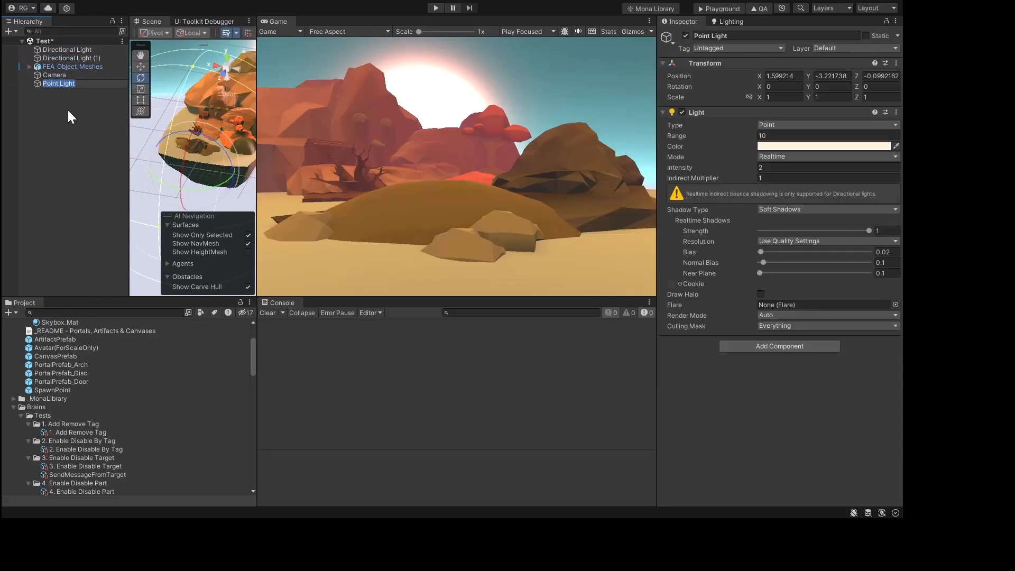
{"action": "type", "text": "w"}
{"action": "key", "text": "Escape"}
Step: Move the Point Light onto the island beside the rocks and tree, at about X 1.46, Y 0.94, Z -2.07
{"action": "left_click", "coordinate": [65, 74]}
{"action": "left_click", "coordinate": [63, 84]}
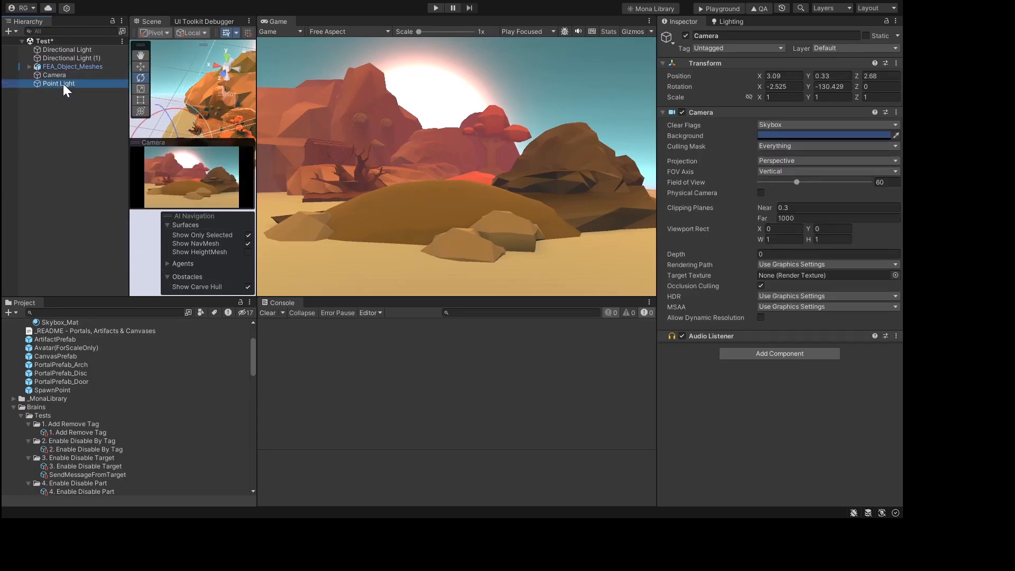
{"action": "key", "text": "w"}
{"action": "left_click_drag", "start_coordinate": [181, 187], "coordinate": [199, 158]}
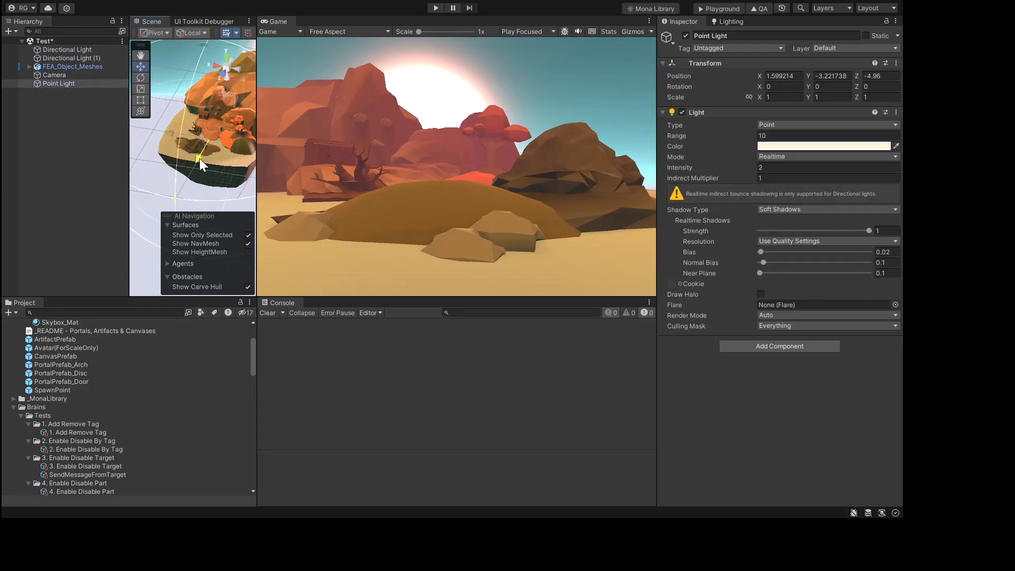
{"action": "left_click_drag", "start_coordinate": [210, 100], "coordinate": [232, 58]}
{"action": "left_click", "coordinate": [227, 58]}
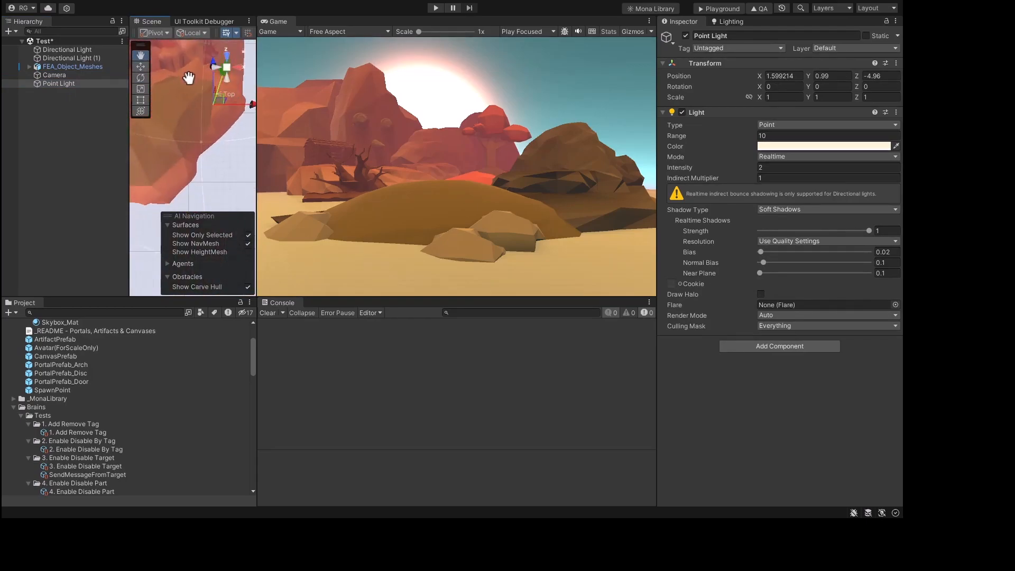
{"action": "left_click", "coordinate": [227, 68]}
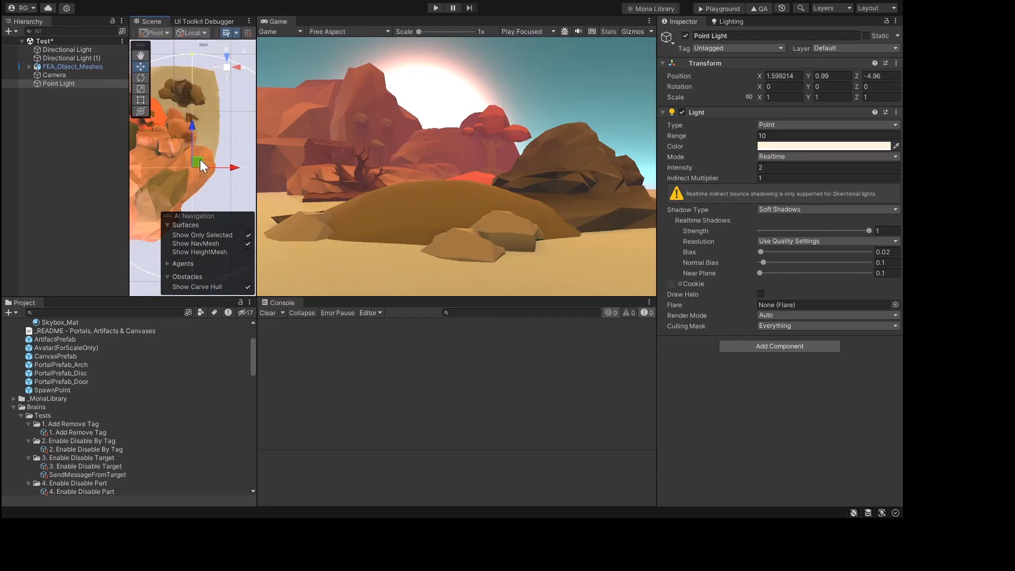
{"action": "left_click_drag", "start_coordinate": [200, 160], "coordinate": [195, 106]}
{"action": "left_click", "coordinate": [234, 68]}
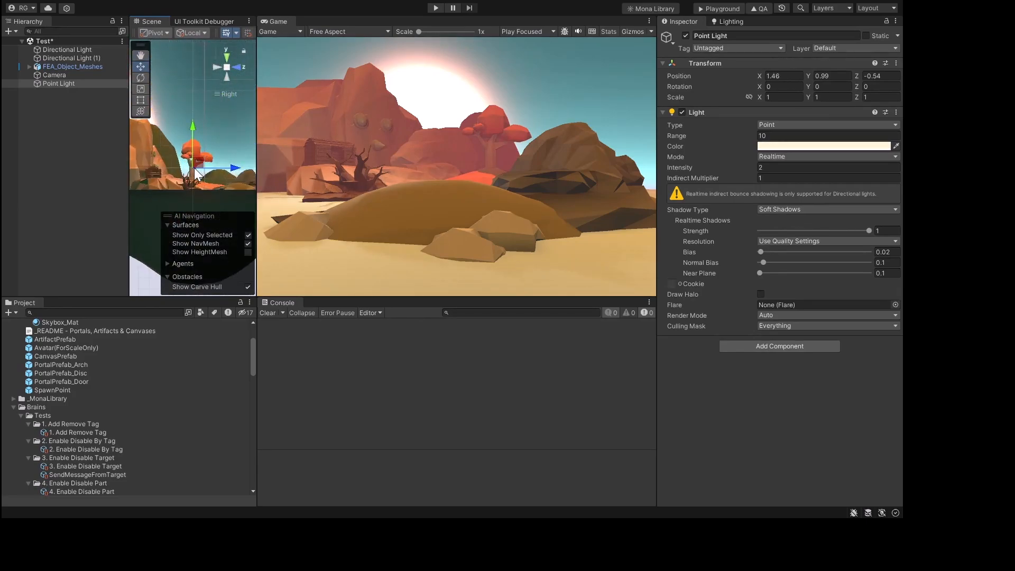
{"action": "left_click_drag", "start_coordinate": [194, 167], "coordinate": [147, 133]}
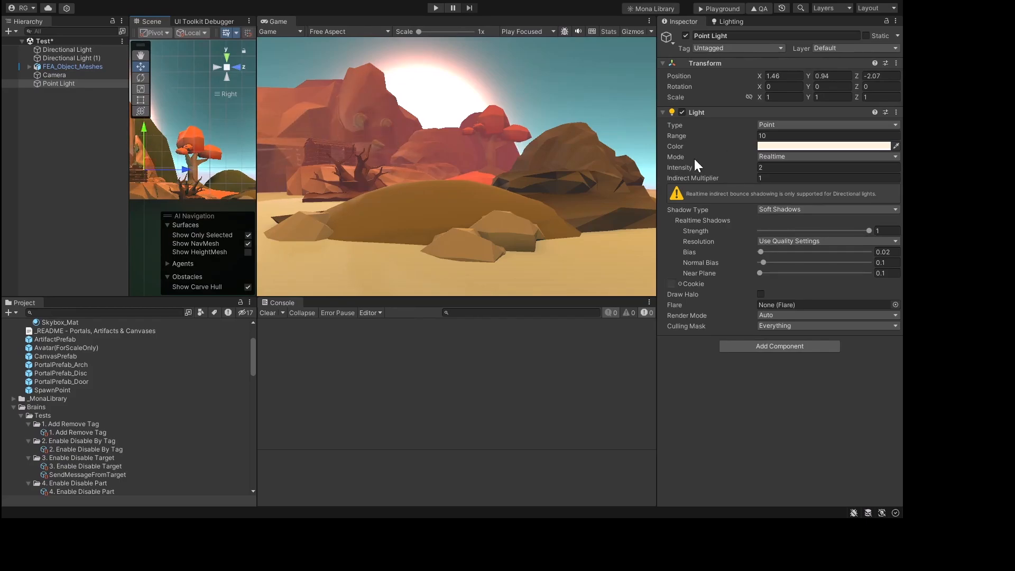
Step: Raise the Point Light's intensity to 16.6 and, after trying yellow, blue and magenta, change its color to orange-red
{"action": "left_click_drag", "start_coordinate": [695, 167], "coordinate": [772, 170]}
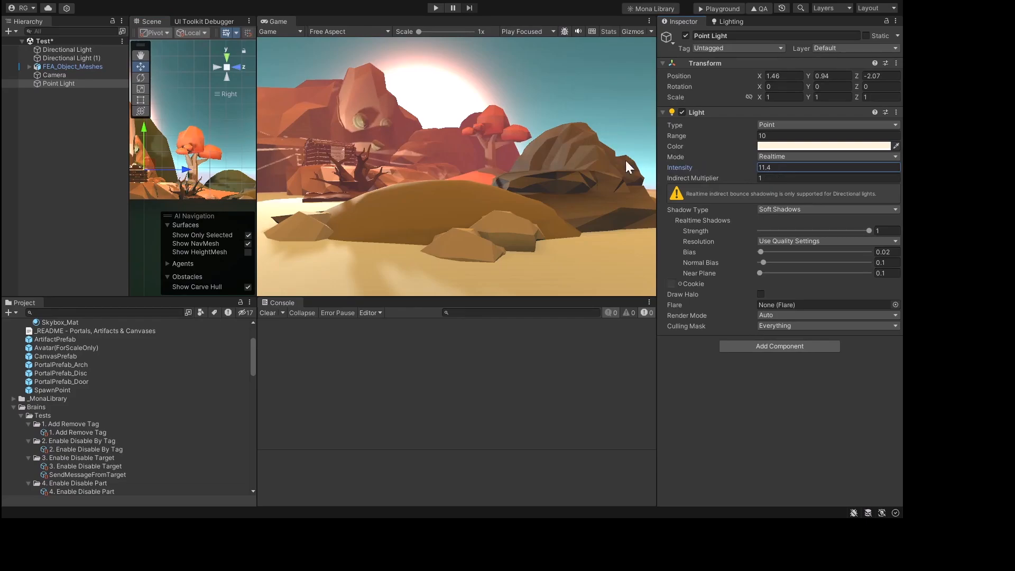
{"action": "left_click", "coordinate": [795, 148]}
{"action": "left_click_drag", "start_coordinate": [873, 219], "coordinate": [888, 185]}
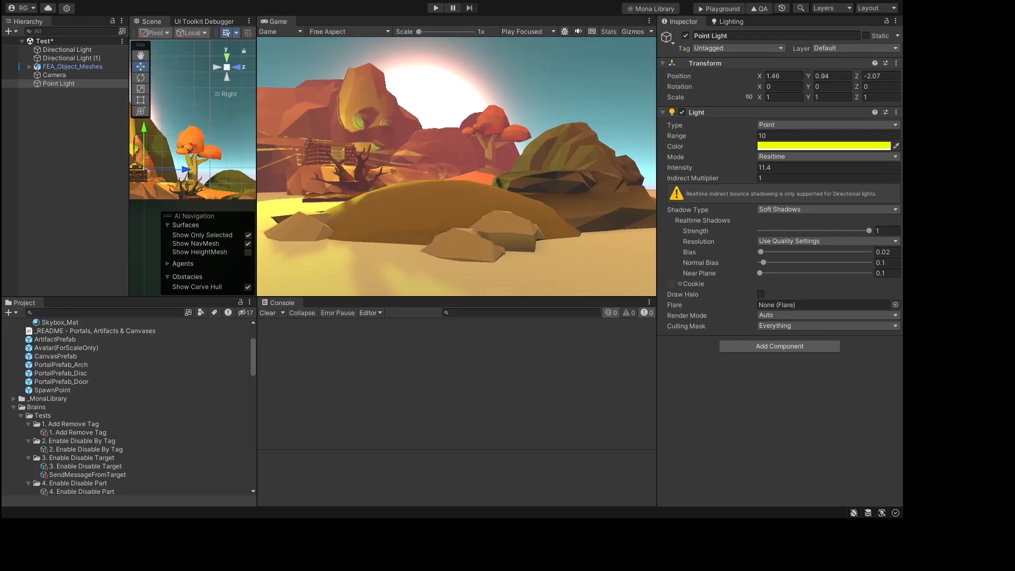
{"action": "left_click_drag", "start_coordinate": [733, 166], "coordinate": [709, 159]}
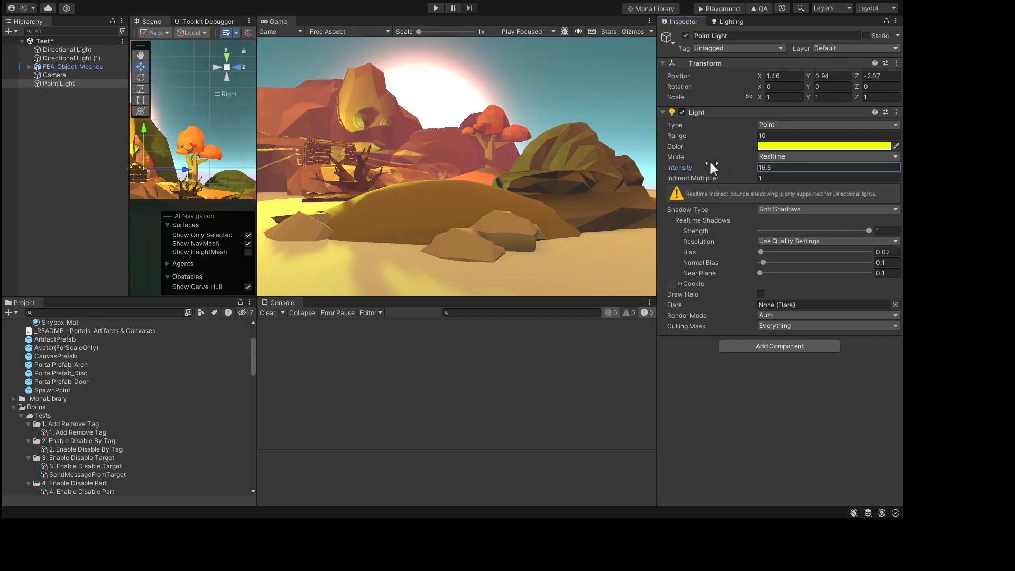
{"action": "left_click", "coordinate": [783, 252]}
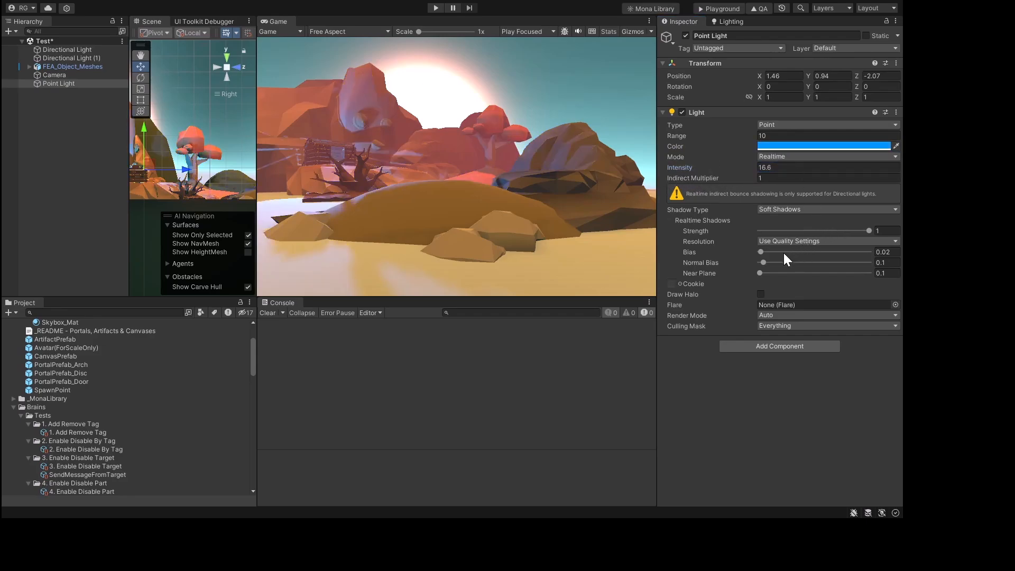
{"action": "left_click", "coordinate": [854, 274]}
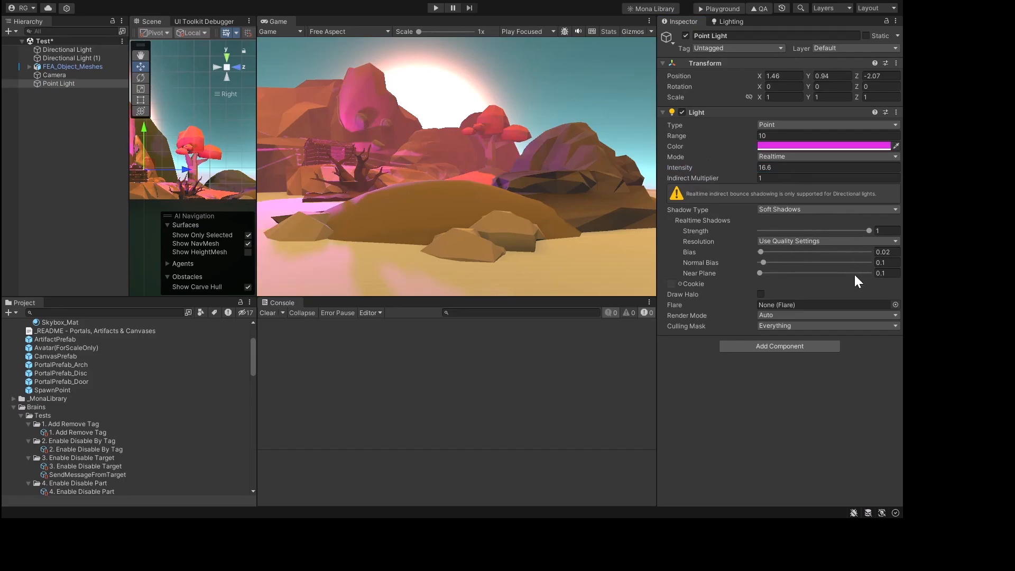
{"action": "left_click", "coordinate": [880, 217]}
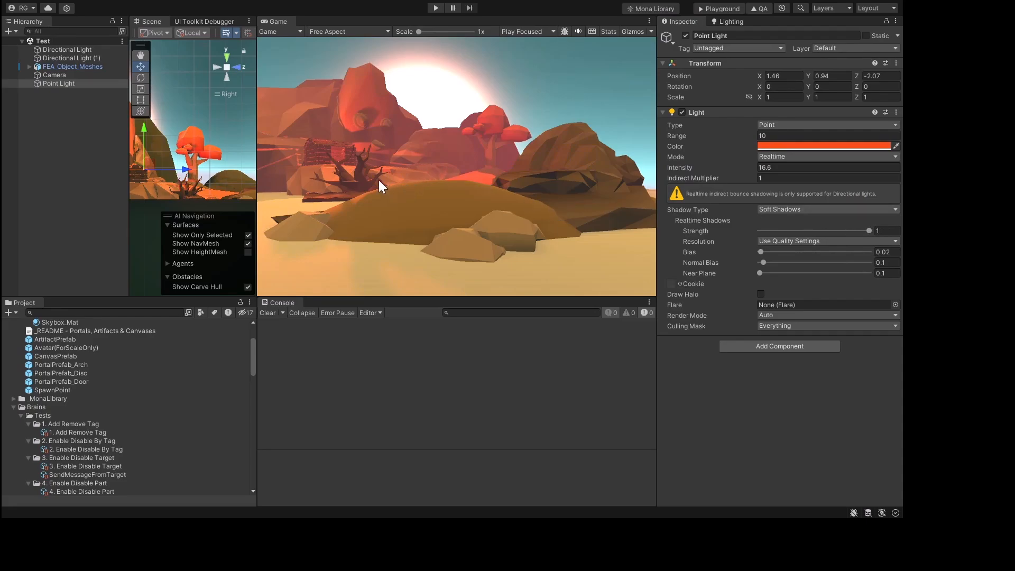
Step: Change the fog color to dark blue
{"action": "left_click", "coordinate": [720, 21]}
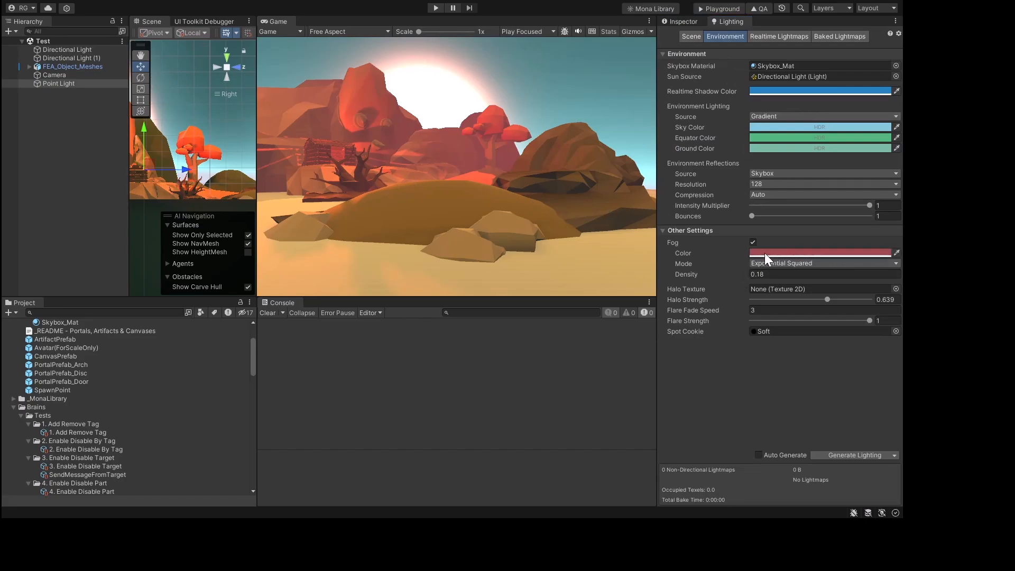
{"action": "mouse_move", "coordinate": [780, 358]}
{"action": "left_mouse_down"}
{"action": "mouse_move", "coordinate": [796, 379]}
{"action": "mouse_move", "coordinate": [781, 376]}
{"action": "left_mouse_up"}
{"action": "left_click_drag", "start_coordinate": [842, 326], "coordinate": [844, 331]}
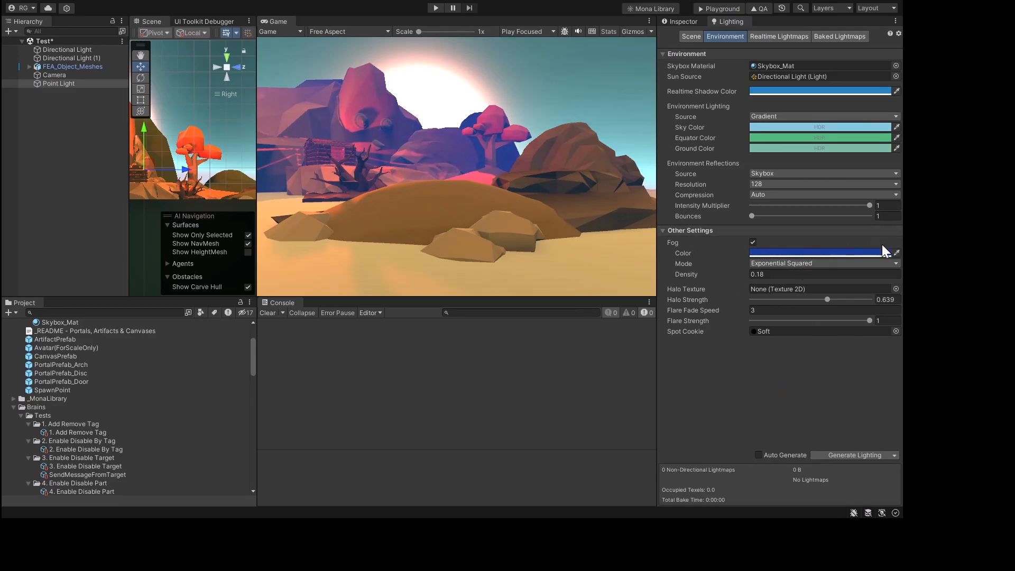
Step: Switch the environment lighting source from Gradient to Color and make the ambient color a pale lavender
{"action": "left_click", "coordinate": [680, 21]}
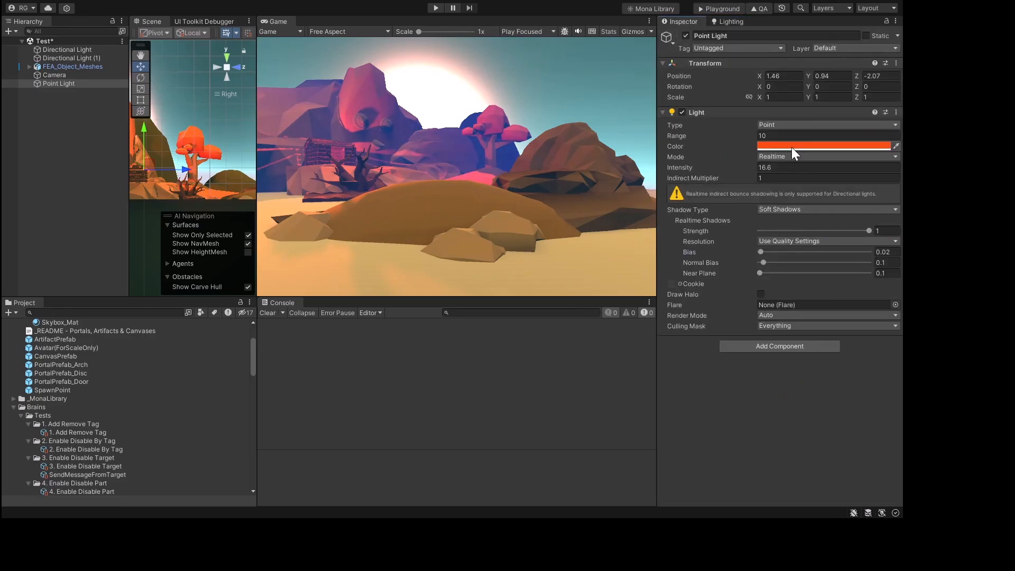
{"action": "left_click", "coordinate": [728, 21]}
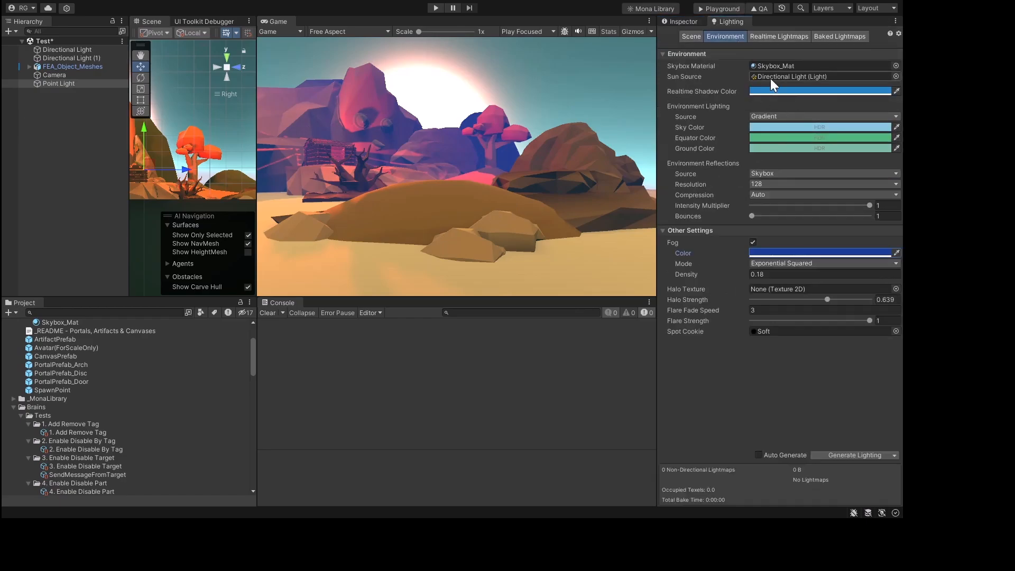
{"action": "left_click", "coordinate": [771, 153]}
{"action": "left_click", "coordinate": [766, 129]}
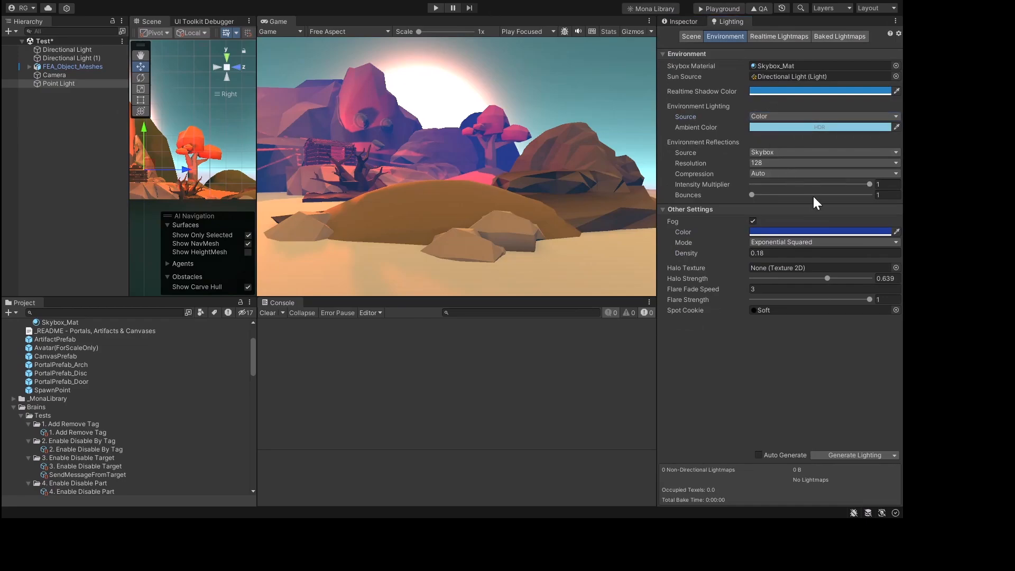
{"action": "left_click", "coordinate": [819, 243]}
{"action": "left_click_drag", "start_coordinate": [819, 243], "coordinate": [825, 195]}
{"action": "left_click", "coordinate": [875, 214]}
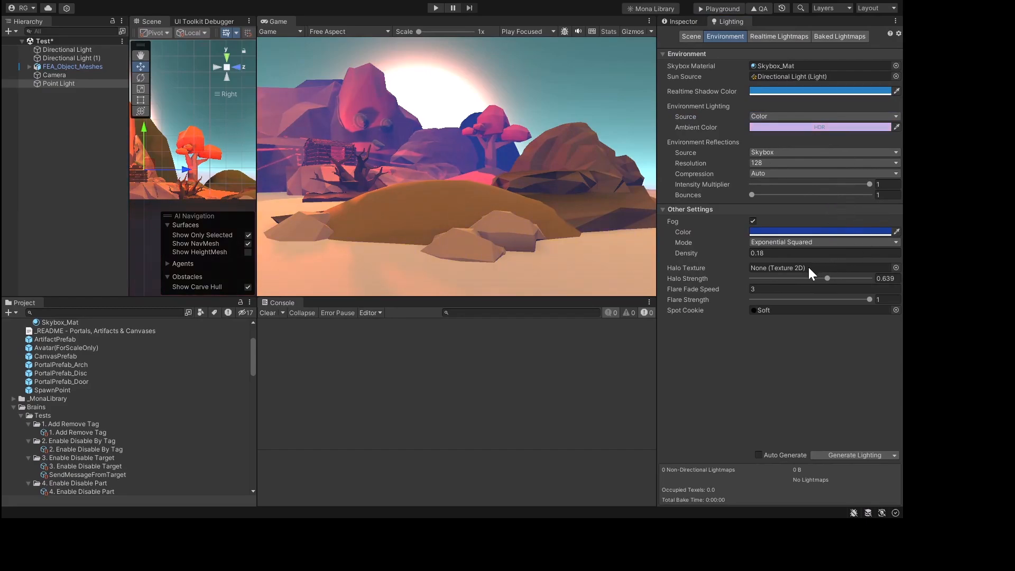
{"action": "left_click_drag", "start_coordinate": [808, 268], "coordinate": [846, 255]}
{"action": "left_click", "coordinate": [810, 127]}
{"action": "left_click_drag", "start_coordinate": [876, 202], "coordinate": [877, 135]}
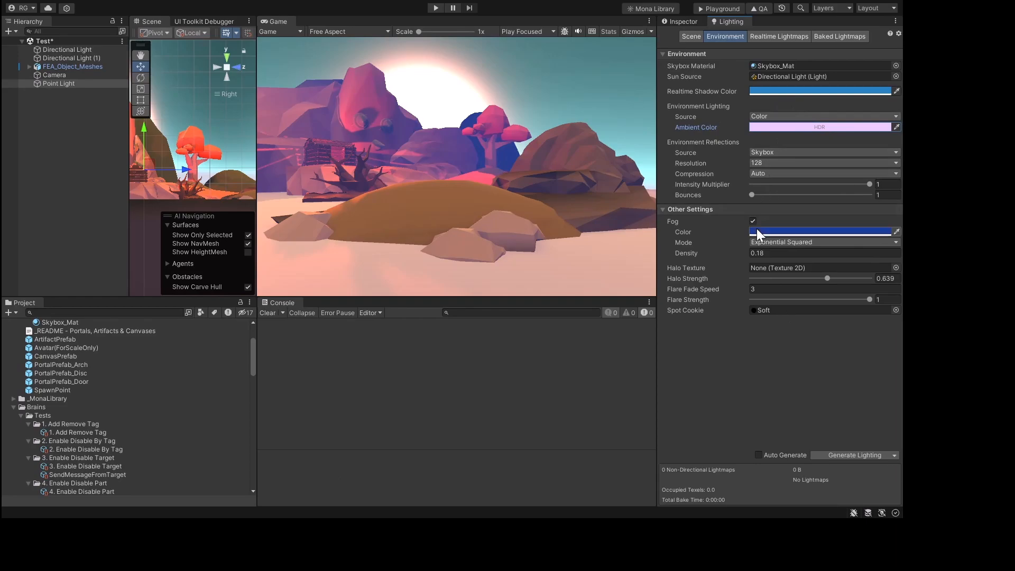
Step: Change the fog color to coral red after trying pink and magenta
{"action": "mouse_move", "coordinate": [827, 316]}
{"action": "left_mouse_down"}
{"action": "mouse_move", "coordinate": [786, 298]}
{"action": "mouse_move", "coordinate": [842, 301]}
{"action": "mouse_move", "coordinate": [830, 316]}
{"action": "mouse_move", "coordinate": [837, 303]}
{"action": "left_mouse_up"}
{"action": "left_click_drag", "start_coordinate": [854, 349], "coordinate": [820, 379]}
{"action": "left_click_drag", "start_coordinate": [812, 314], "coordinate": [823, 296]}
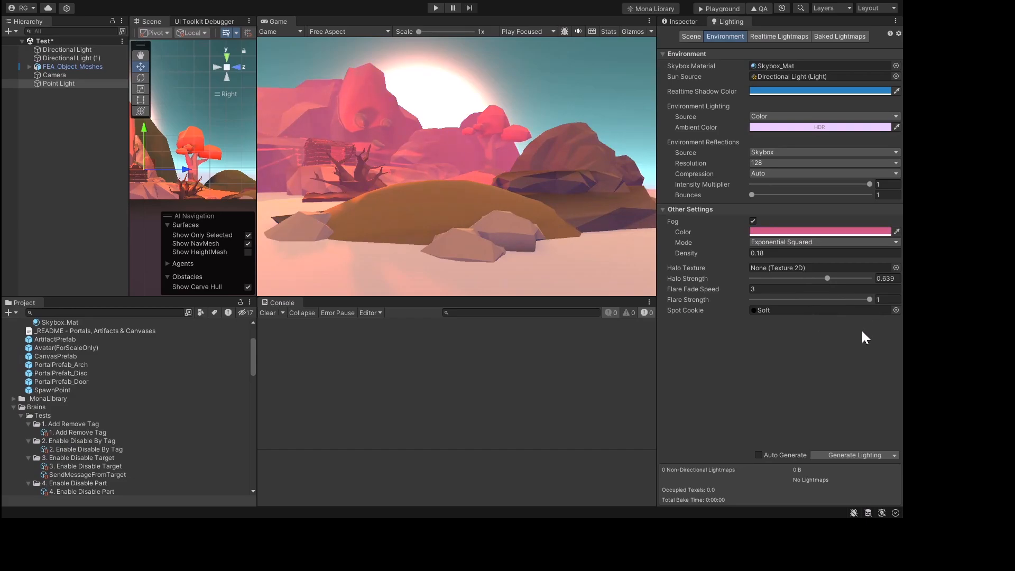
{"action": "mouse_move", "coordinate": [862, 331]}
{"action": "left_mouse_down"}
{"action": "mouse_move", "coordinate": [794, 355]}
{"action": "mouse_move", "coordinate": [776, 331]}
{"action": "mouse_move", "coordinate": [788, 347]}
{"action": "mouse_move", "coordinate": [836, 360]}
{"action": "mouse_move", "coordinate": [815, 359]}
{"action": "mouse_move", "coordinate": [876, 332]}
{"action": "left_mouse_up"}
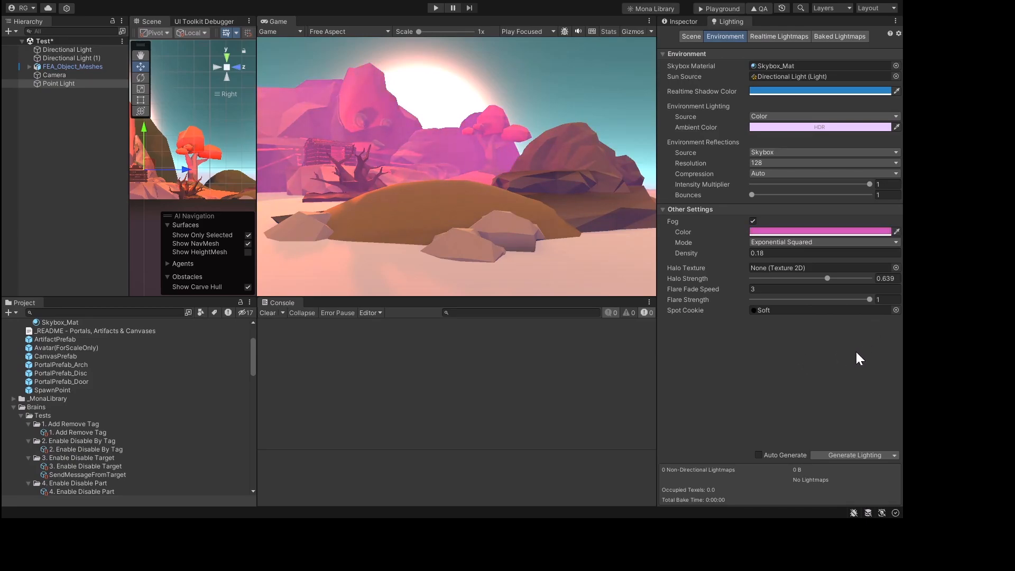
{"action": "mouse_move", "coordinate": [857, 351]}
{"action": "left_mouse_down"}
{"action": "mouse_move", "coordinate": [814, 364]}
{"action": "mouse_move", "coordinate": [784, 334]}
{"action": "mouse_move", "coordinate": [902, 344]}
{"action": "mouse_move", "coordinate": [882, 307]}
{"action": "mouse_move", "coordinate": [873, 346]}
{"action": "left_mouse_up"}
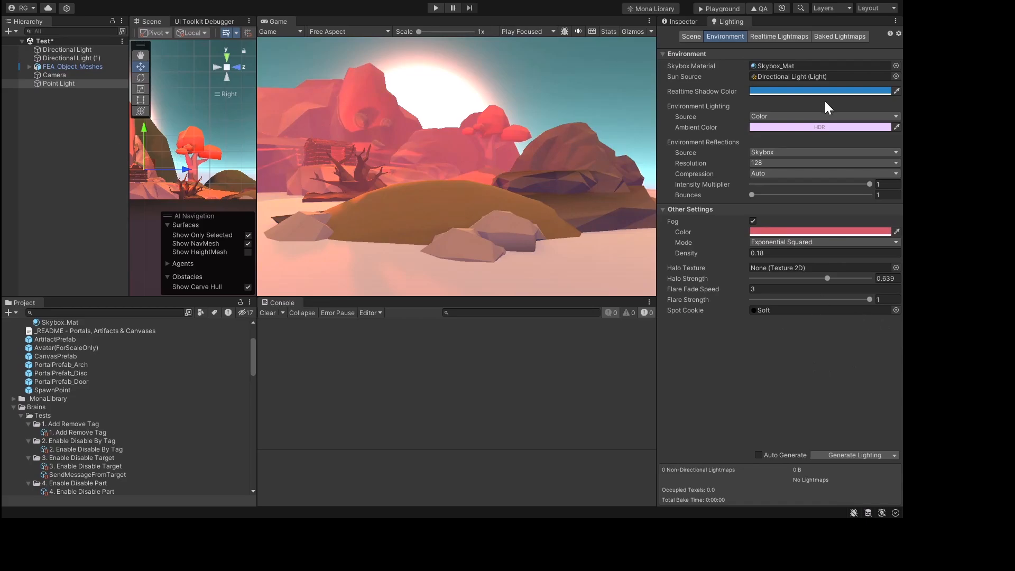
Step: Try a range of 69 on the Point Light and undo the change
{"action": "left_click", "coordinate": [45, 75]}
{"action": "double_click", "coordinate": [46, 83]}
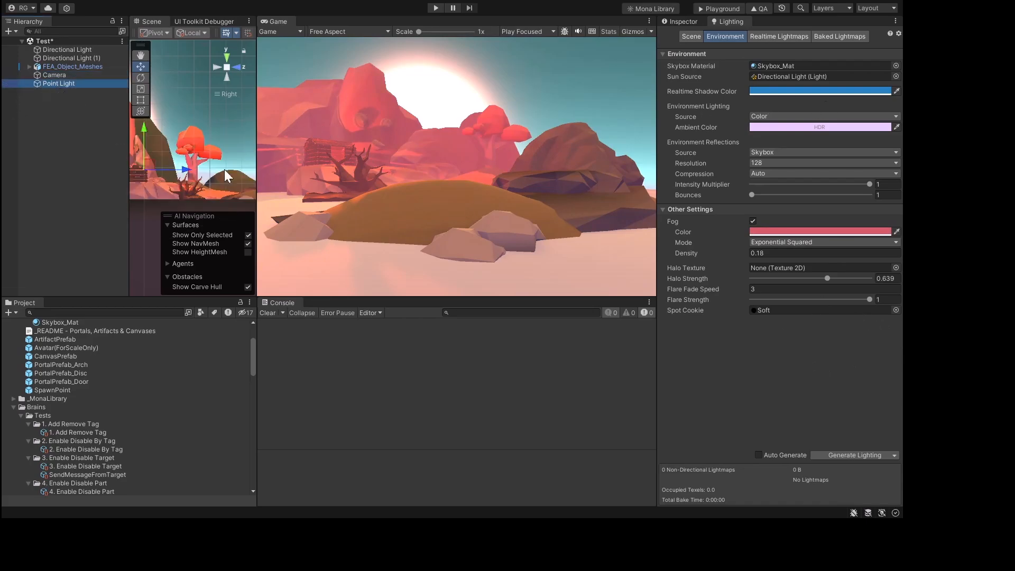
{"action": "key", "text": "r"}
{"action": "left_click", "coordinate": [669, 22]}
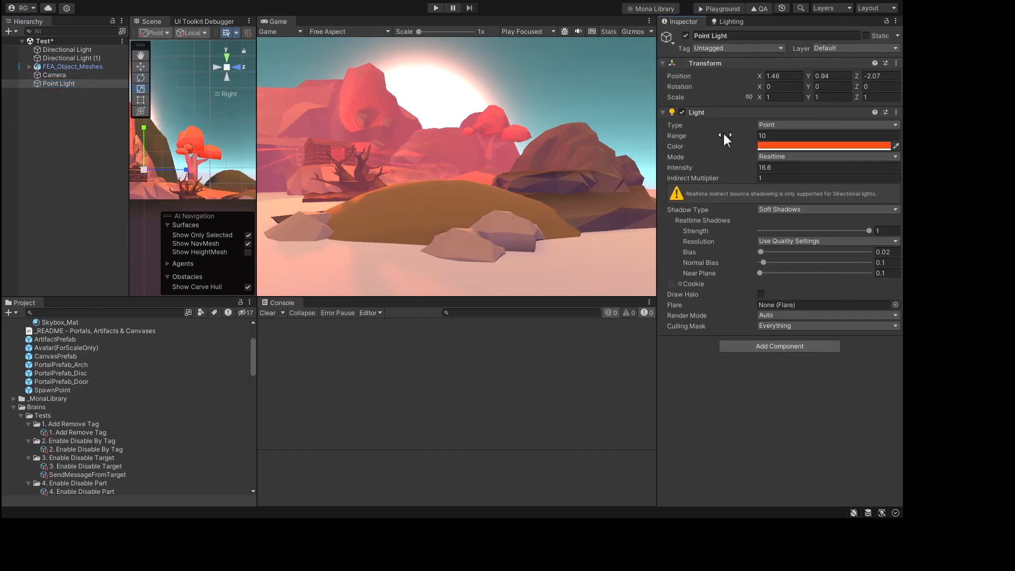
{"action": "left_click_drag", "start_coordinate": [723, 135], "coordinate": [767, 138]}
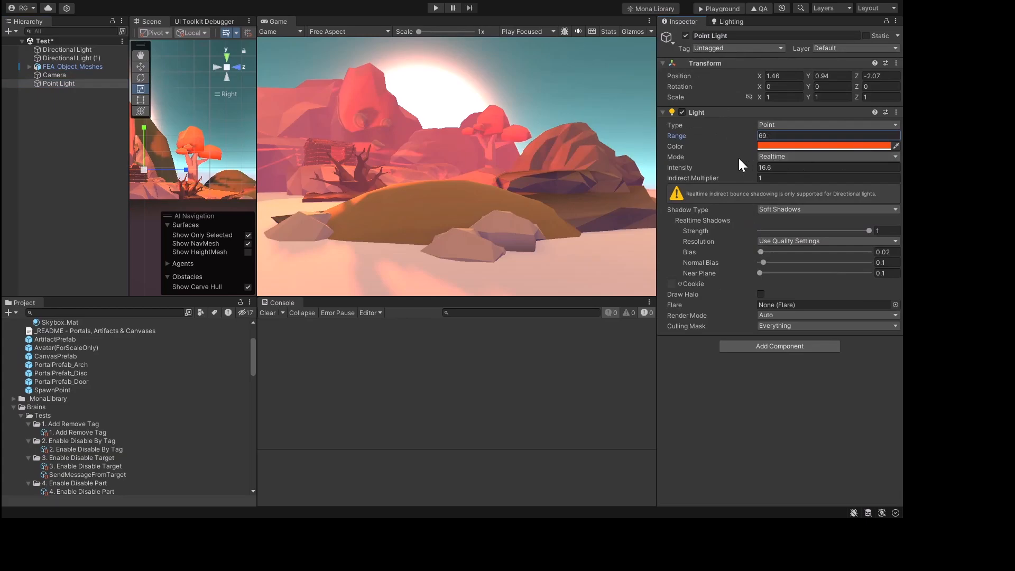
{"action": "key", "text": "ctrl+z"}
Step: Set the Point Light's intensity to 104.2 after trying 242.57, and change its color to pale salmon pink
{"action": "left_click_drag", "start_coordinate": [678, 168], "coordinate": [595, 109]}
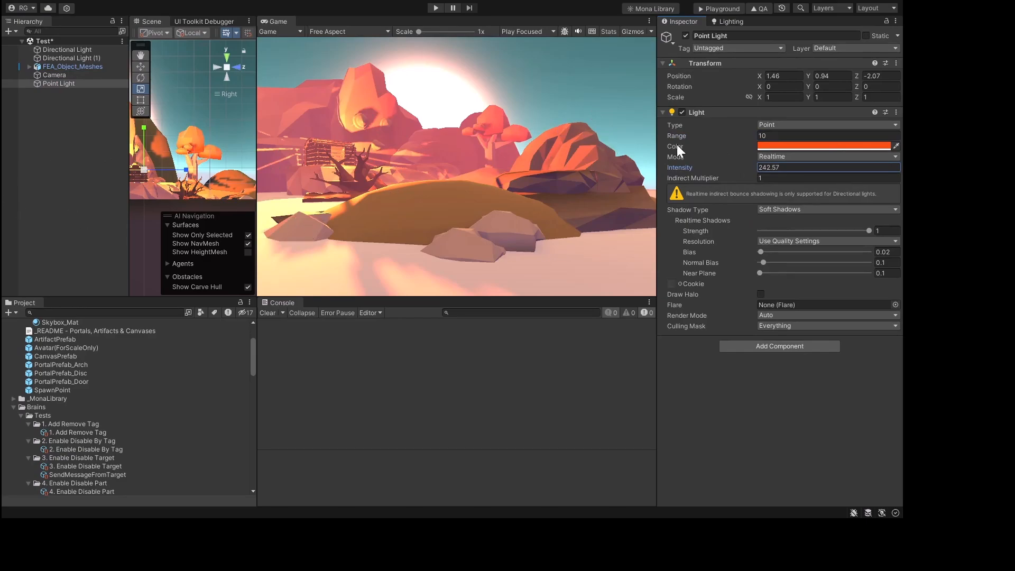
{"action": "left_click_drag", "start_coordinate": [714, 167], "coordinate": [140, 214]}
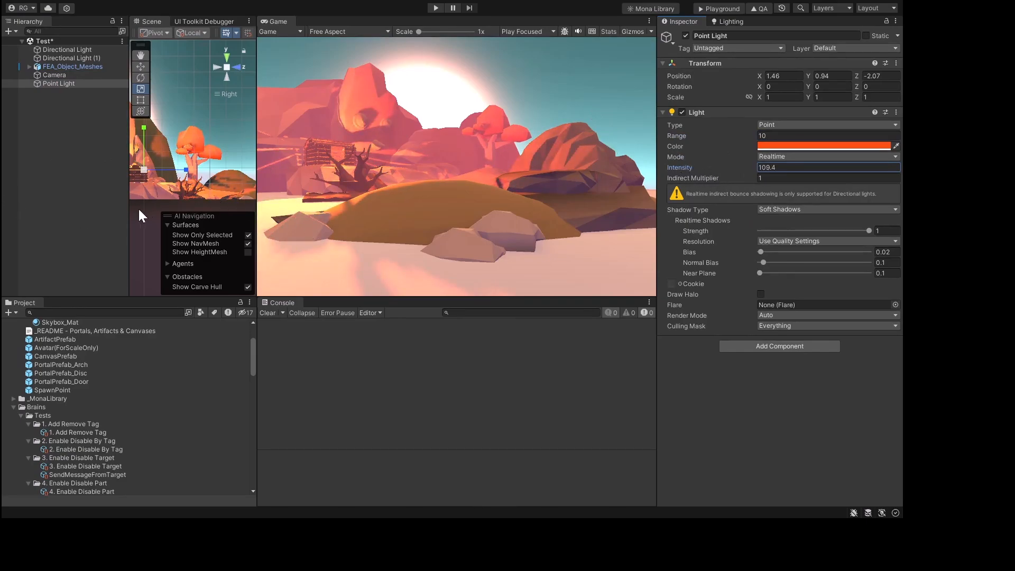
{"action": "left_click", "coordinate": [778, 145]}
{"action": "left_click", "coordinate": [829, 212]}
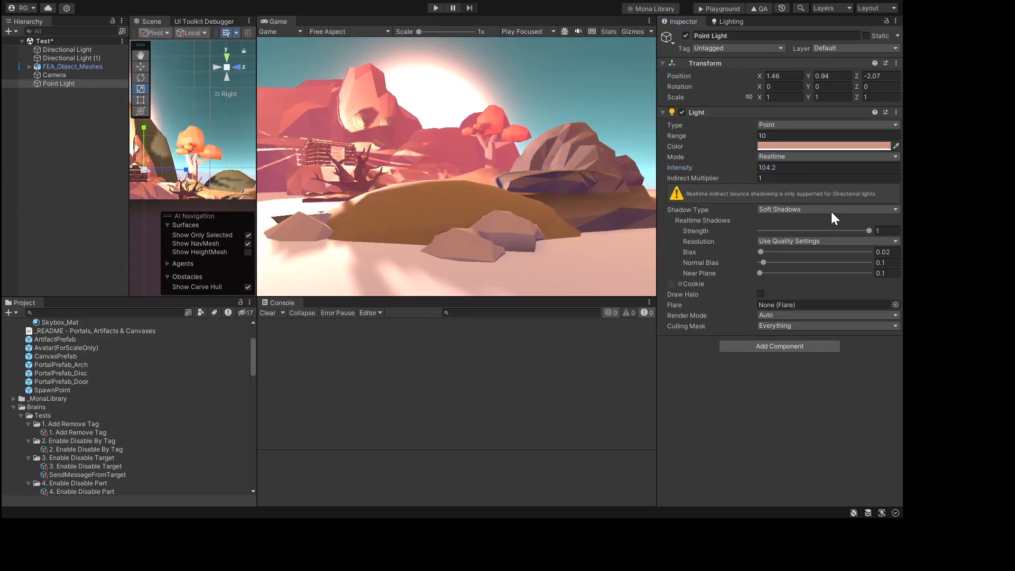
Step: Change the Point Light's color to orange-red and raise its intensity to about 124
{"action": "left_click_drag", "start_coordinate": [835, 212], "coordinate": [848, 208]}
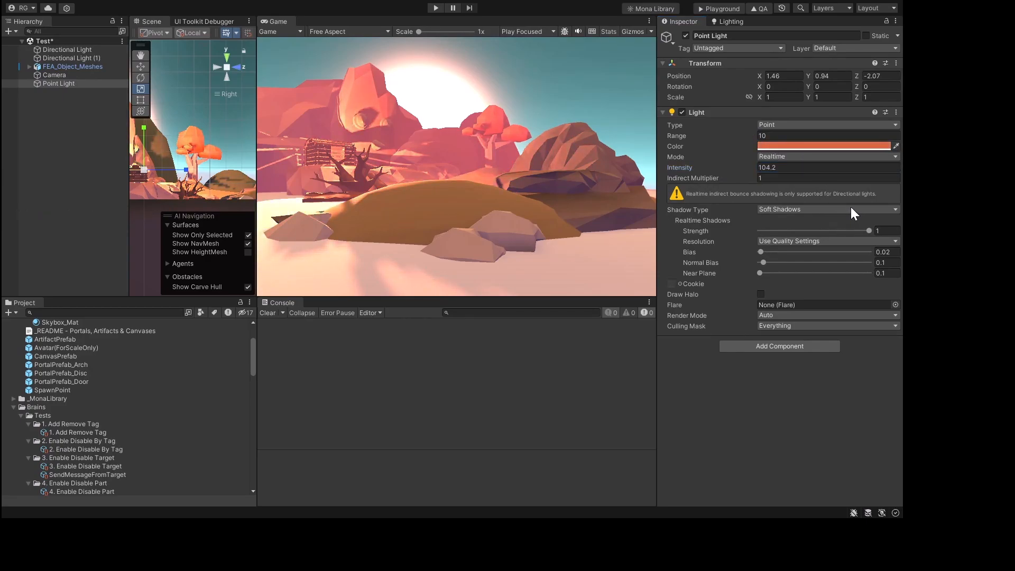
{"action": "mouse_move", "coordinate": [736, 168]}
{"action": "left_mouse_down"}
{"action": "mouse_move", "coordinate": [692, 171]}
{"action": "mouse_move", "coordinate": [904, 168]}
{"action": "mouse_move", "coordinate": [747, 170]}
{"action": "left_mouse_up"}
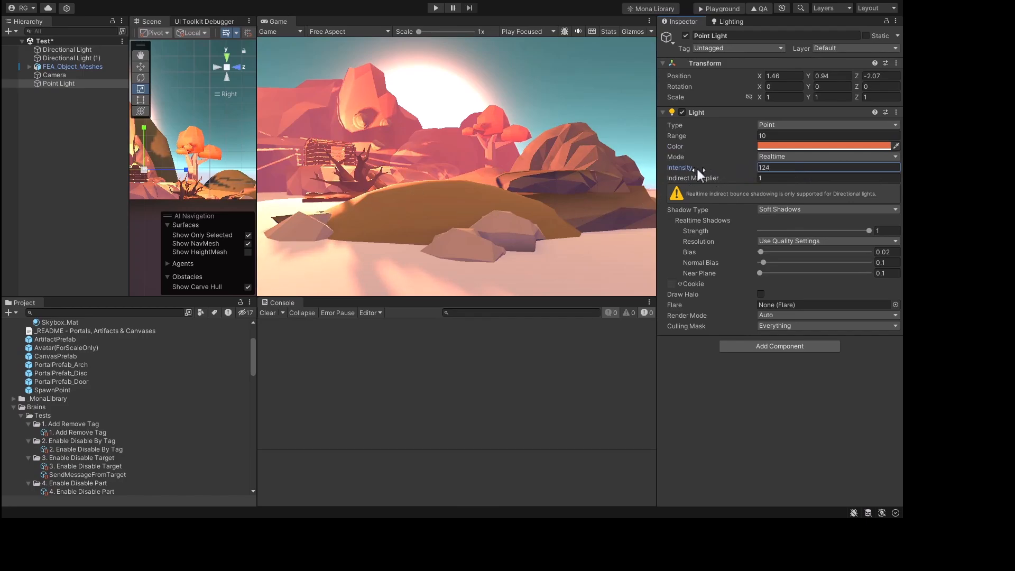
{"action": "mouse_move", "coordinate": [697, 171]}
{"action": "left_mouse_down"}
{"action": "mouse_move", "coordinate": [640, 170]}
{"action": "mouse_move", "coordinate": [697, 166]}
{"action": "left_mouse_up"}
Step: Set Skybox_Mat's atmosphere thickness to 2.33 and change its sky tint to a muted green
{"action": "left_click", "coordinate": [729, 22]}
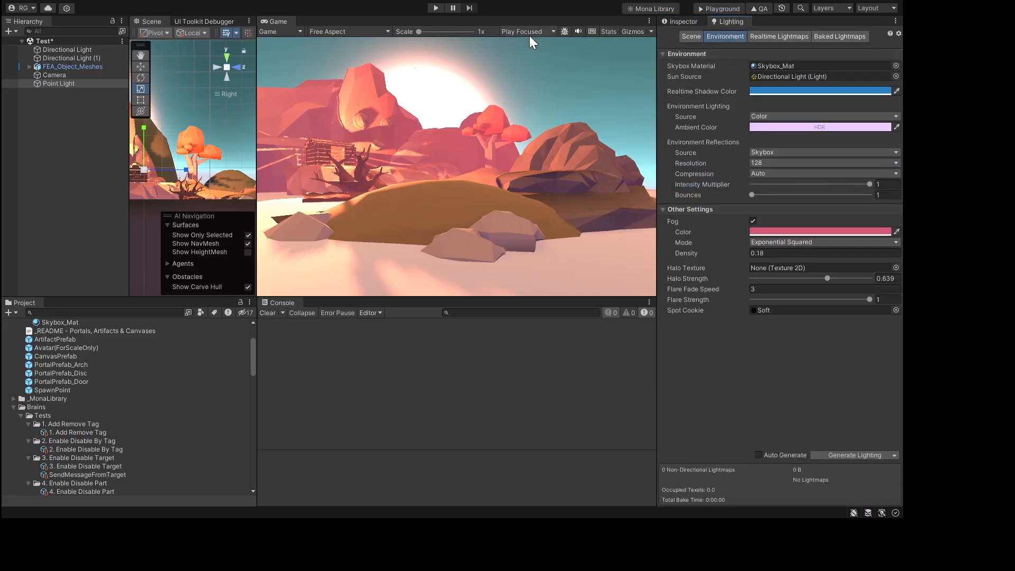
{"action": "left_click", "coordinate": [52, 322]}
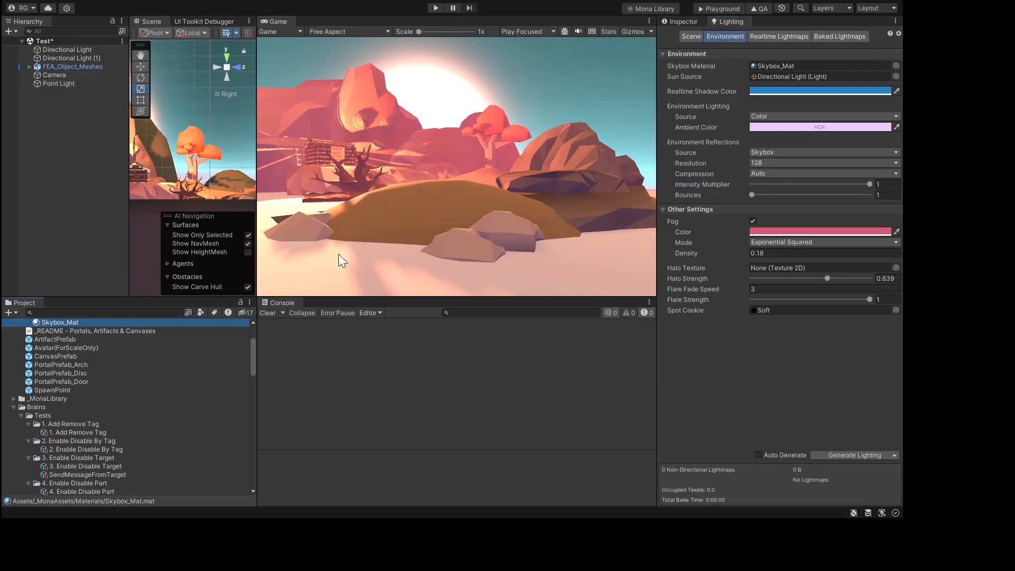
{"action": "left_click", "coordinate": [710, 36]}
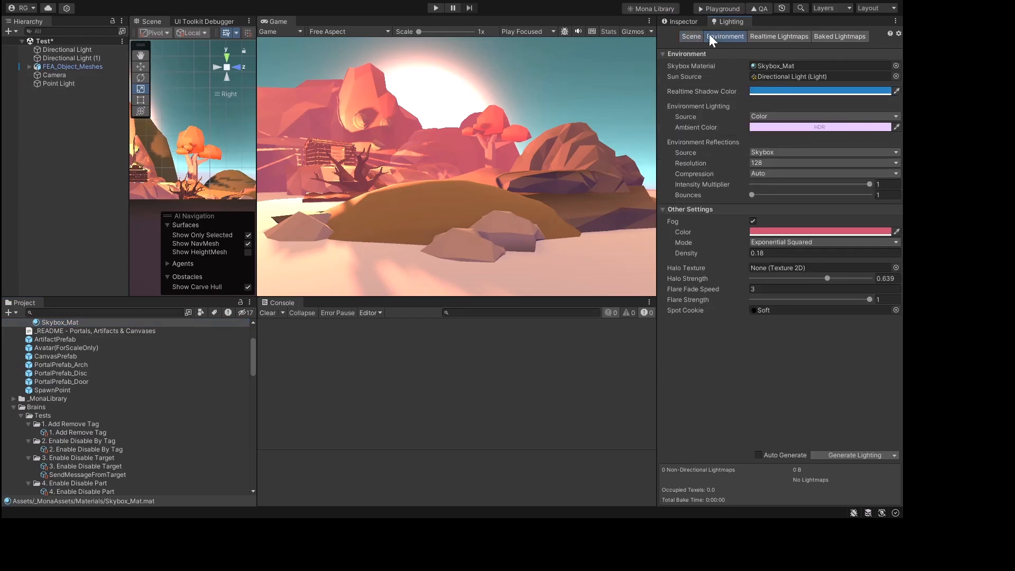
{"action": "left_click", "coordinate": [693, 22]}
{"action": "mouse_move", "coordinate": [791, 125]}
{"action": "left_mouse_down"}
{"action": "mouse_move", "coordinate": [759, 125]}
{"action": "mouse_move", "coordinate": [873, 129]}
{"action": "mouse_move", "coordinate": [776, 136]}
{"action": "mouse_move", "coordinate": [791, 128]}
{"action": "left_mouse_up"}
{"action": "left_click_drag", "start_coordinate": [777, 94], "coordinate": [811, 105]}
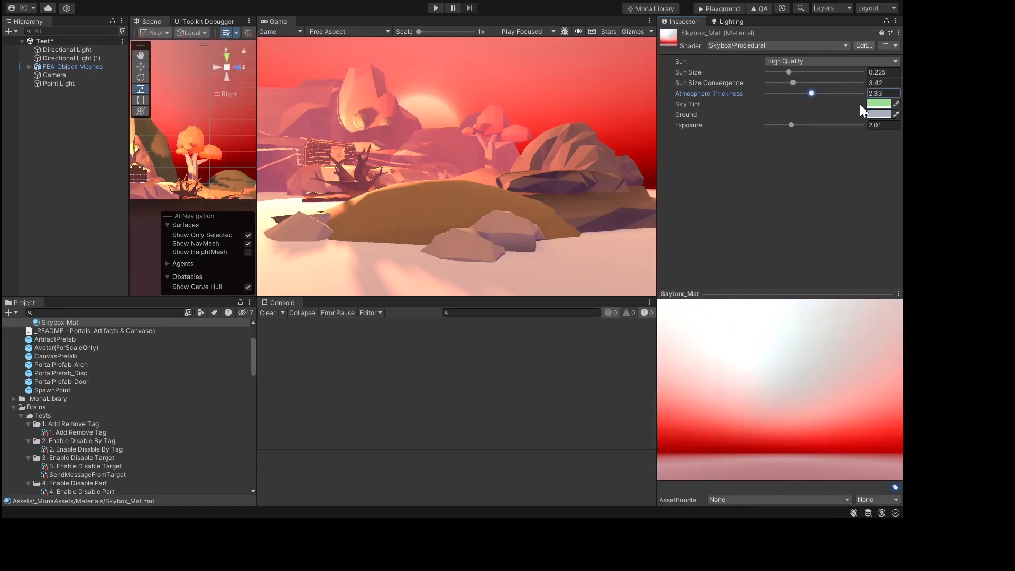
{"action": "left_click", "coordinate": [868, 105]}
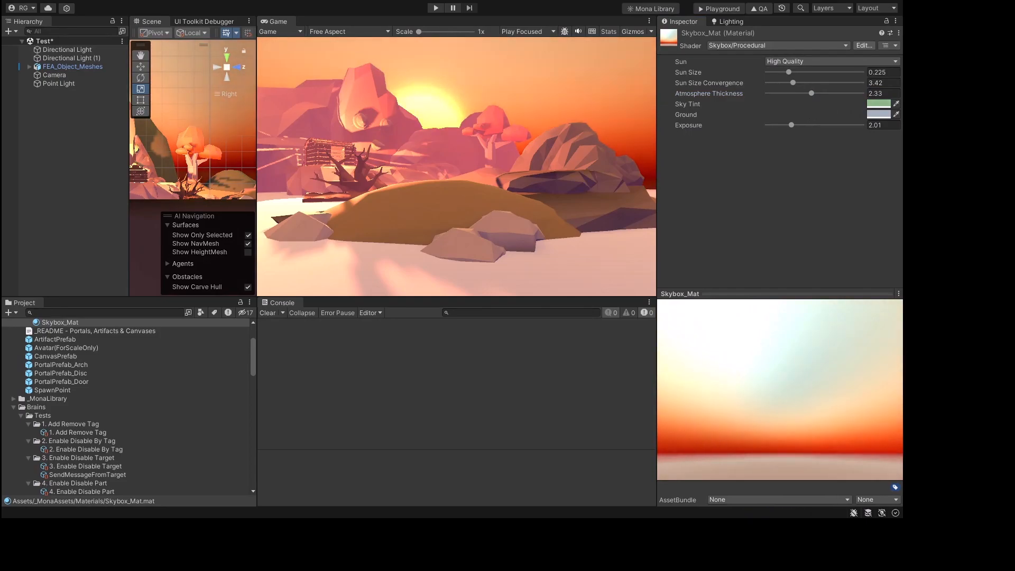
{"action": "left_click", "coordinate": [878, 104]}
Step: Widen the Scene view and examine the material settings of Mountain (6)
{"action": "left_click", "coordinate": [153, 138]}
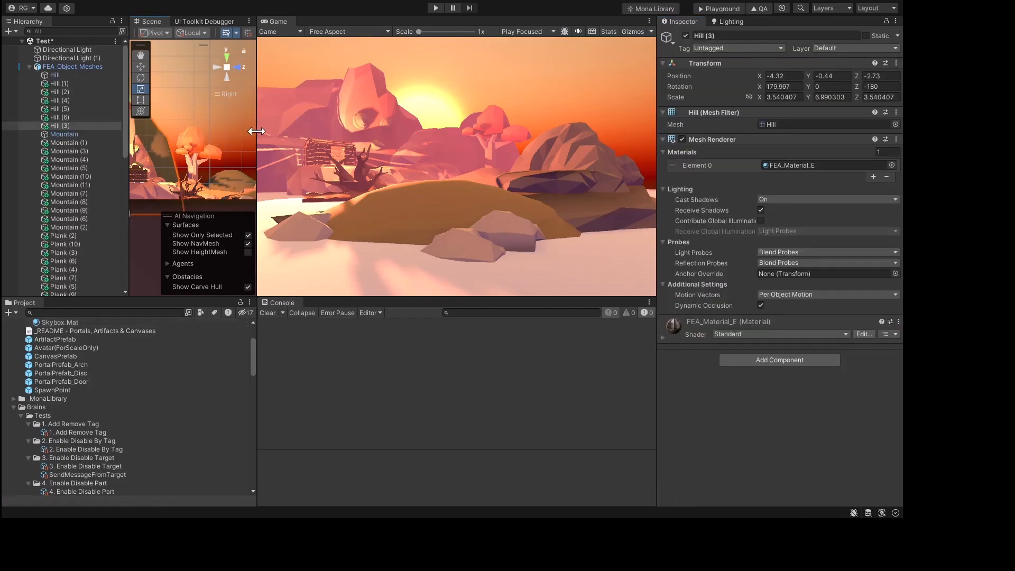
{"action": "left_click_drag", "start_coordinate": [256, 131], "coordinate": [304, 133]}
{"action": "right_click_drag", "start_coordinate": [272, 134], "coordinate": [220, 149]}
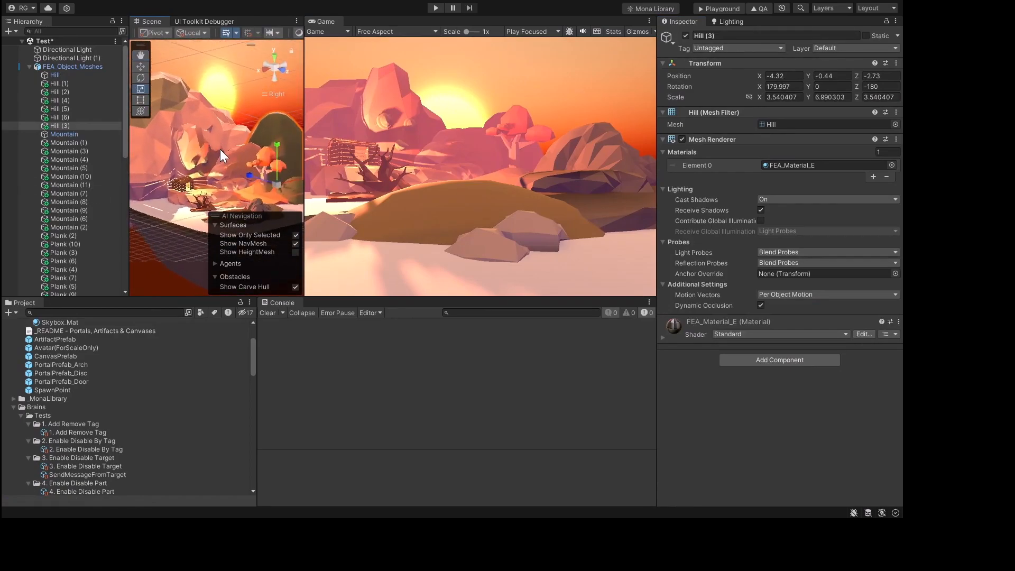
{"action": "left_click", "coordinate": [180, 111]}
{"action": "scroll", "coordinate": [784, 381], "scroll_direction": "down", "scroll_amount": 5}
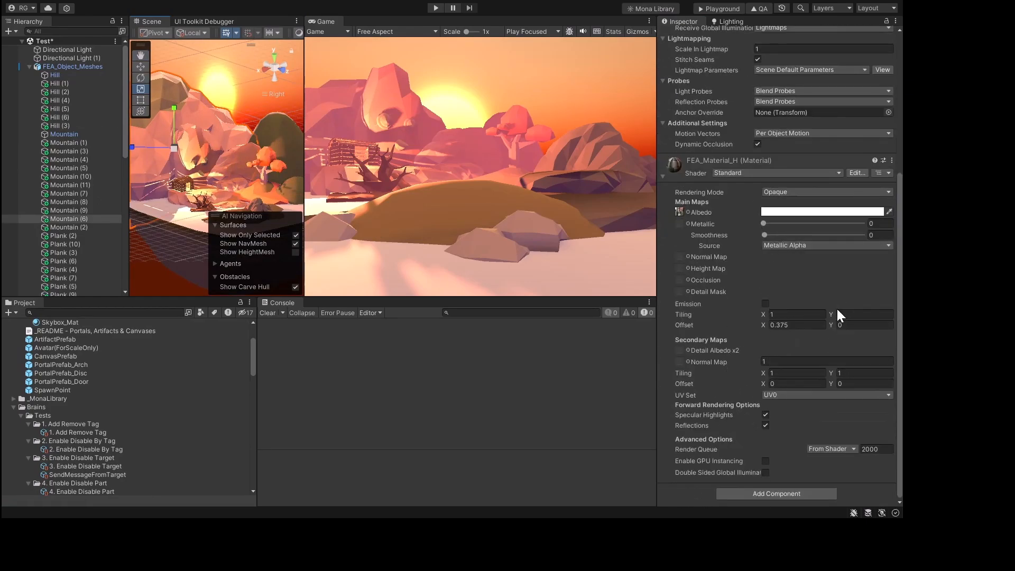
{"action": "scroll", "coordinate": [837, 315], "scroll_direction": "up", "scroll_amount": 5}
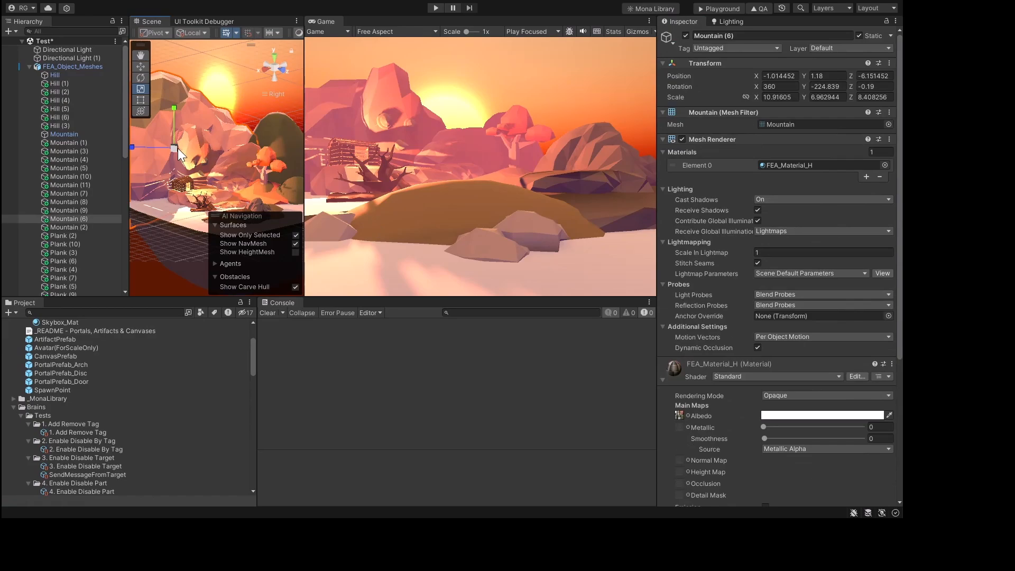
Step: Change the environment's fog color to burnt orange
{"action": "left_click", "coordinate": [735, 21]}
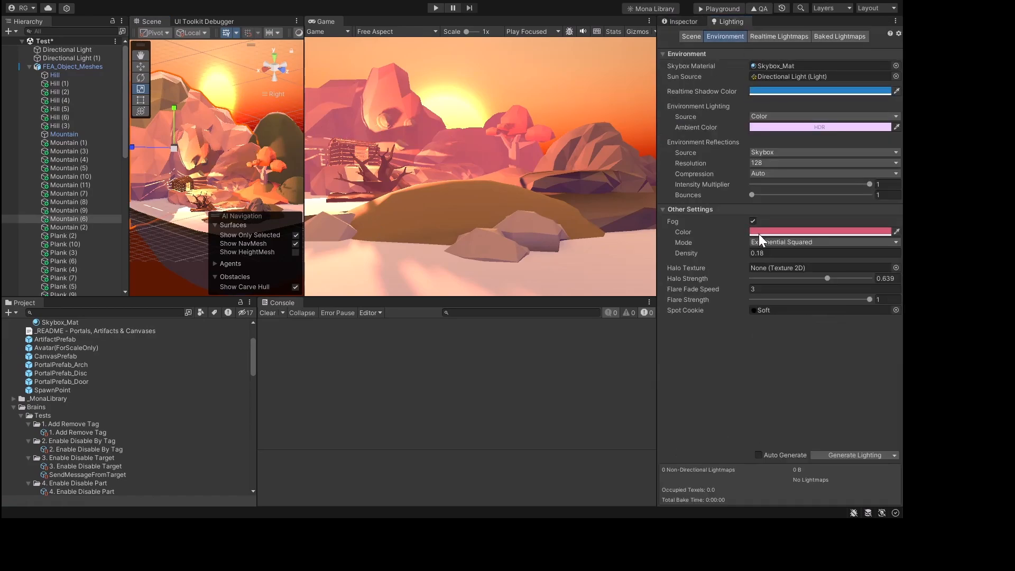
{"action": "left_click", "coordinate": [689, 37]}
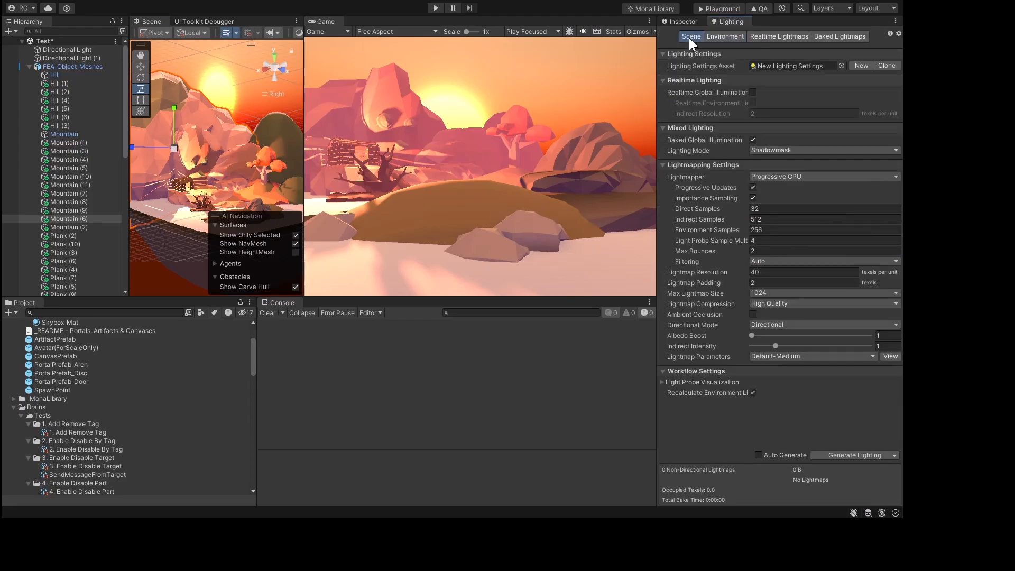
{"action": "left_click", "coordinate": [739, 35]}
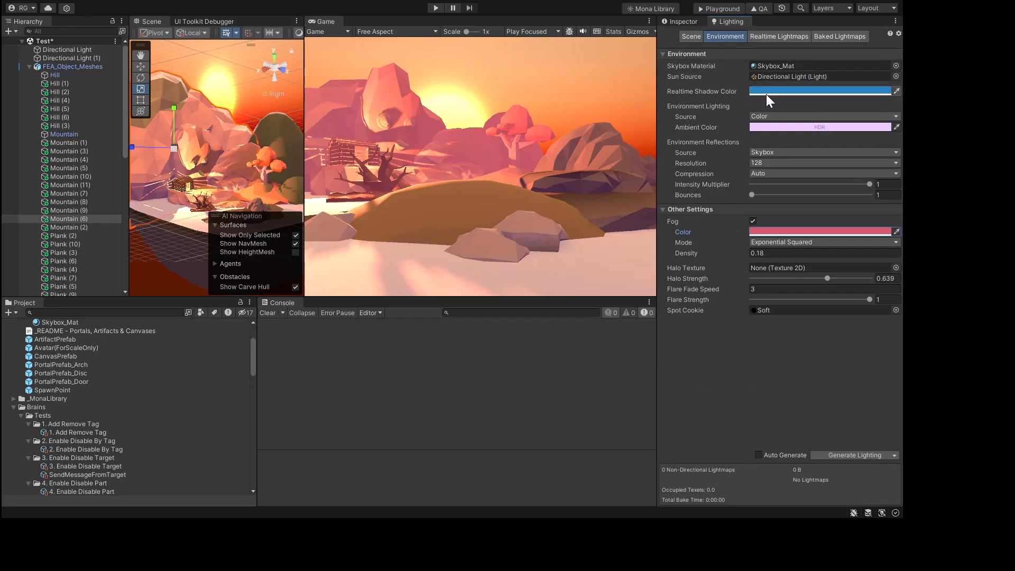
{"action": "left_click", "coordinate": [768, 127]}
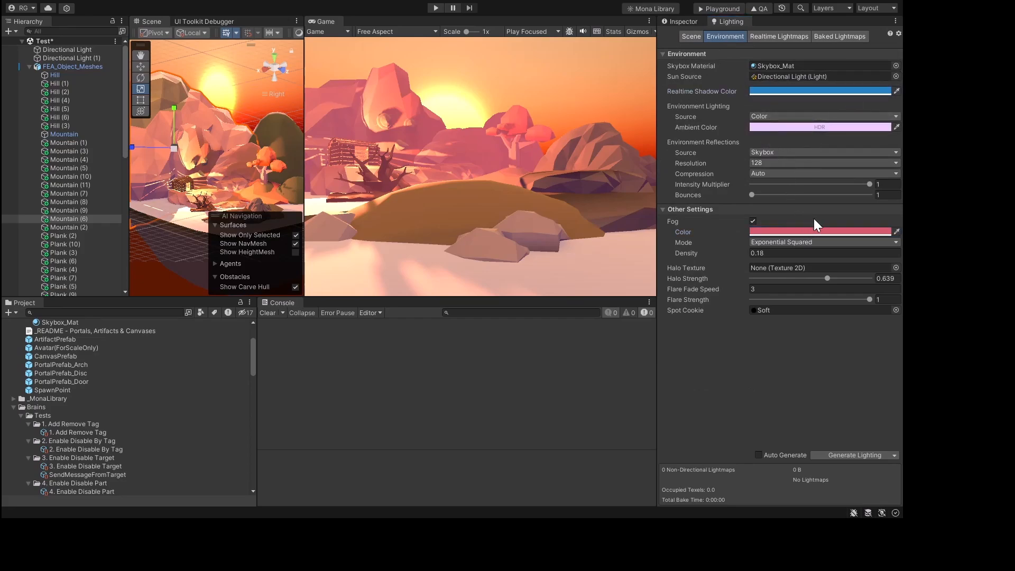
{"action": "left_click_drag", "start_coordinate": [814, 218], "coordinate": [819, 159]}
{"action": "mouse_move", "coordinate": [816, 309]}
{"action": "left_mouse_down"}
{"action": "mouse_move", "coordinate": [841, 345]}
{"action": "mouse_move", "coordinate": [822, 312]}
{"action": "mouse_move", "coordinate": [868, 290]}
{"action": "mouse_move", "coordinate": [828, 311]}
{"action": "left_mouse_up"}
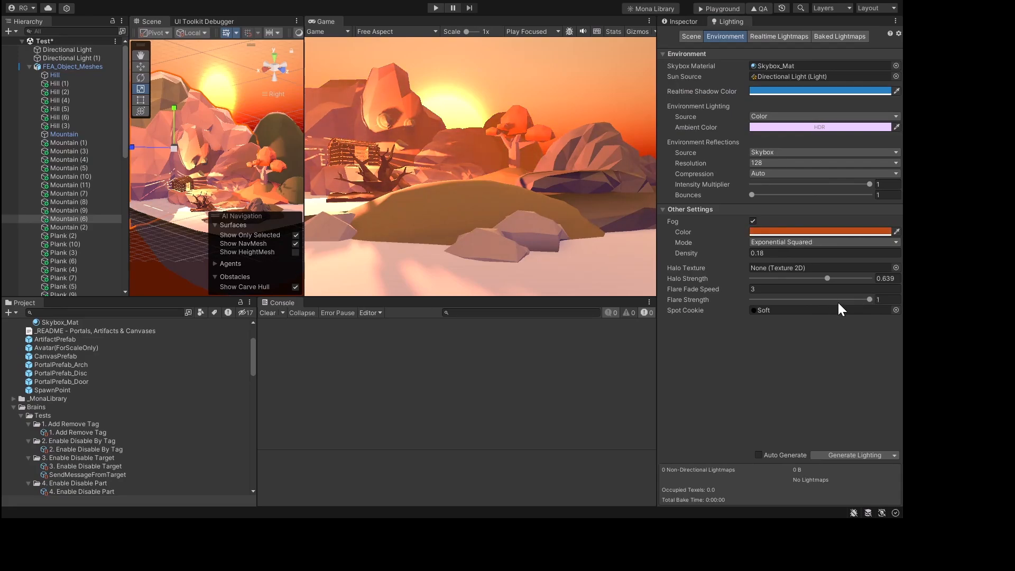
{"action": "mouse_move", "coordinate": [862, 298]}
{"action": "left_mouse_down"}
{"action": "mouse_move", "coordinate": [863, 309]}
{"action": "mouse_move", "coordinate": [866, 296]}
{"action": "left_mouse_up"}
Step: Lower Directional Light (1)'s intensity to 0.75 after trying 0, and rotate the light to about -166, 230, -2
{"action": "left_click", "coordinate": [669, 20]}
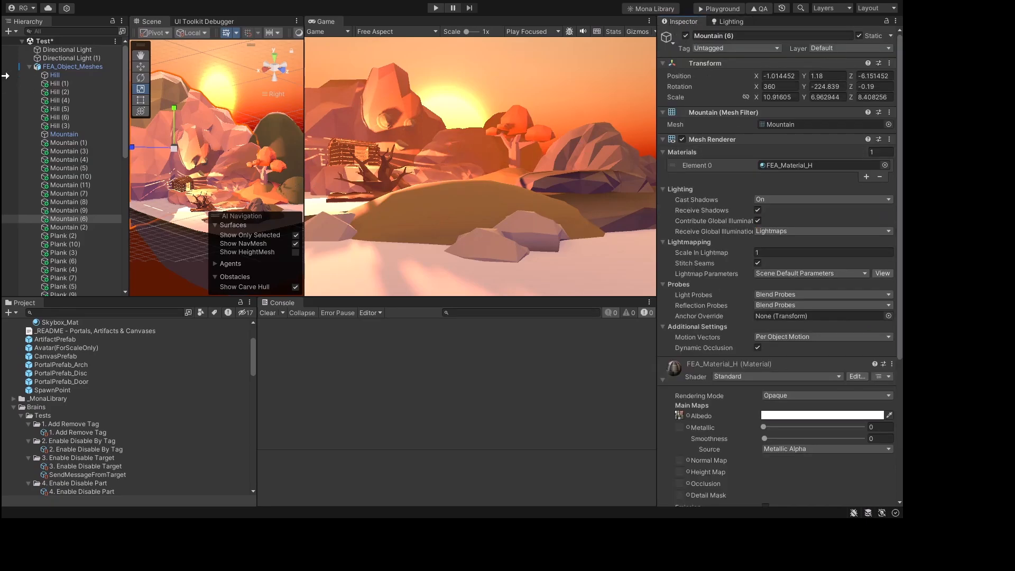
{"action": "left_click", "coordinate": [43, 58]}
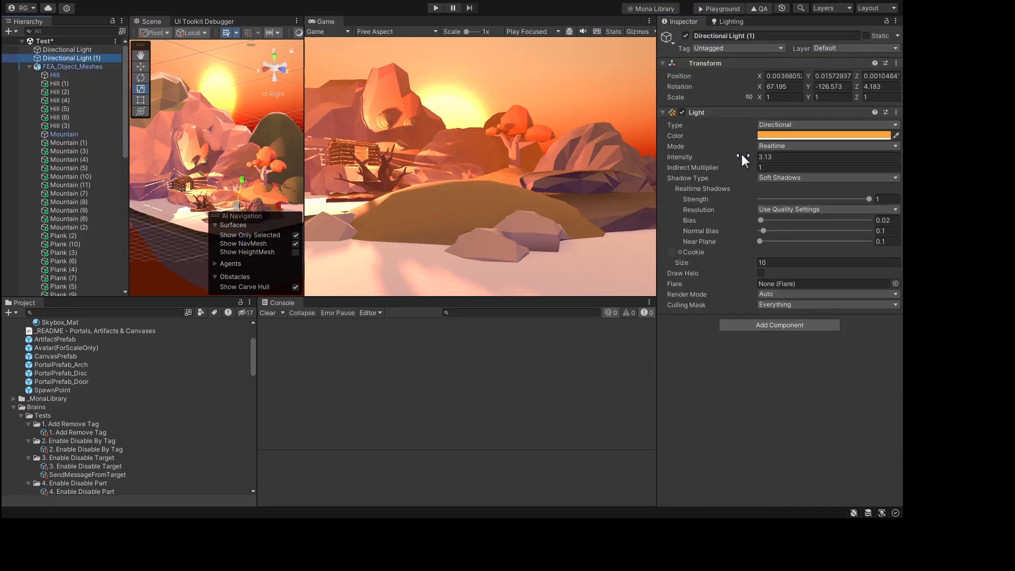
{"action": "left_click_drag", "start_coordinate": [742, 155], "coordinate": [730, 157]}
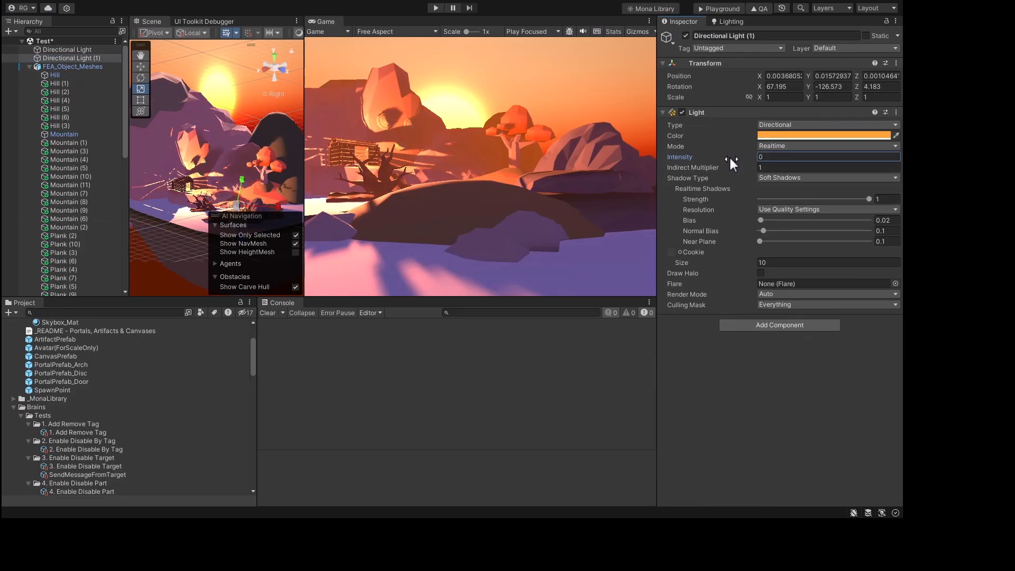
{"action": "left_click_drag", "start_coordinate": [728, 155], "coordinate": [662, 164]}
{"action": "mouse_move", "coordinate": [740, 155]}
{"action": "left_mouse_down"}
{"action": "mouse_move", "coordinate": [801, 155]}
{"action": "mouse_move", "coordinate": [751, 156]}
{"action": "left_mouse_up"}
{"action": "scroll", "coordinate": [195, 128], "scroll_direction": "down", "scroll_amount": 3}
{"action": "key", "text": "e"}
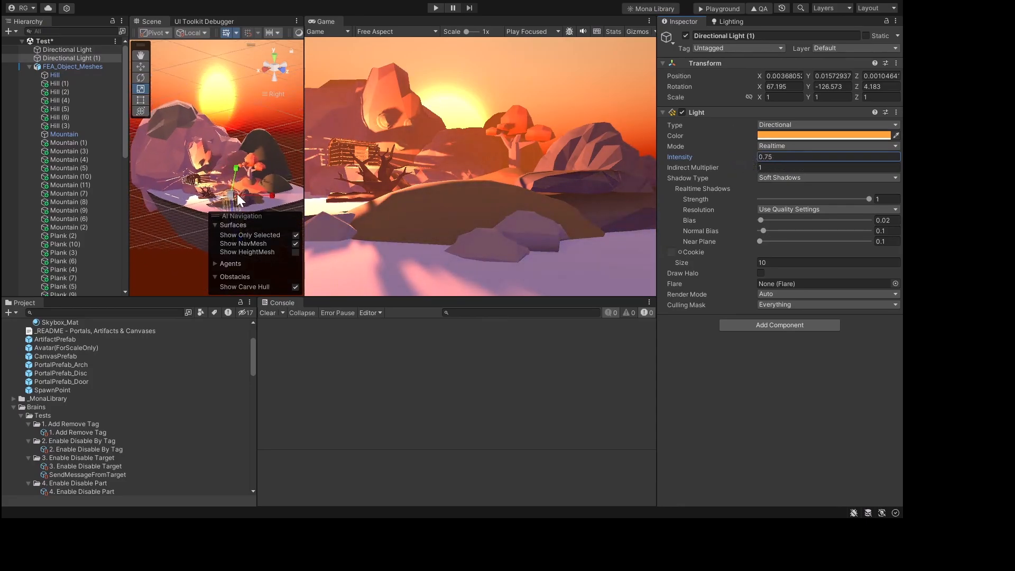
{"action": "left_click_drag", "start_coordinate": [223, 169], "coordinate": [295, 33]}
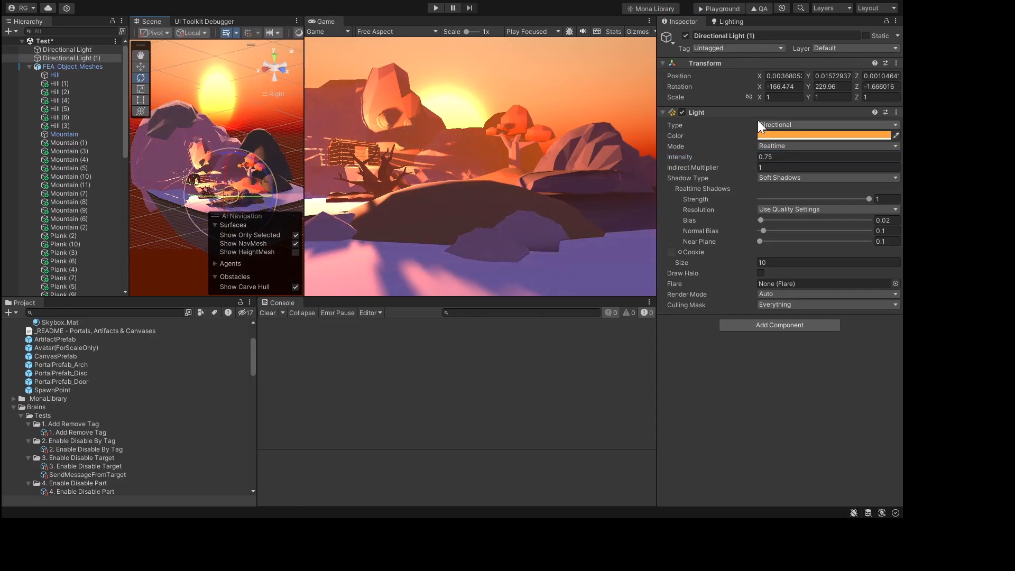
Step: Try an intensity of 0 on Directional Light (1) and undo the change
{"action": "left_click_drag", "start_coordinate": [714, 155], "coordinate": [802, 159]}
{"action": "left_click_drag", "start_coordinate": [715, 167], "coordinate": [639, 172]}
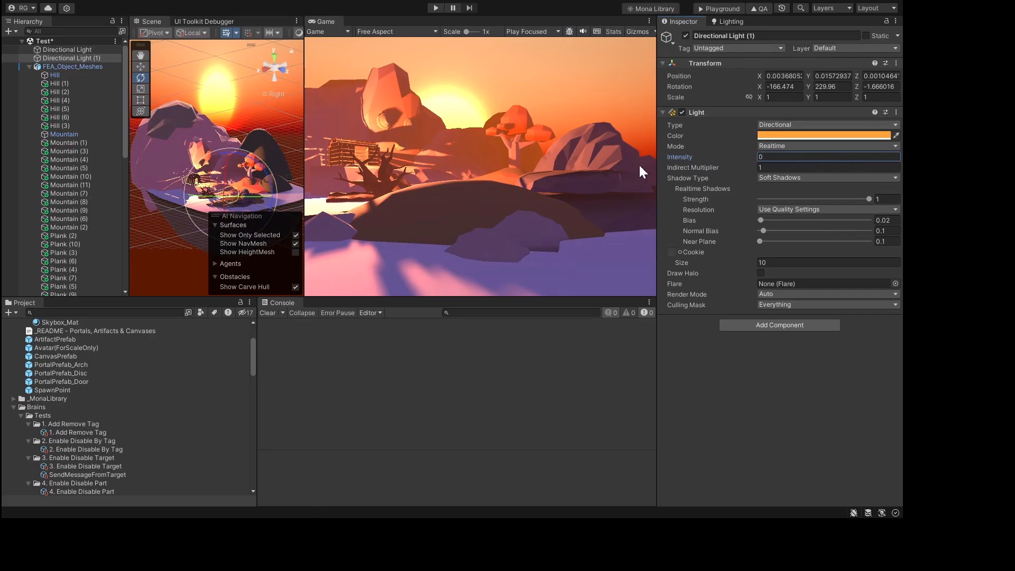
{"action": "key", "text": "ctrl+z"}
Step: Rotate Directional Light (1) to about -311, 48, -182 and raise its intensity to 3.5
{"action": "left_click_drag", "start_coordinate": [224, 181], "coordinate": [214, 296]}
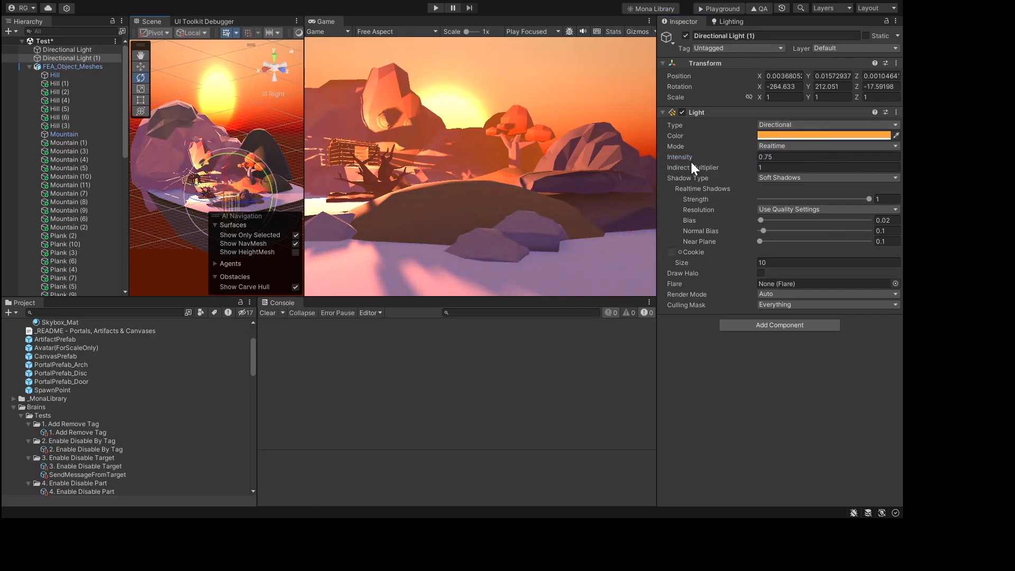
{"action": "left_click_drag", "start_coordinate": [690, 158], "coordinate": [748, 161]}
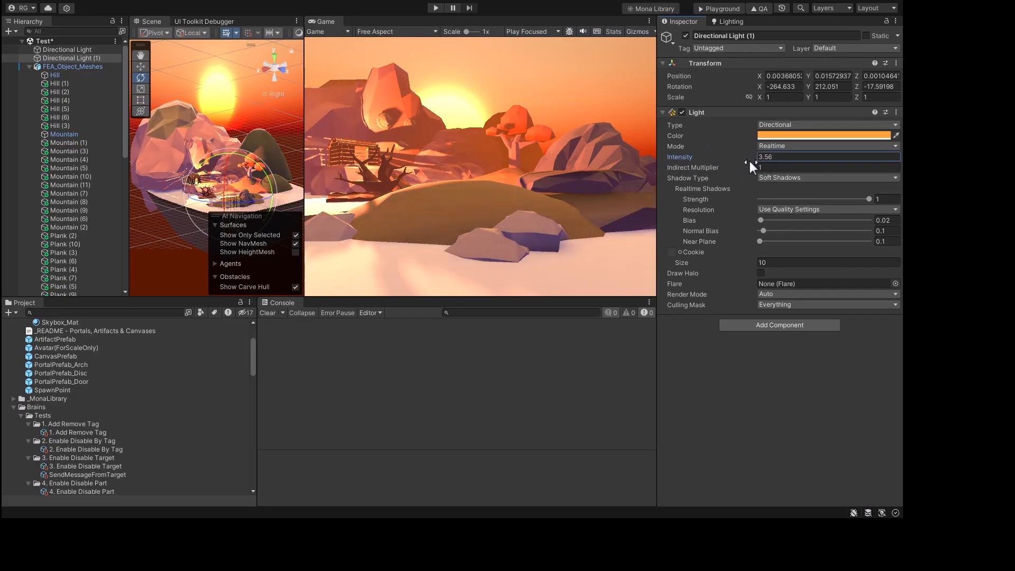
{"action": "left_click_drag", "start_coordinate": [231, 169], "coordinate": [246, 132]}
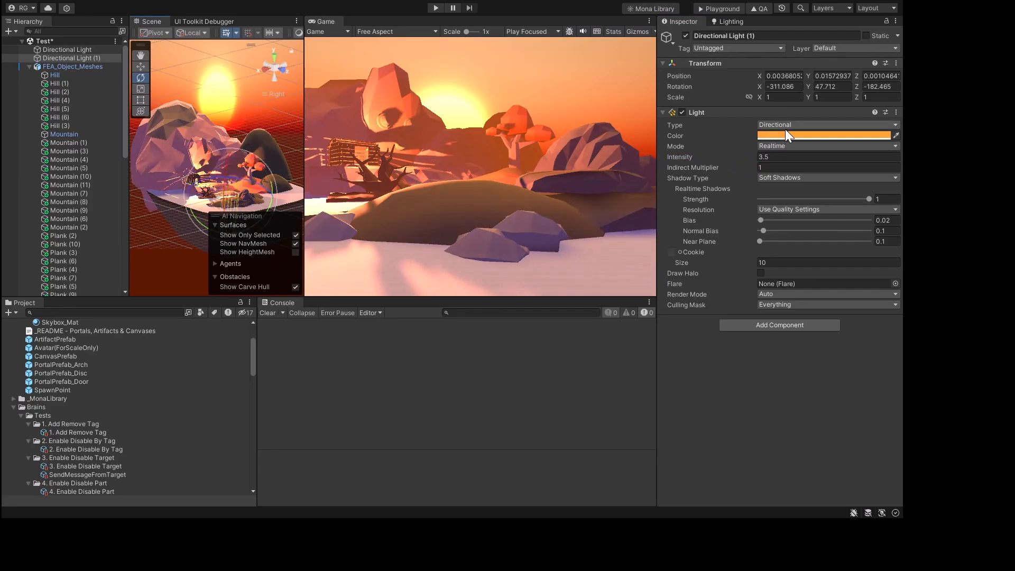
Step: Change Directional Light (1)'s color to bright blue and rotate the light to about -314, 47, -172
{"action": "left_click_drag", "start_coordinate": [889, 219], "coordinate": [778, 259]}
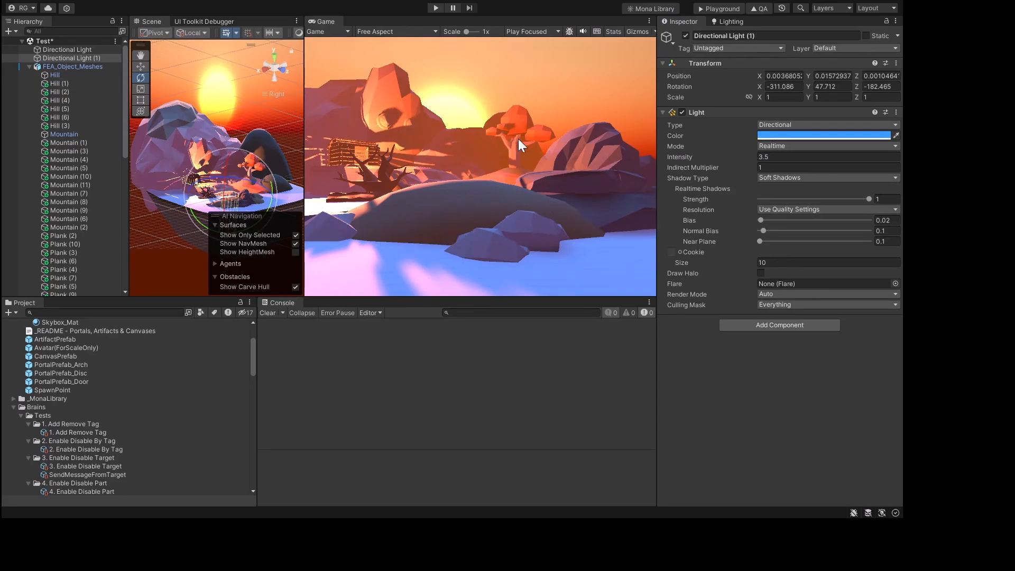
{"action": "left_click", "coordinate": [895, 135]}
{"action": "mouse_move", "coordinate": [303, 106]}
{"action": "left_mouse_down"}
{"action": "mouse_move", "coordinate": [150, 120]}
{"action": "mouse_move", "coordinate": [292, 114]}
{"action": "left_mouse_up"}
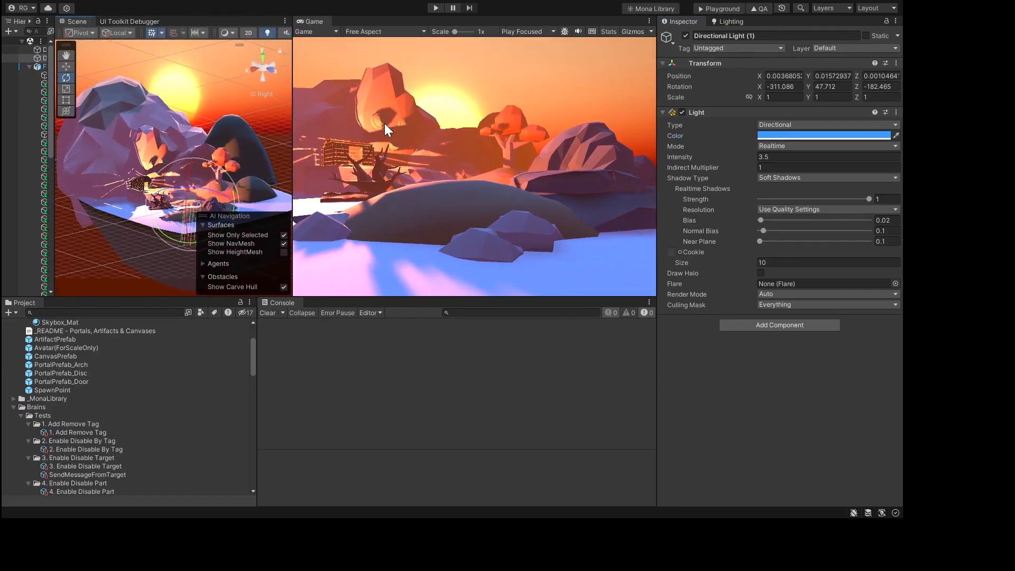
{"action": "mouse_move", "coordinate": [197, 188]}
{"action": "left_mouse_down"}
{"action": "mouse_move", "coordinate": [227, 195]}
{"action": "mouse_move", "coordinate": [205, 191]}
{"action": "left_mouse_up"}
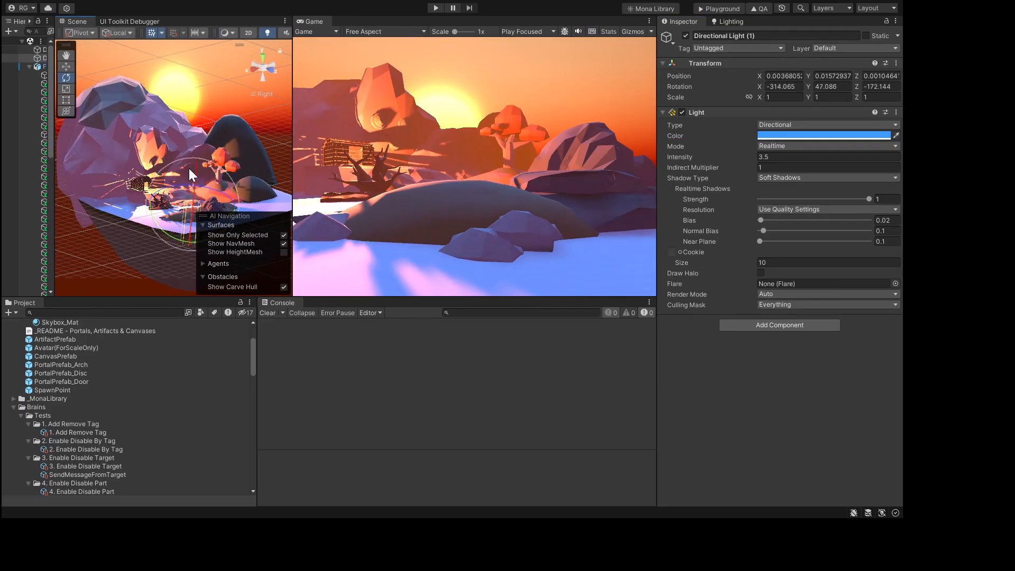
Step: Move Tree (1) up the rock face to position 1.052, 1.826, -2.487
{"action": "left_click", "coordinate": [150, 163]}
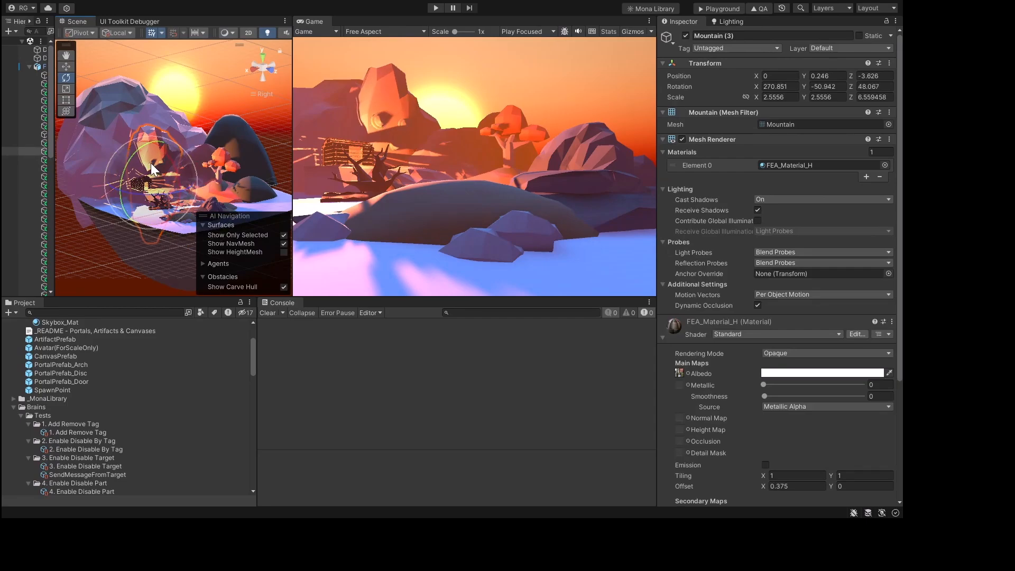
{"action": "key", "text": "ctrl+z"}
{"action": "scroll", "coordinate": [150, 163], "scroll_direction": "up", "scroll_amount": 5}
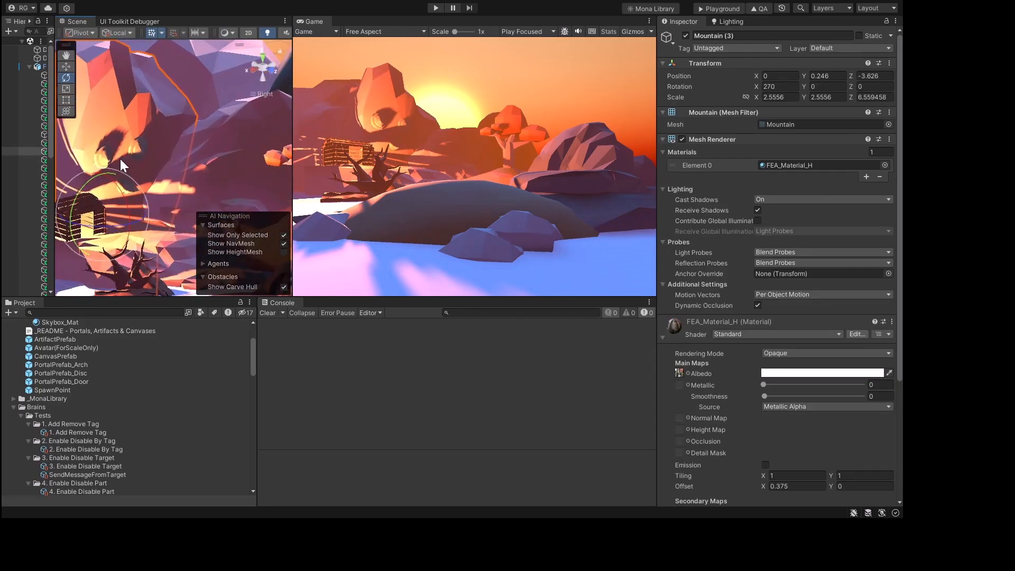
{"action": "left_click", "coordinate": [106, 156]}
{"action": "key", "text": "w"}
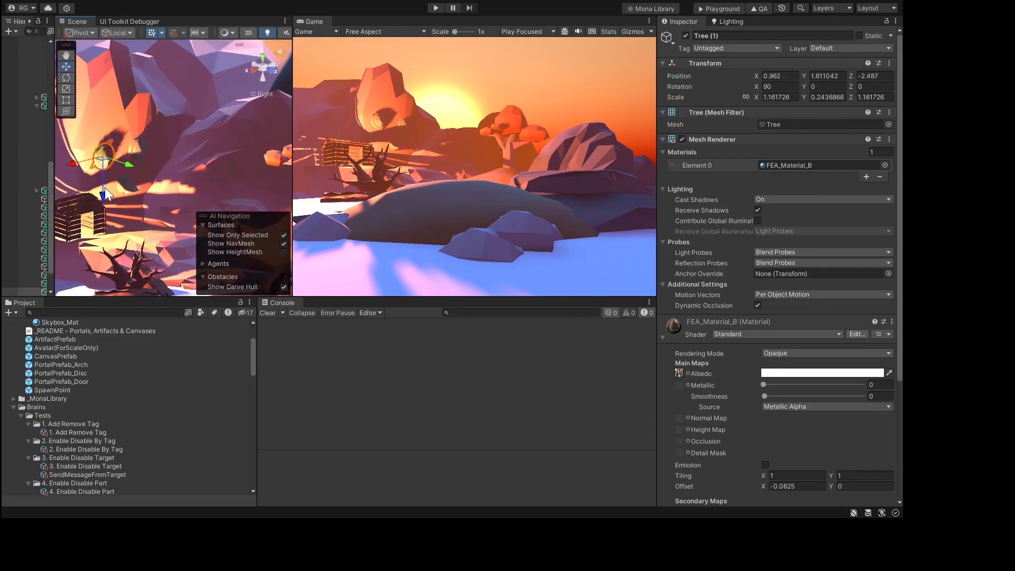
{"action": "left_click_drag", "start_coordinate": [106, 194], "coordinate": [69, 150]}
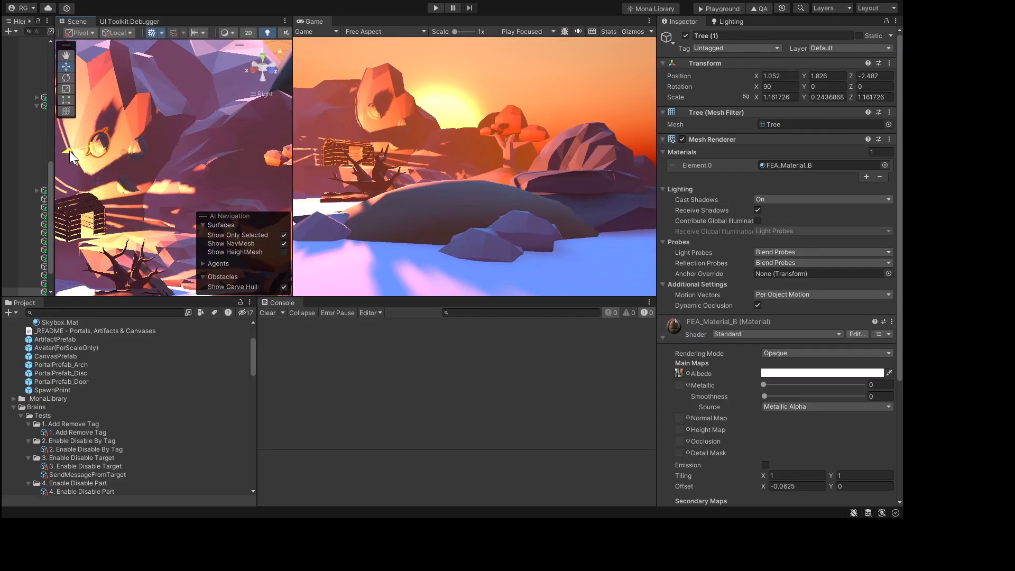
Step: Move Tree (2) to 0.563, 1.906, -2.445 and Tree (3) to about 0.815, 1.623, -2.75 on the rock face
{"action": "left_click", "coordinate": [136, 148]}
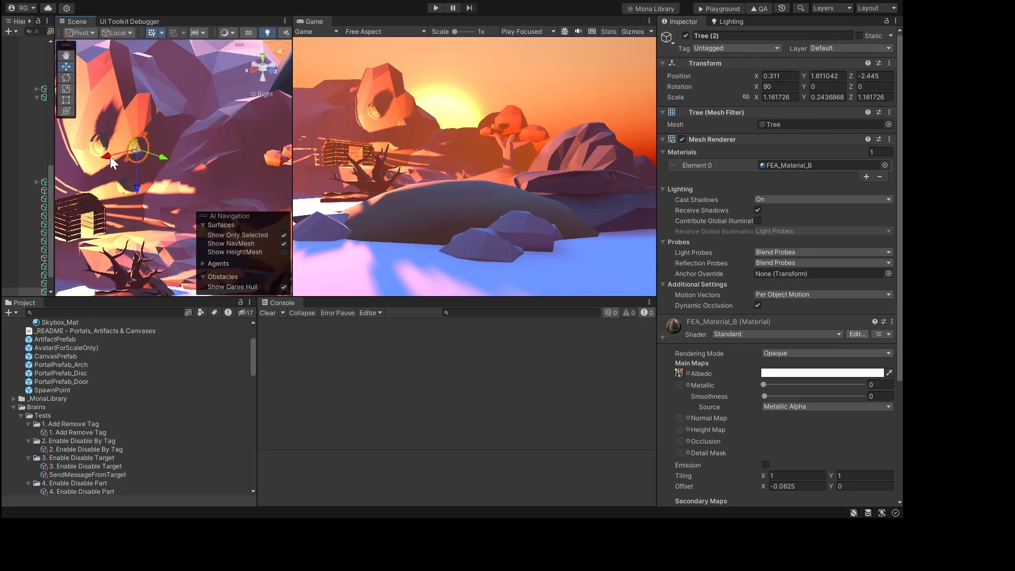
{"action": "mouse_move", "coordinate": [110, 157]}
{"action": "left_mouse_down"}
{"action": "mouse_move", "coordinate": [100, 158]}
{"action": "mouse_move", "coordinate": [122, 178]}
{"action": "mouse_move", "coordinate": [121, 166]}
{"action": "left_mouse_up"}
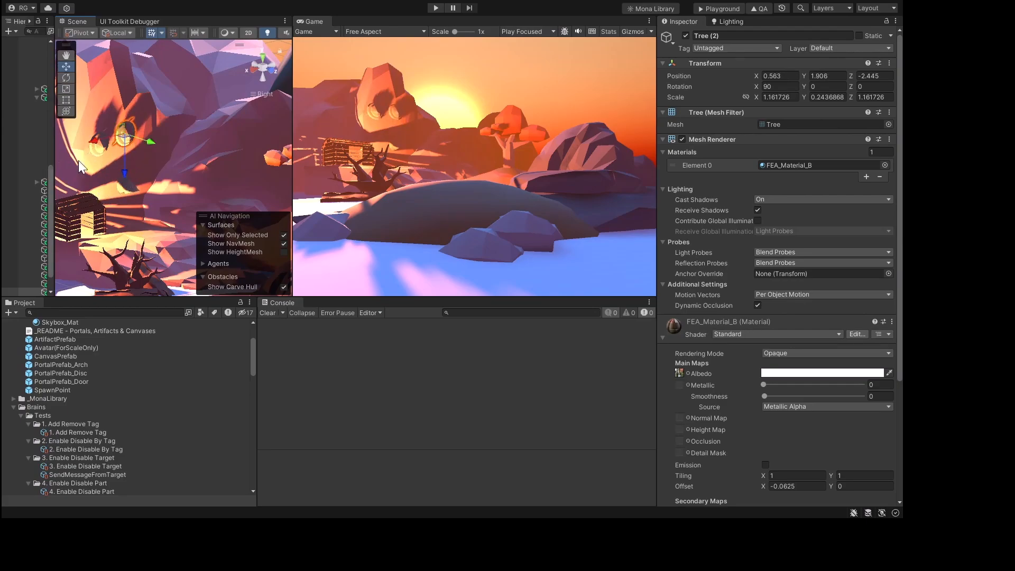
{"action": "left_click", "coordinate": [132, 188]}
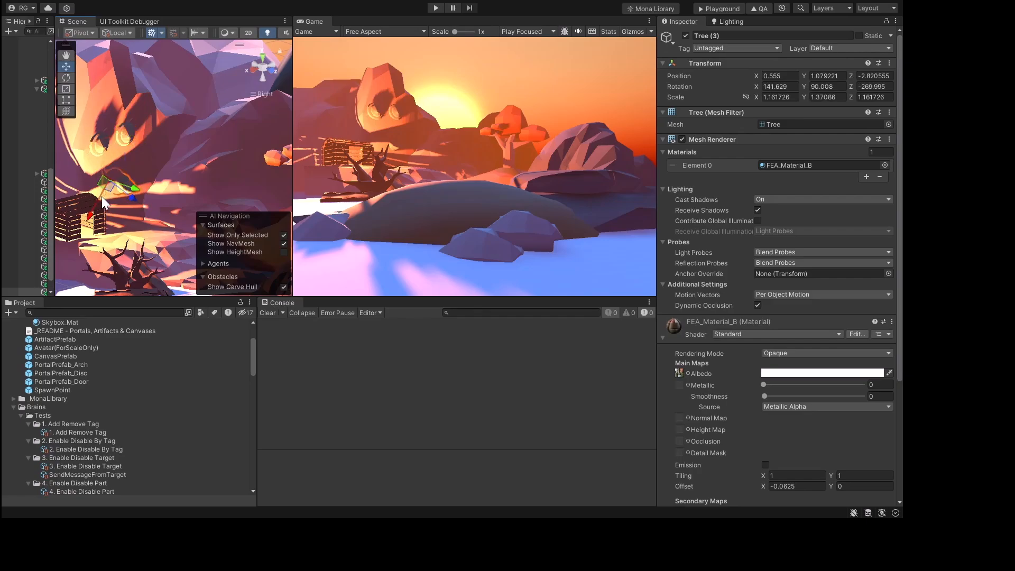
{"action": "left_click_drag", "start_coordinate": [92, 214], "coordinate": [120, 166]}
Step: Shrink Tree (1) to a scale of about 0.72, 0.151, 0.72 and move it to 1.093, 1.91, -2.528
{"action": "left_click", "coordinate": [98, 142]}
{"action": "key", "text": "r"}
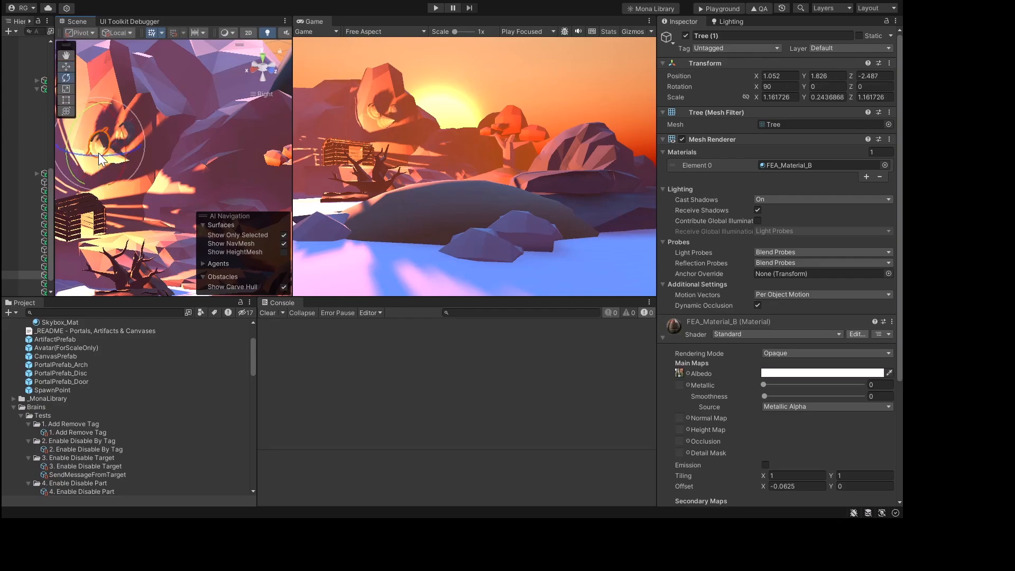
{"action": "left_click_drag", "start_coordinate": [99, 147], "coordinate": [68, 145]}
{"action": "key", "text": "w"}
{"action": "key", "text": "f"}
{"action": "left_click_drag", "start_coordinate": [150, 136], "coordinate": [102, 148], "text": "alt"}
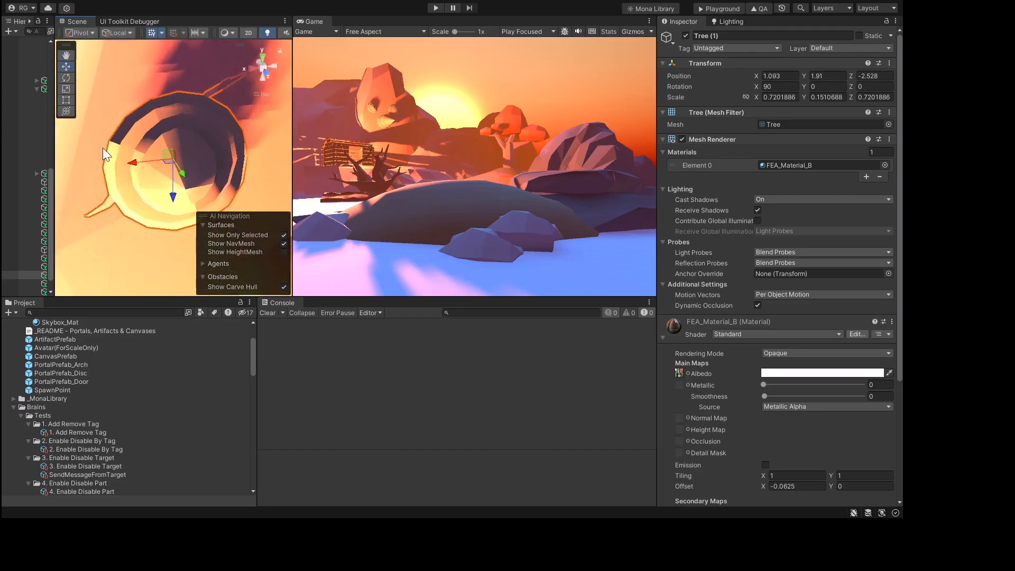
Step: Rotate Tree (1) to about 239.4 on X and stretch its Y scale to about 0.97
{"action": "scroll", "coordinate": [172, 127], "scroll_direction": "down", "scroll_amount": 8}
{"action": "middle_click_drag", "start_coordinate": [217, 162], "coordinate": [147, 130]}
{"action": "key", "text": "e"}
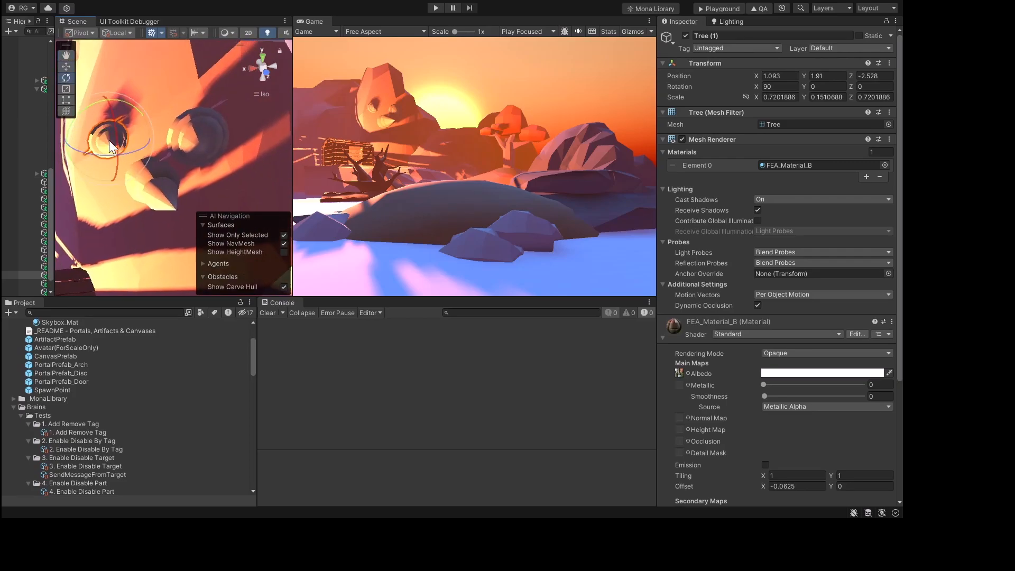
{"action": "left_click_drag", "start_coordinate": [116, 126], "coordinate": [113, 276]}
{"action": "key", "text": "r"}
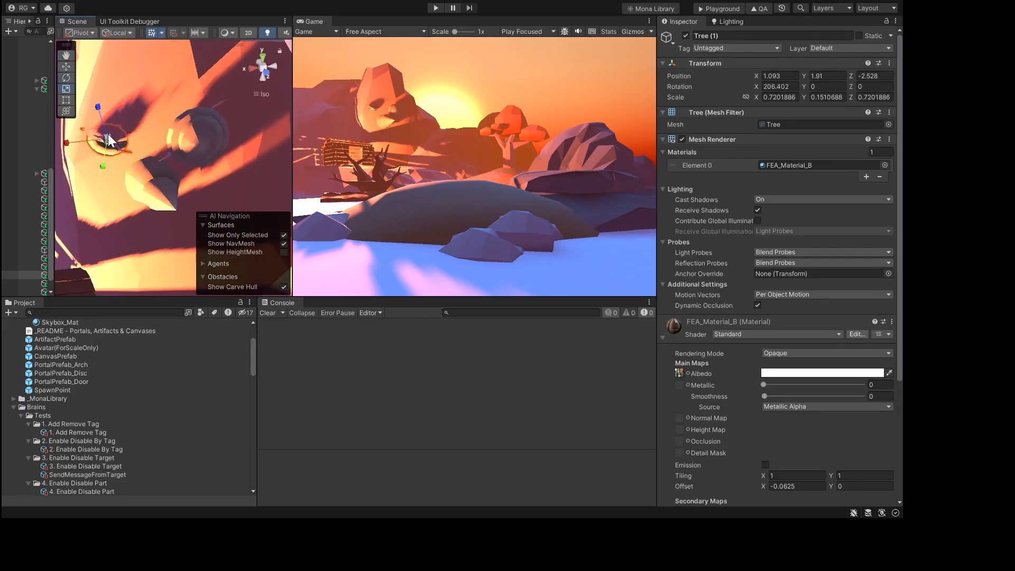
{"action": "left_click_drag", "start_coordinate": [107, 134], "coordinate": [75, 315]}
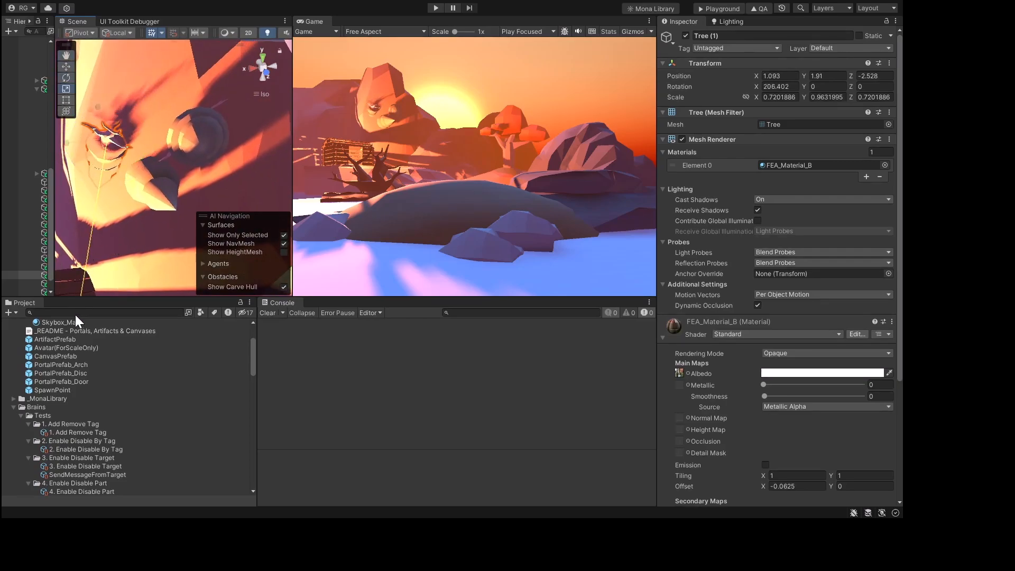
{"action": "key", "text": "w"}
{"action": "key", "text": "e"}
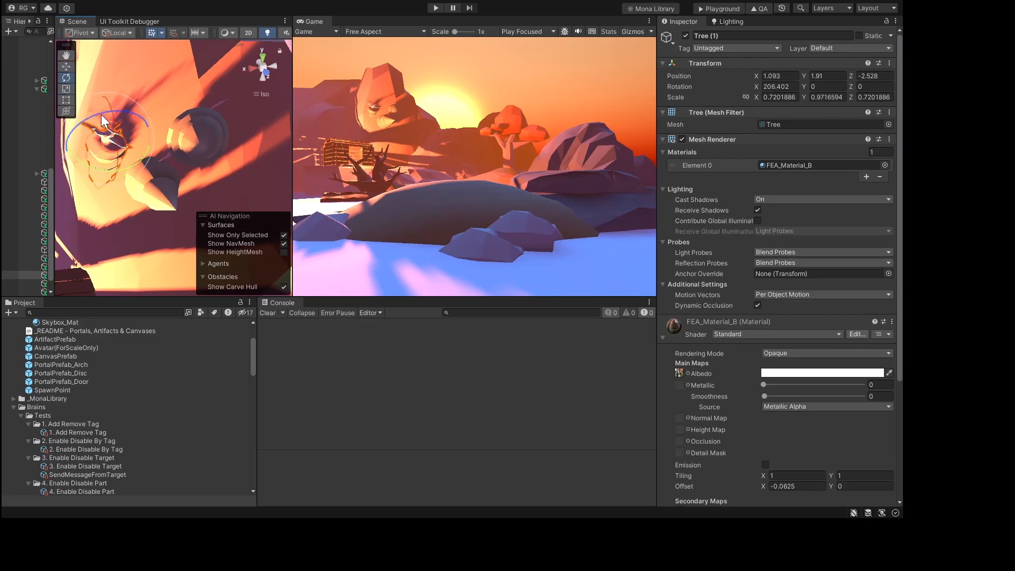
{"action": "left_click_drag", "start_coordinate": [115, 126], "coordinate": [122, 167]}
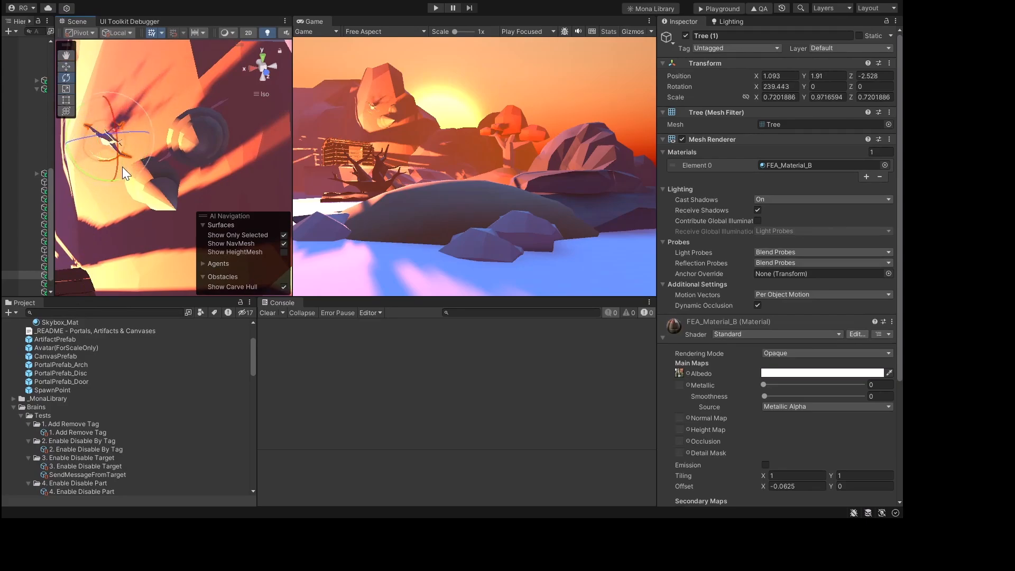
Step: Stretch Tree (2) to a Y scale of about 3.02 and rotate it to about 251.7 on X
{"action": "left_click", "coordinate": [194, 137]}
{"action": "key", "text": "r"}
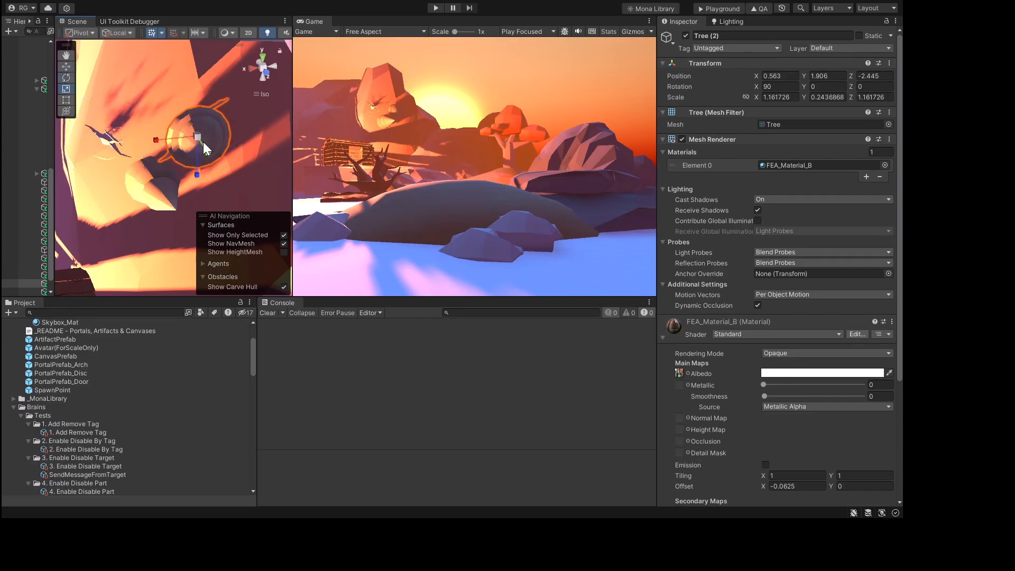
{"action": "left_click_drag", "start_coordinate": [203, 142], "coordinate": [233, 356]}
{"action": "key", "text": "e"}
{"action": "key", "text": "w"}
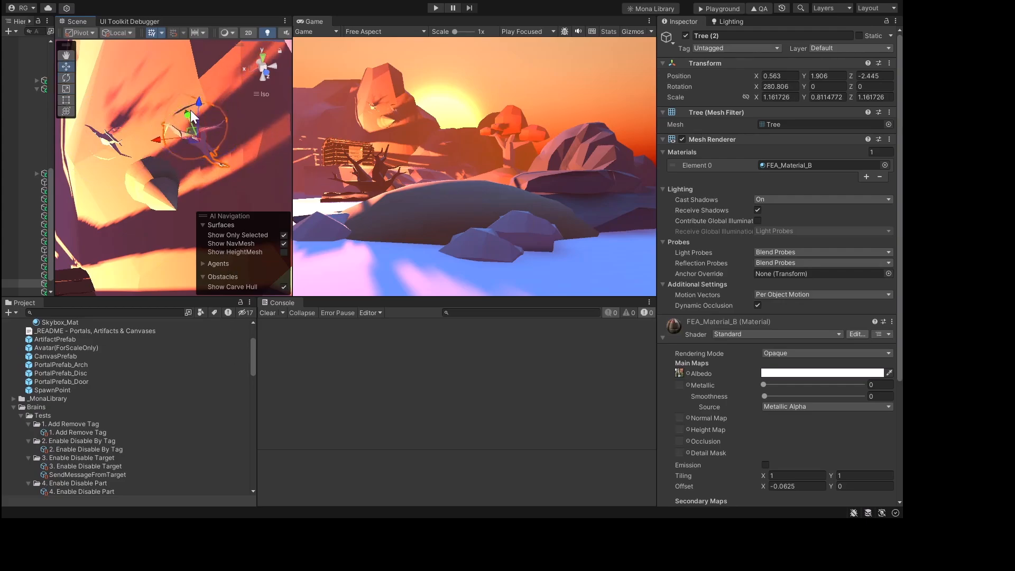
{"action": "key", "text": "r"}
{"action": "left_click_drag", "start_coordinate": [188, 113], "coordinate": [157, 51]}
{"action": "key", "text": "w"}
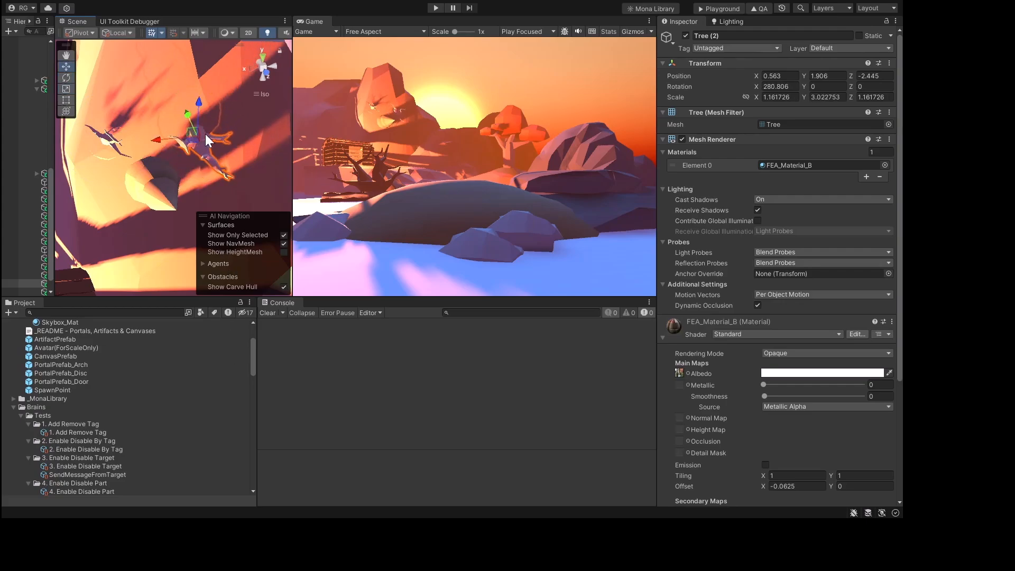
{"action": "key", "text": "e"}
{"action": "left_click_drag", "start_coordinate": [201, 120], "coordinate": [202, 93]}
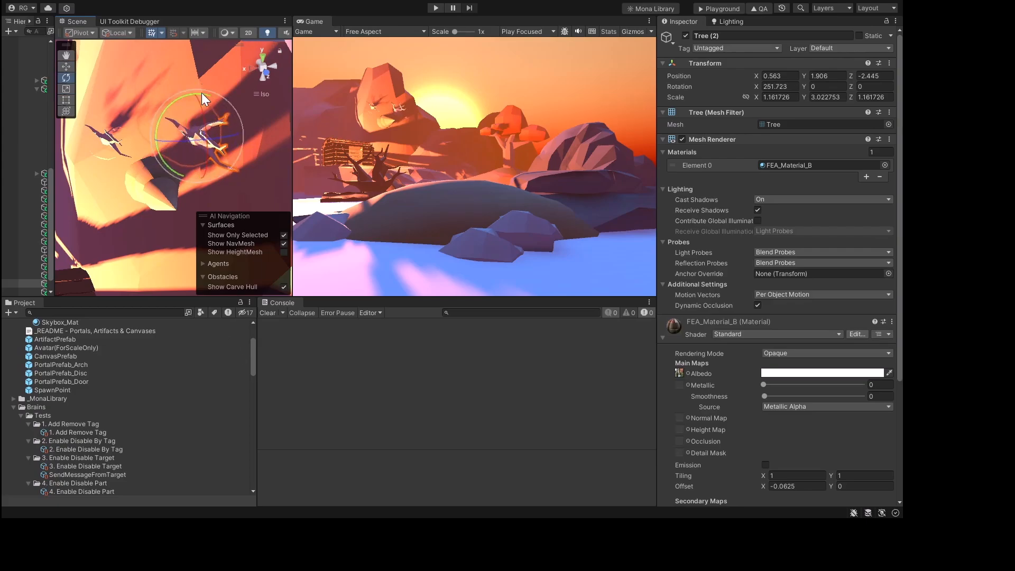
Step: Move Tree (2) to 0.723, 1.978, -2.469 and reduce its scale to about 0.997, 2.595, 0.997
{"action": "key", "text": "w"}
{"action": "left_click_drag", "start_coordinate": [192, 130], "coordinate": [166, 128]}
{"action": "key", "text": "r"}
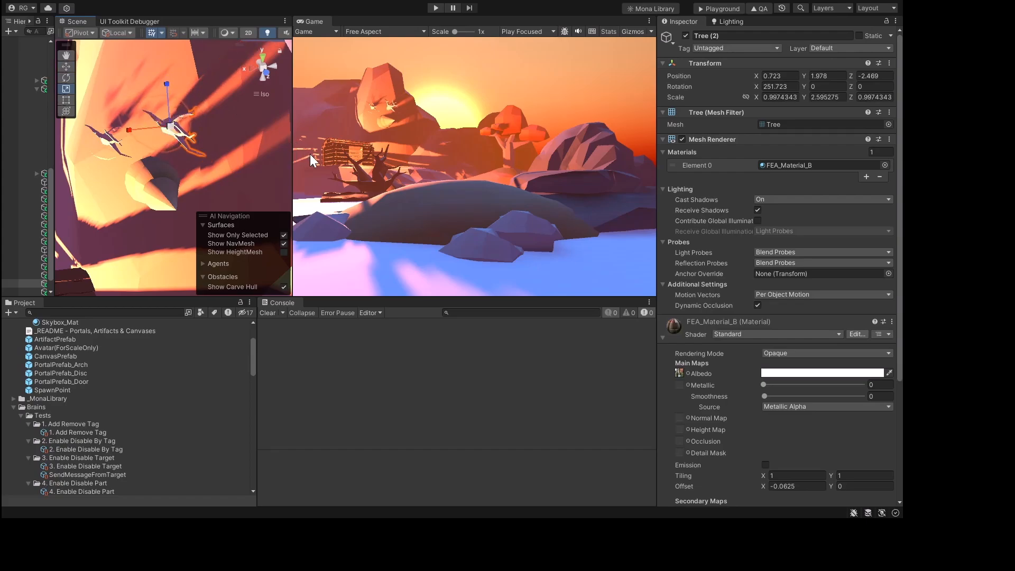
{"action": "left_click", "coordinate": [382, 123]}
Step: Move Tree (3) below the other two trees on the rock face, to position 0.857, 1.741, -2.541
{"action": "left_click", "coordinate": [157, 195]}
{"action": "key", "text": "w"}
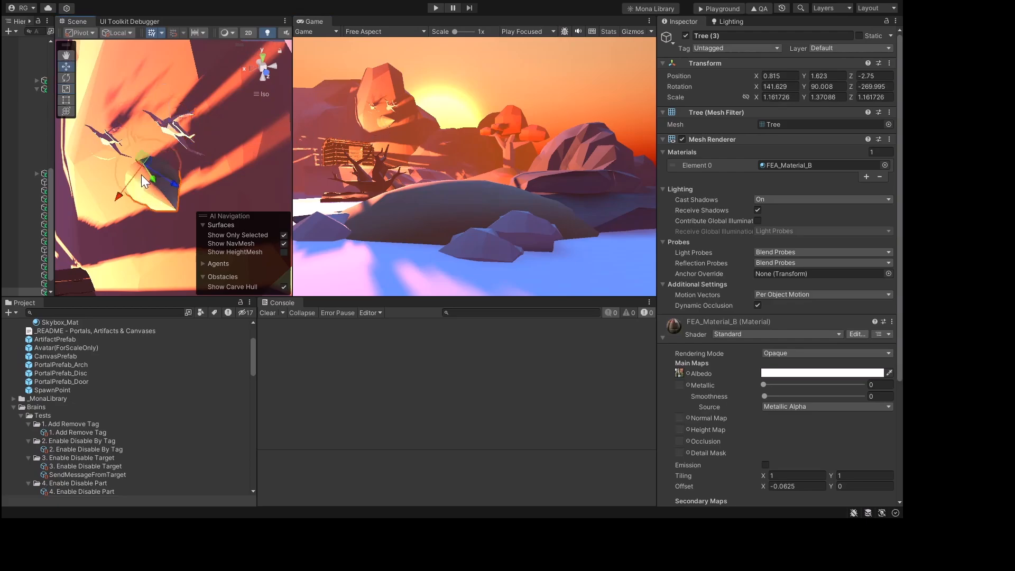
{"action": "left_click_drag", "start_coordinate": [172, 180], "coordinate": [112, 180]}
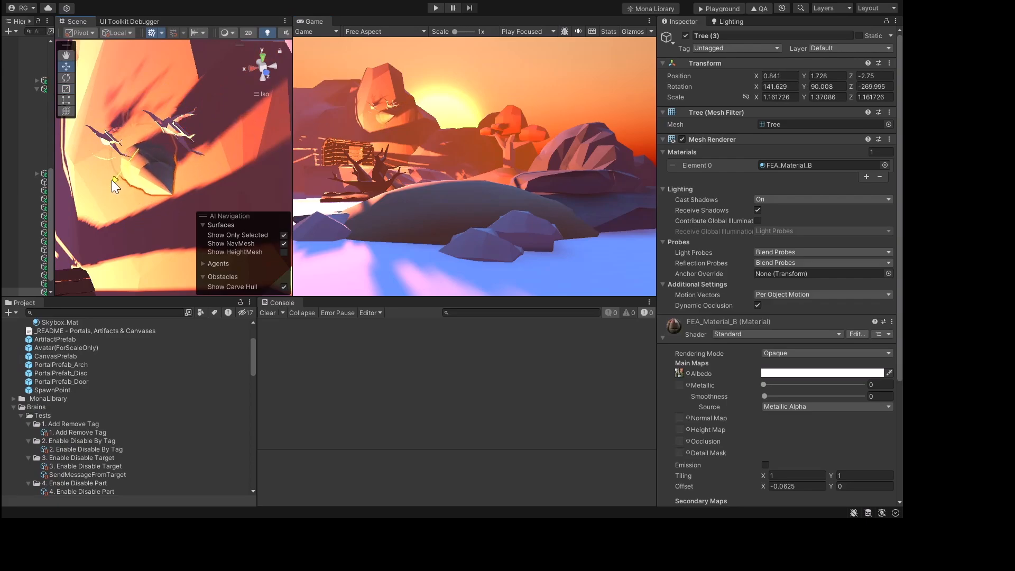
{"action": "left_click_drag", "start_coordinate": [170, 169], "coordinate": [167, 167]}
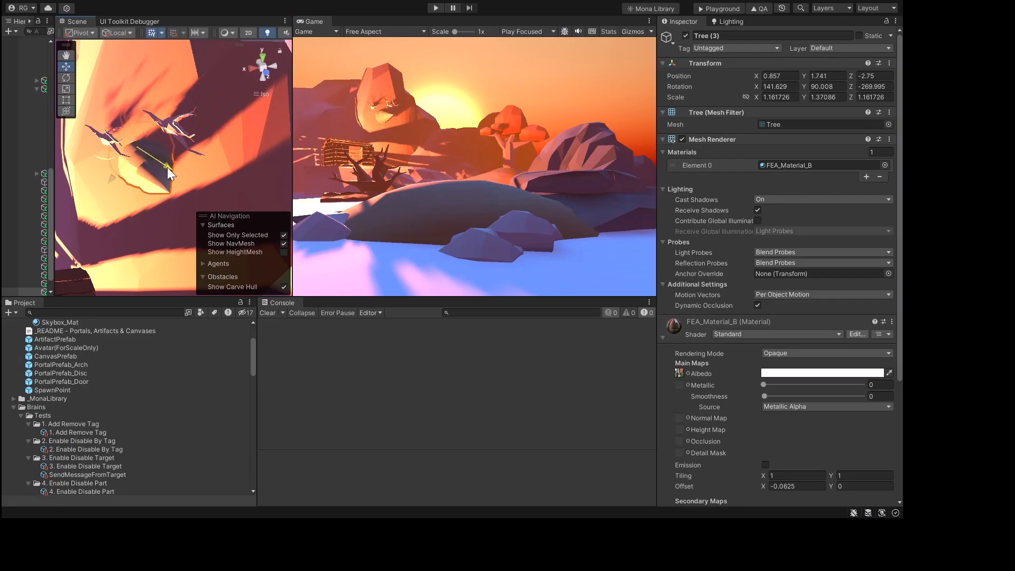
{"action": "key", "text": "r"}
{"action": "key", "text": "w"}
{"action": "mouse_move", "coordinate": [145, 157]}
{"action": "left_mouse_down"}
{"action": "mouse_move", "coordinate": [150, 182]}
{"action": "mouse_move", "coordinate": [148, 172]}
{"action": "left_mouse_up"}
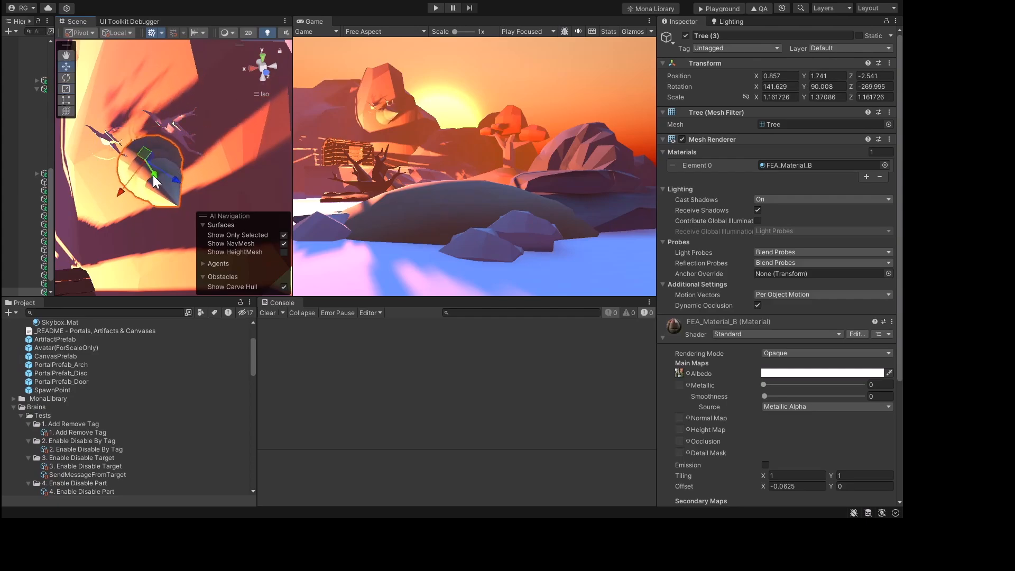
Step: Scale Tree (3) down to about 0.813 on all axes and move it to 0.876, 1.741, -2.51
{"action": "key", "text": "r"}
{"action": "left_click_drag", "start_coordinate": [150, 172], "coordinate": [172, 185]}
{"action": "key", "text": "w"}
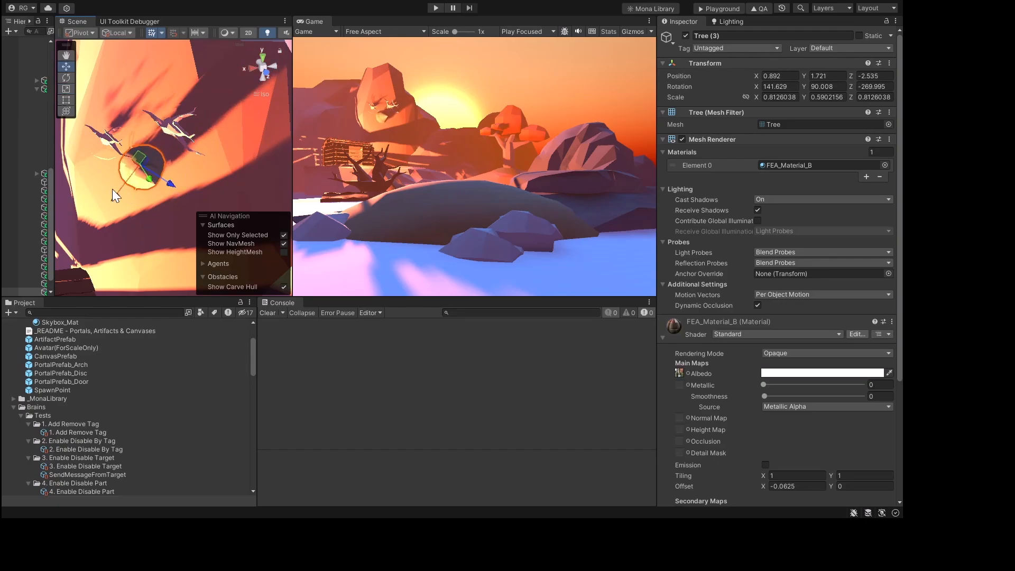
{"action": "left_click_drag", "start_coordinate": [114, 193], "coordinate": [159, 182]}
{"action": "key", "text": "r"}
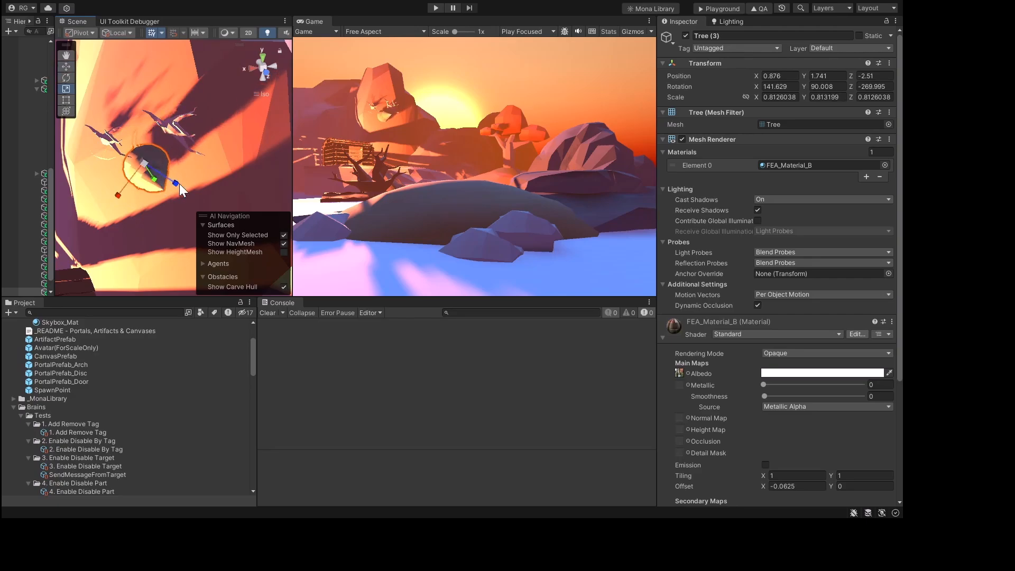
Step: Deselect the tree, then widen and maximize the Game view to review the whole scene
{"action": "scroll", "coordinate": [174, 164], "scroll_direction": "down", "scroll_amount": 10}
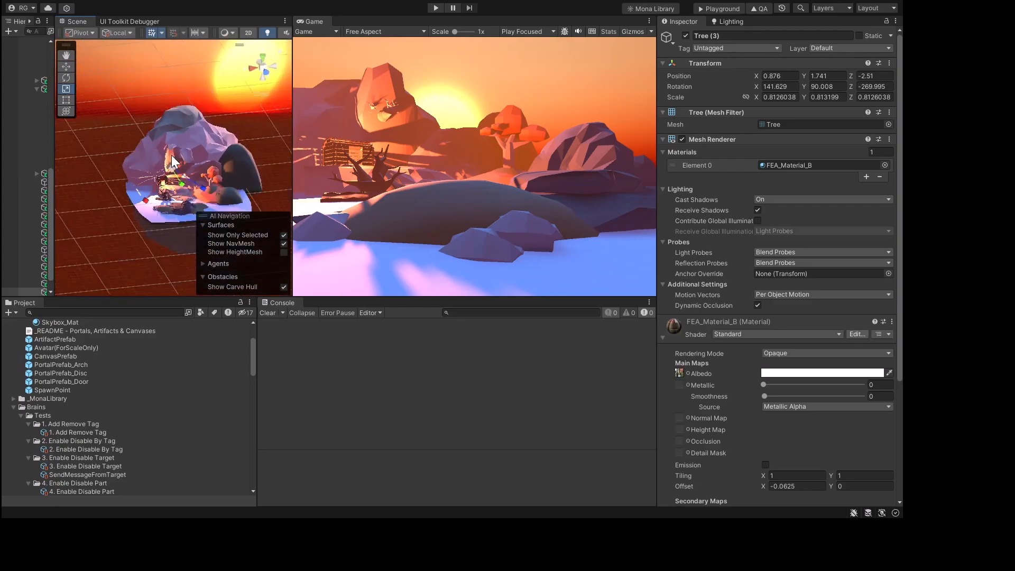
{"action": "scroll", "coordinate": [172, 161], "scroll_direction": "down", "scroll_amount": 3}
{"action": "left_click", "coordinate": [136, 131]}
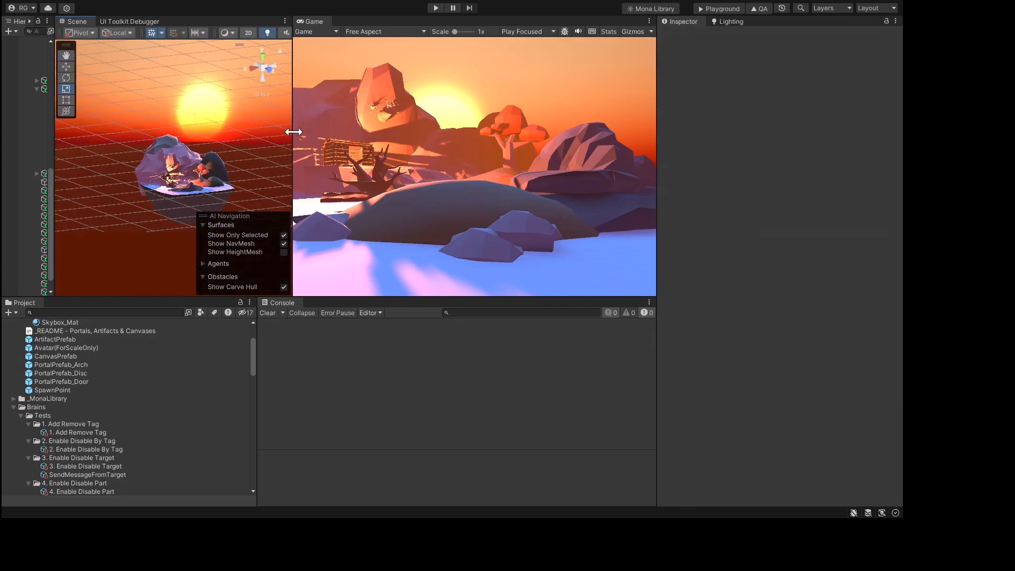
{"action": "left_click_drag", "start_coordinate": [294, 132], "coordinate": [253, 156]}
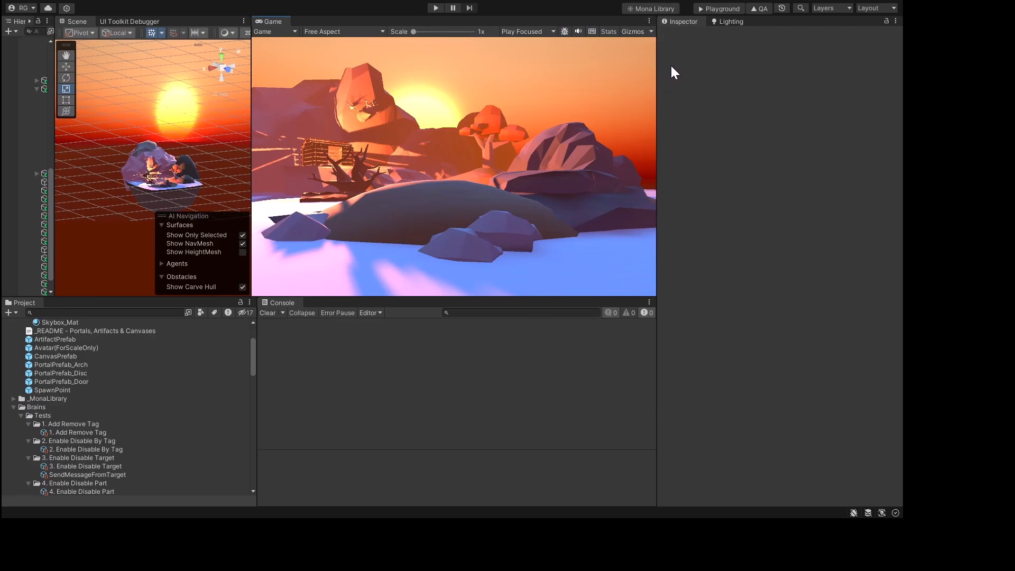
{"action": "key", "text": "shift+space"}
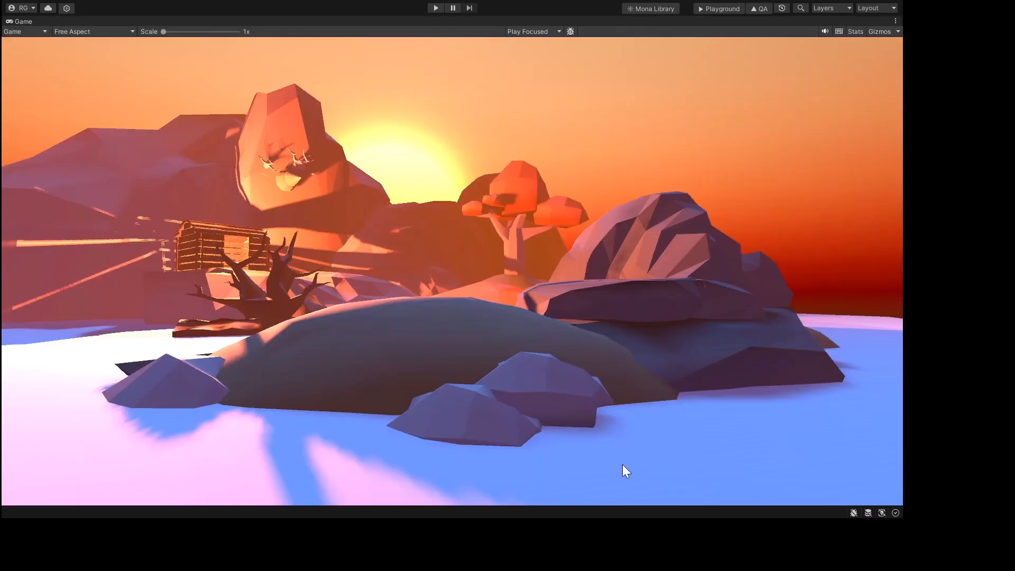